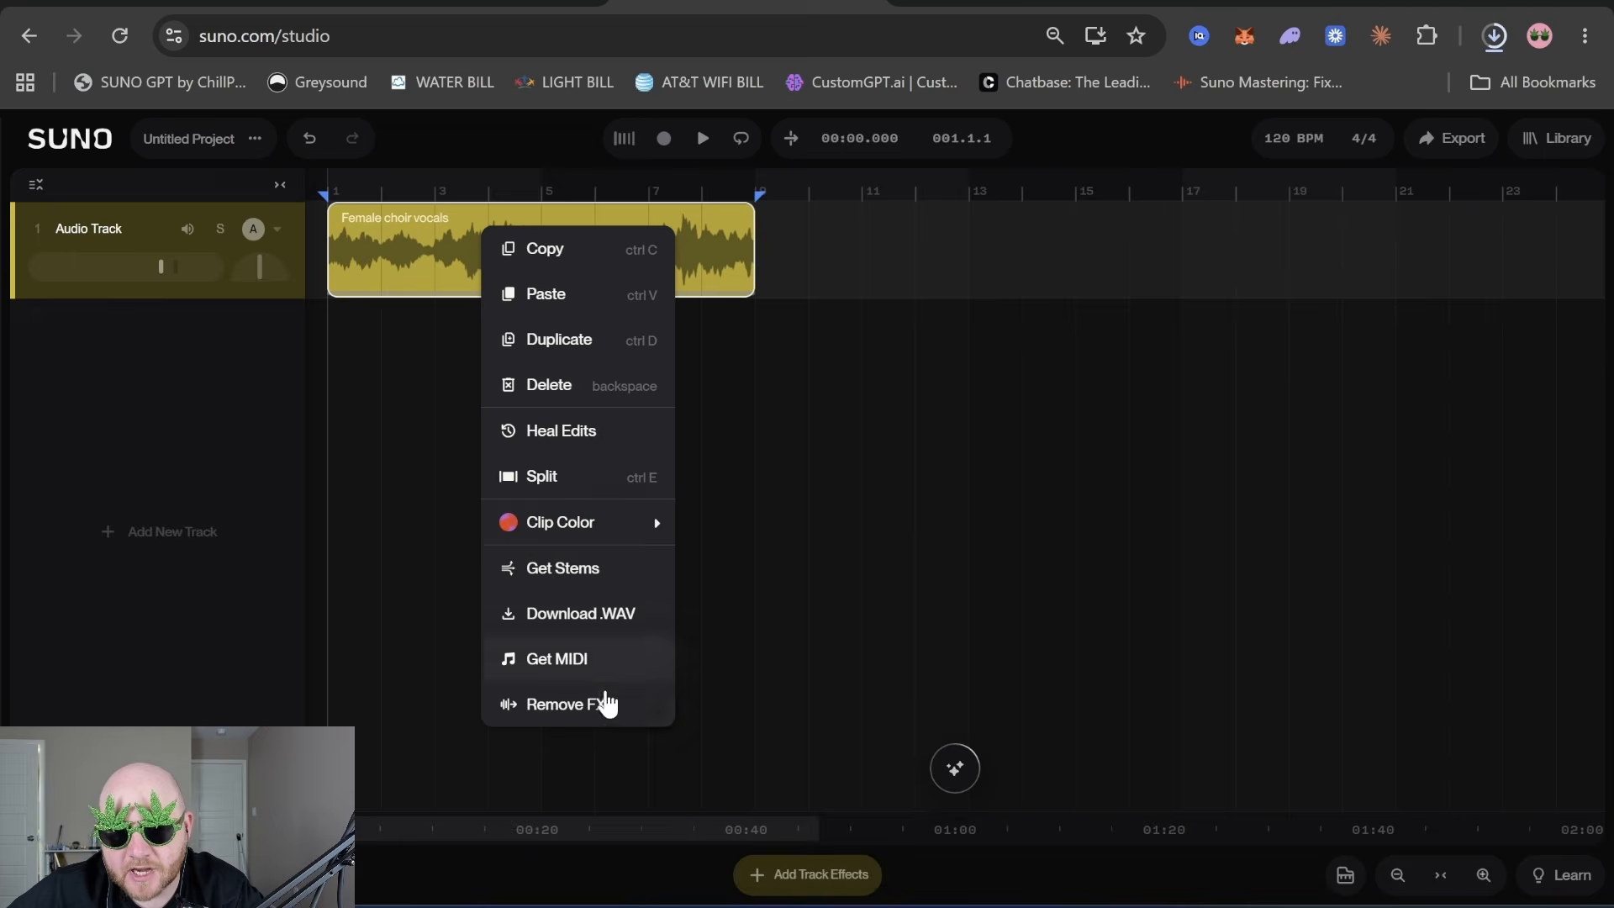
- Remove the effects from the Female choir vocals clip and play the audio track
left_click(604, 706)
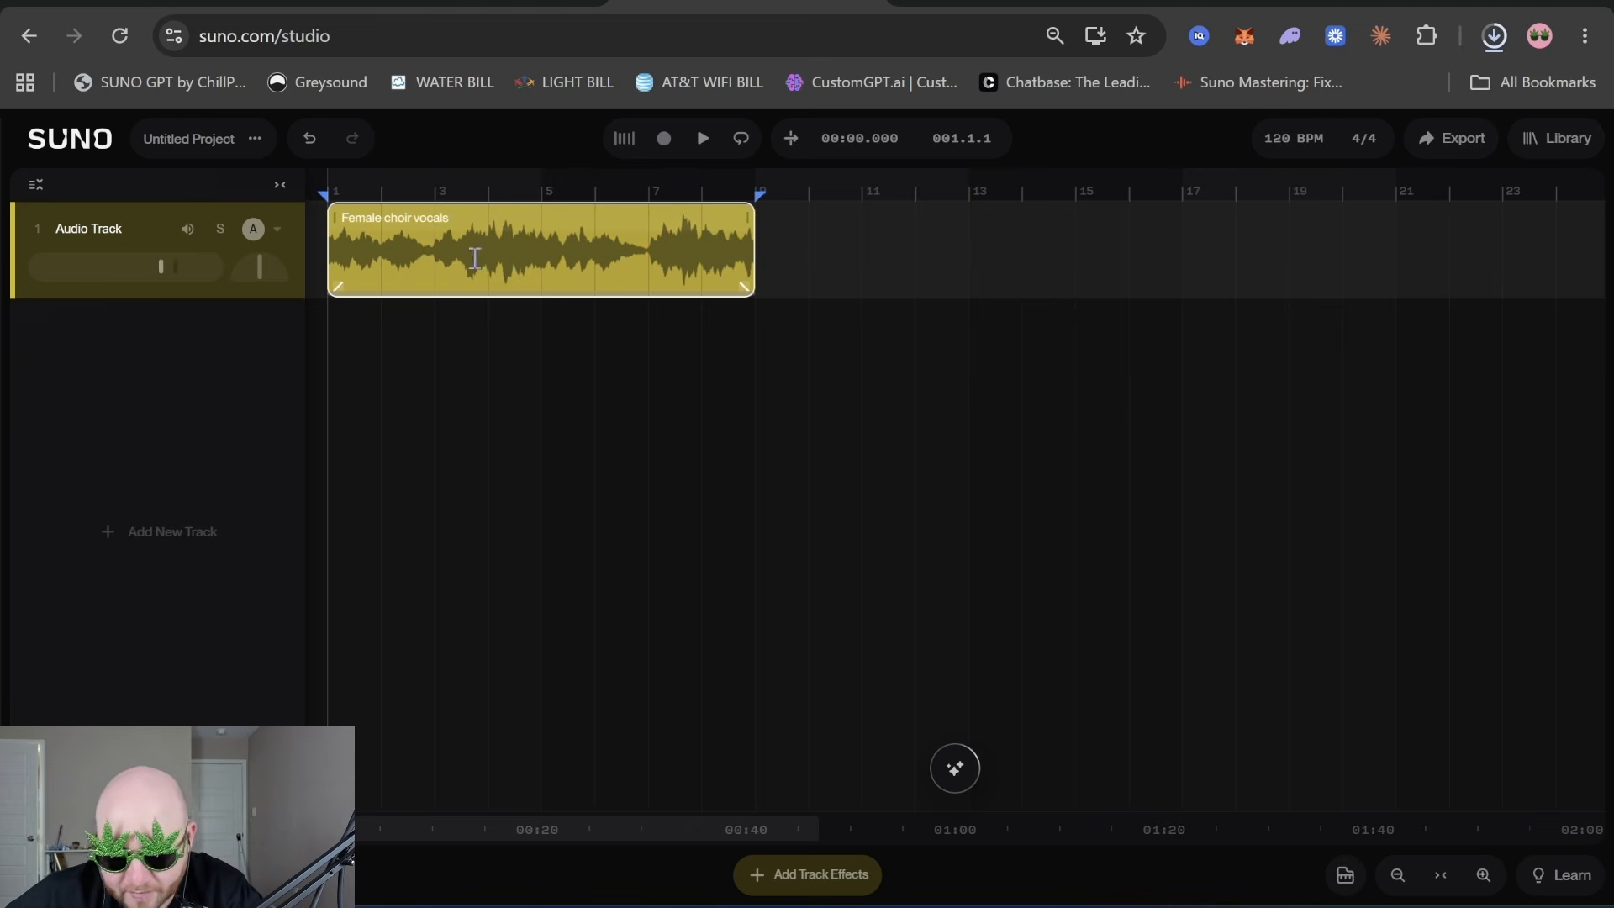
key("space")
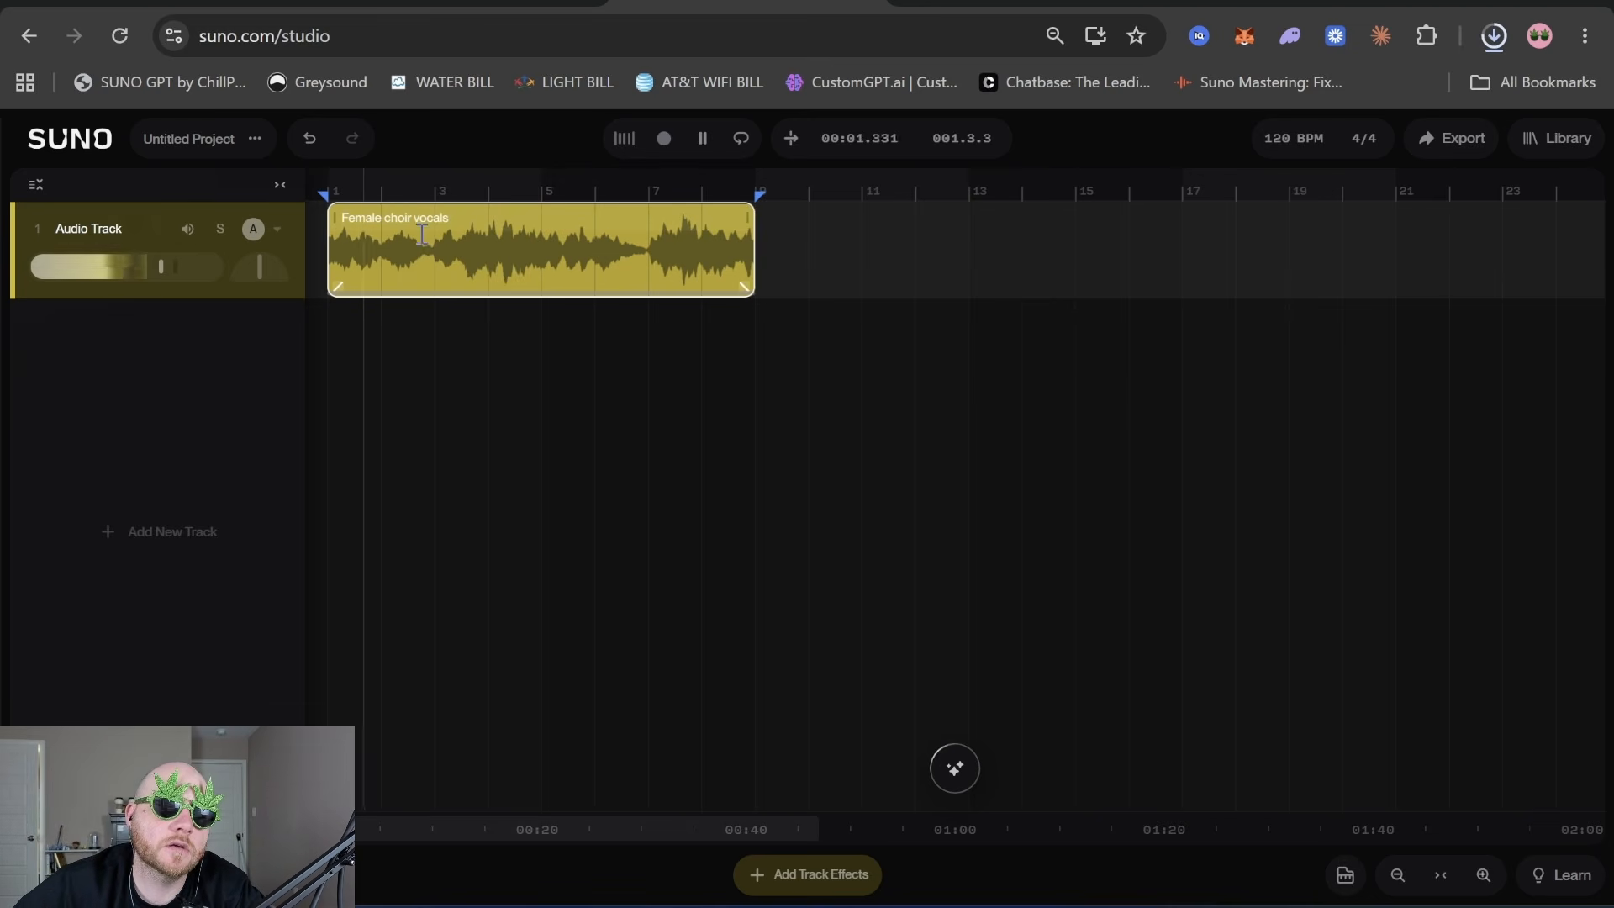
- Add a Compressor effect to the audio track
left_click(813, 880)
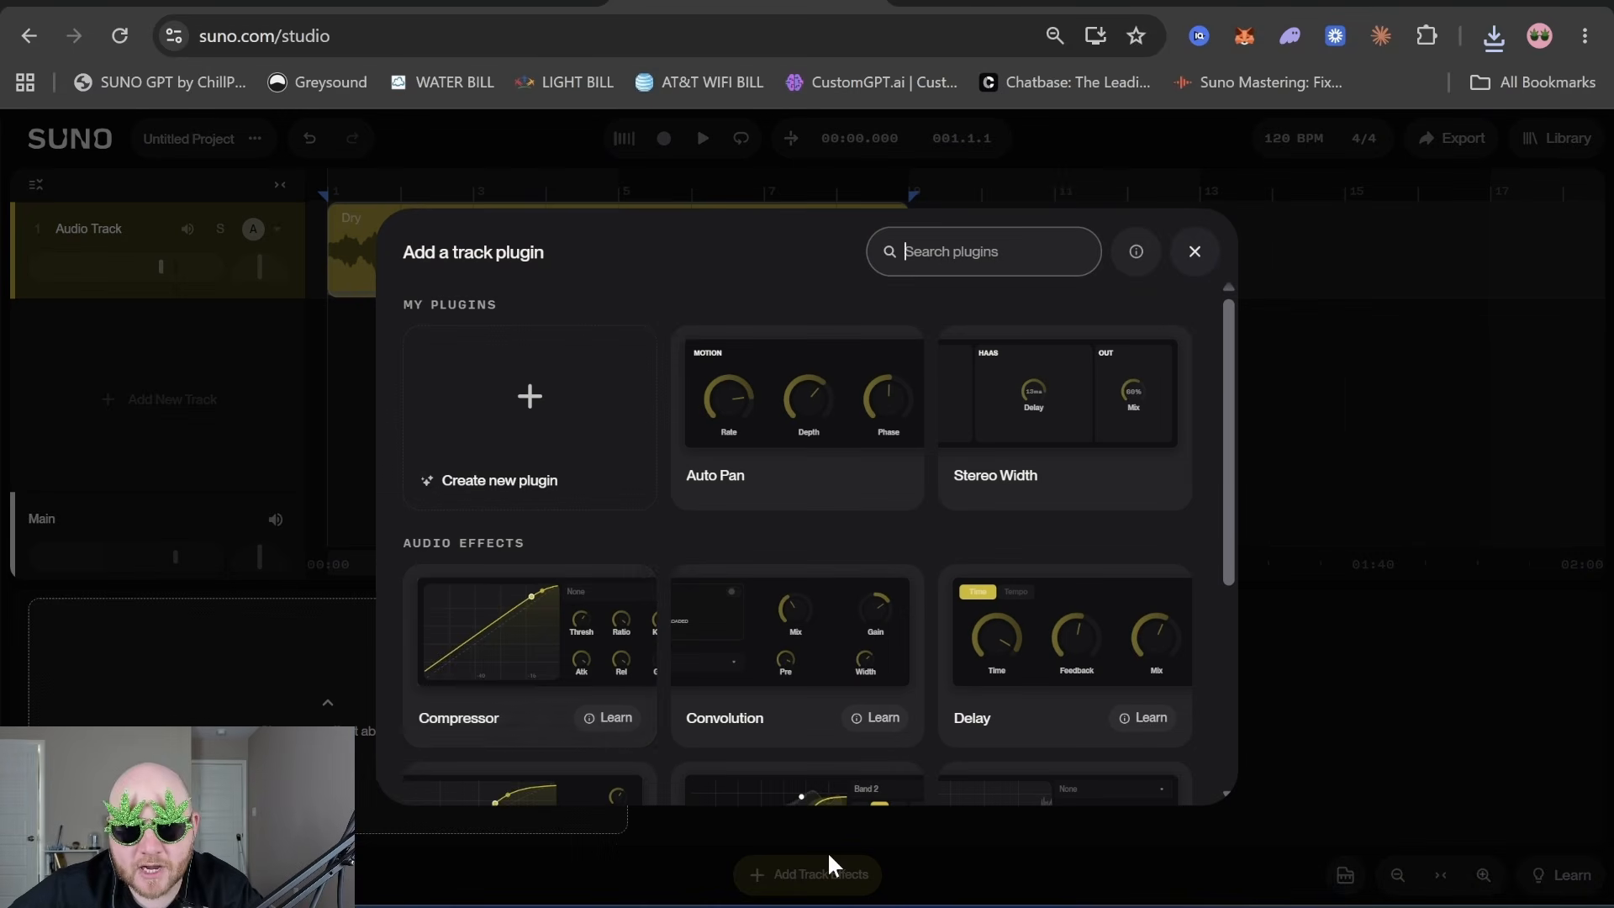
scroll(509, 588, "down", 3)
scroll(521, 446, "up", 1)
scroll(538, 470, "up", 1)
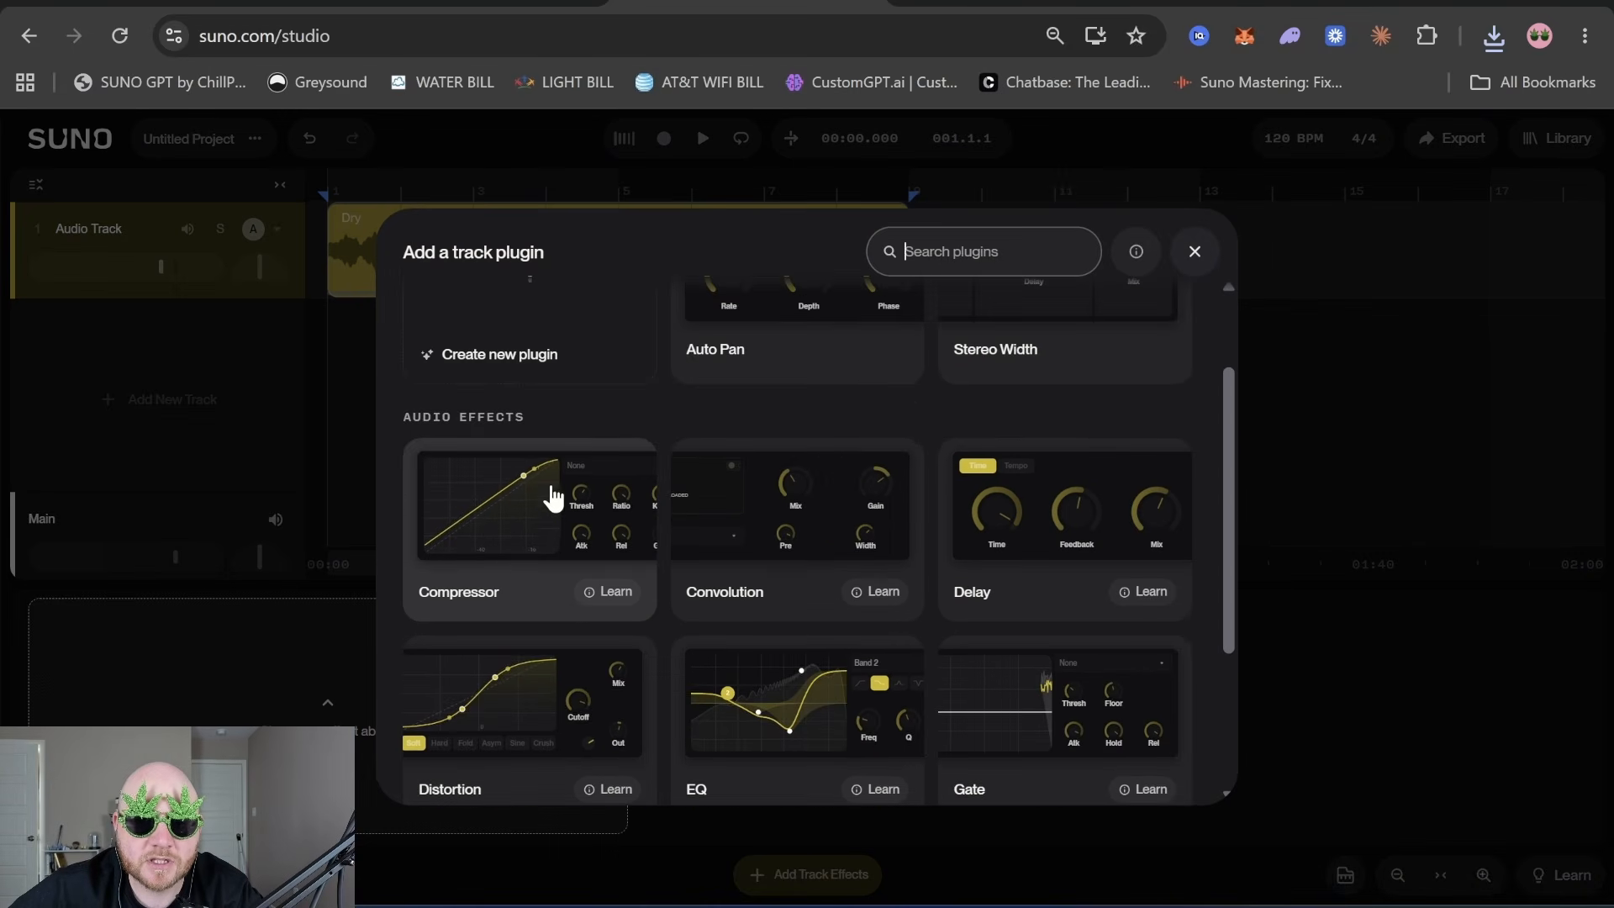
left_click(550, 499)
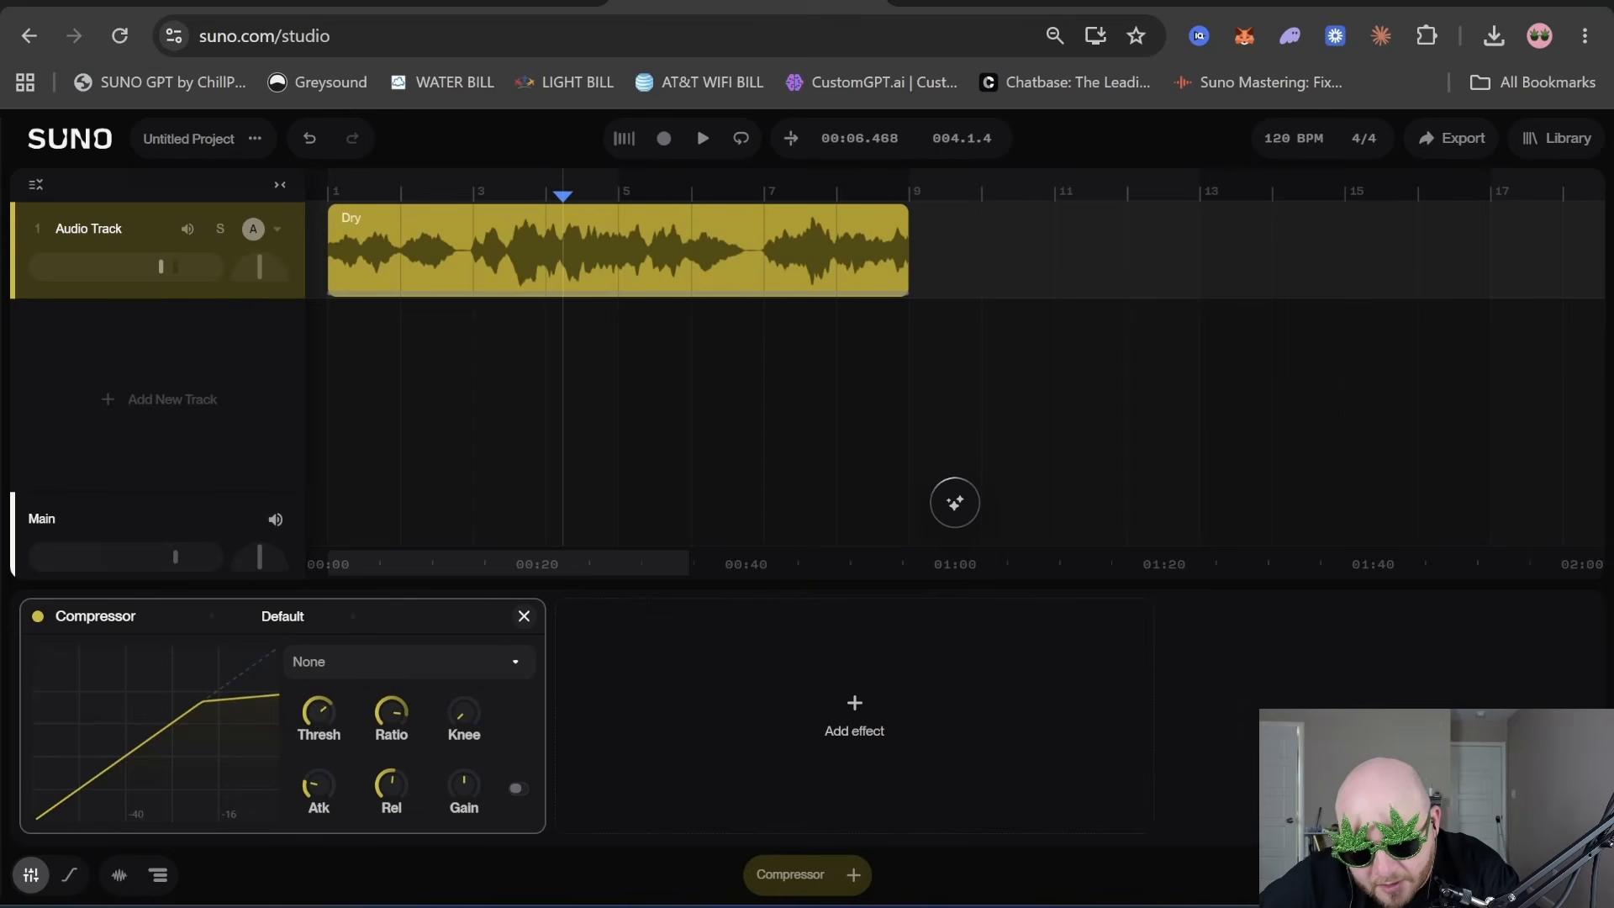
- Lower the Compressor's threshold in stages and try its gain control
left_click_drag(318, 713, 349, 901)
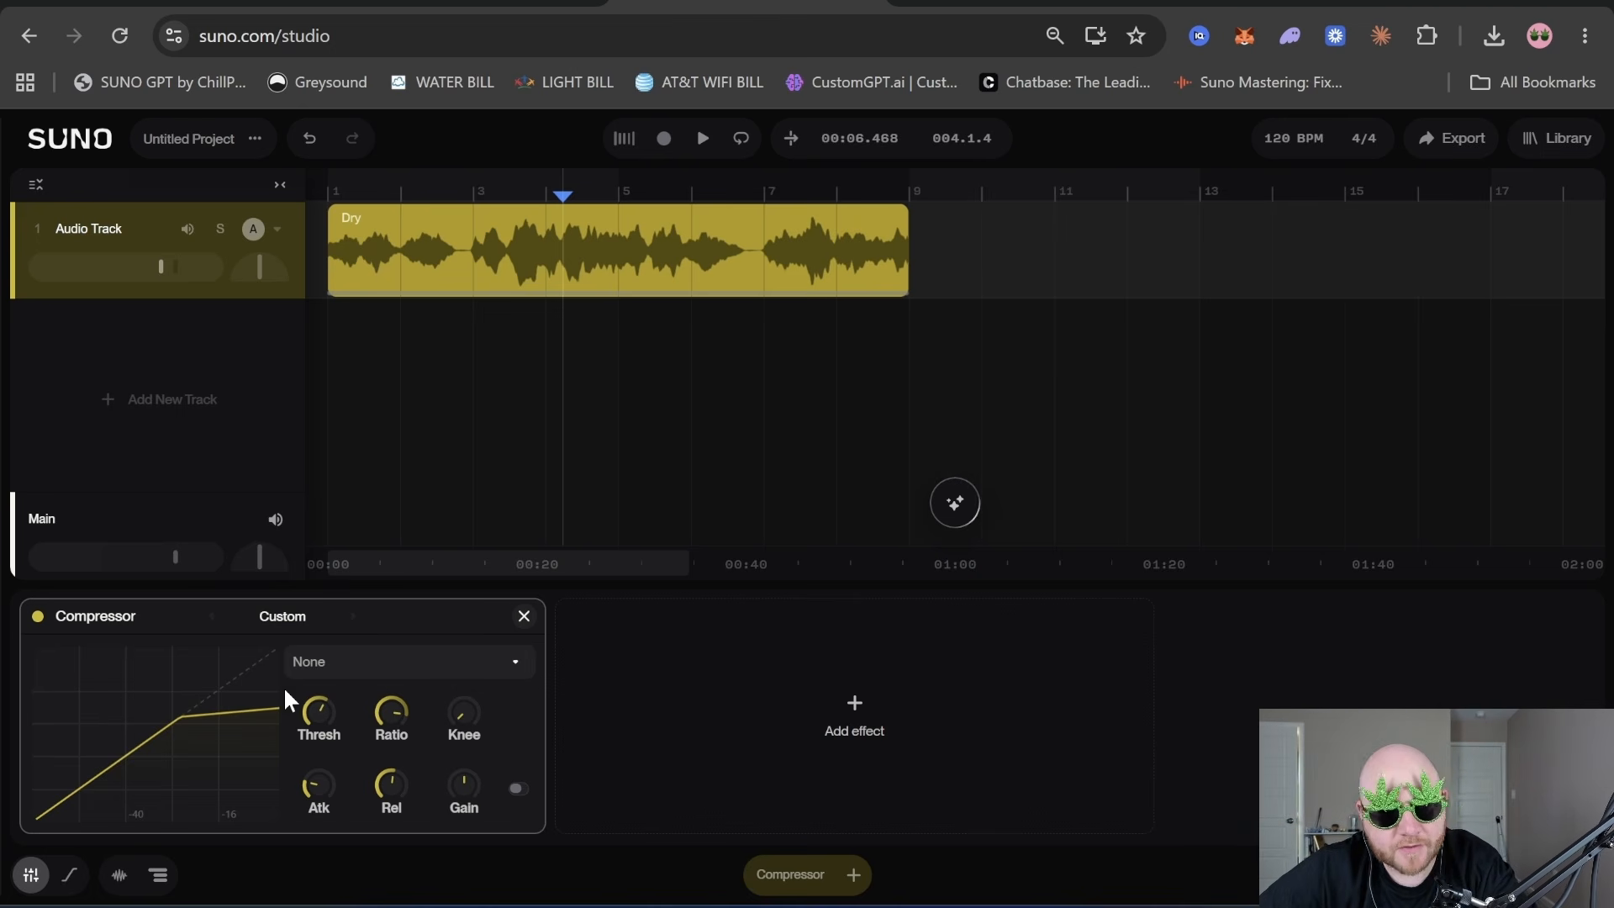
mouse_move(314, 715)
left_mouse_down()
mouse_move(314, 736)
mouse_move(315, 717)
left_mouse_up()
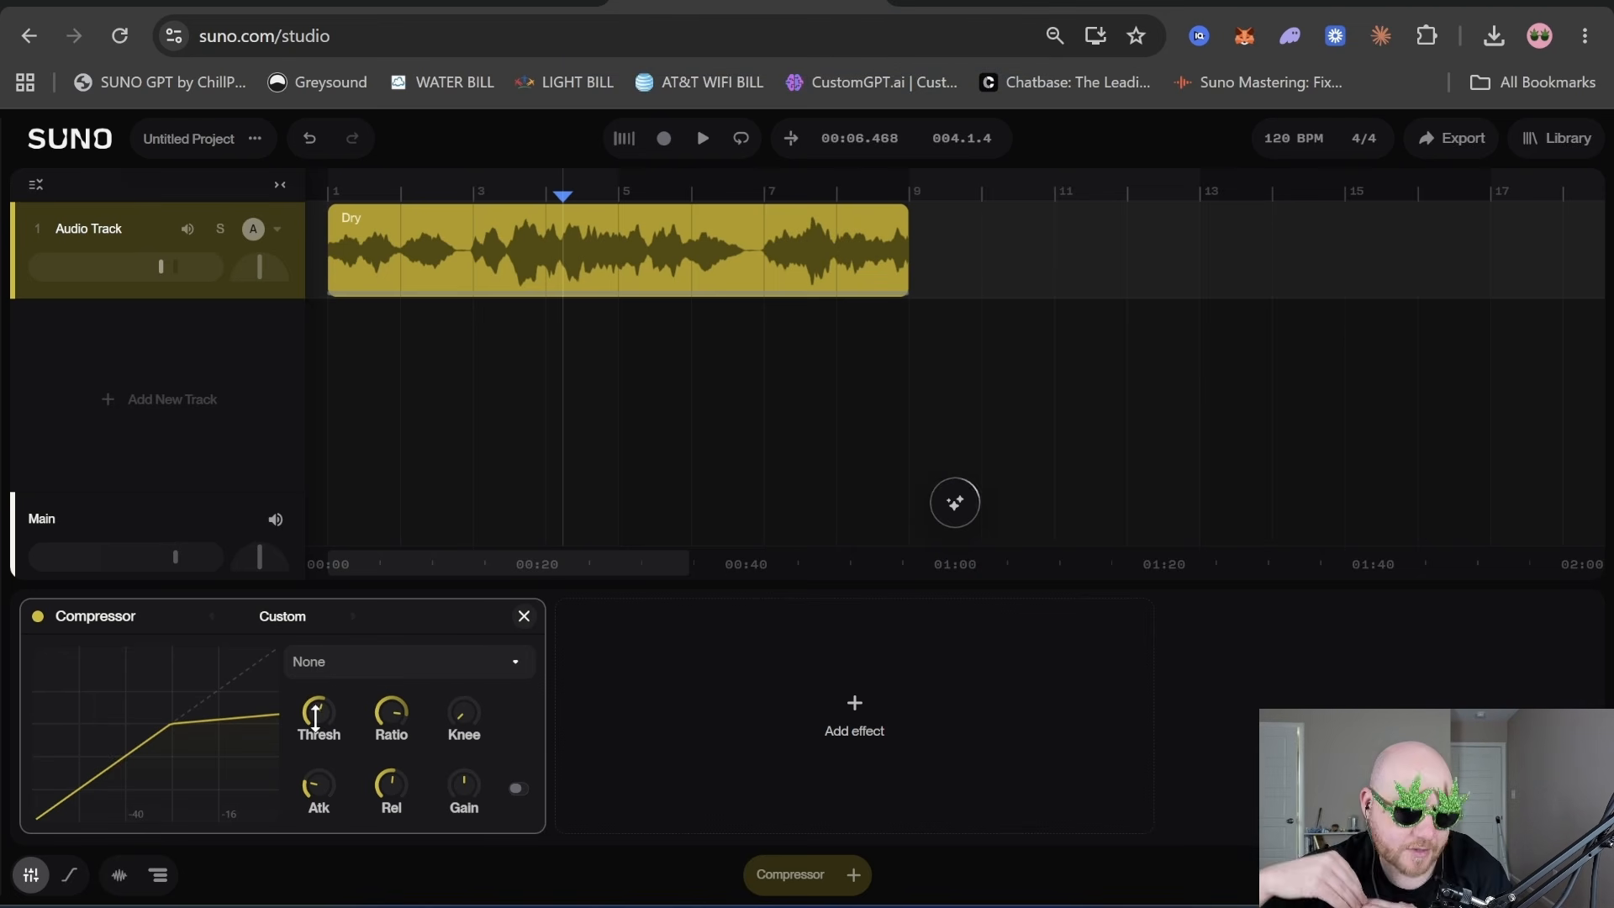
left_click_drag(462, 784, 460, 782)
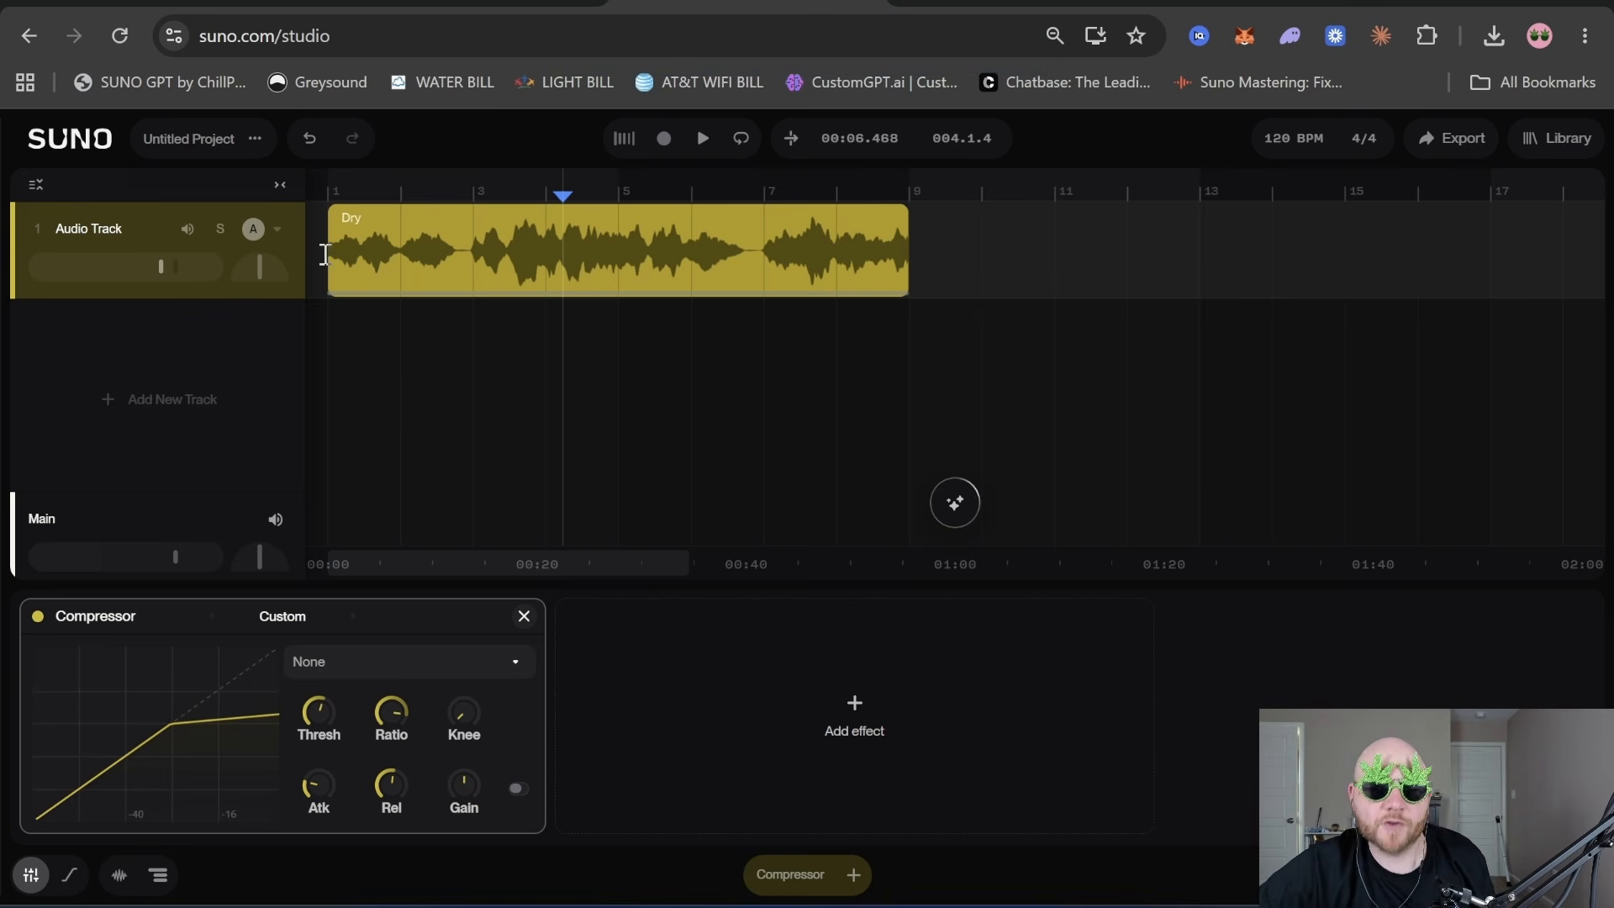
- Select the first four bars of the Dry clip, lower the Compressor's threshold slightly, and play the clip
left_click_drag(332, 260, 621, 267)
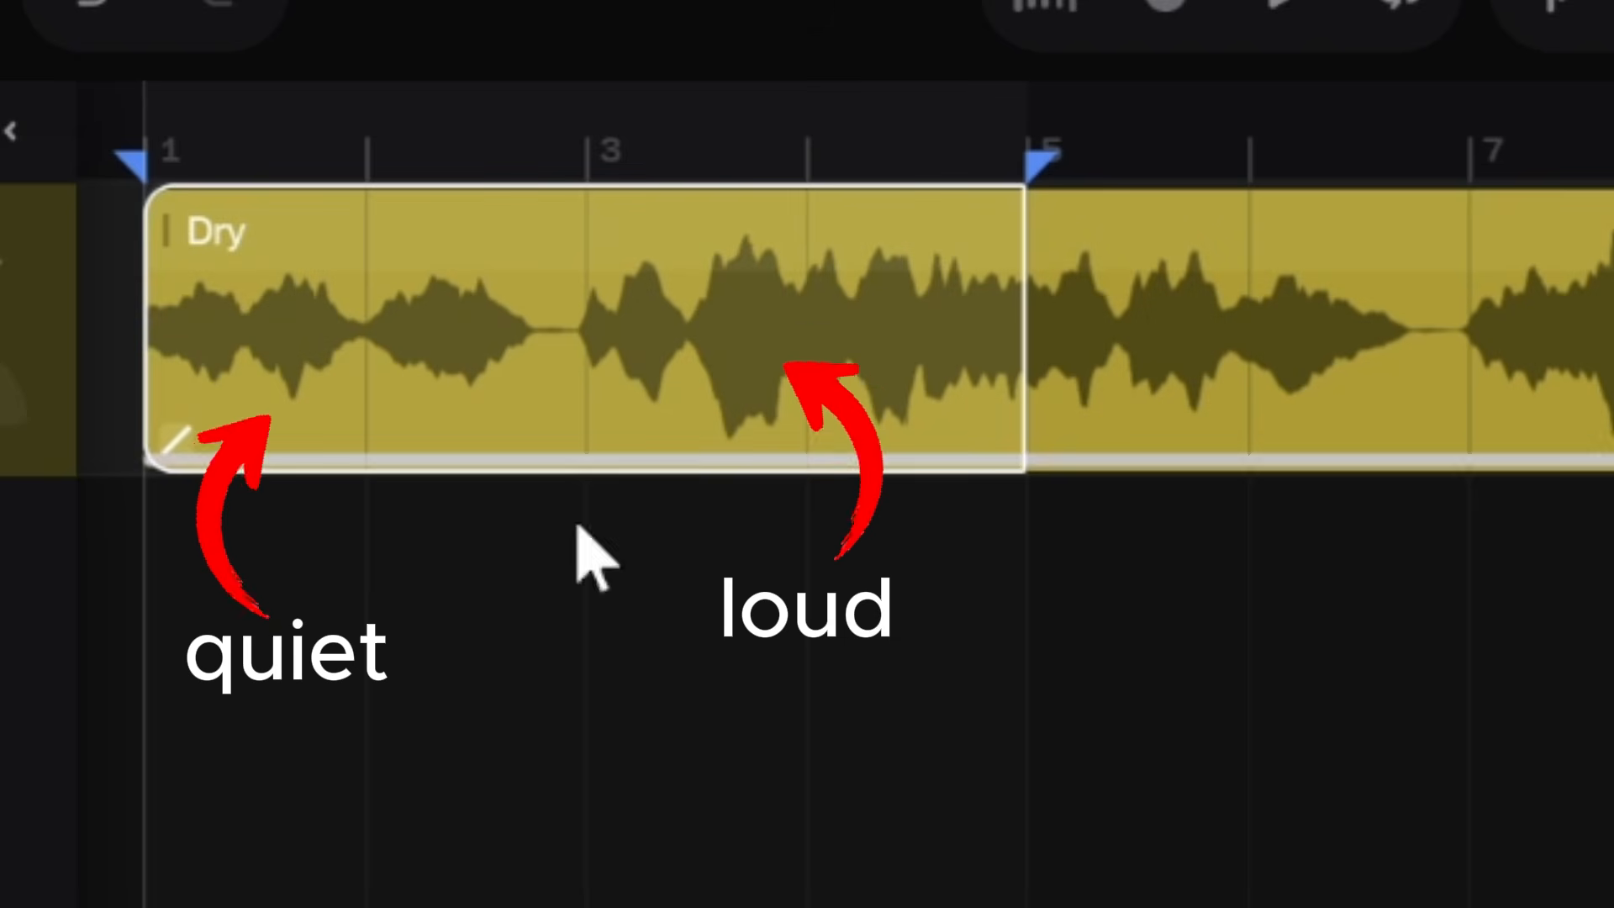
left_click_drag(318, 713, 319, 710)
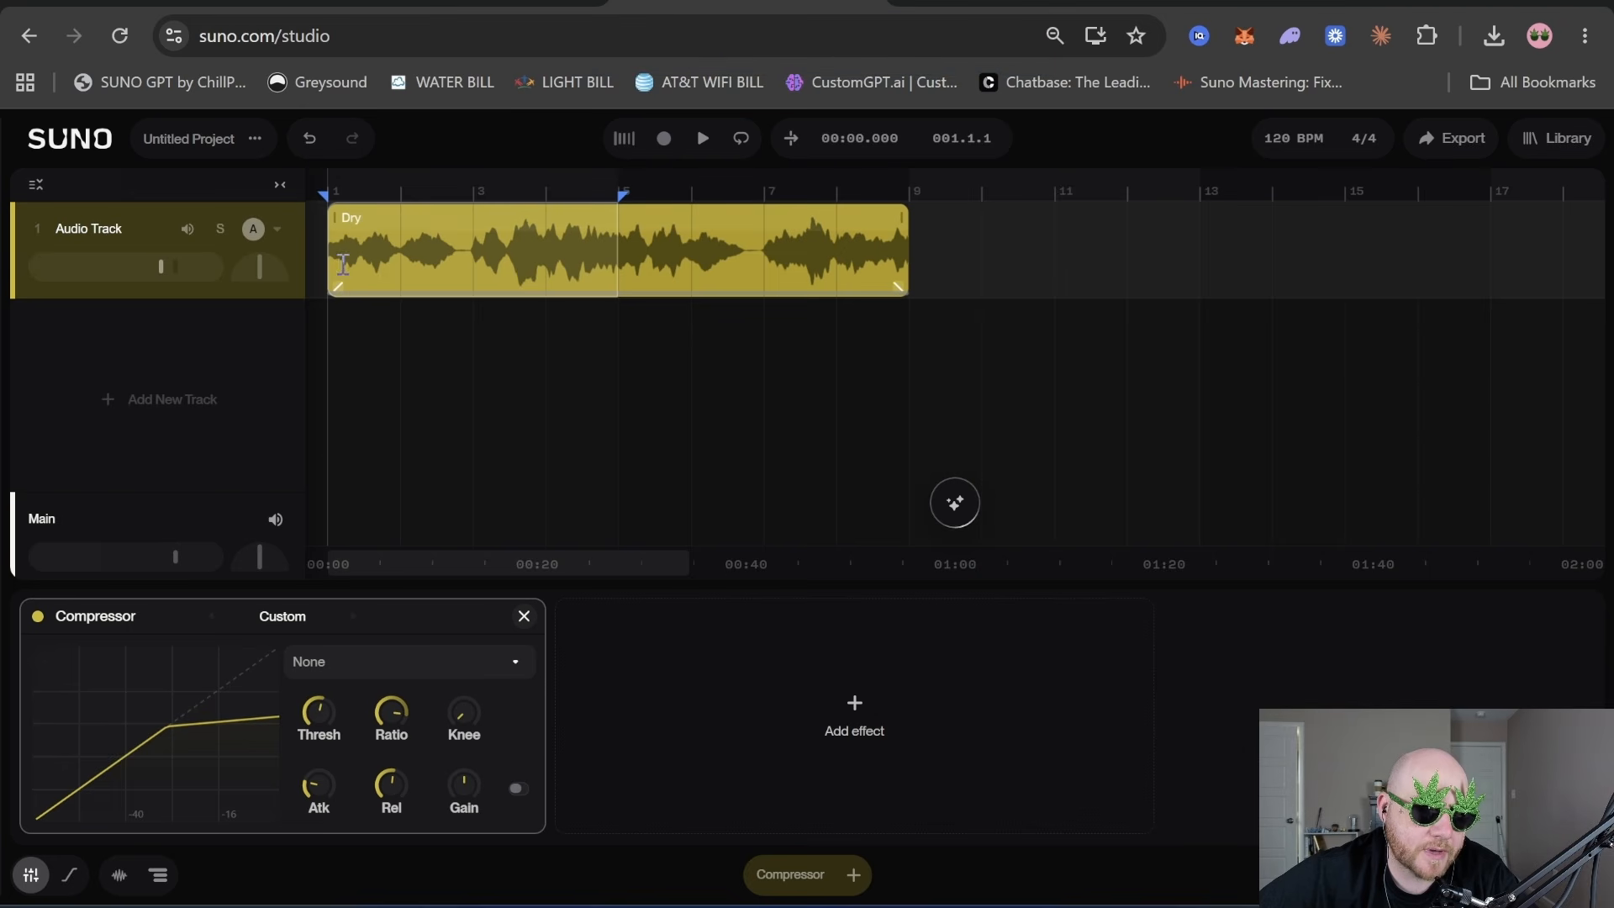
key("space")
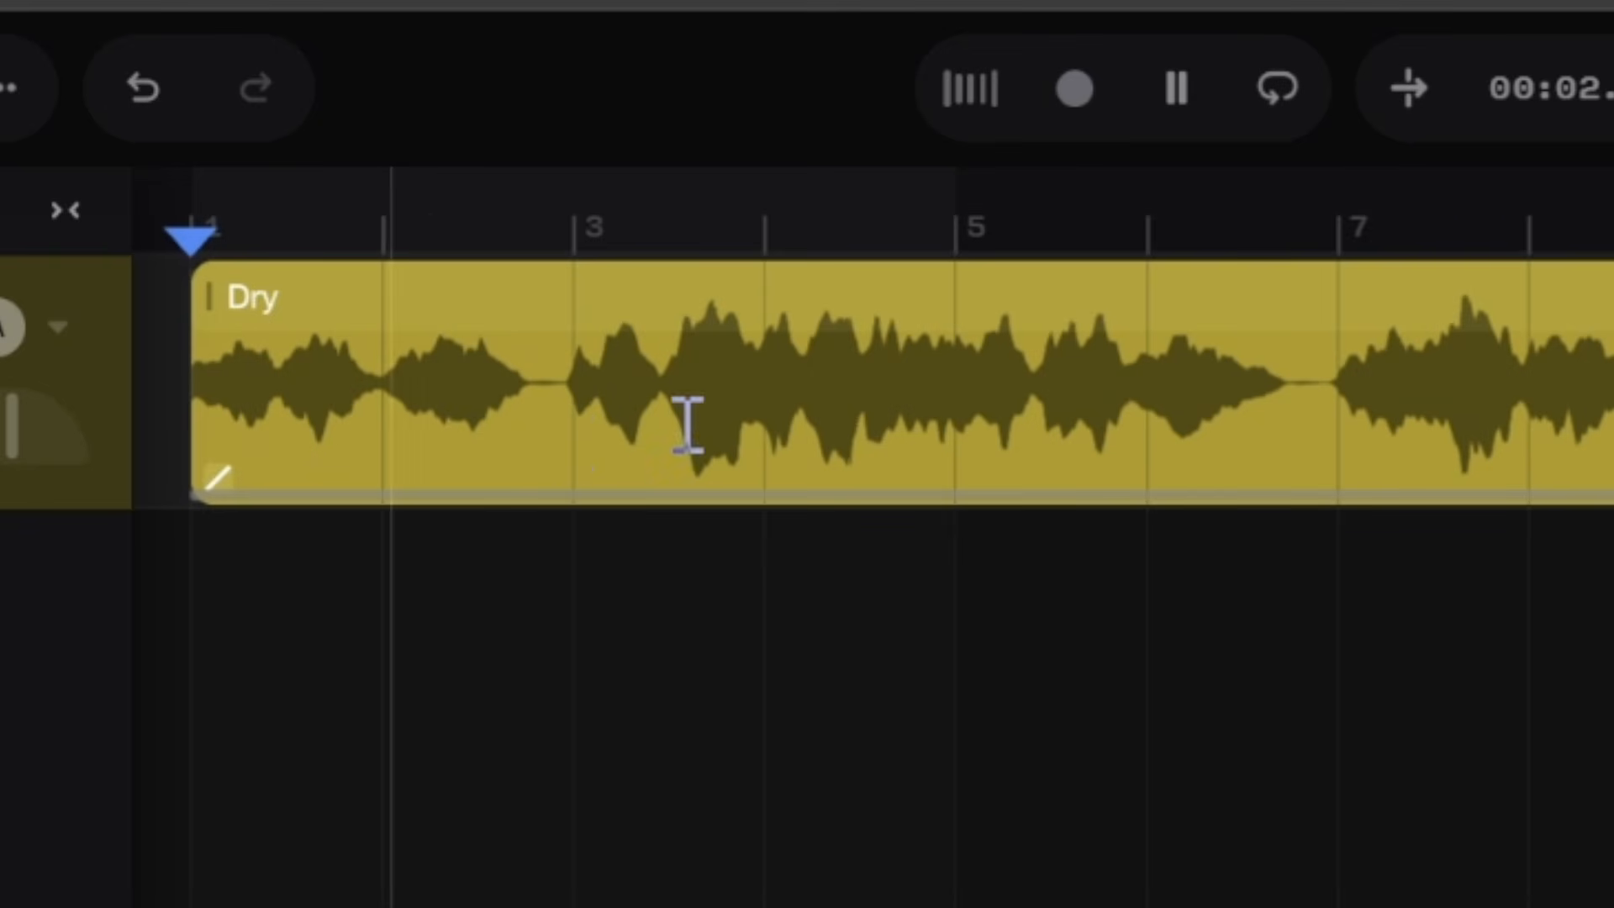
left_click(669, 353)
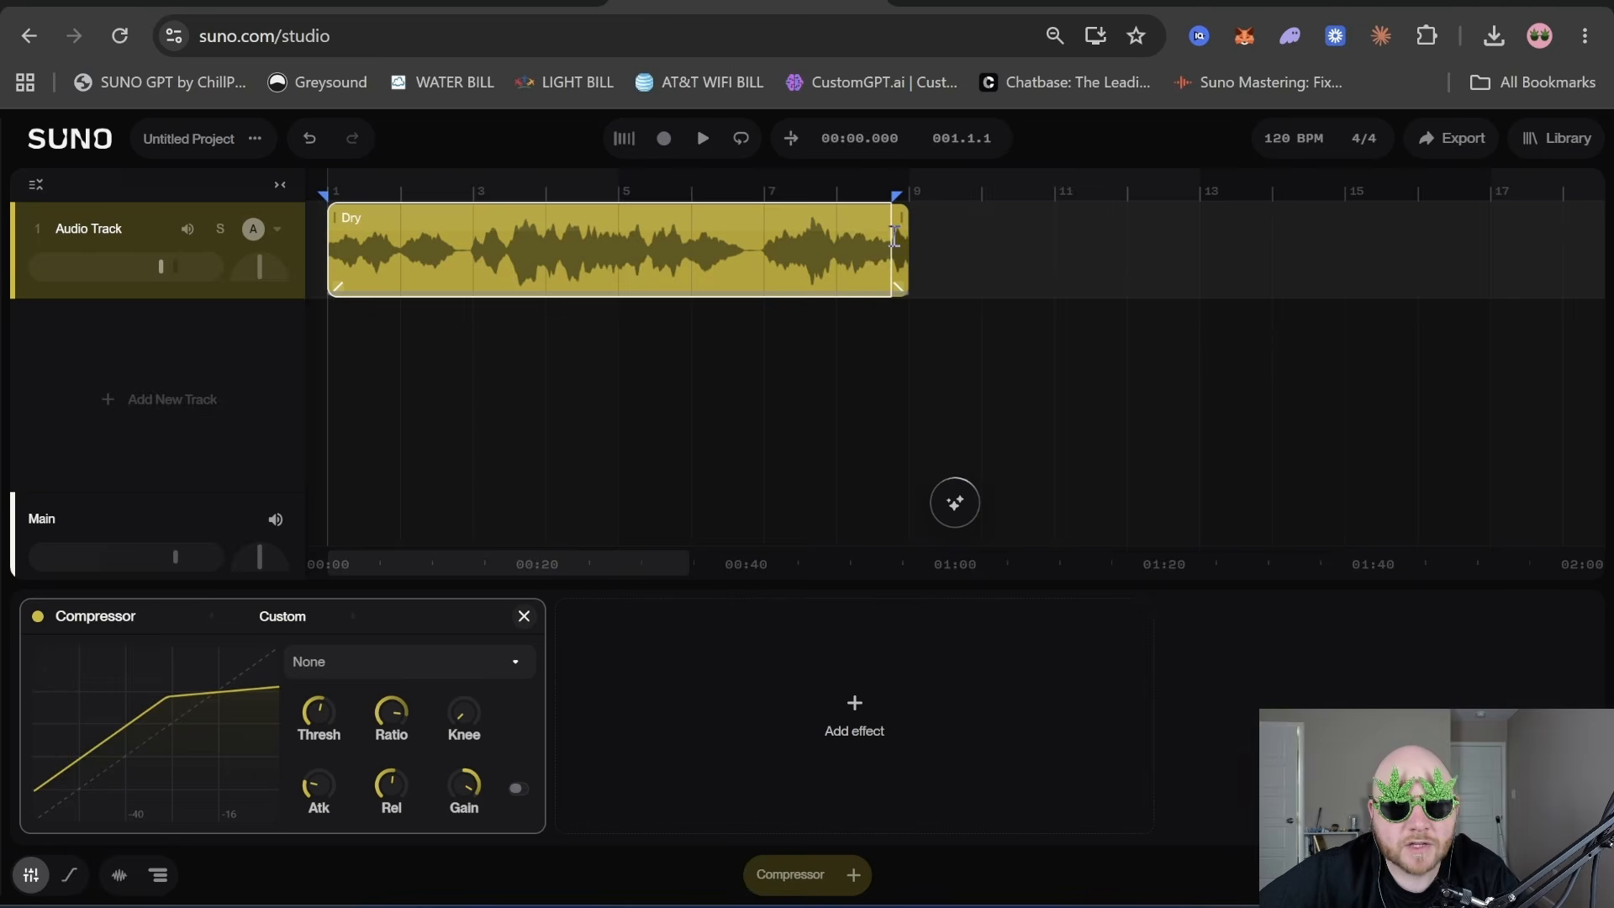
- Reset the Compressor's threshold, gain and ratio to their default values
left_click_drag(327, 707, 324, 709)
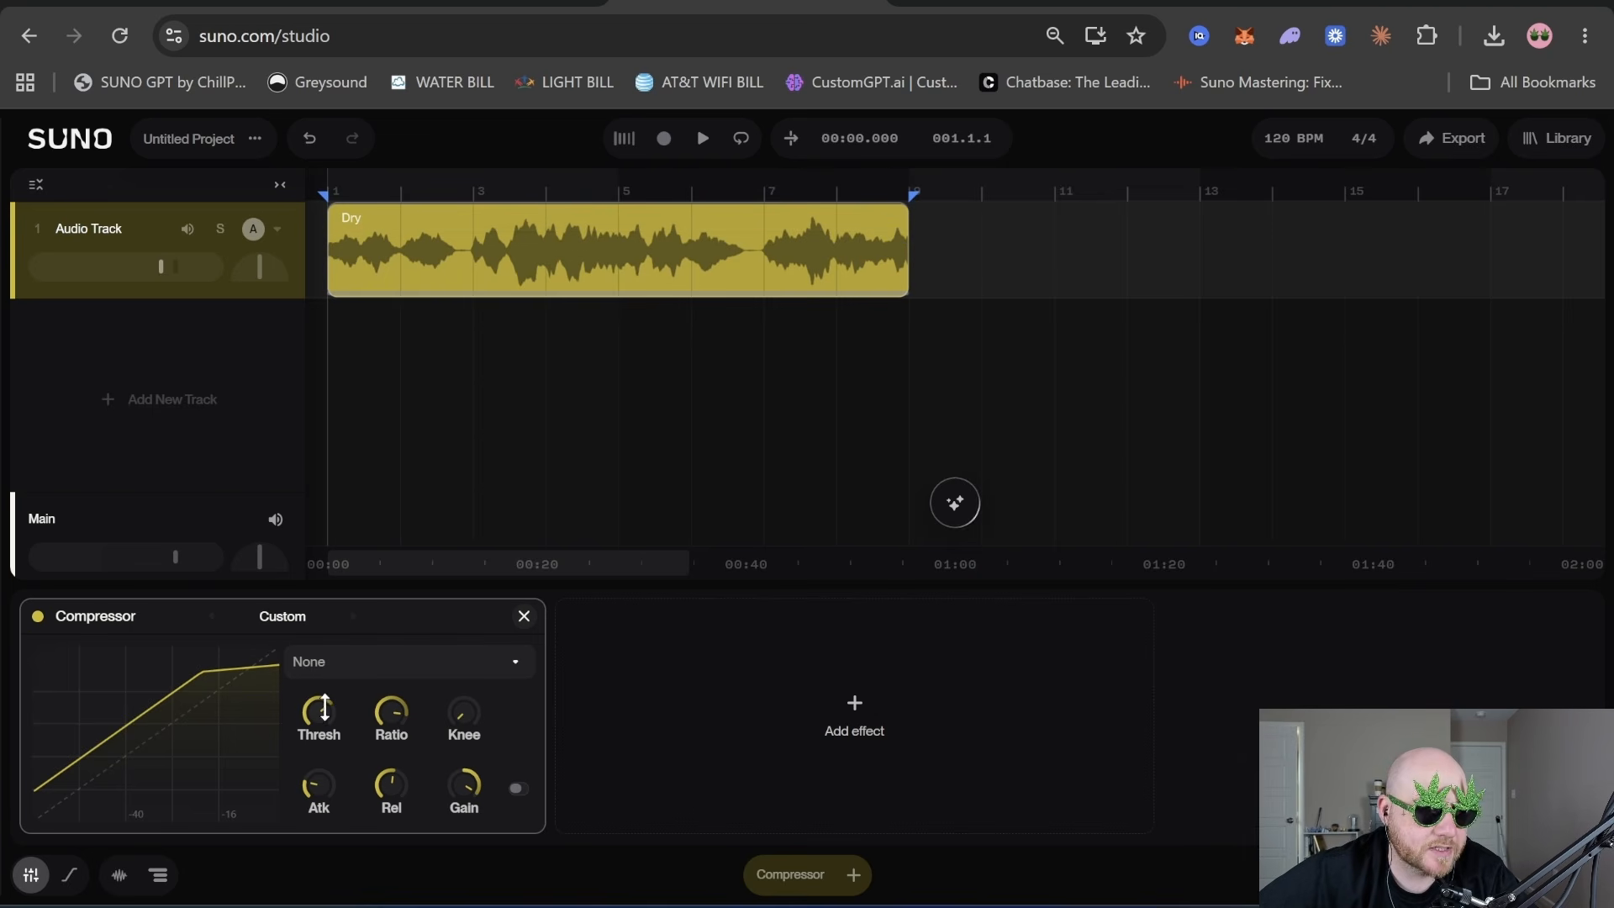
double_click(466, 790)
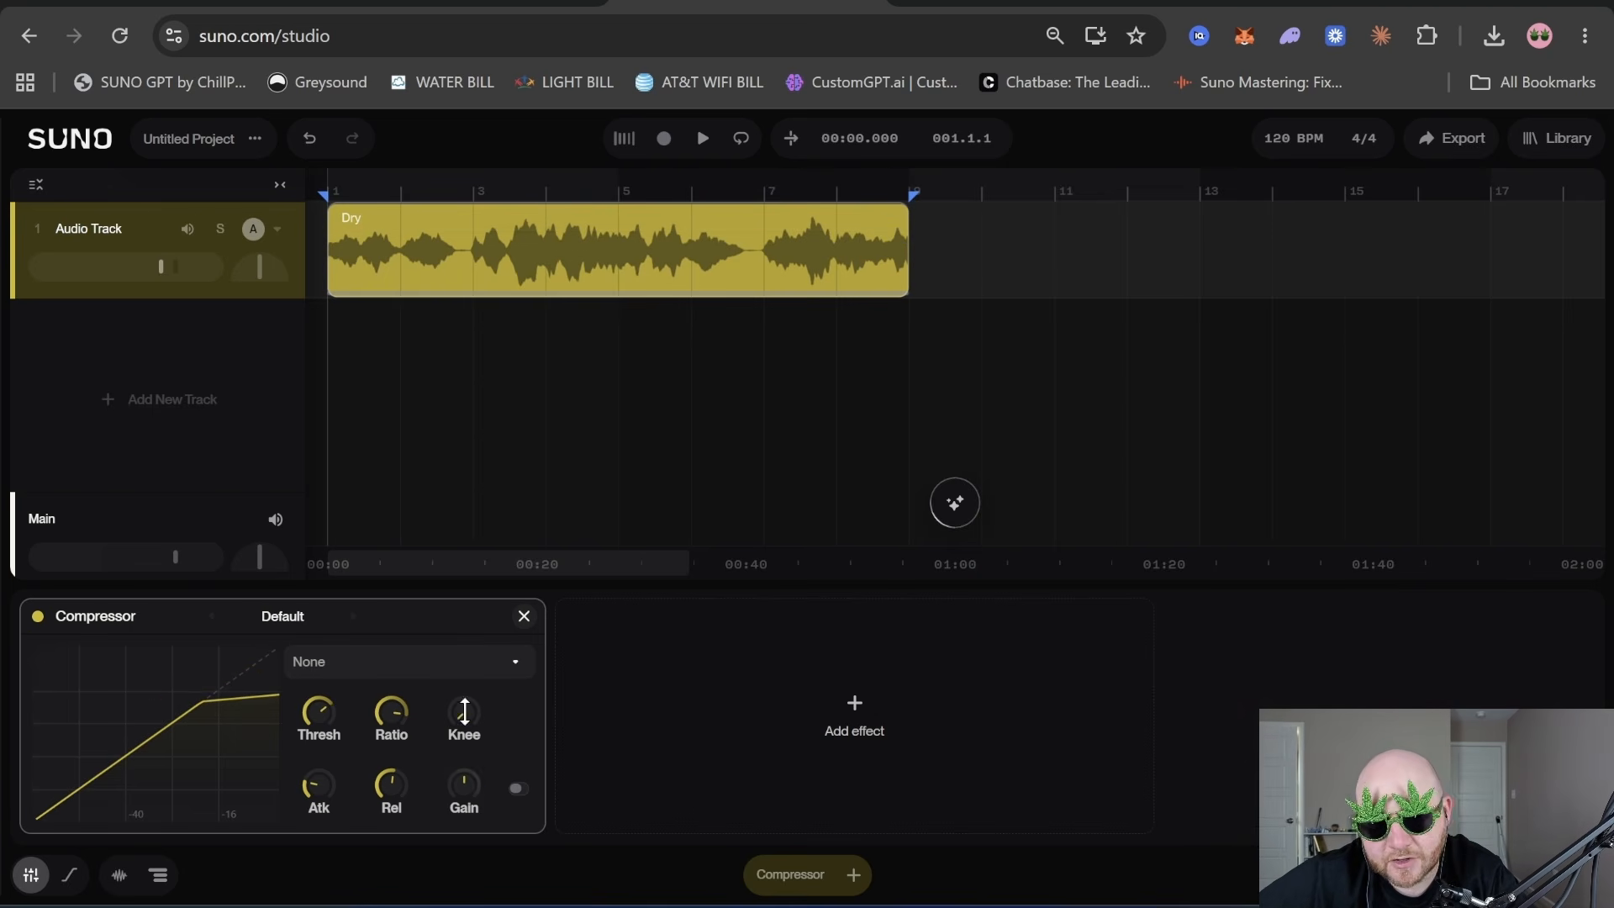
left_click_drag(409, 715, 409, 749)
double_click(409, 715)
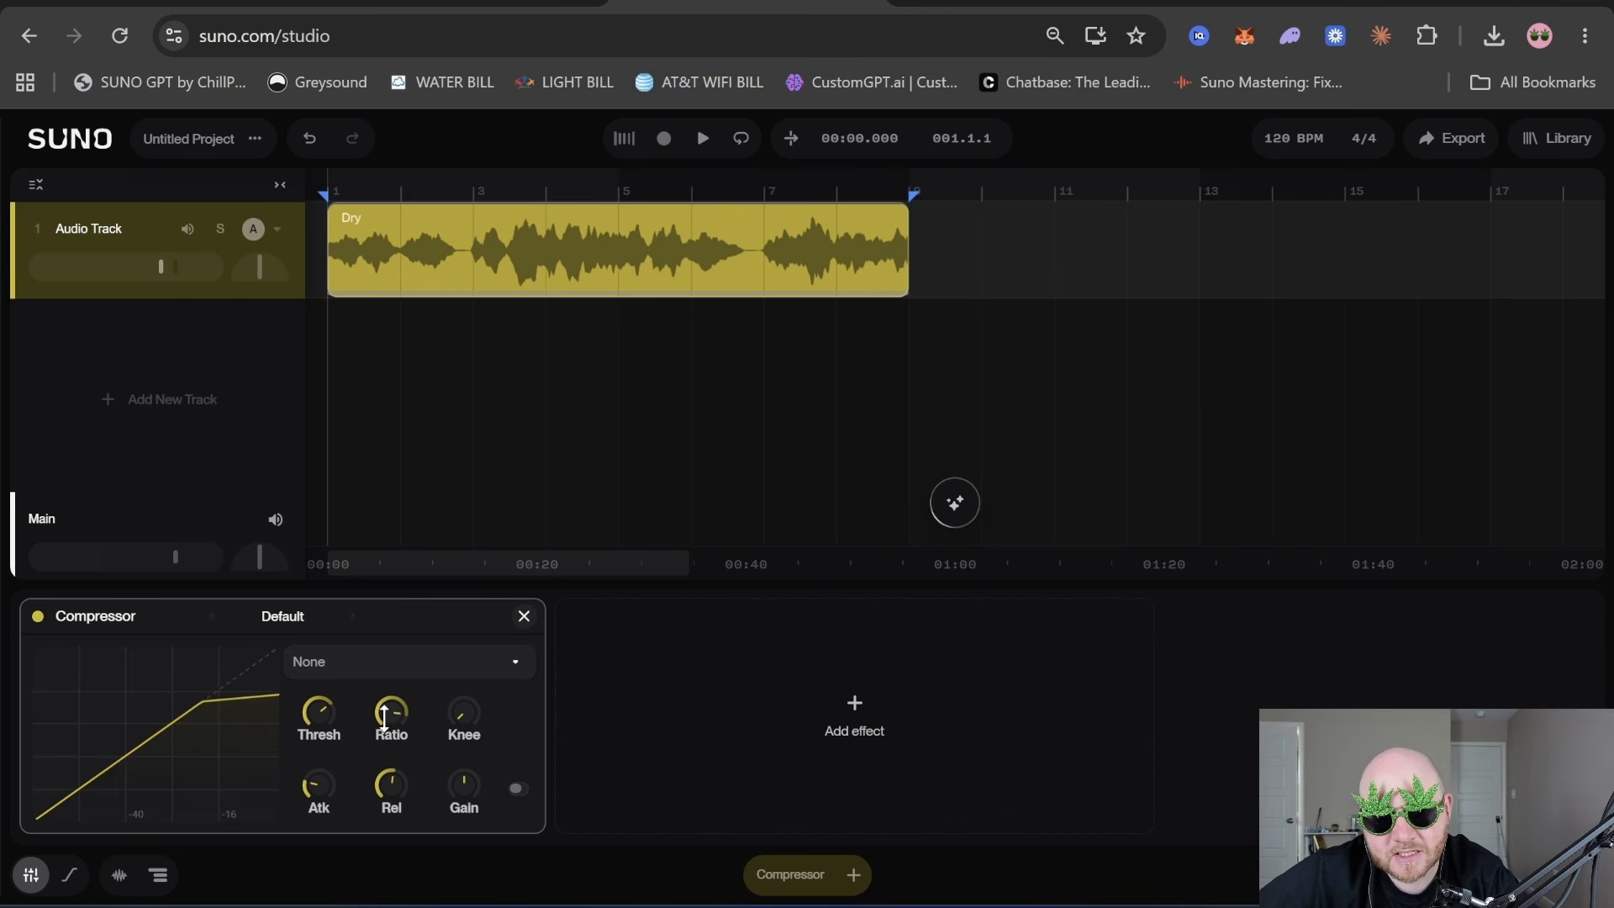
- Sweep the Compressor's ratio between its minimum and 64, leaving it at a moderate setting
left_click_drag(384, 716, 384, 757)
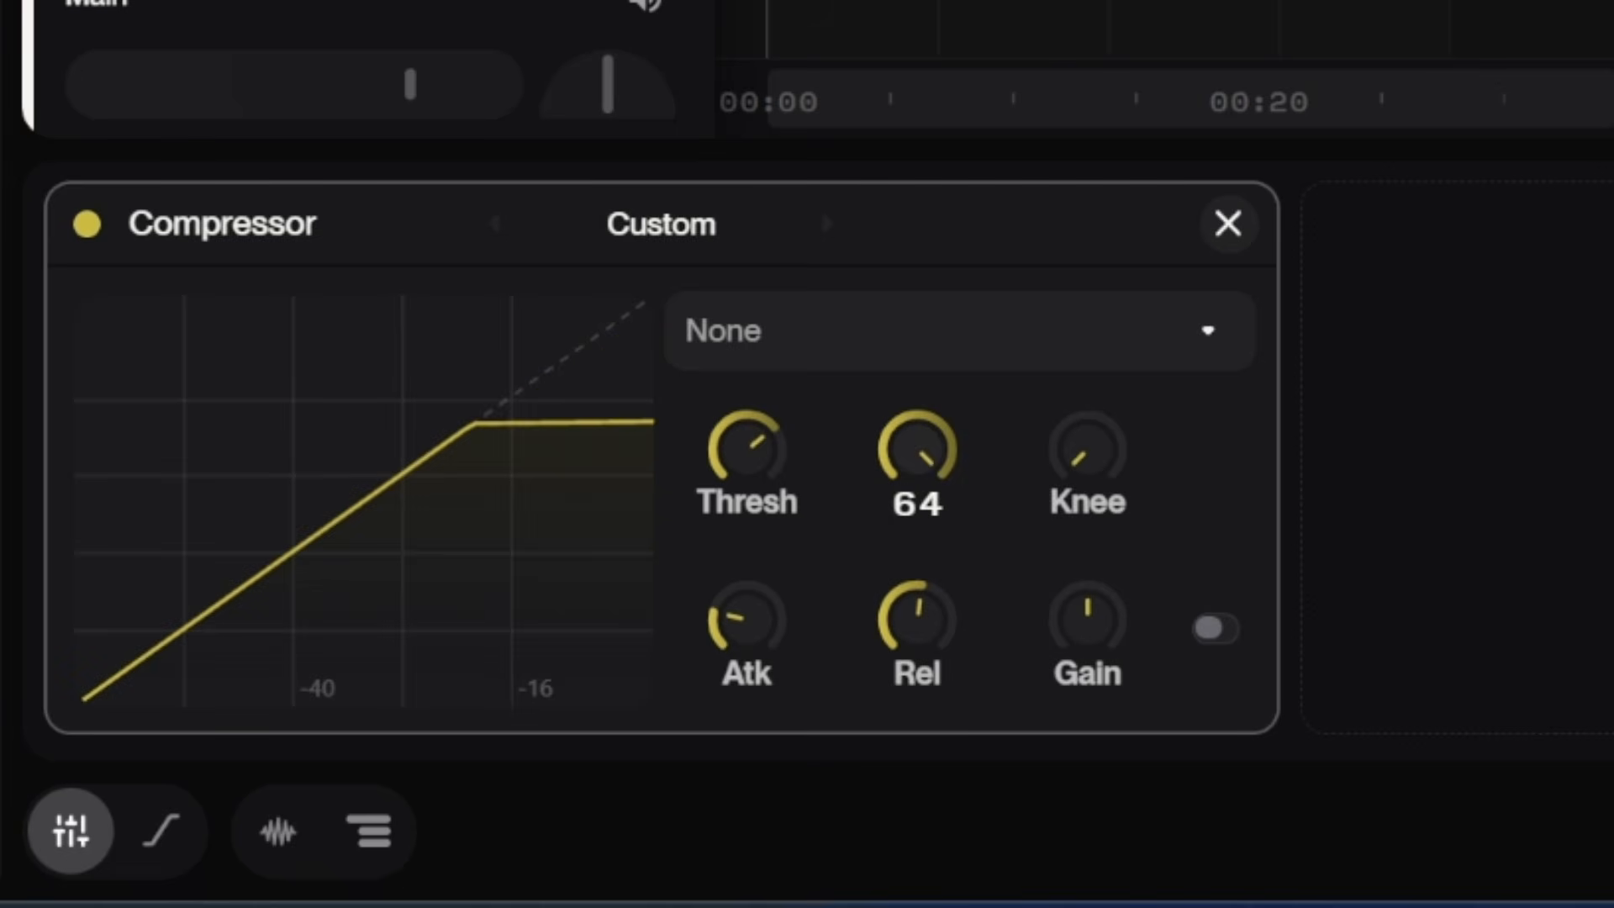
mouse_move(899, 458)
left_mouse_down()
mouse_move(900, 244)
mouse_move(900, 547)
mouse_move(901, 462)
left_mouse_up()
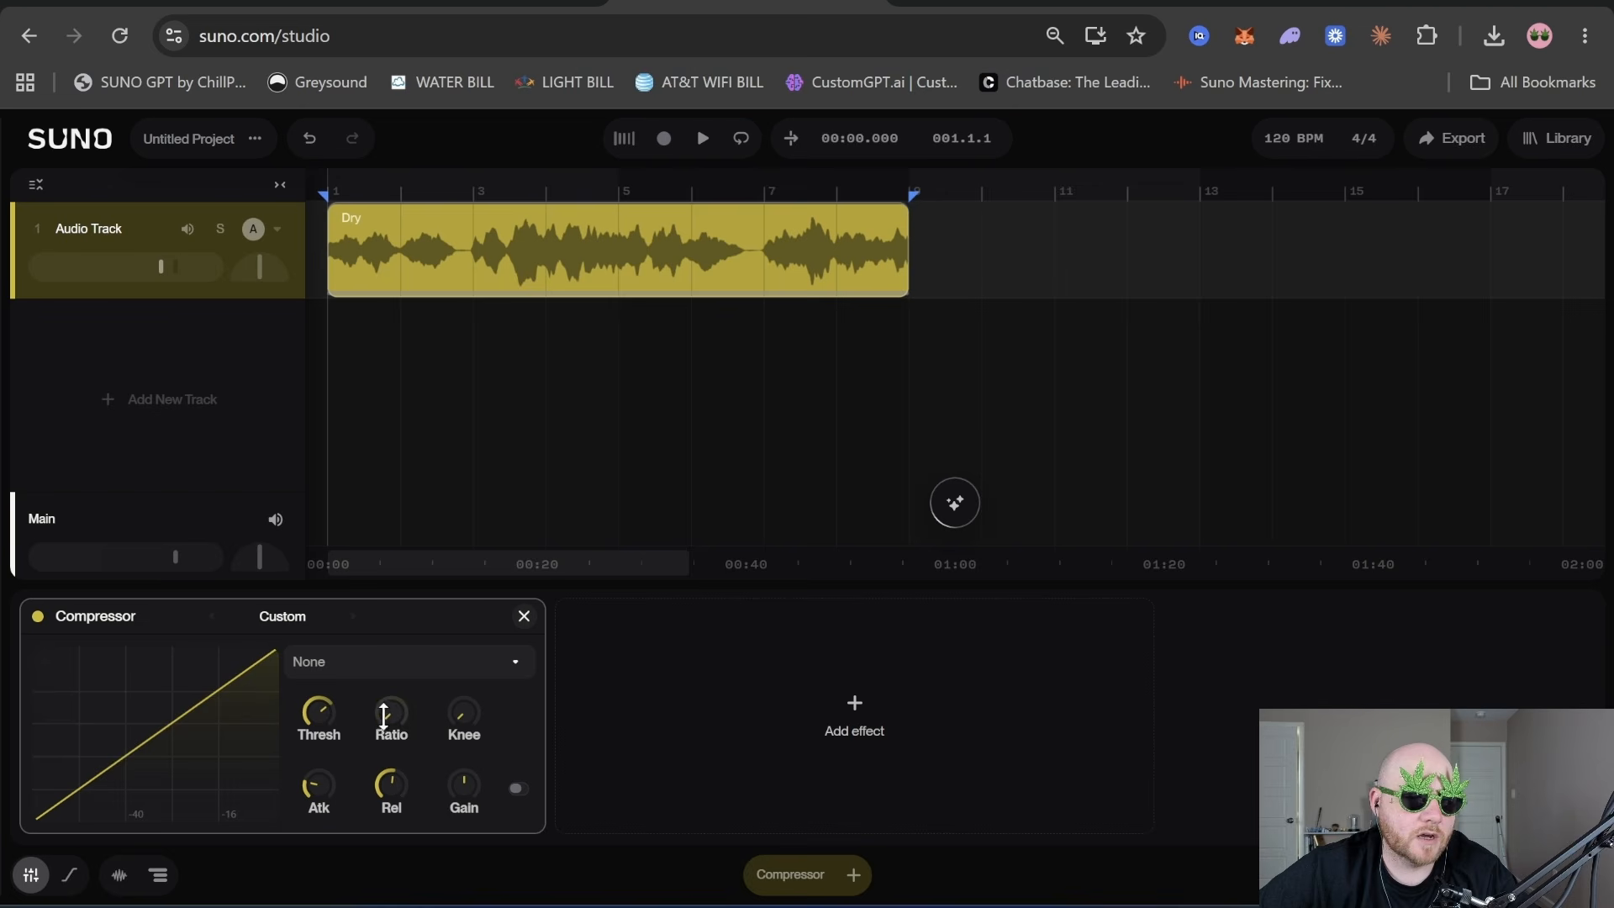
left_click_drag(384, 716, 392, 677)
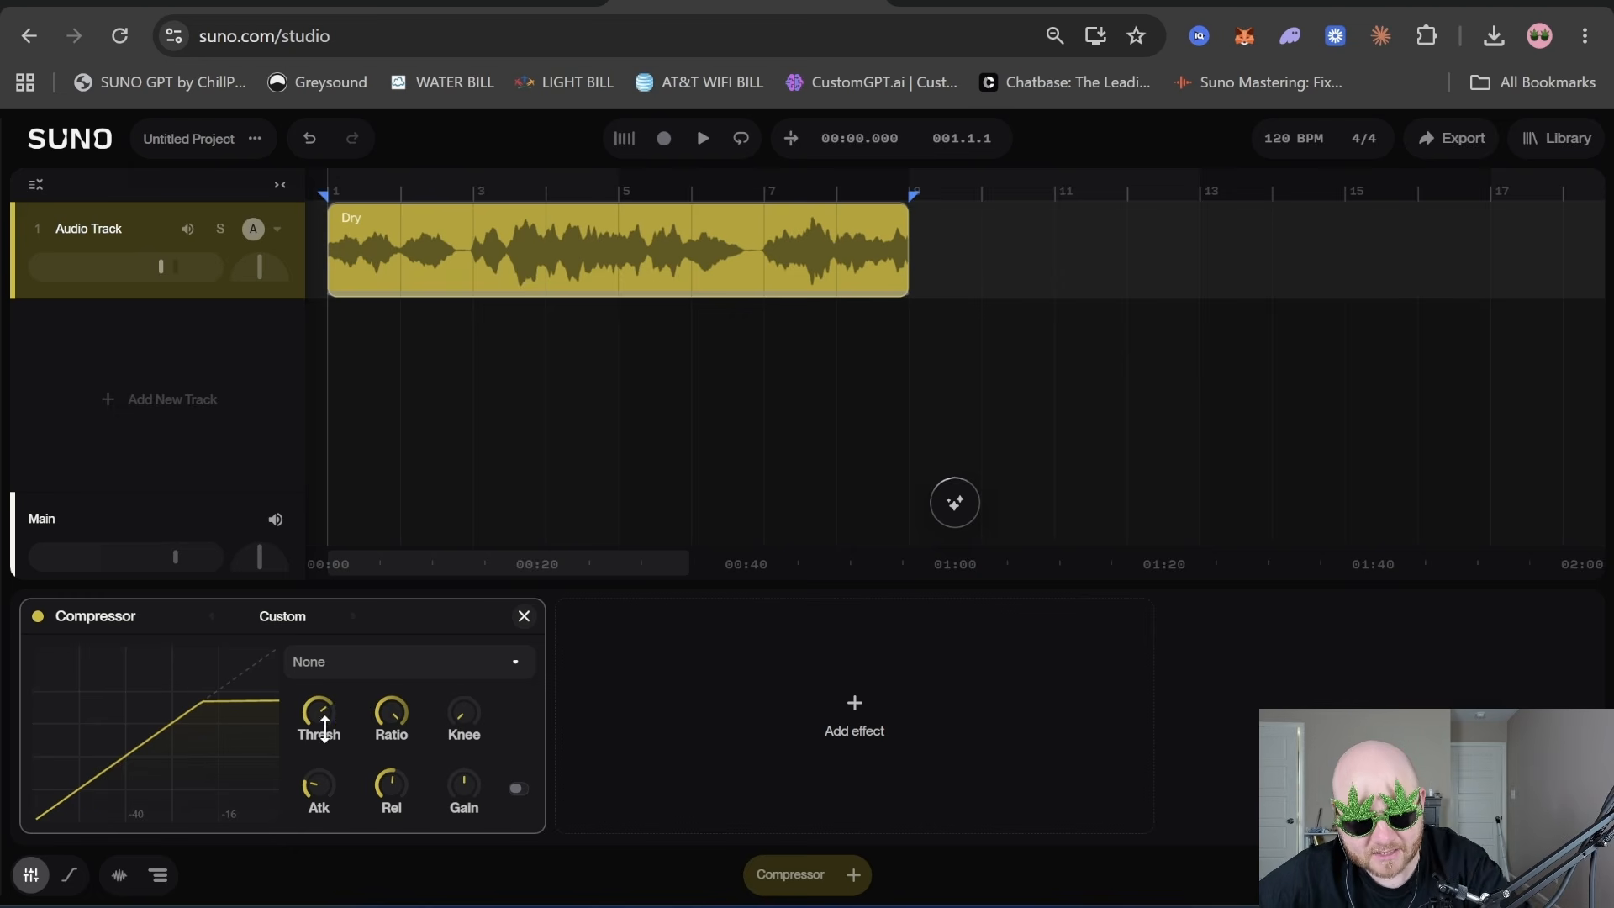
left_click_drag(391, 713, 390, 709)
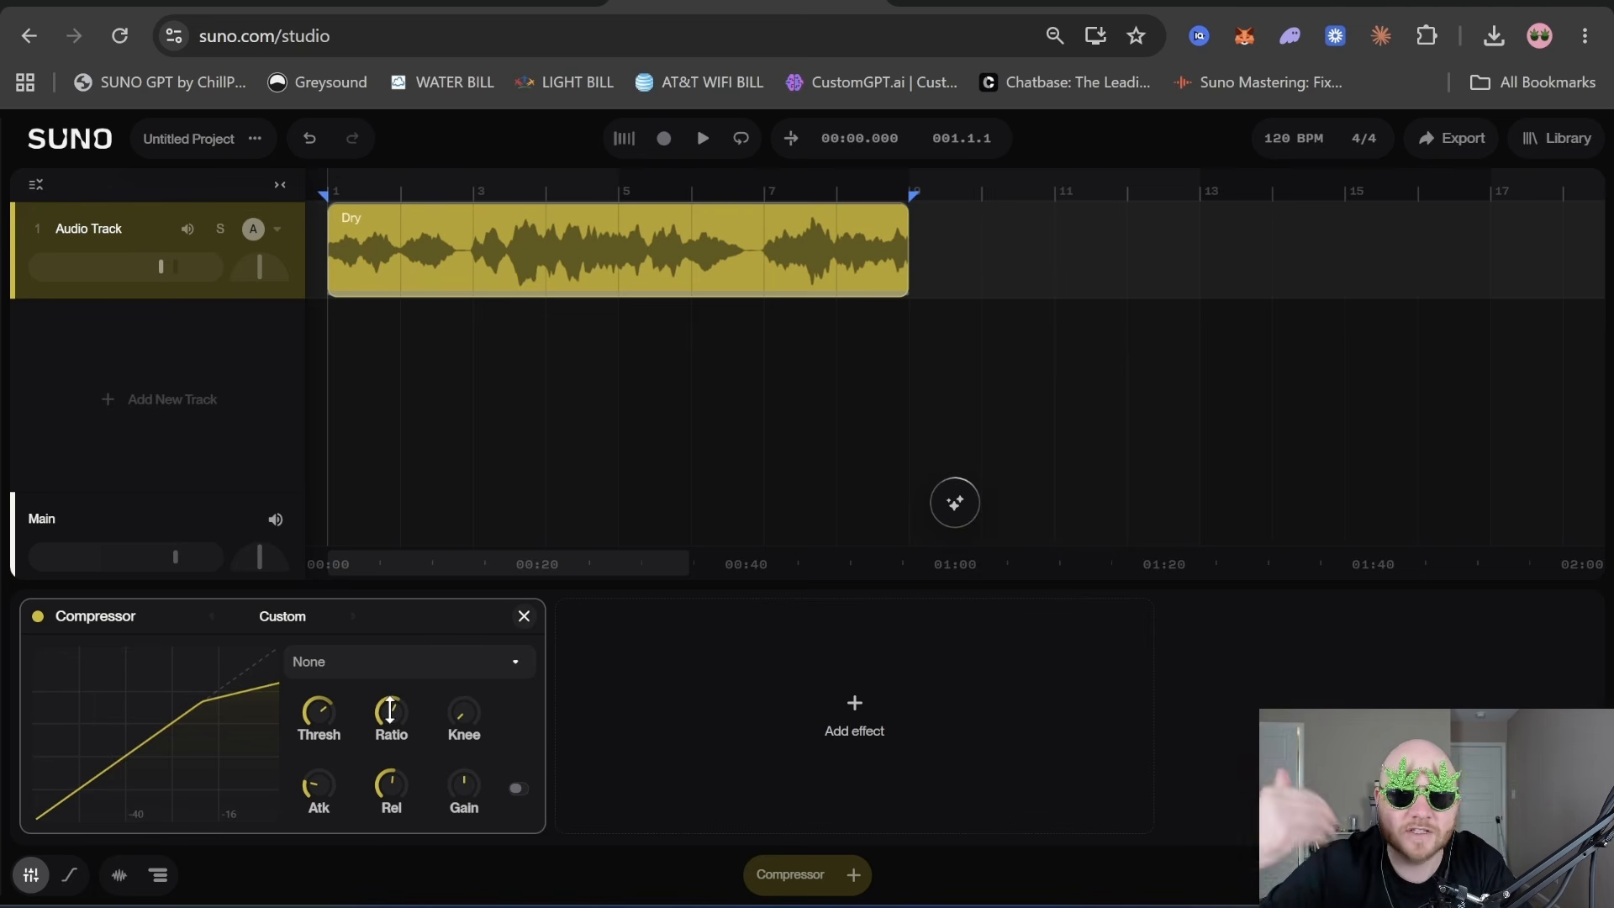
- Try Compressor knee settings of 6 dB and 20 dB, and return the knee to its hard minimum
left_click_drag(464, 713, 463, 678)
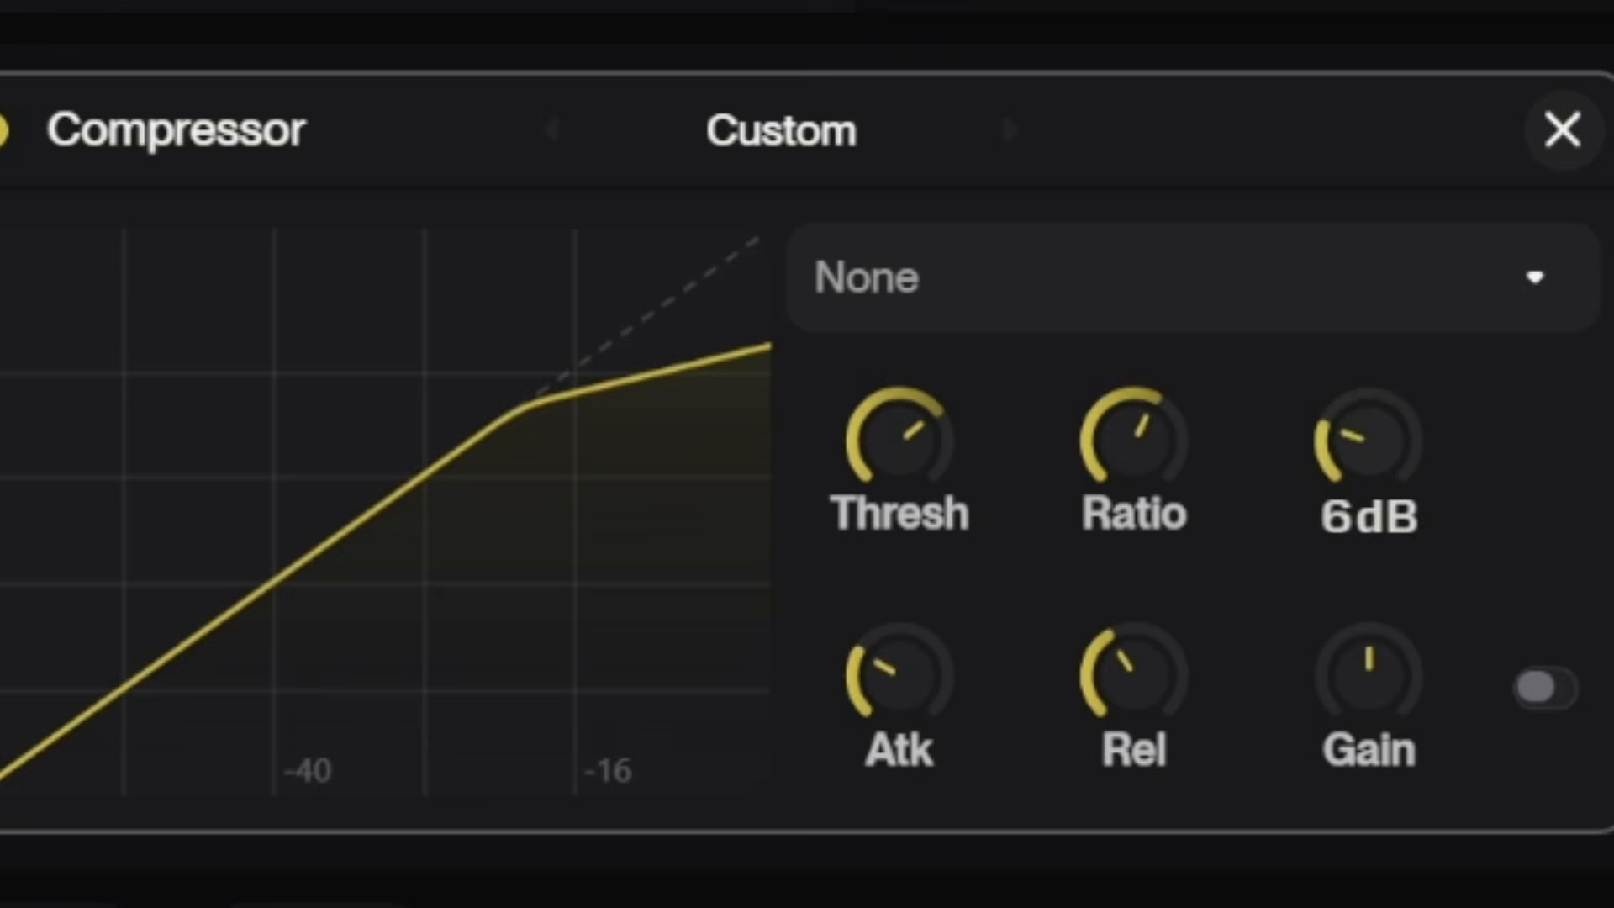
left_click_drag(1369, 437, 1369, 420)
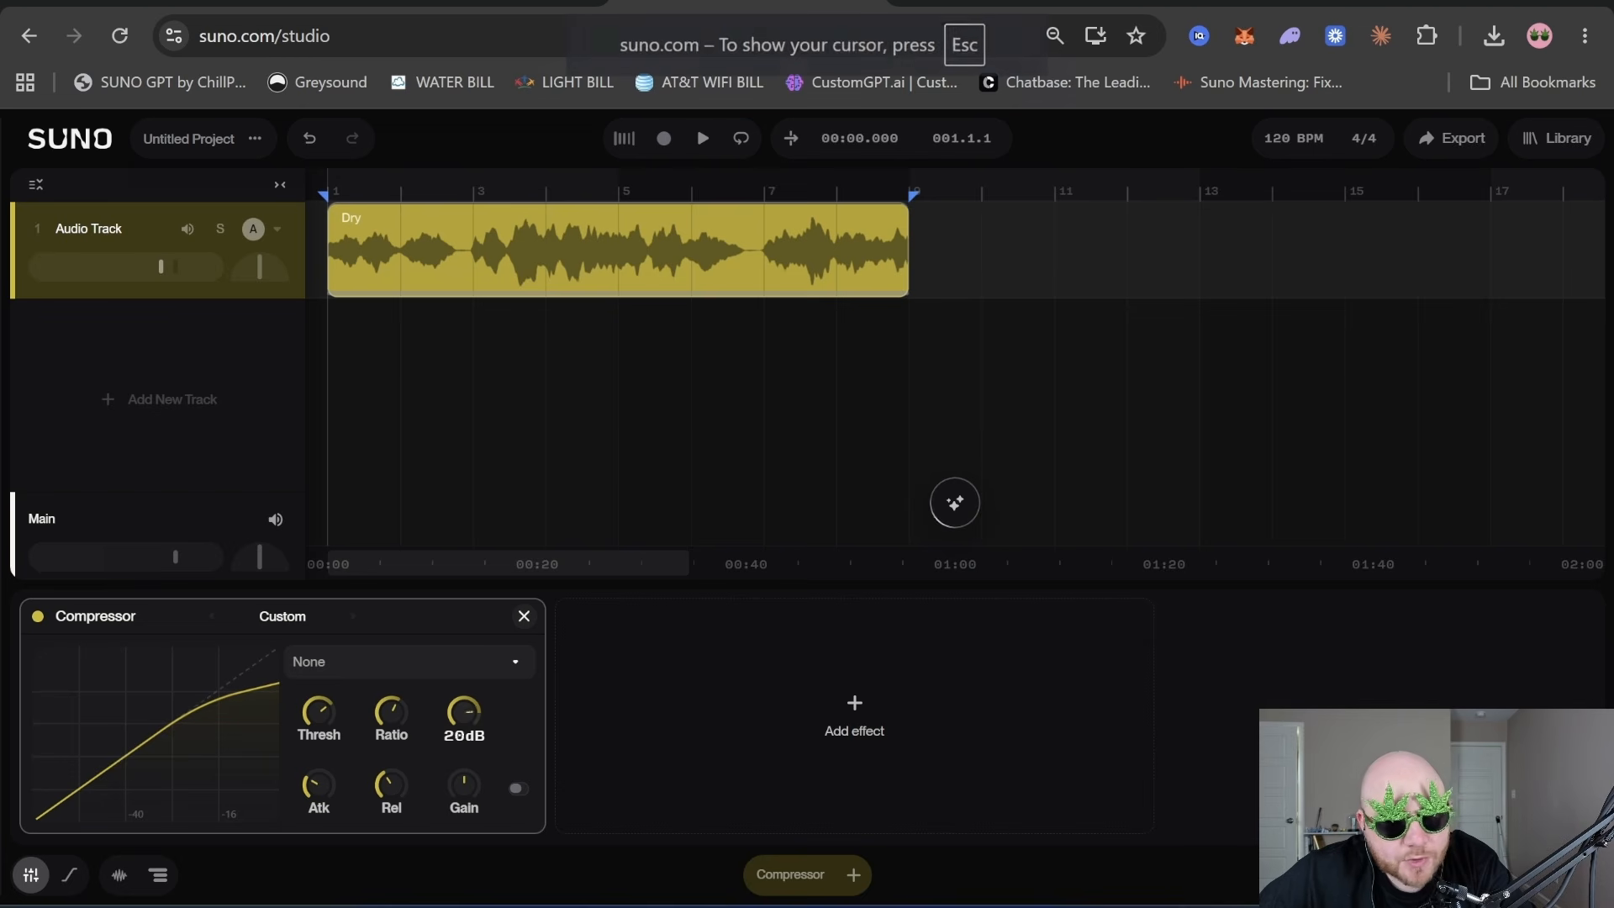
mouse_move(463, 712)
left_mouse_down()
mouse_move(464, 728)
mouse_move(463, 698)
mouse_move(463, 731)
mouse_move(464, 712)
left_mouse_up()
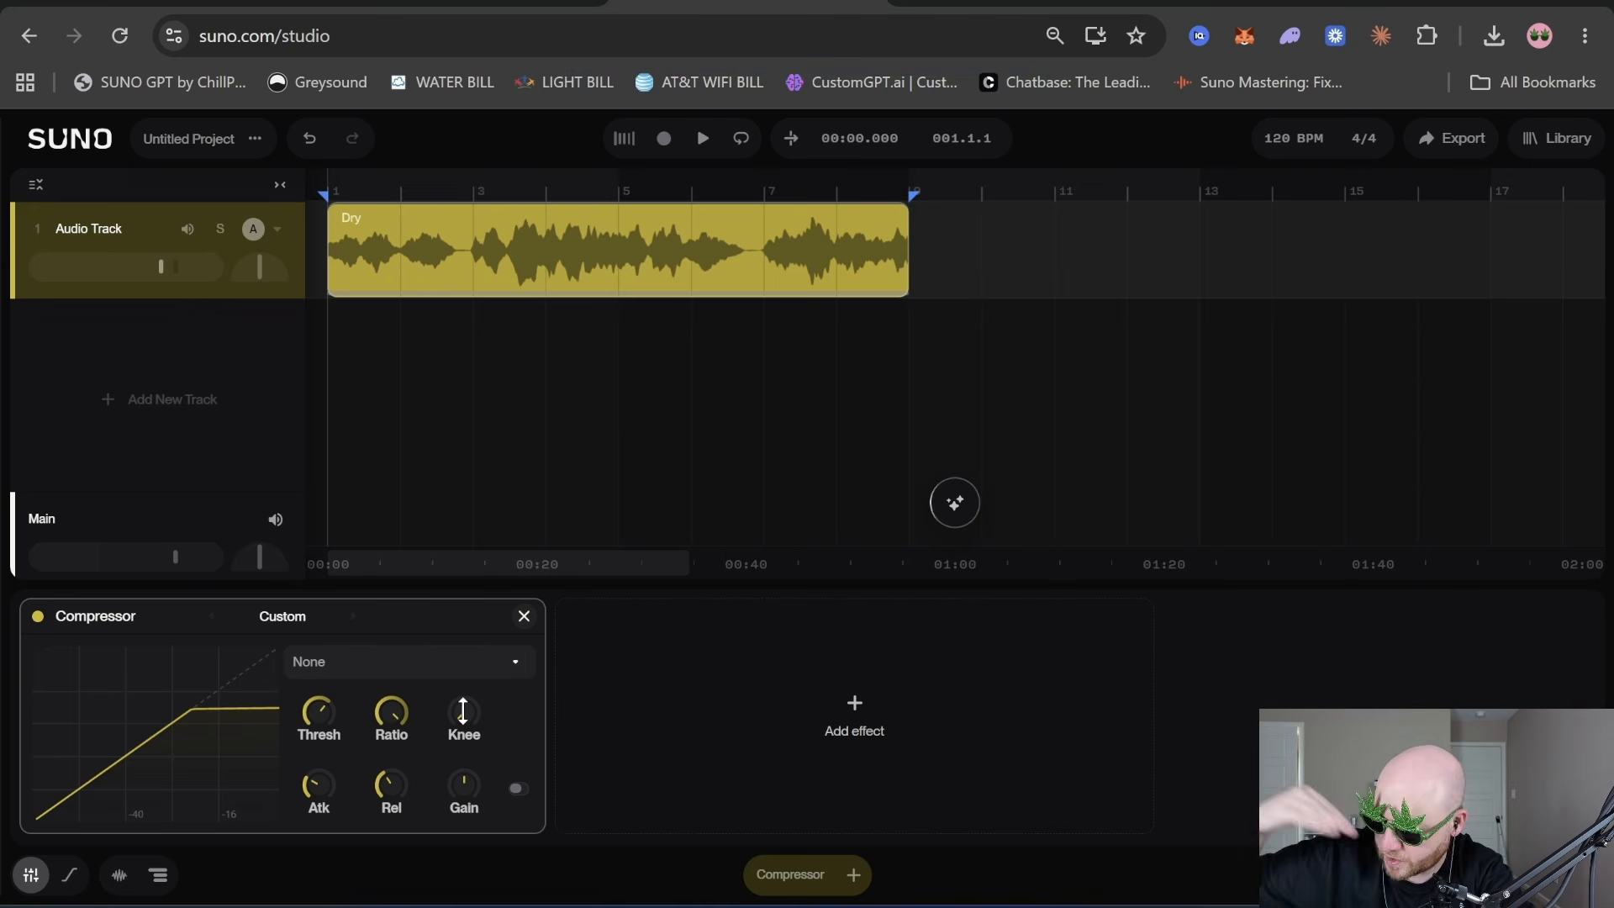
left_click_drag(455, 715, 466, 709)
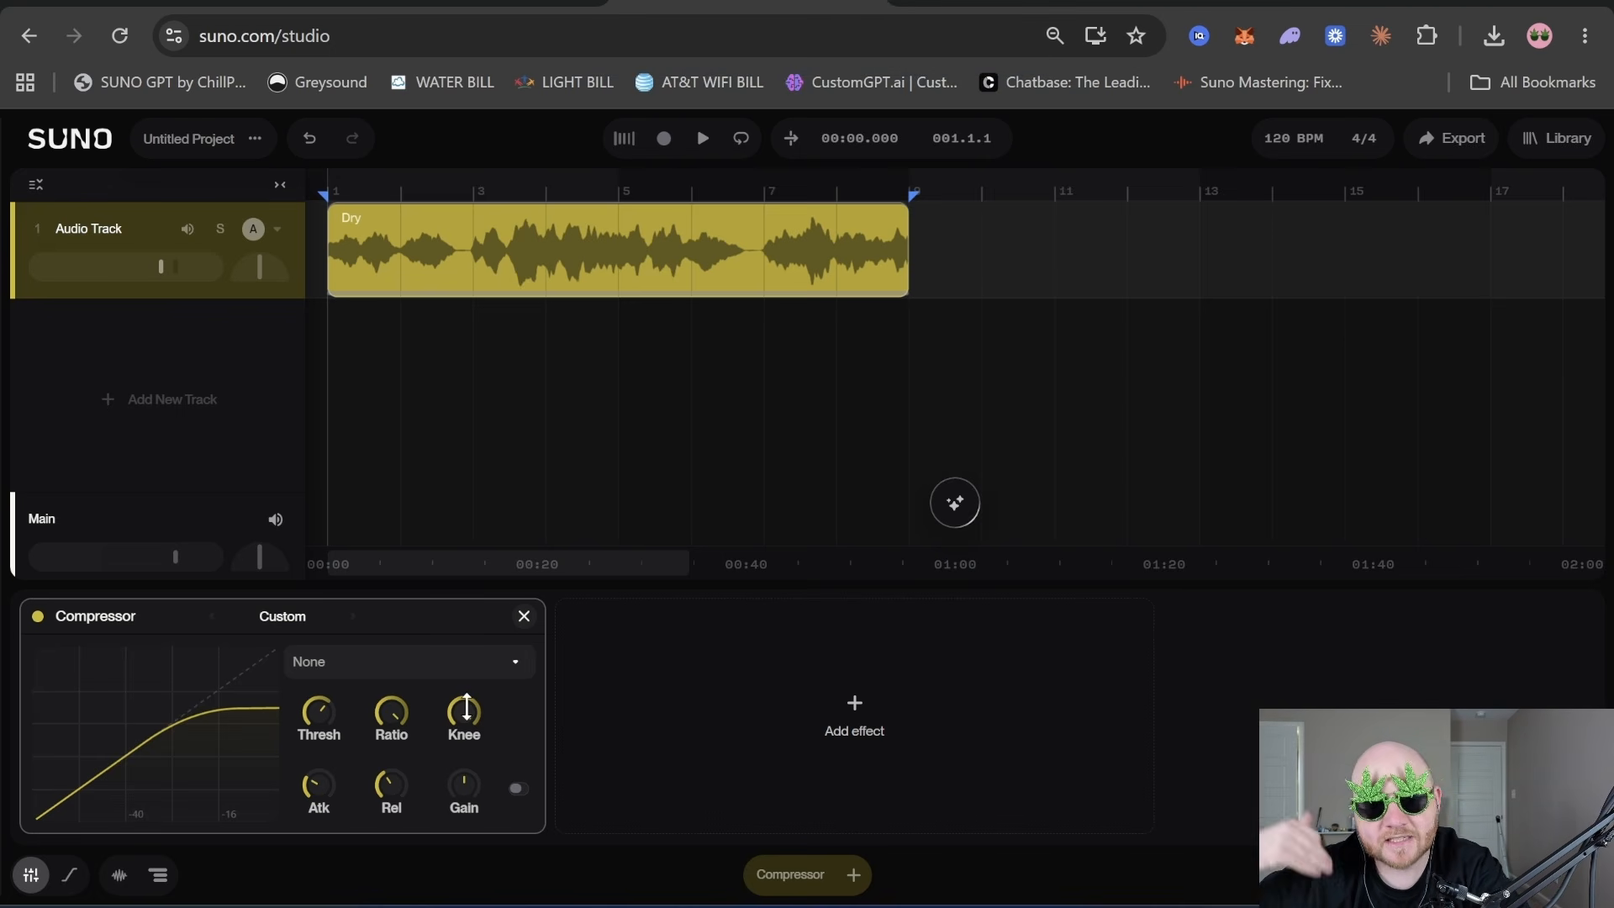
left_click_drag(466, 709, 476, 764)
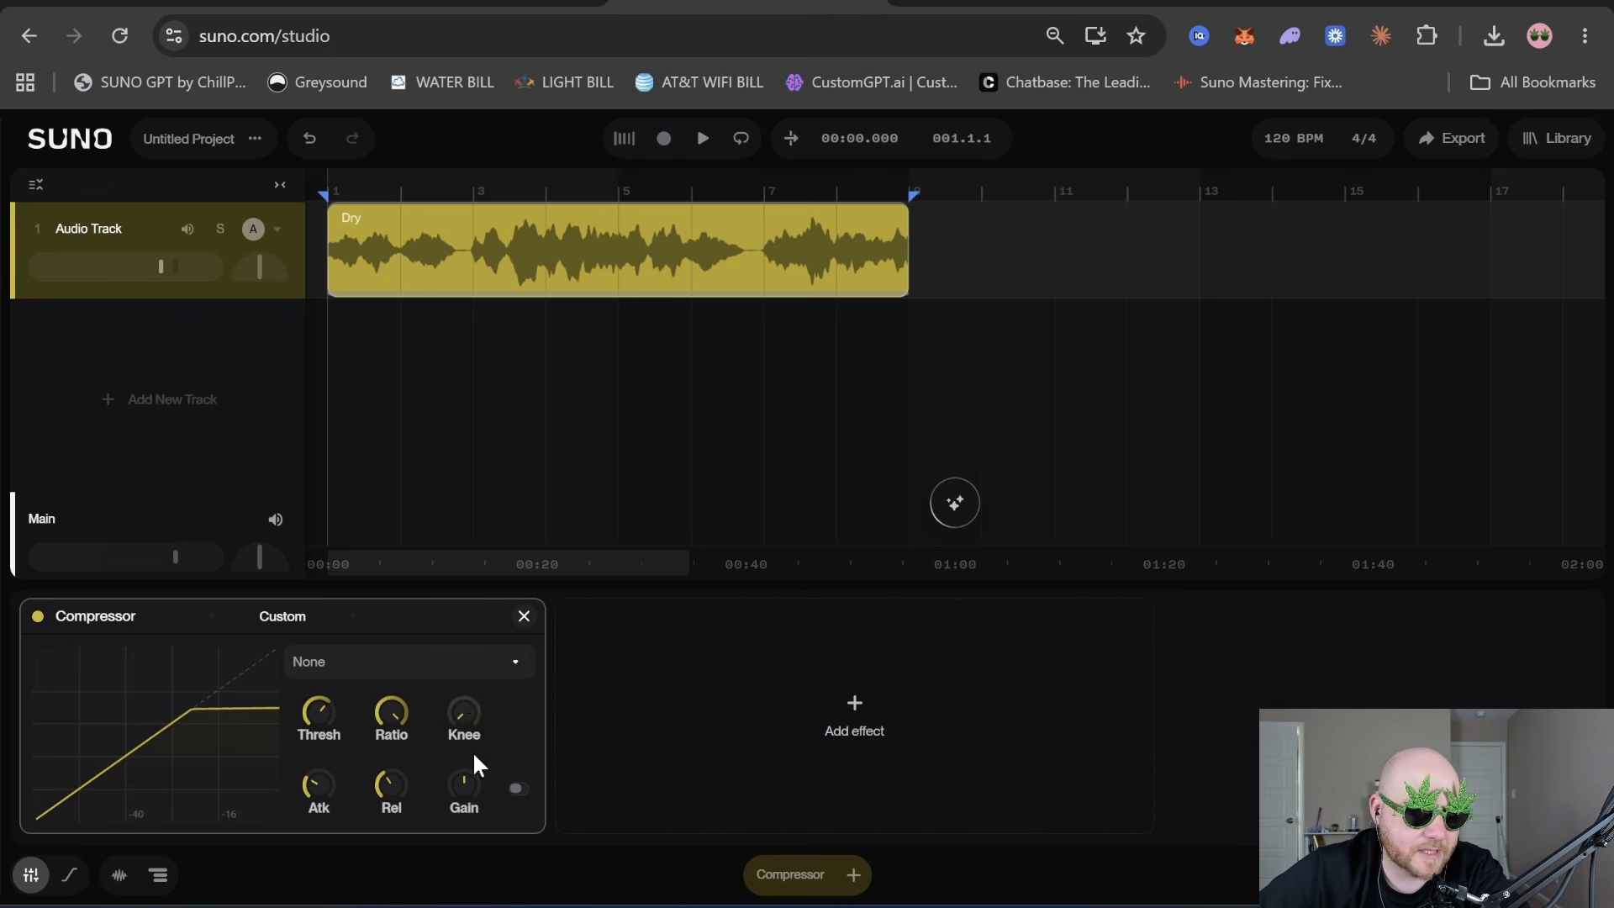
left_click(473, 722)
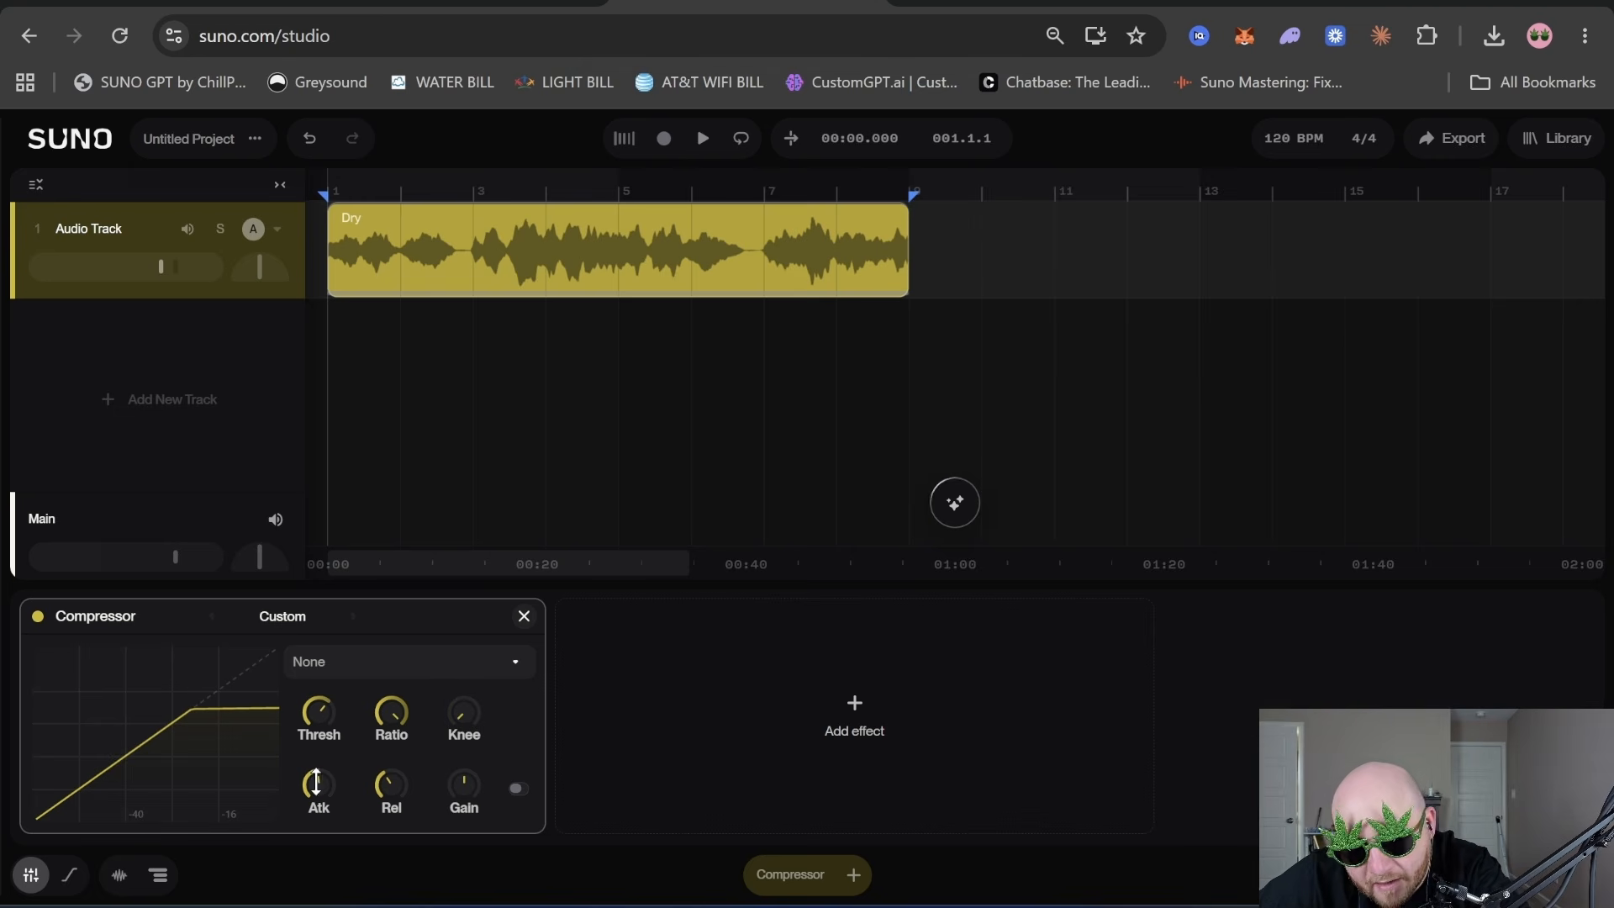
- Try different attack and release times on the Compressor
left_click_drag(316, 782, 391, 765)
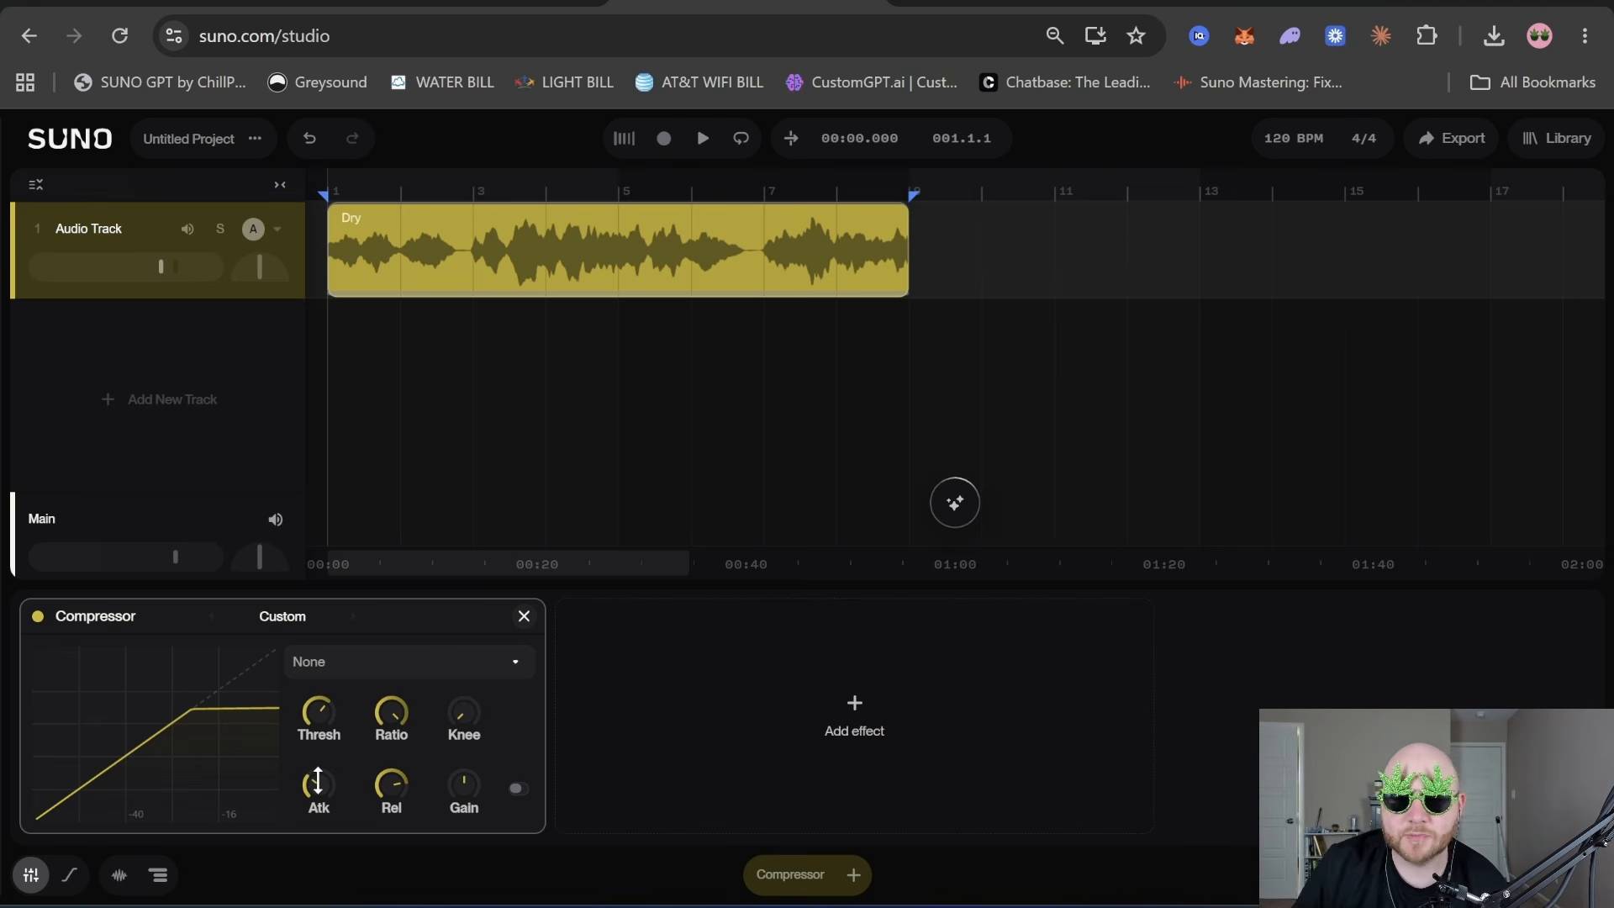
left_click_drag(391, 781, 398, 776)
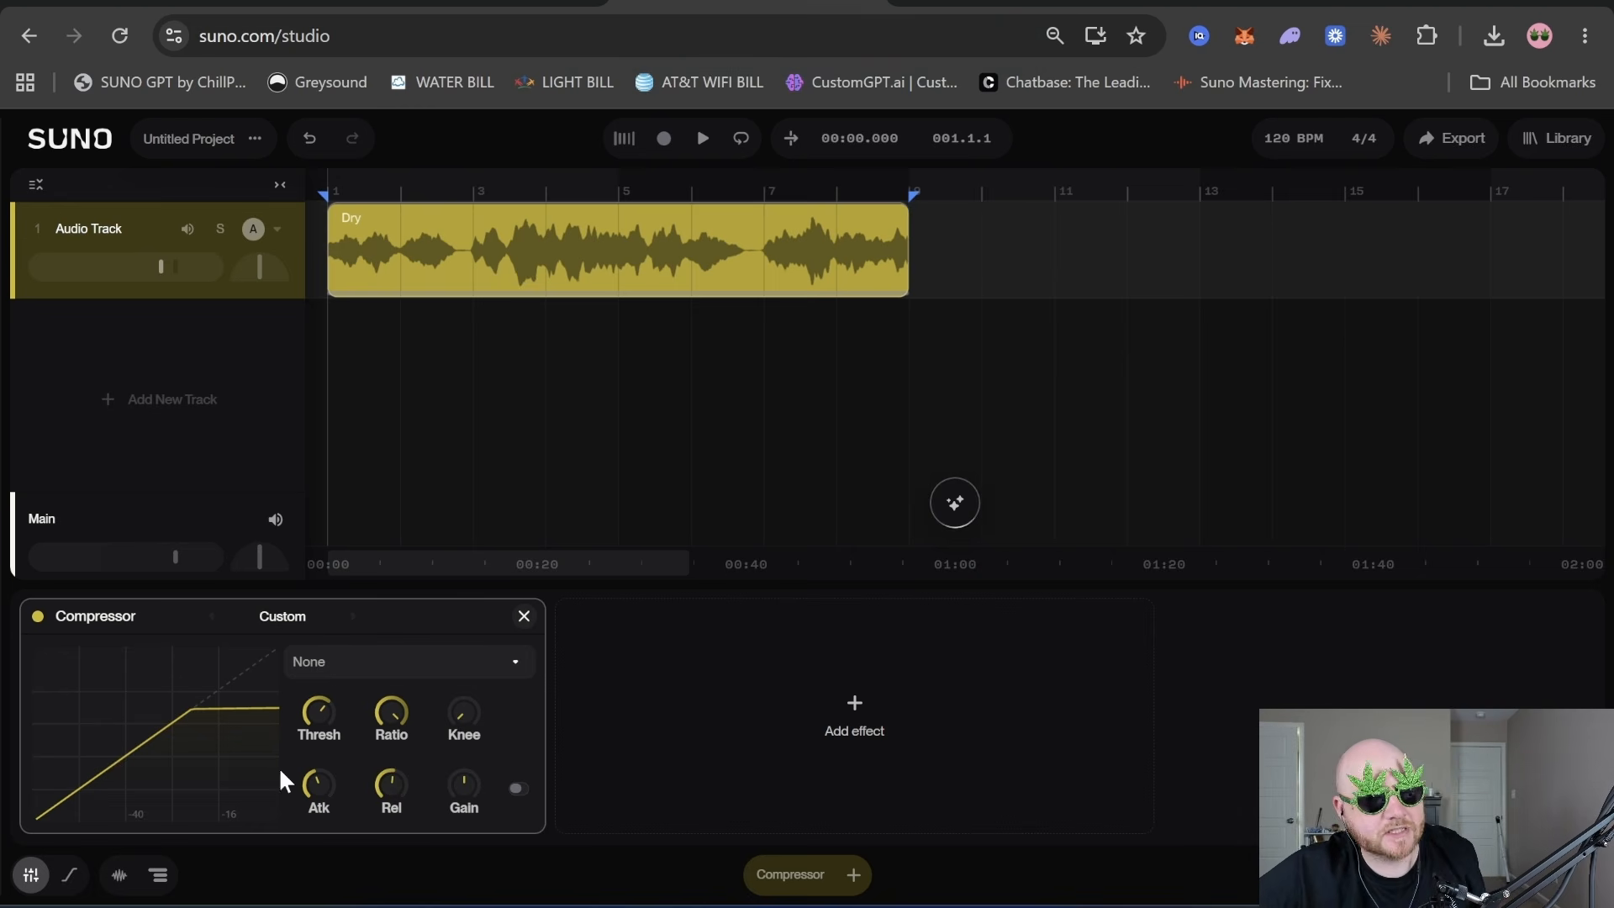
left_click_drag(317, 783, 402, 776)
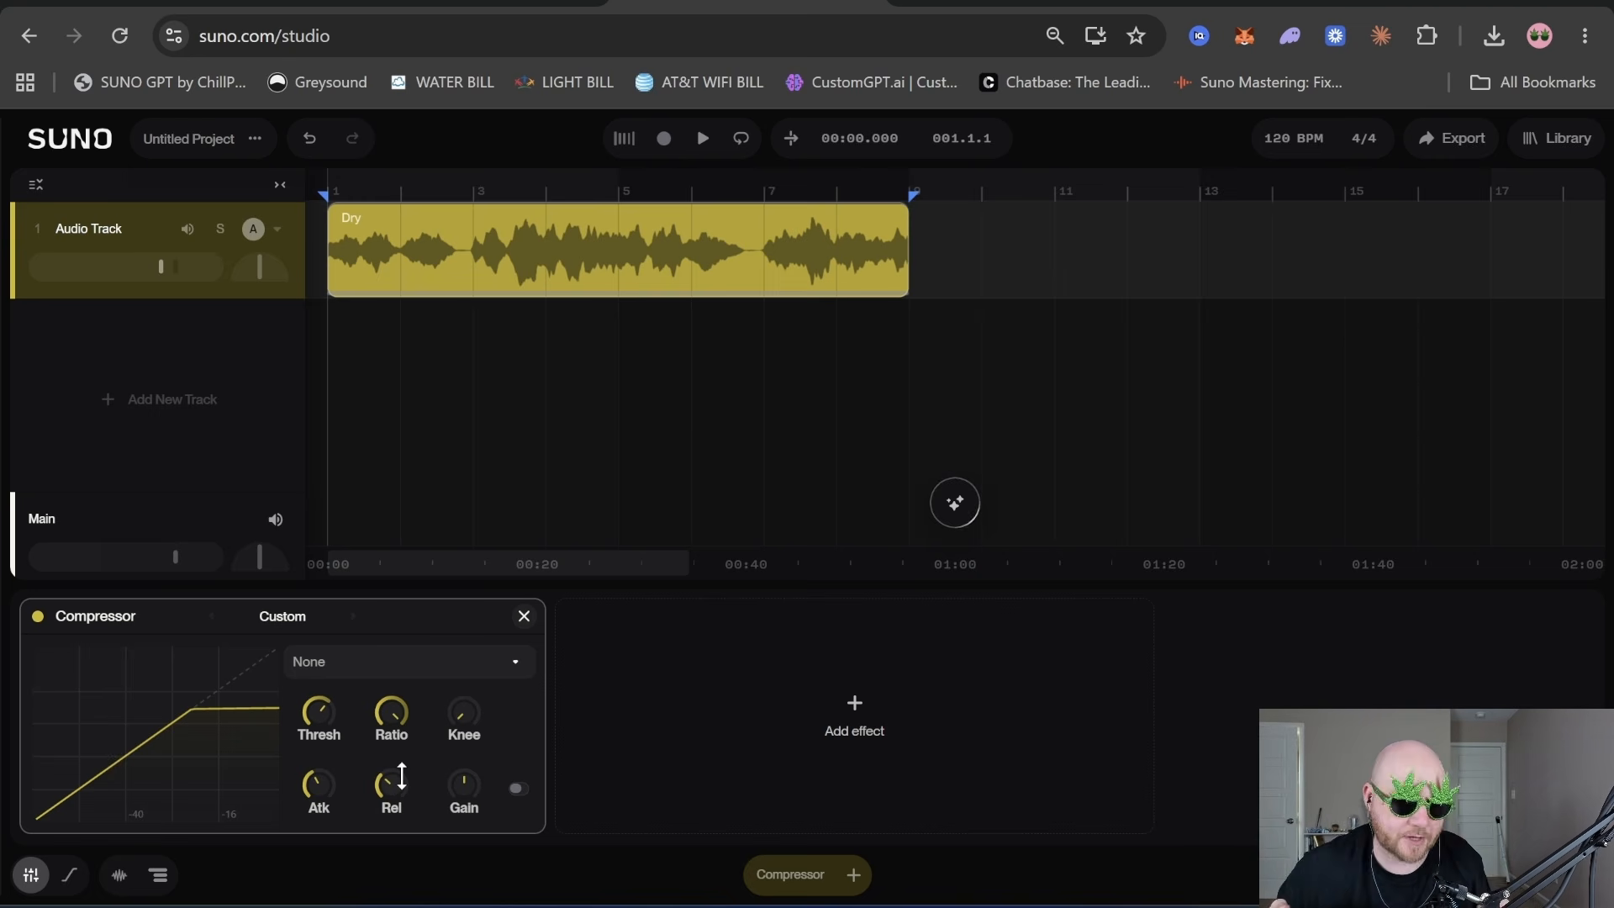
- Set the Compressor to minimum attack and maximum release, and play the opening phrase of the Dry clip
mouse_move(318, 784)
left_mouse_down()
mouse_move(406, 771)
mouse_move(318, 792)
left_mouse_up()
left_click_drag(333, 252, 453, 244)
left_click(391, 787)
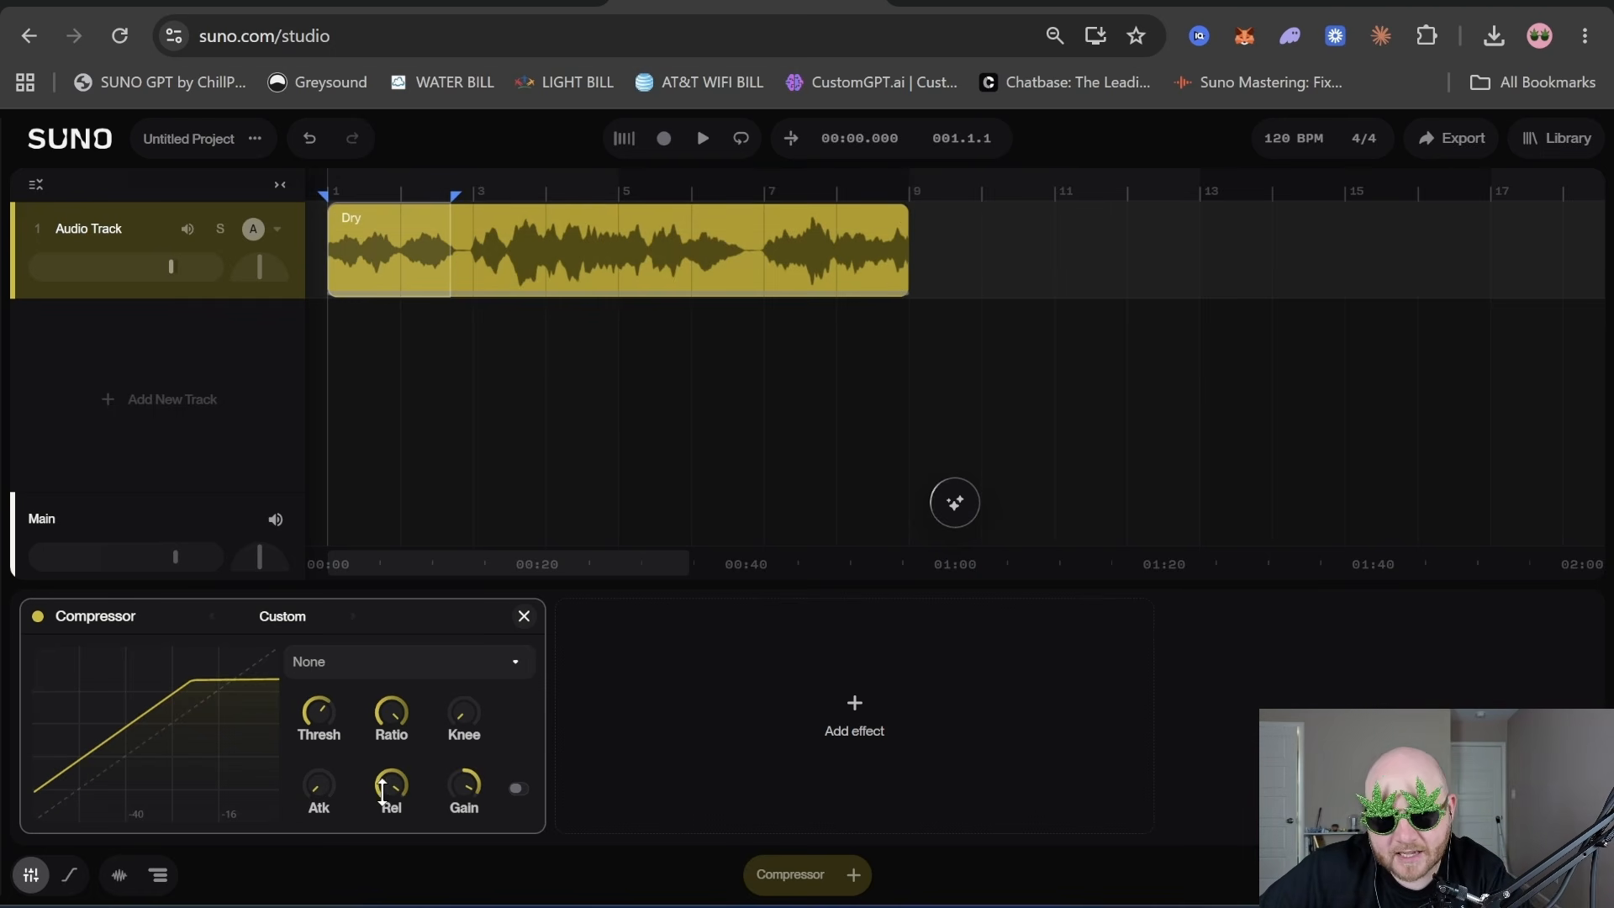
left_click_drag(391, 786, 385, 790)
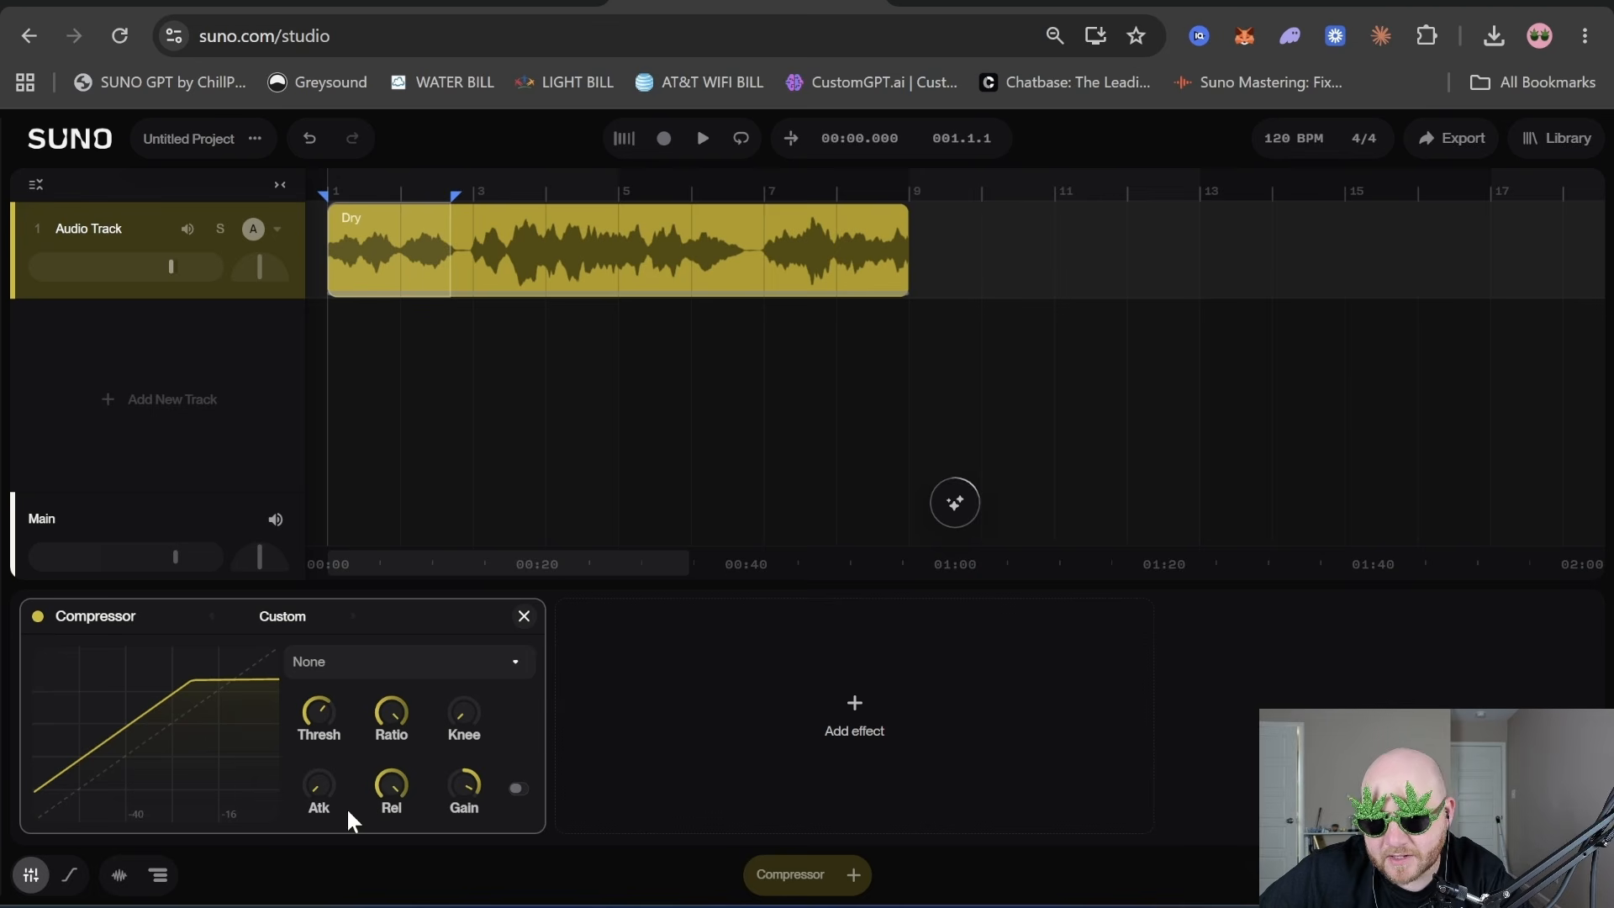
key("space")
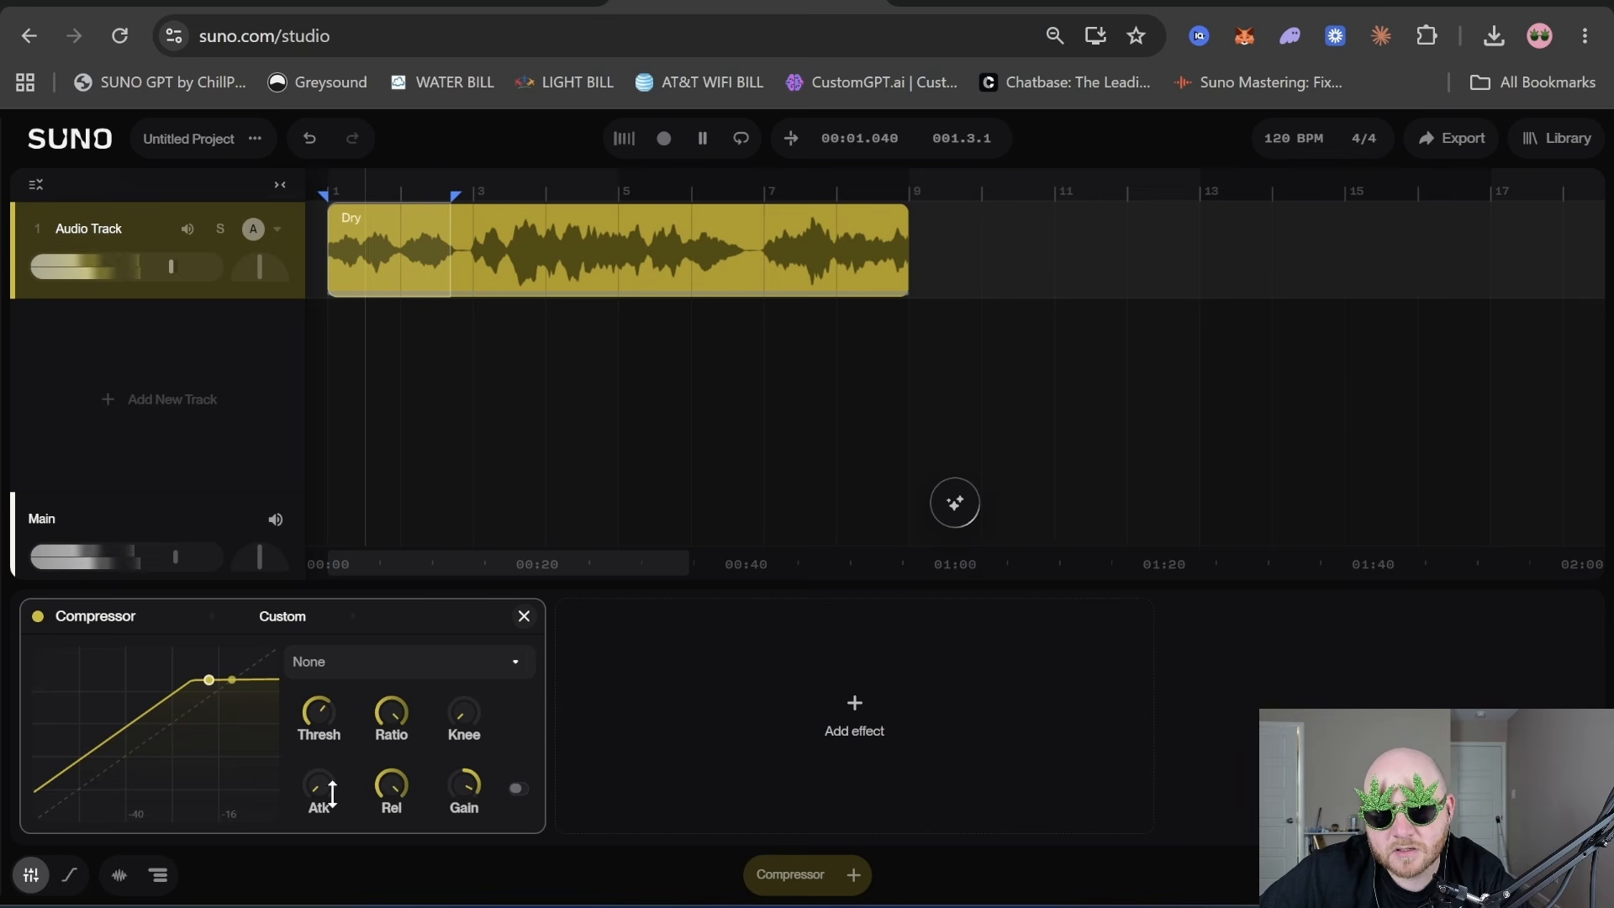
key("space")
- Lengthen the Compressor's attack, shorten its release, and replay the Dry clip
left_click_drag(319, 784, 459, 791)
key("space")
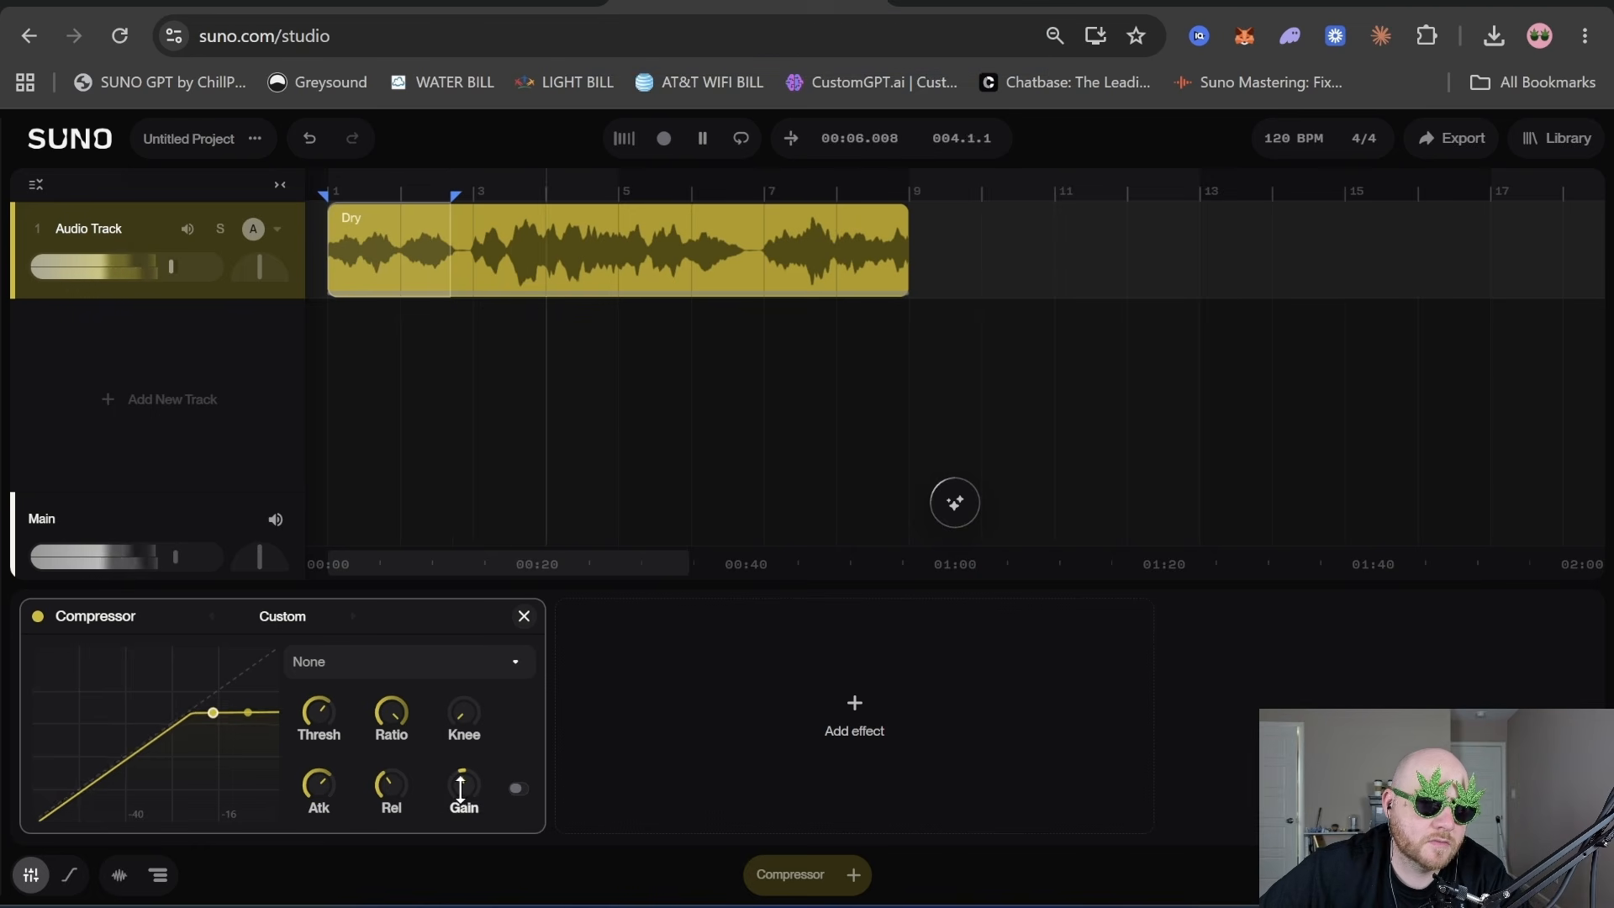
- Remove the Compressor from the audio track and add a Convolution effect in its place
left_click(524, 616)
left_click(278, 715)
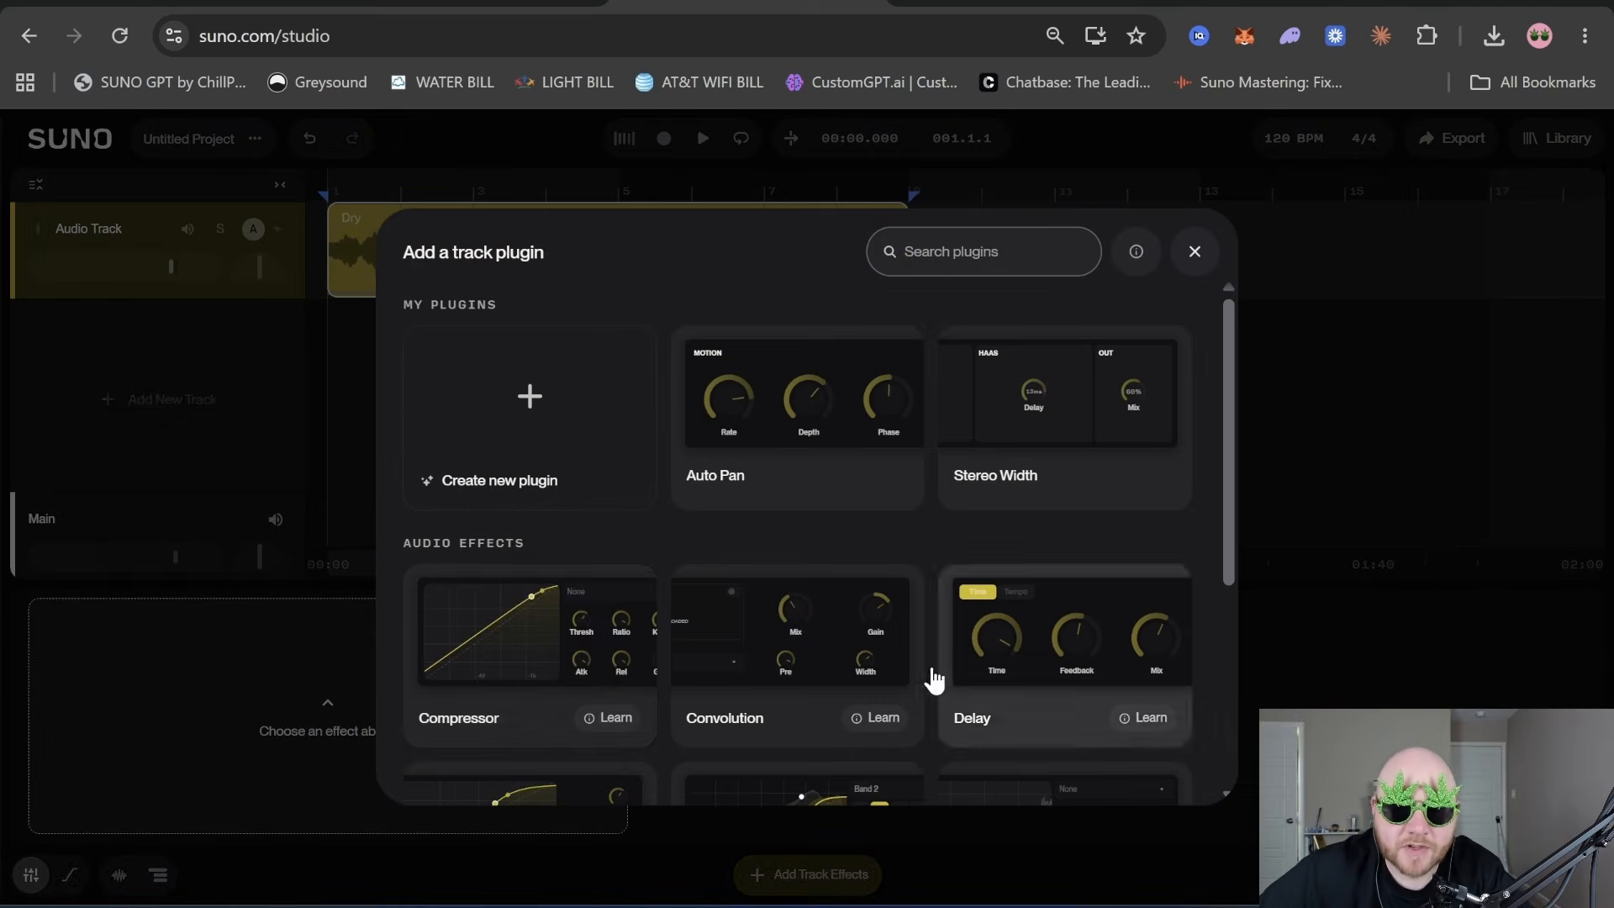
scroll(618, 683, "down", 1)
scroll(618, 683, "down", 3)
left_click(821, 443)
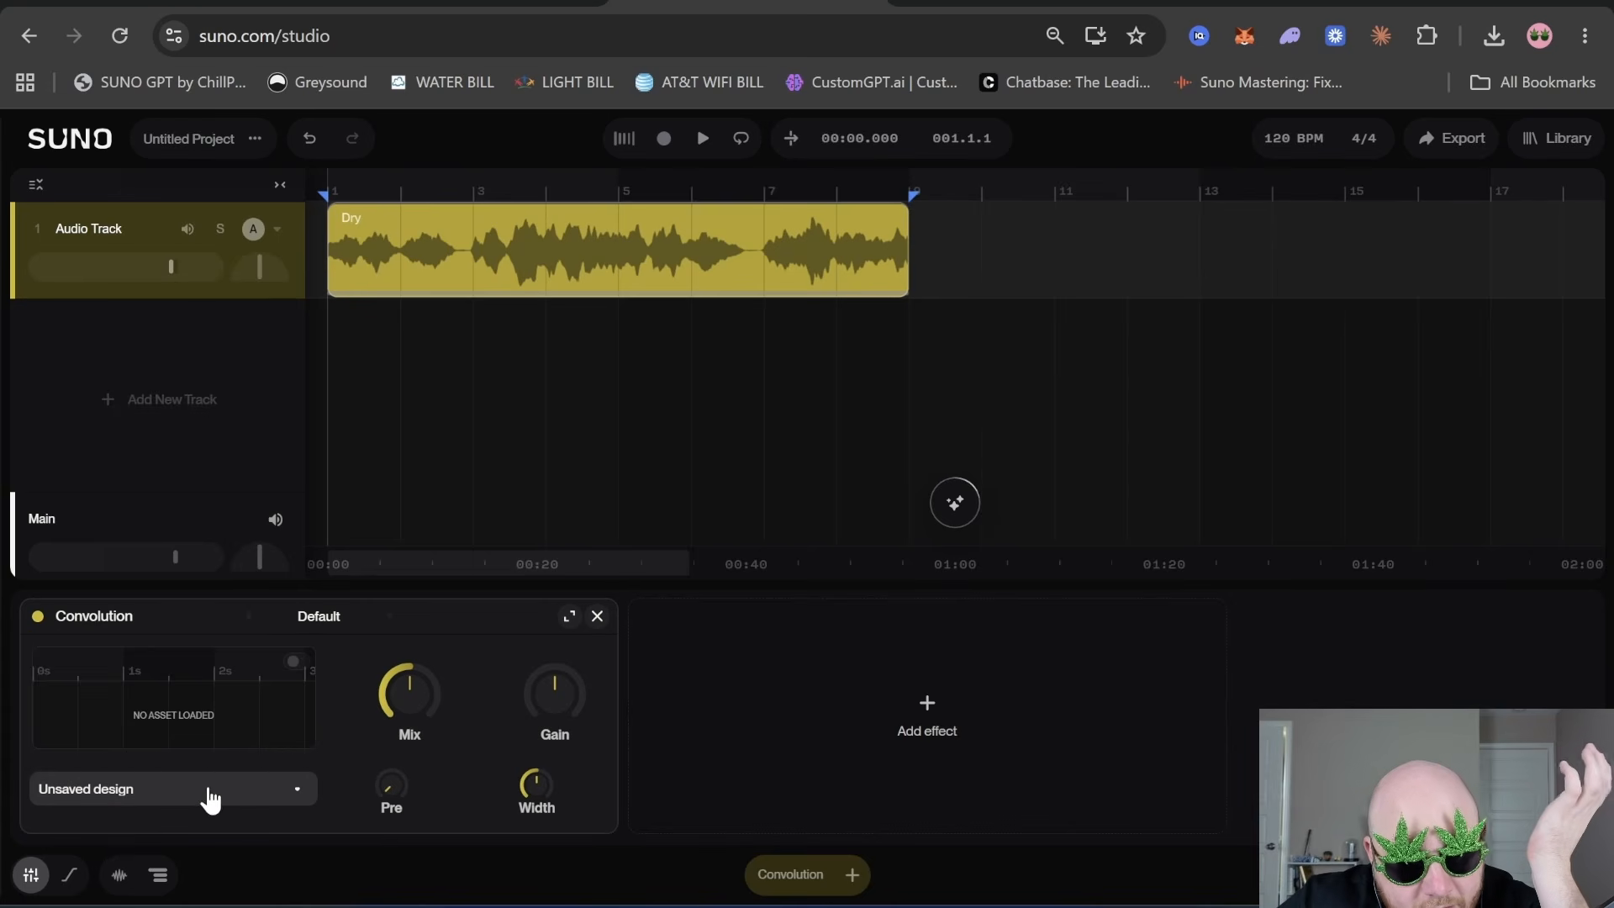
- Load the Halls · Amber Hall impulse response into the Convolution, discarding the unsaved design, and play the opening of the Dry clip
left_click(206, 795)
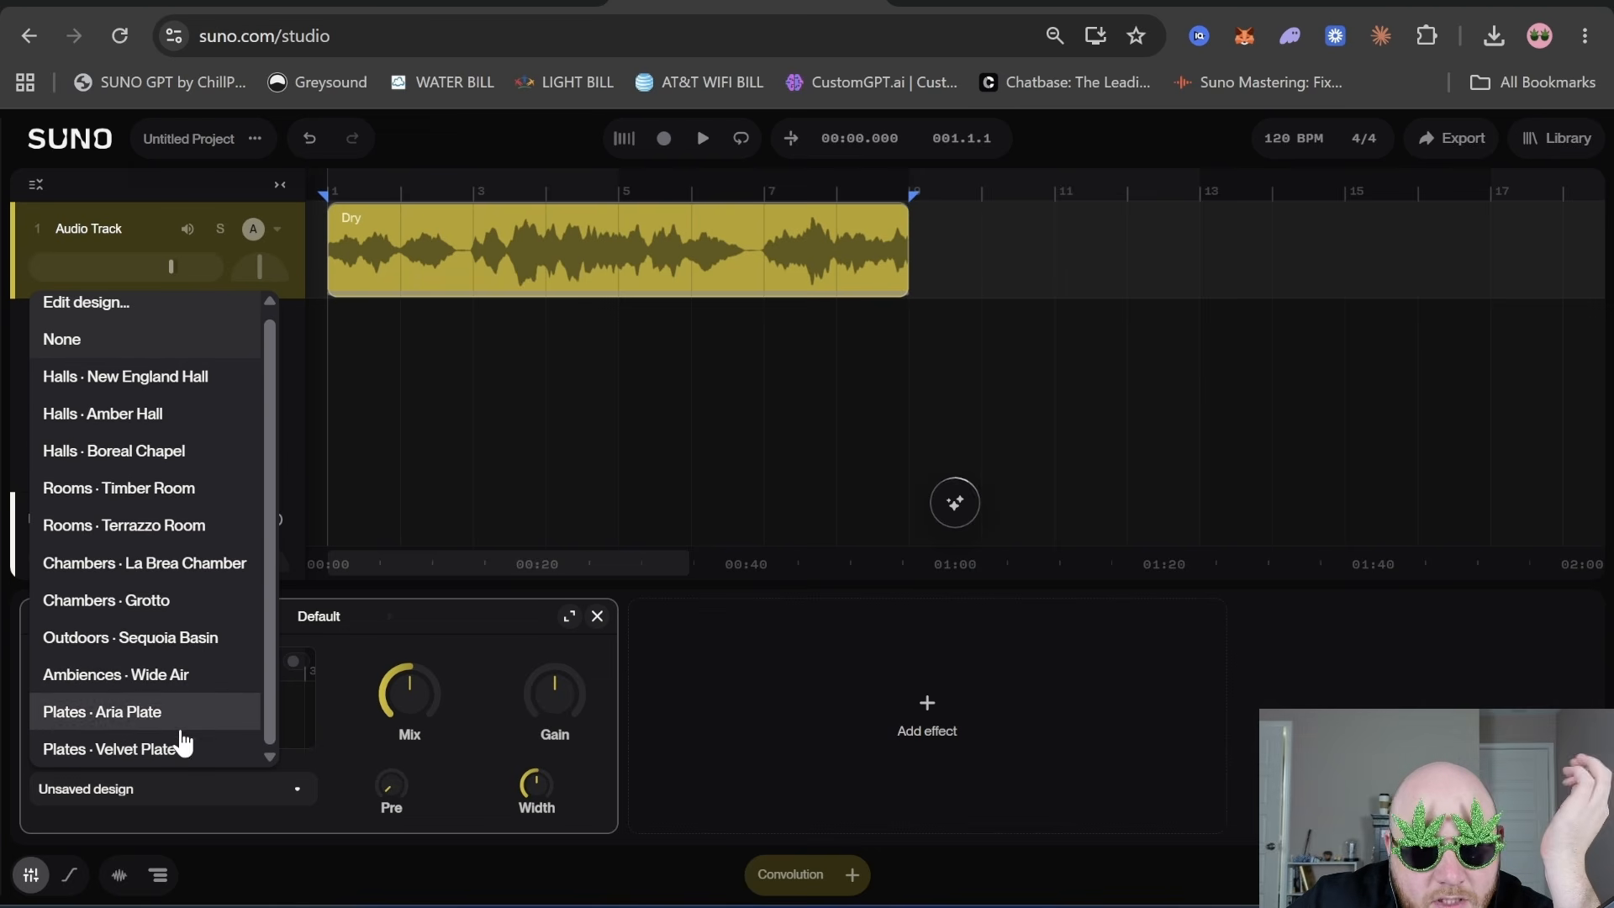
scroll(185, 442, "up", 1)
left_click(185, 442)
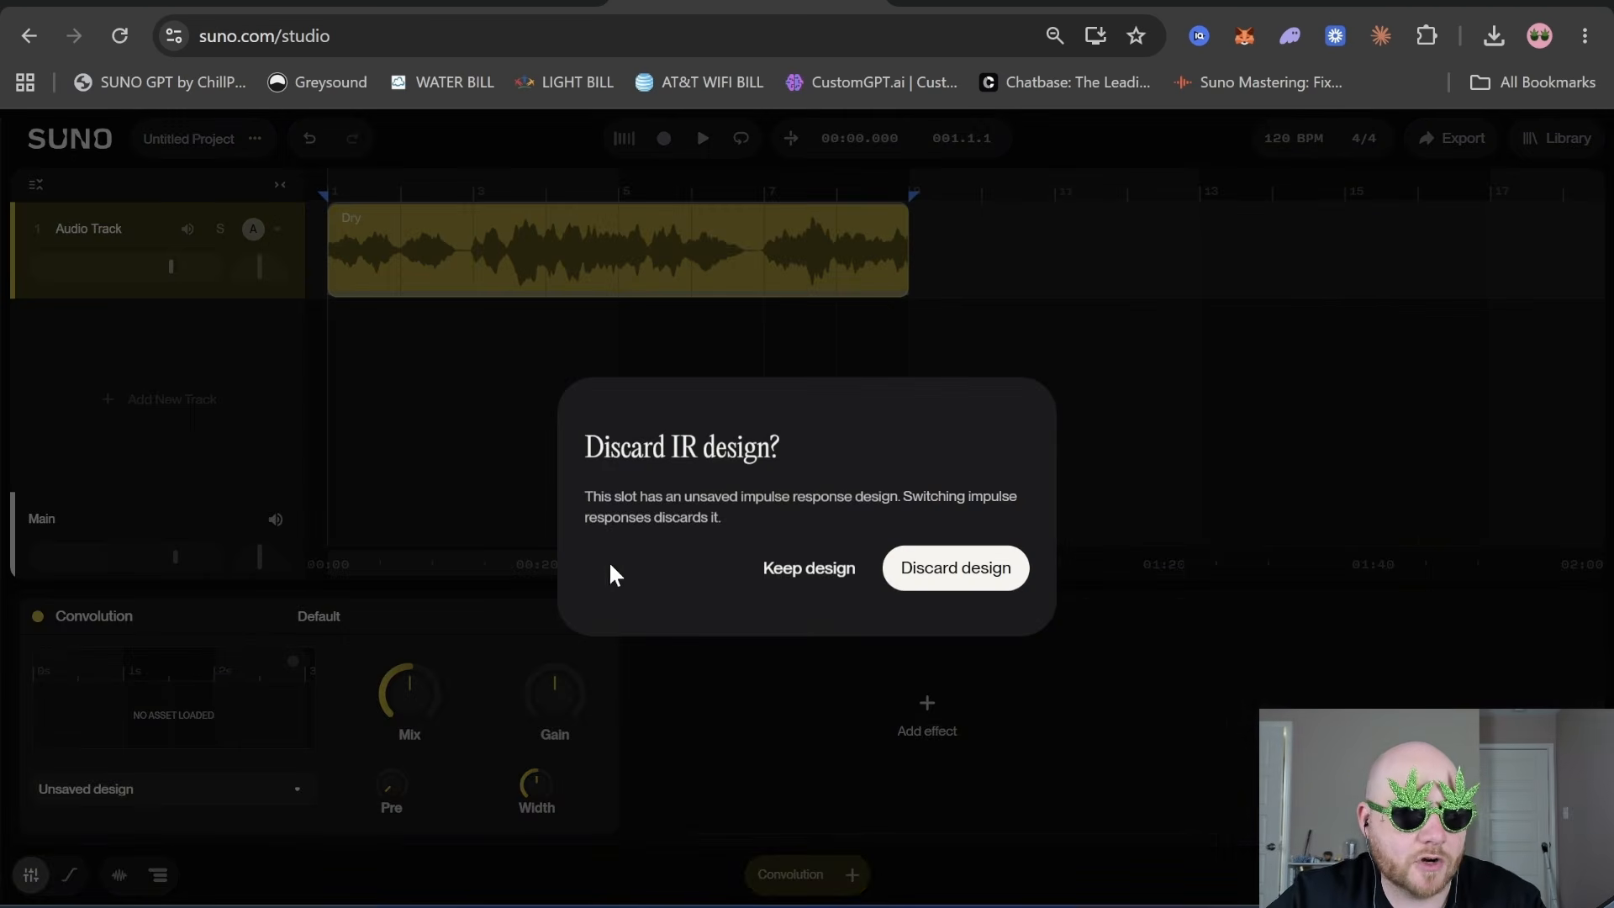
key("Return")
key("space")
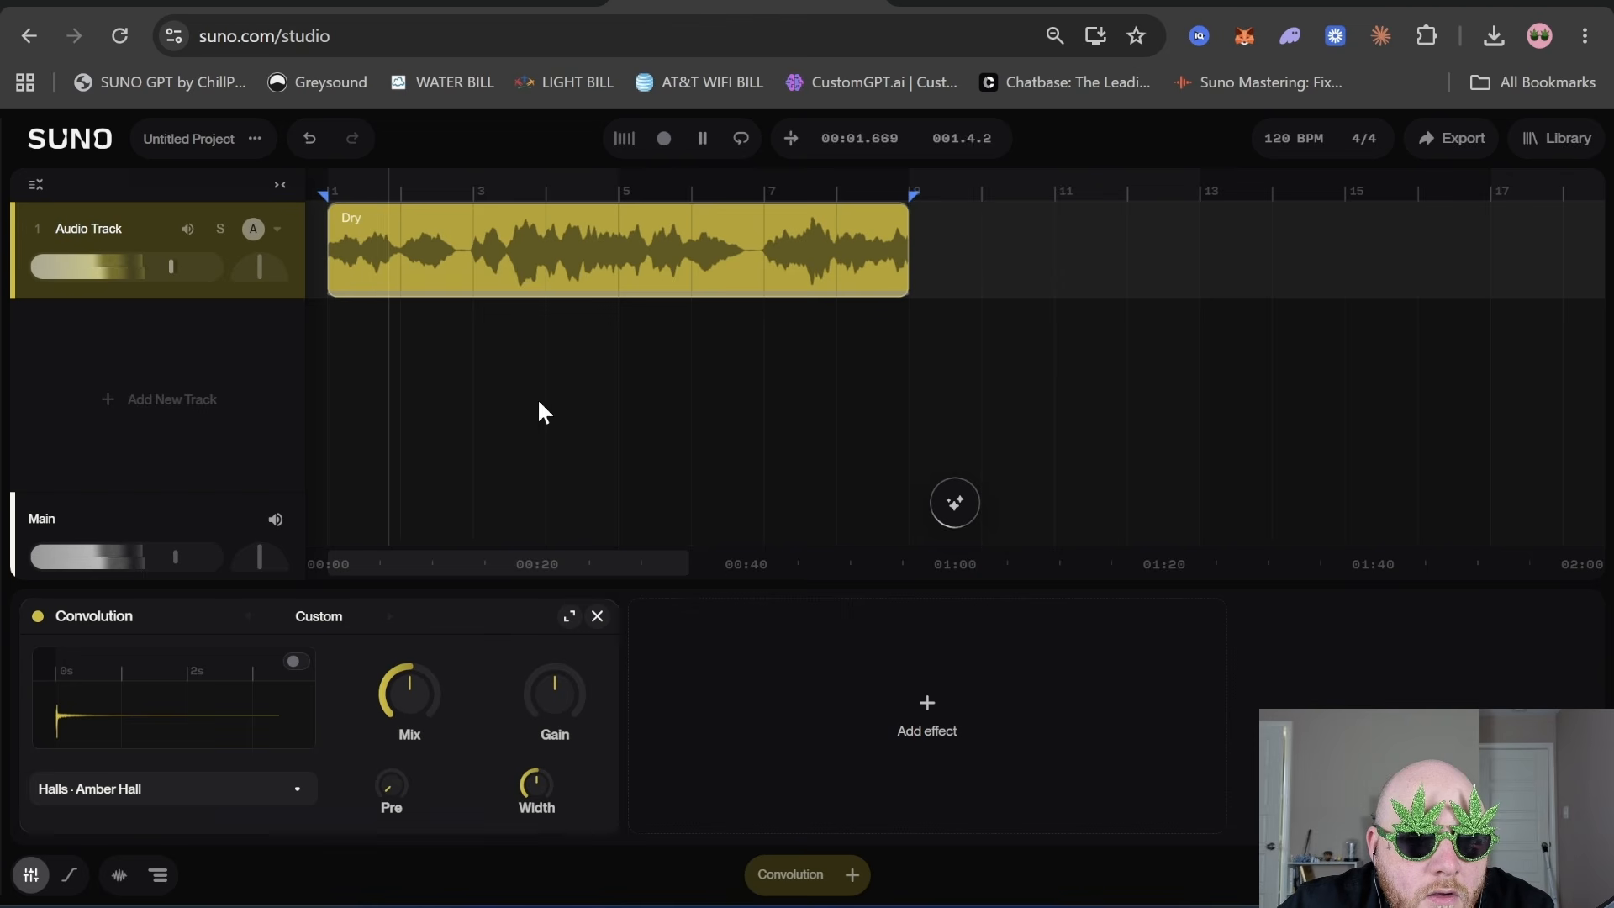
key("space")
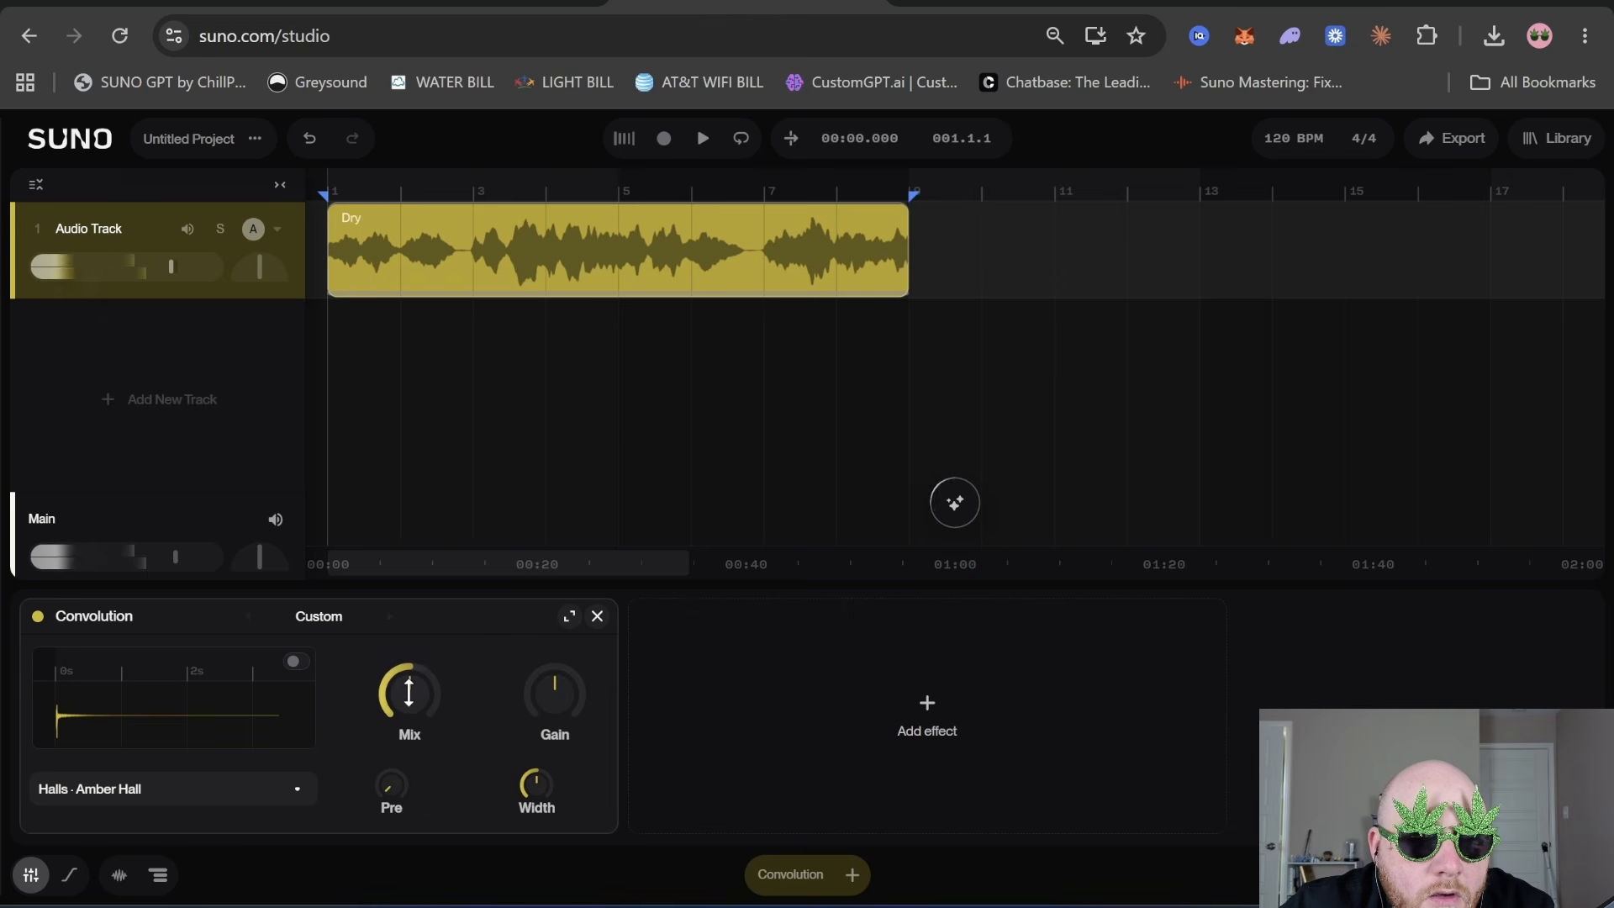
- Change the impulse response to Halls · New England Hall, set Mix to 0%, and play the clip's opening phrase
mouse_move(395, 692)
left_mouse_down()
mouse_move(395, 603)
mouse_move(435, 867)
mouse_move(409, 608)
mouse_move(409, 692)
mouse_move(423, 687)
left_mouse_up()
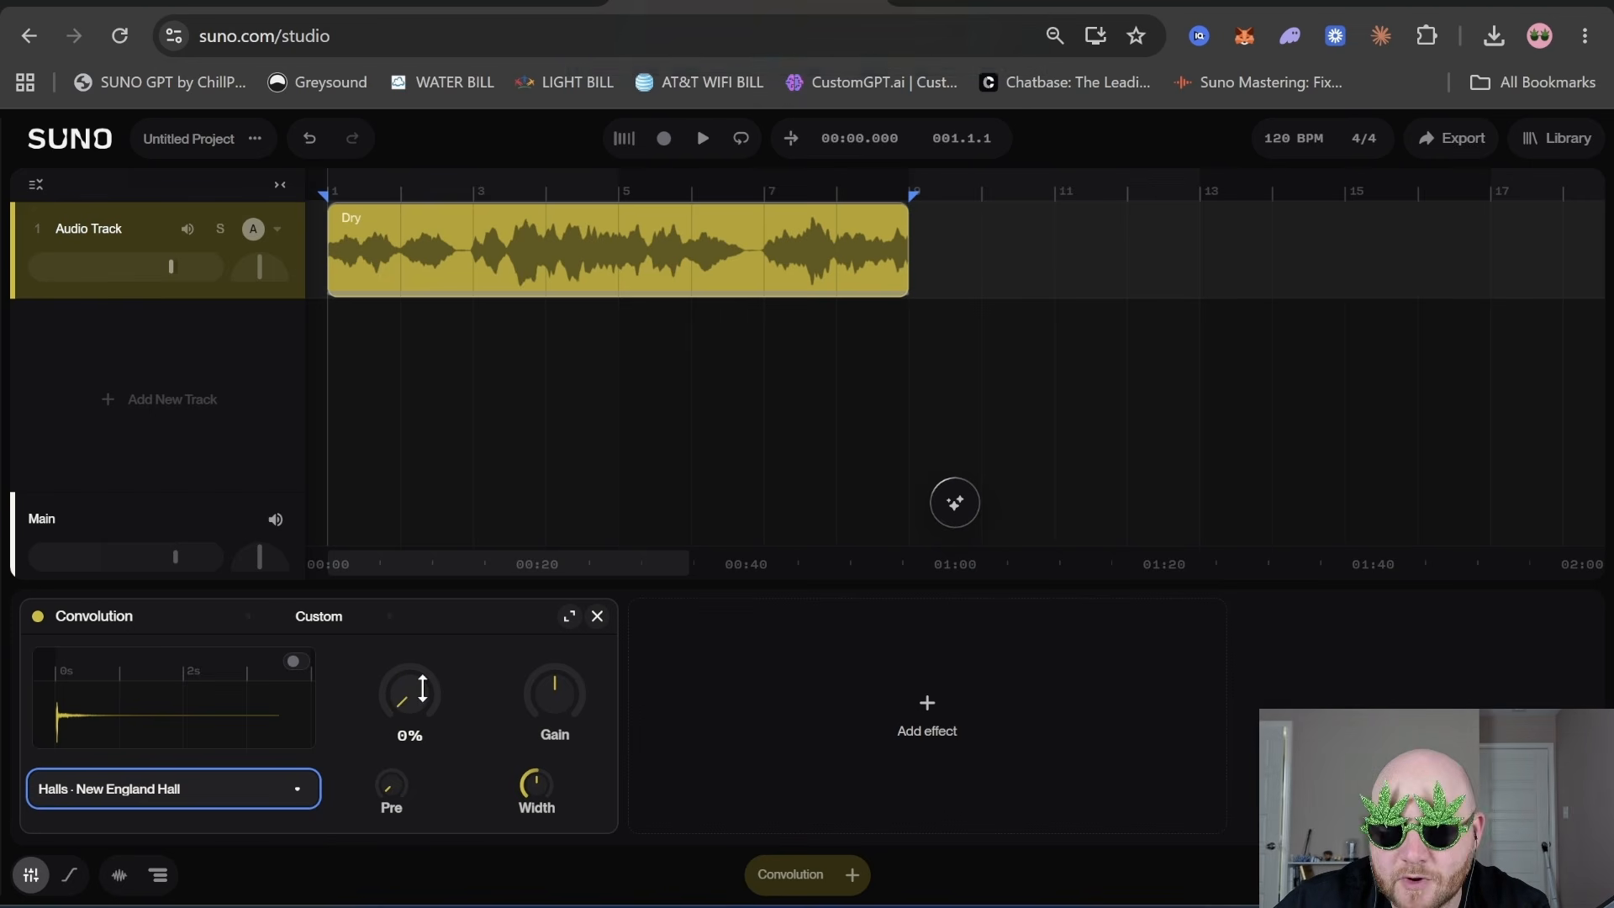
key("space")
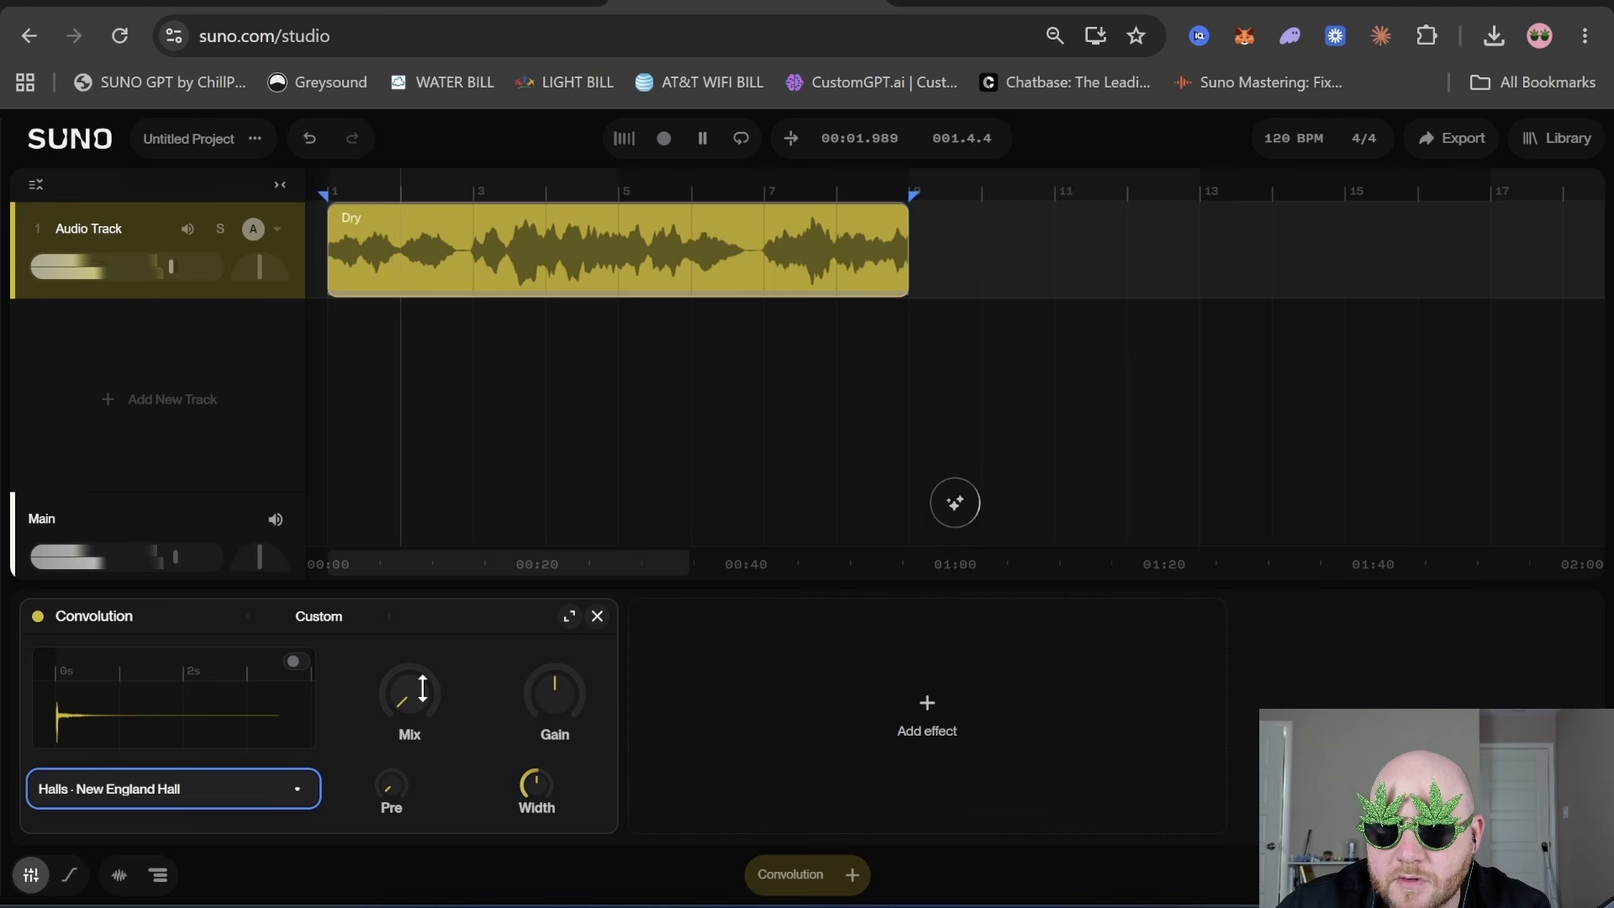
key("space")
- Raise the Convolution's Mix to maximum, listen to the opening phrase, and undo the Mix change
left_click_drag(423, 688, 419, 677)
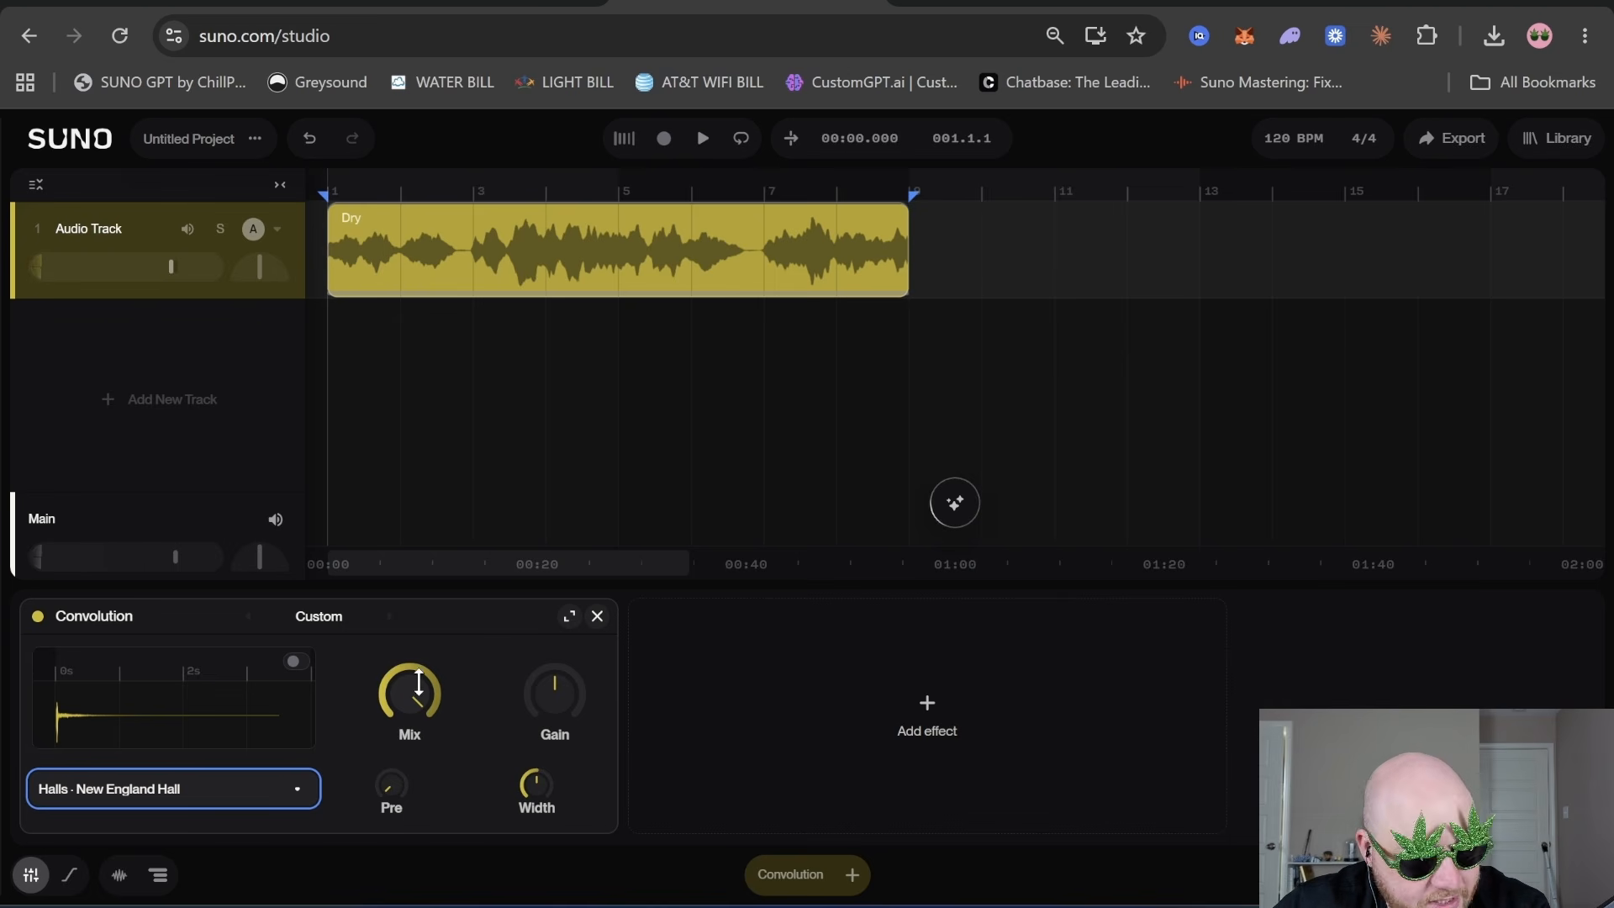
key("space")
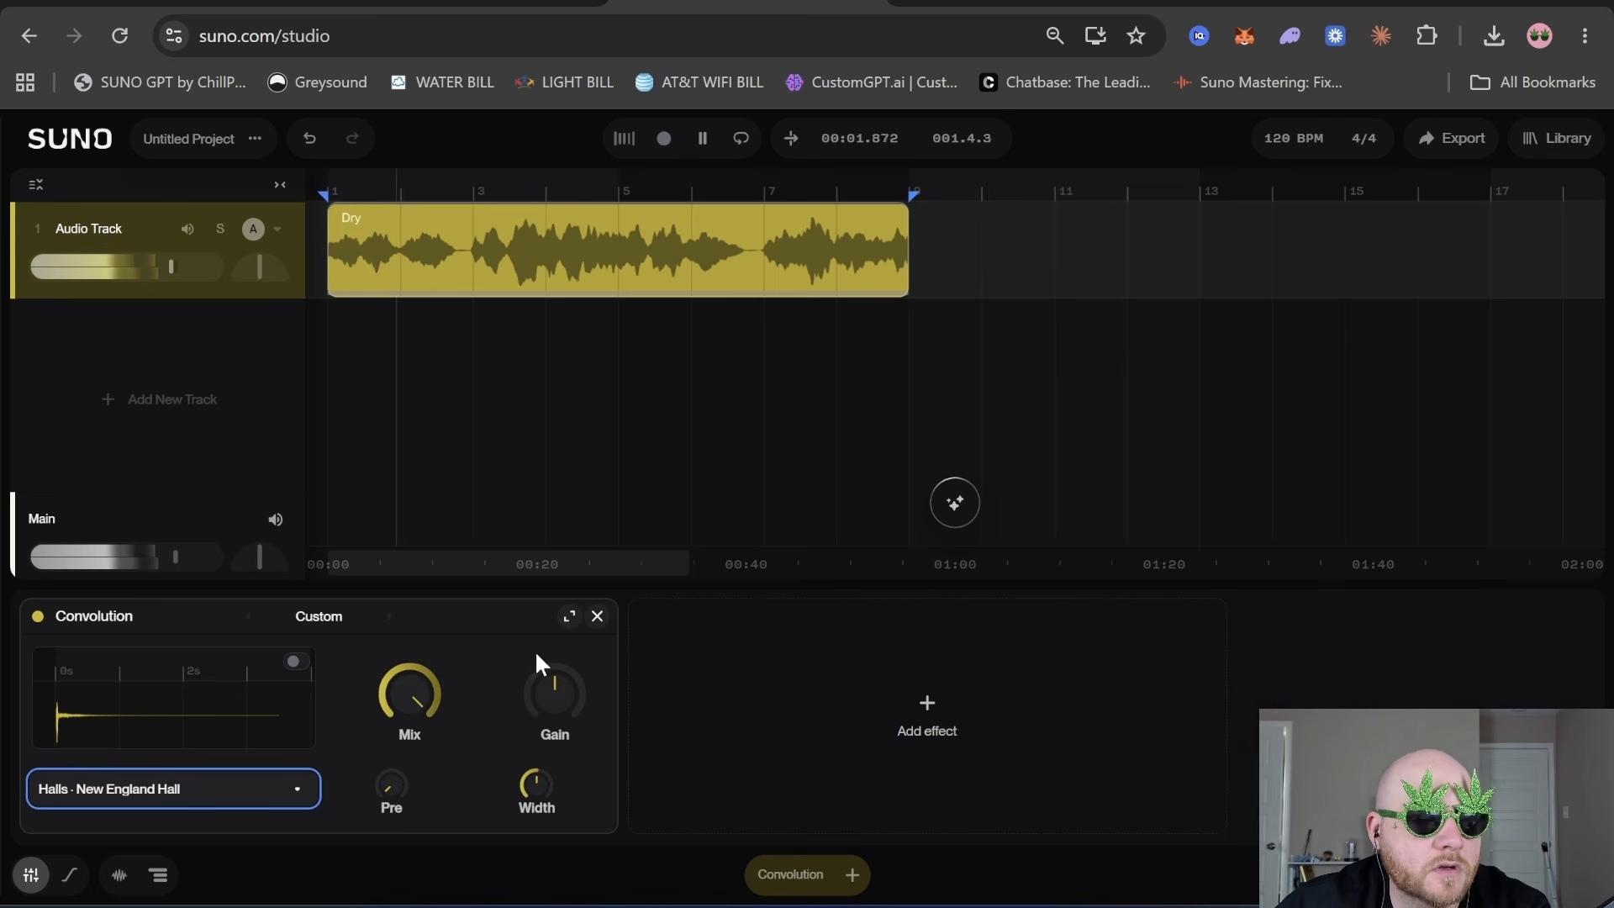
key("space")
key("ctrl+z")
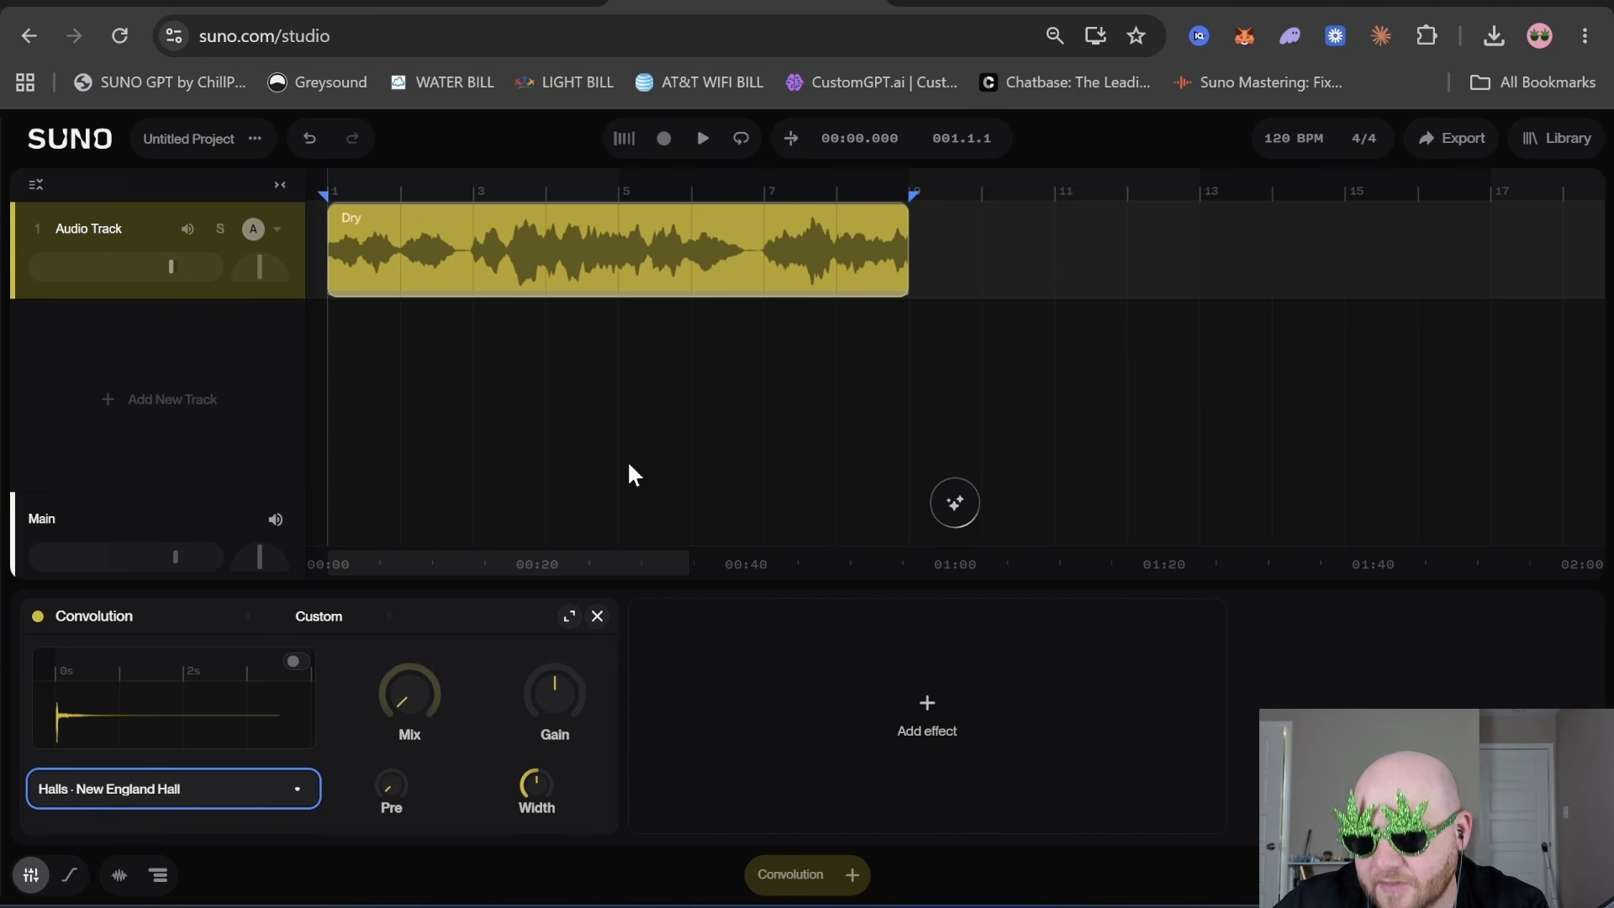
left_click(393, 225)
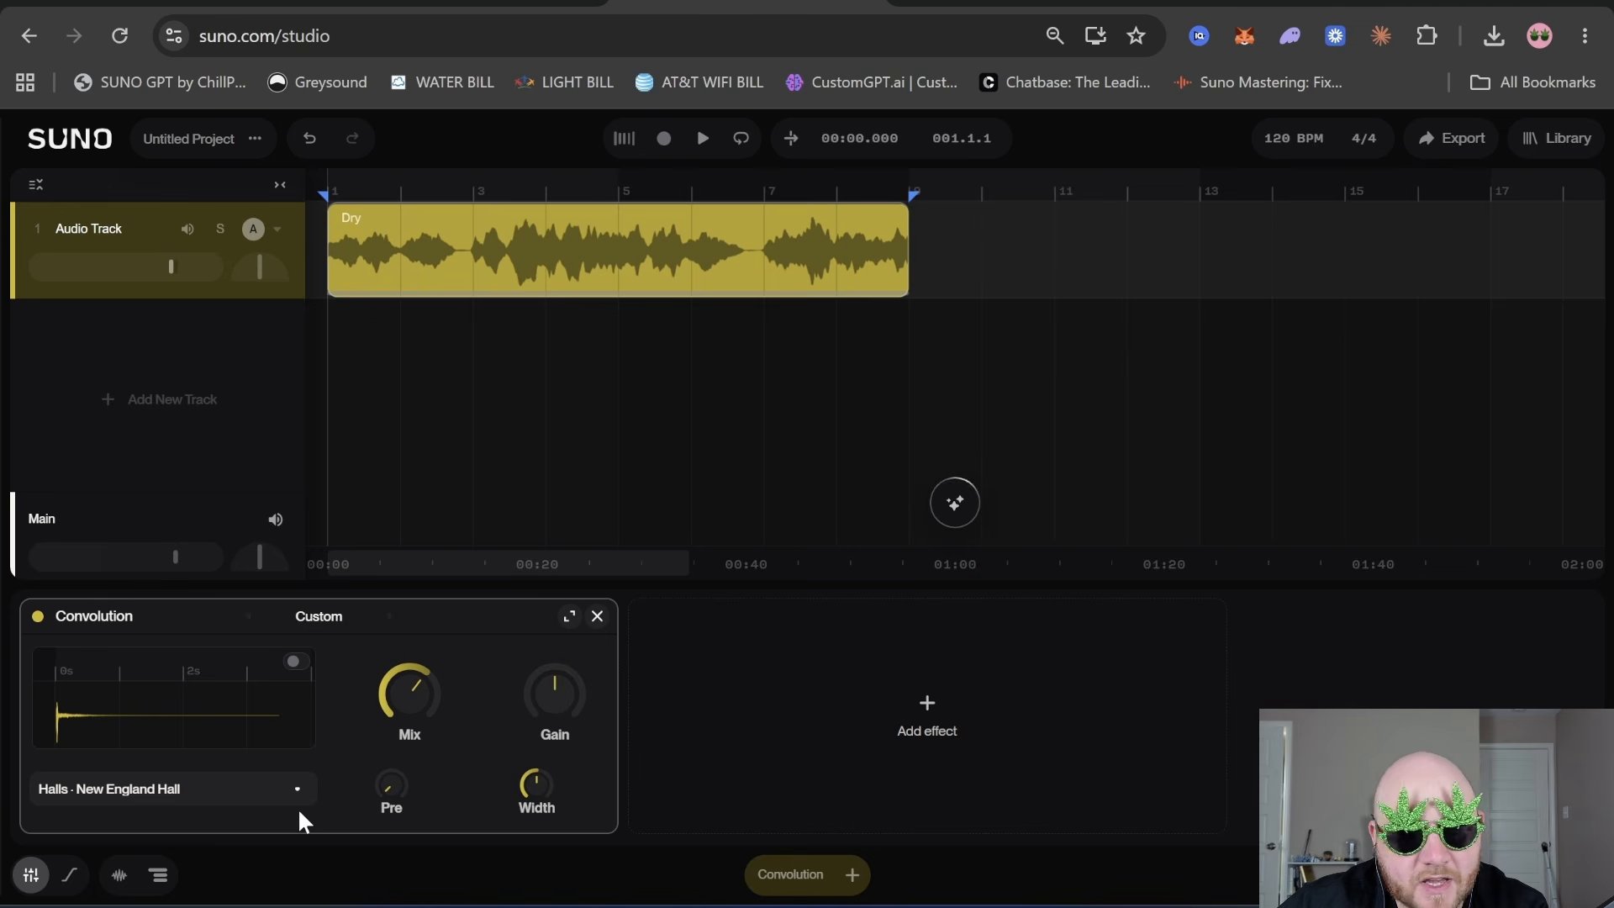
- Raise the Convolution's Pre control to maximum and play the Dry clip to hear the delayed reverb
mouse_move(391, 785)
left_mouse_down()
mouse_move(391, 807)
mouse_move(381, 780)
left_mouse_up()
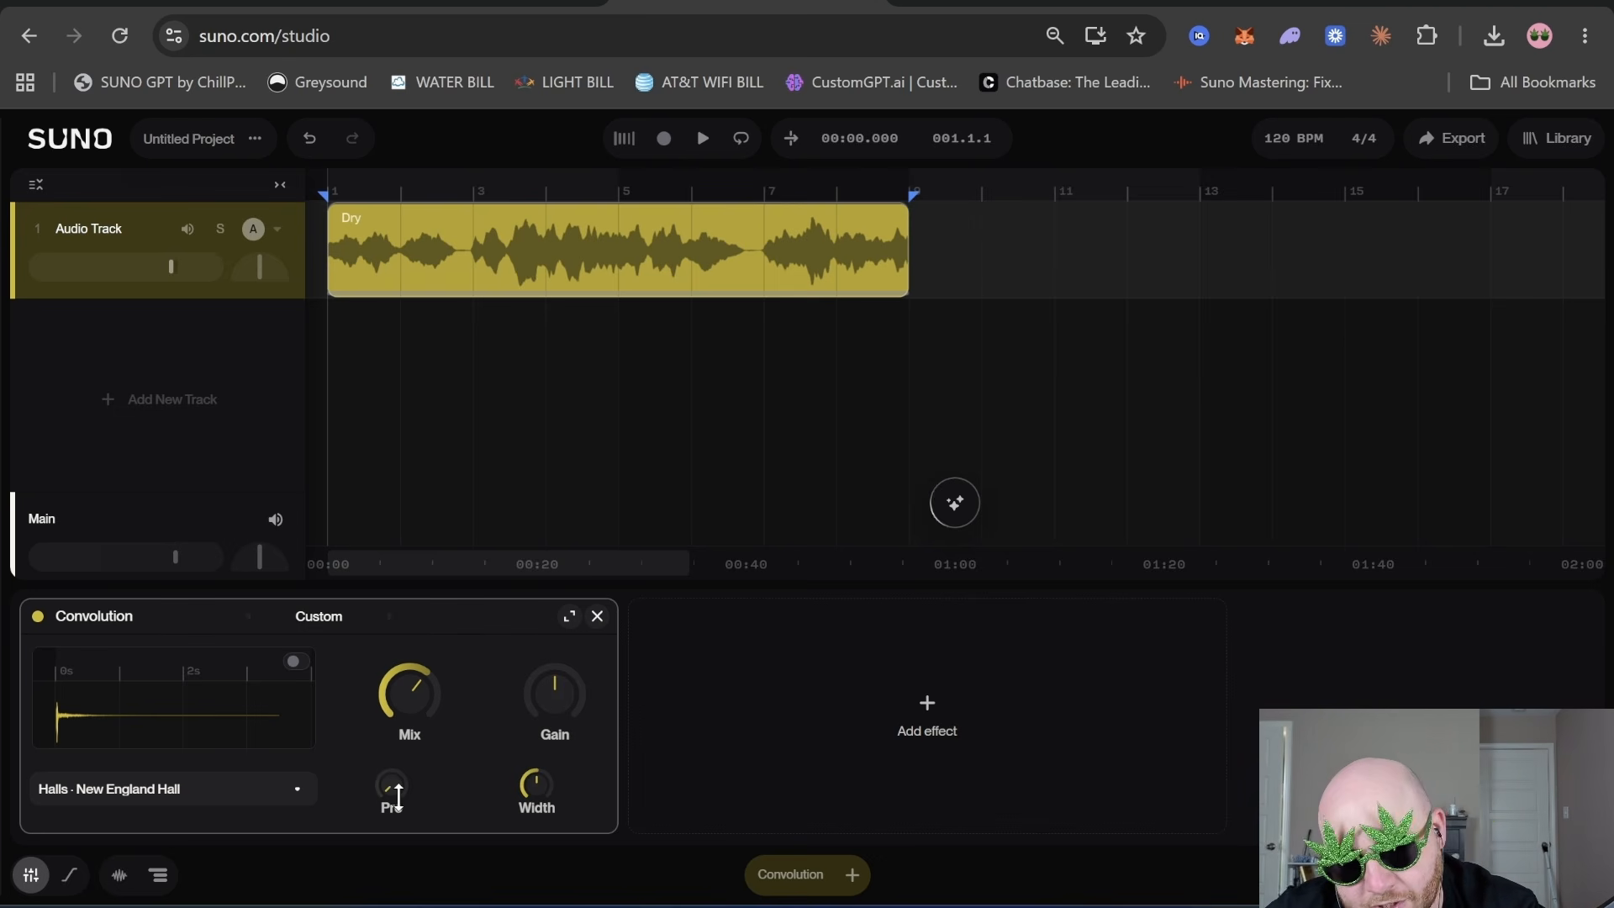
left_click_drag(397, 794, 419, 721)
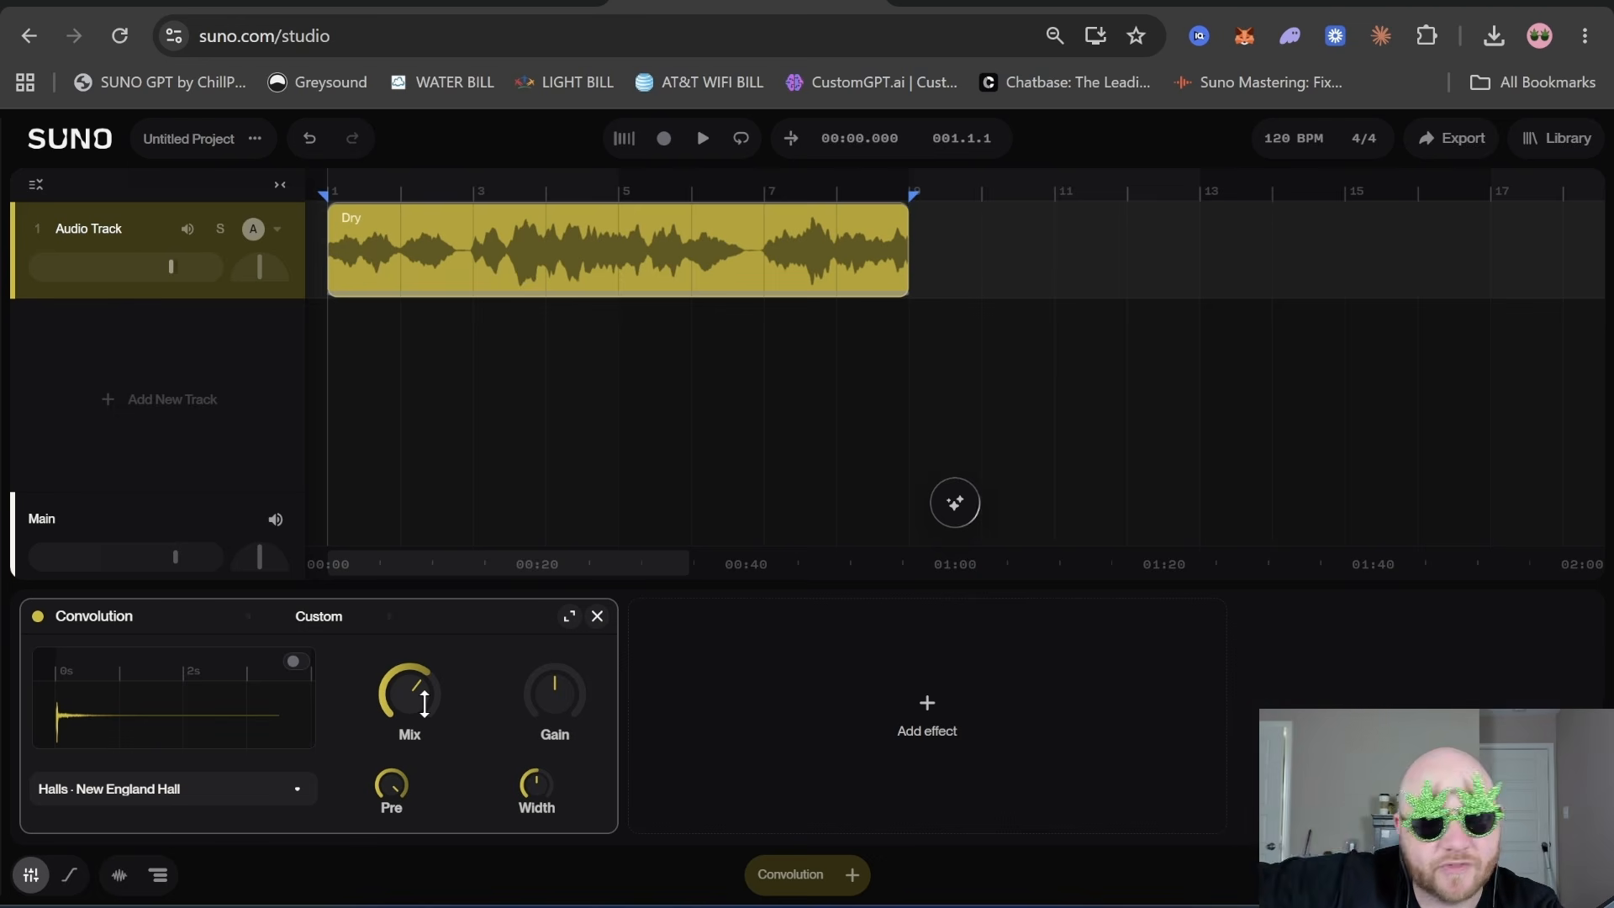
key("space")
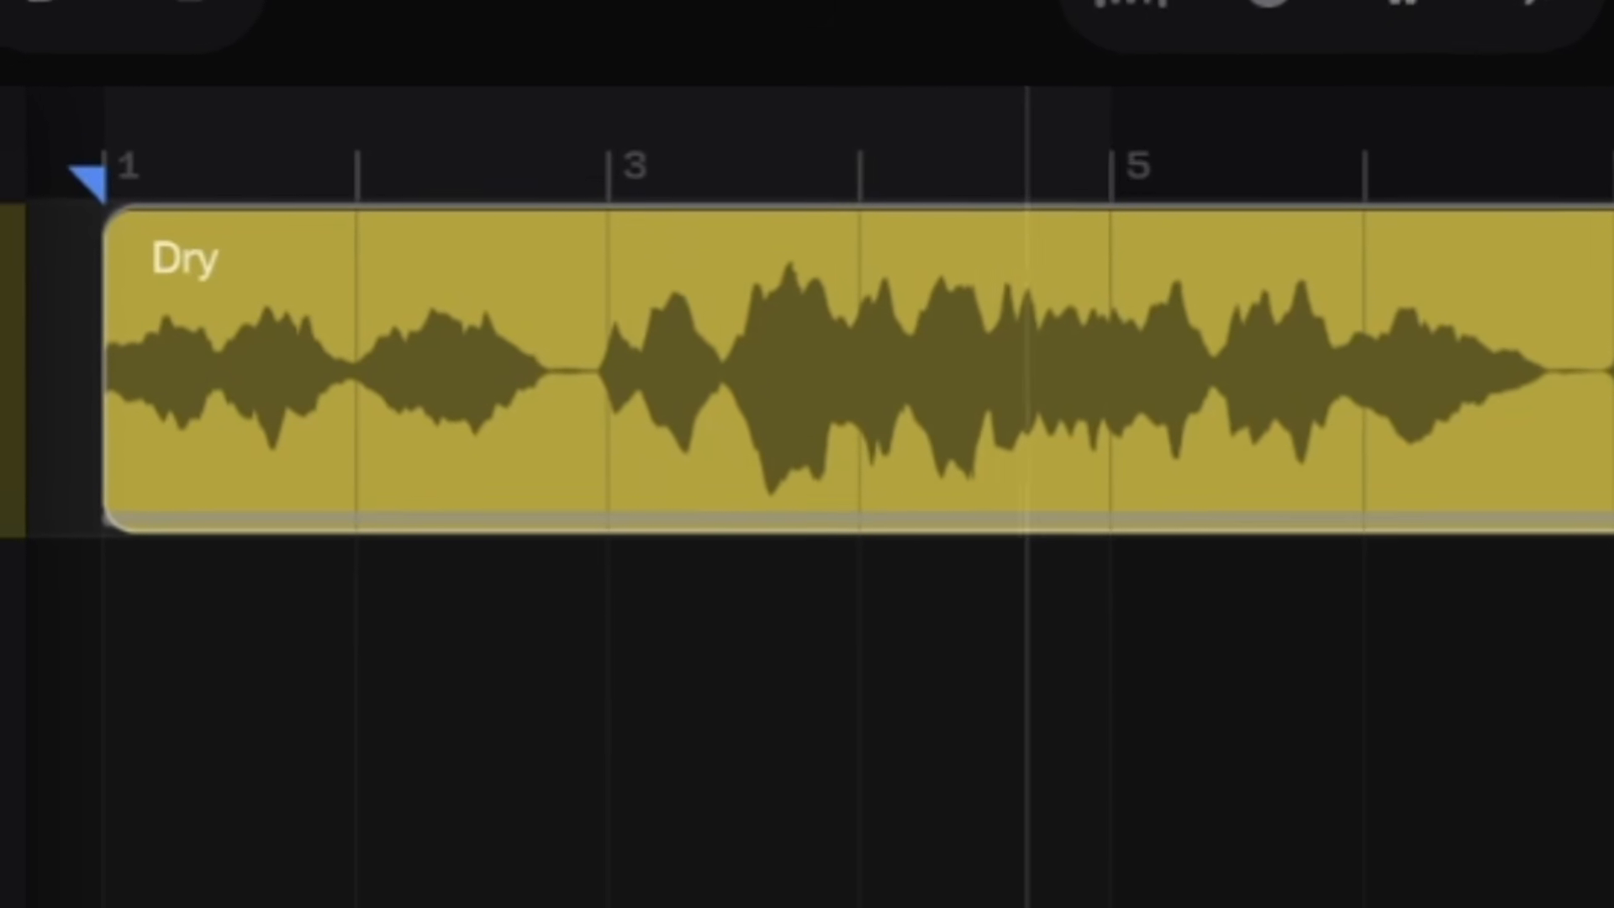
key("space")
- Lower the Convolution's Mix to about the middle of its range
left_click(402, 684)
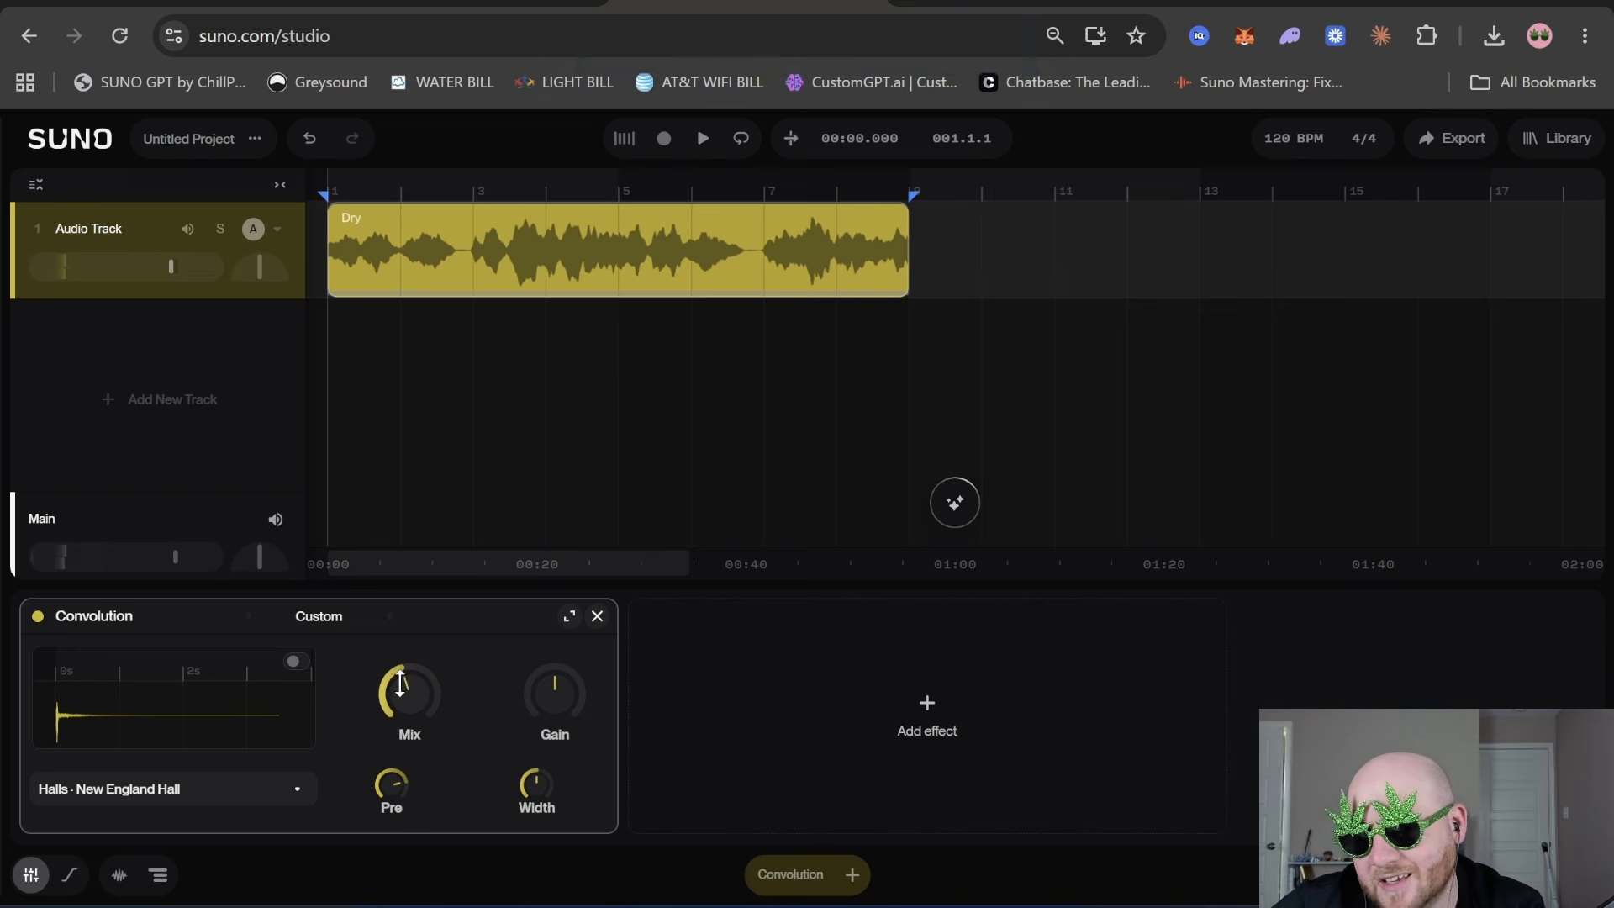
left_click(402, 683)
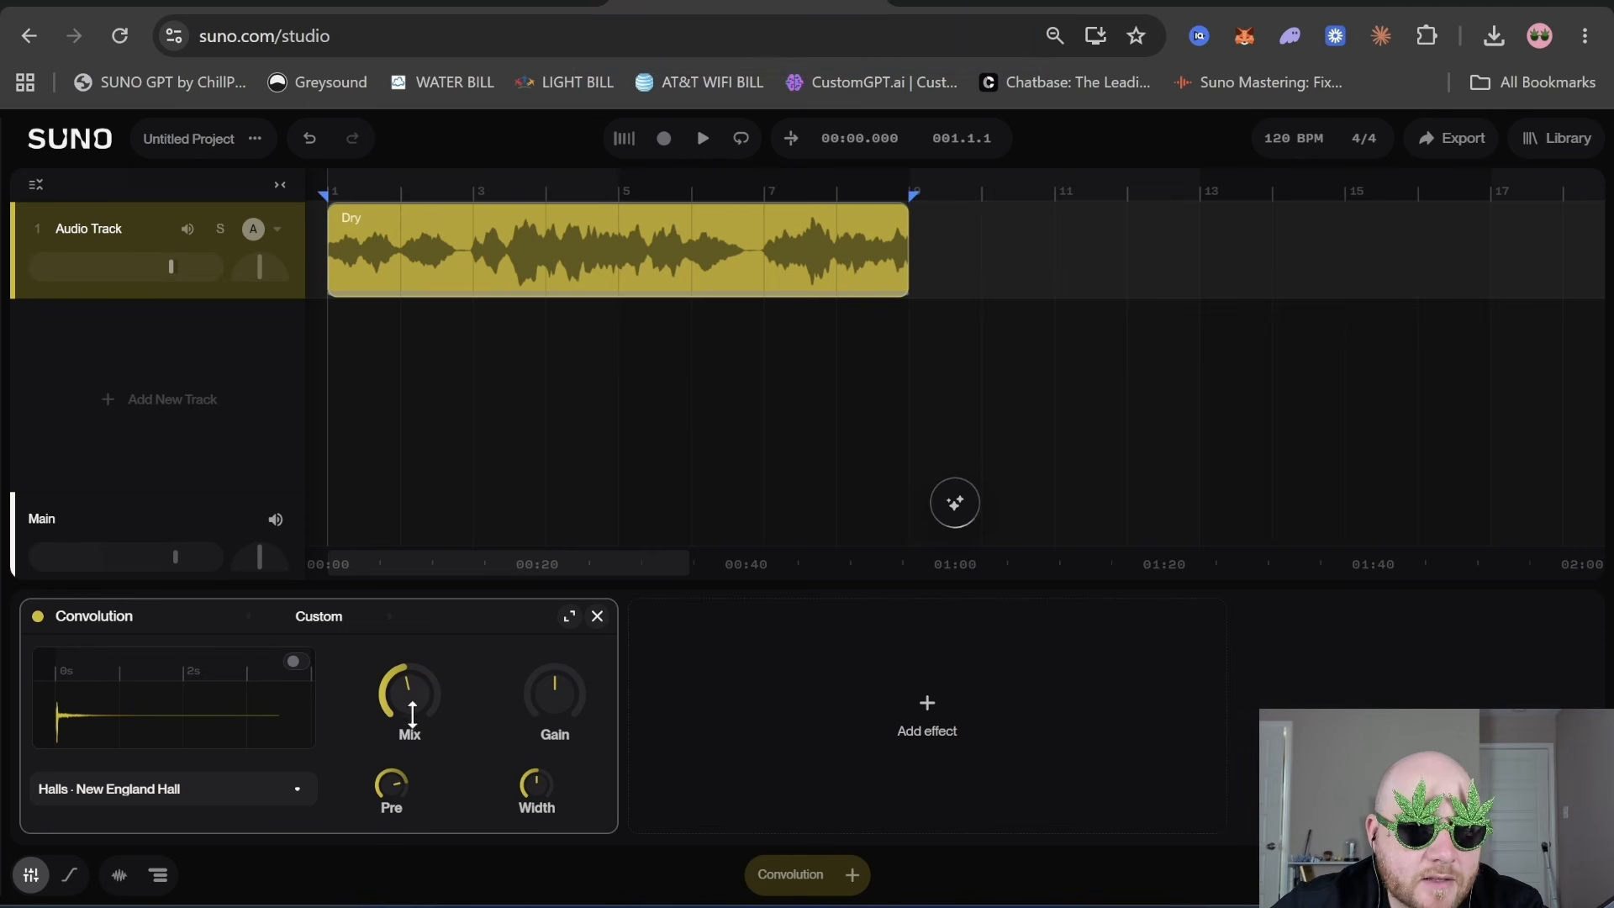
left_click_drag(412, 714, 412, 706)
left_click_drag(540, 786, 541, 788)
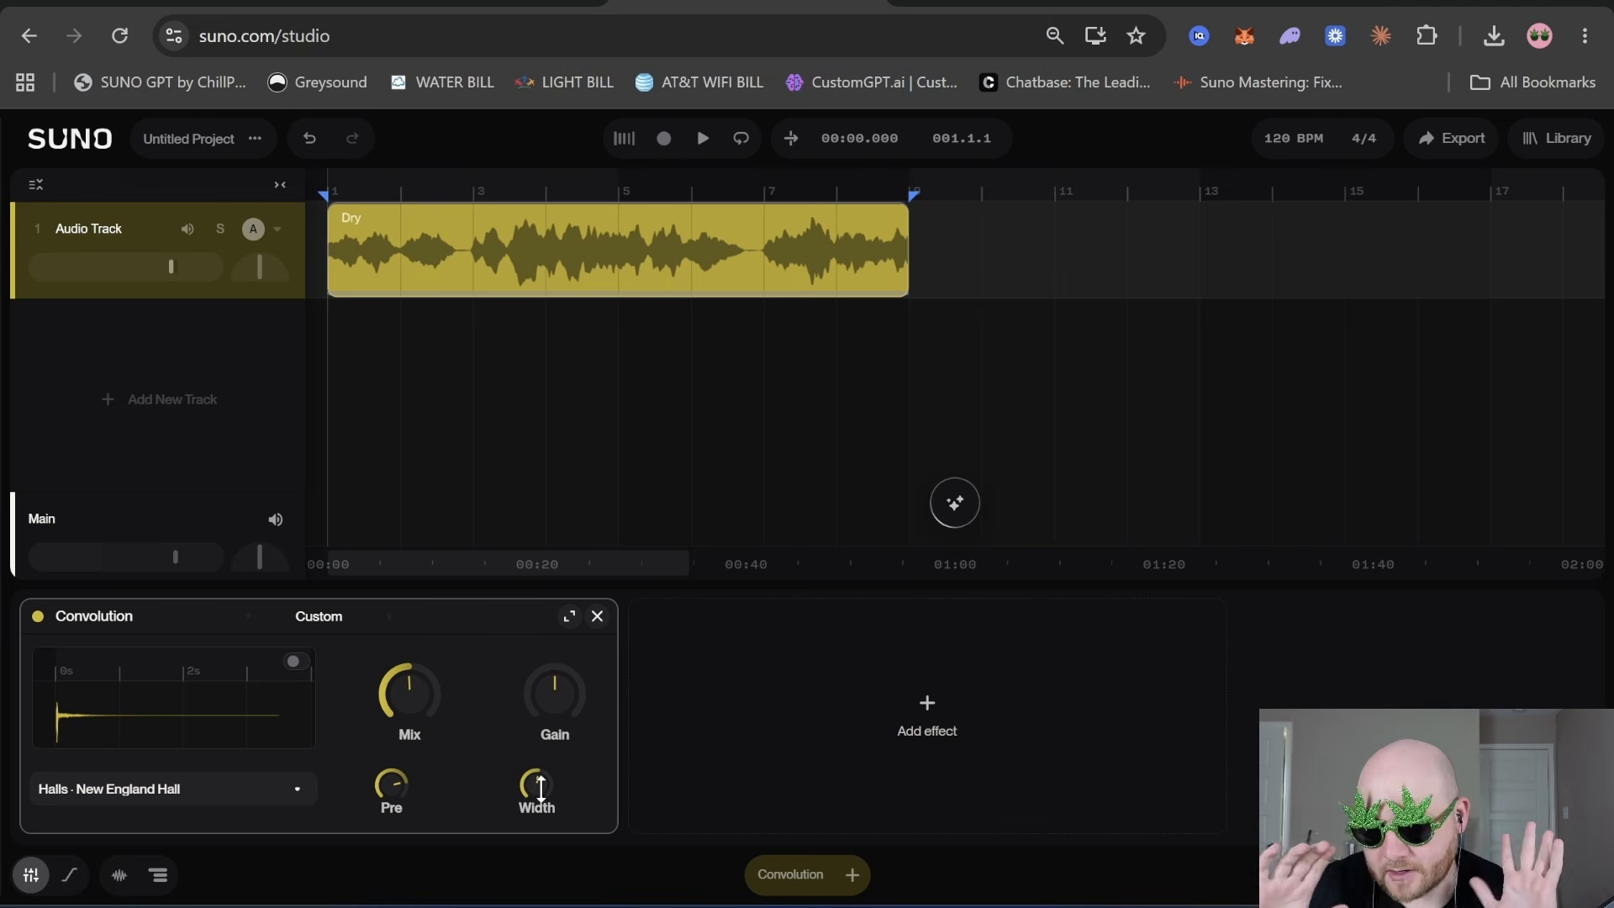
- Minimize Pre, set Mix and Width to maximum, slightly lower the Gain, and play the Dry clip
left_click_drag(391, 787, 391, 807)
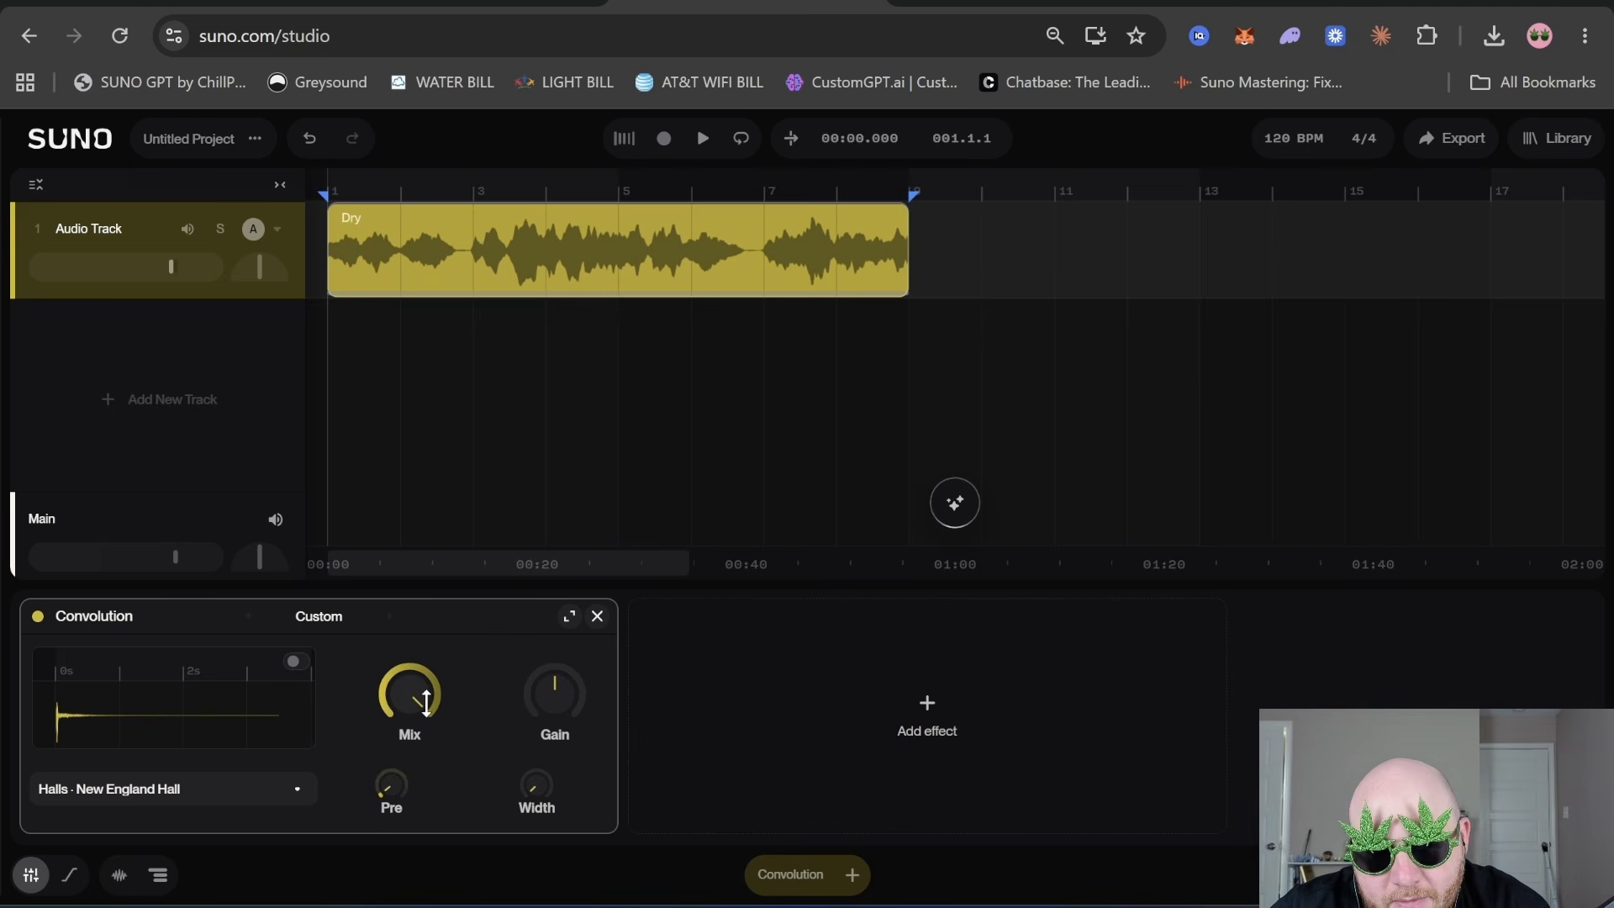
left_click_drag(415, 686, 415, 647)
left_click_drag(589, 705, 589, 700)
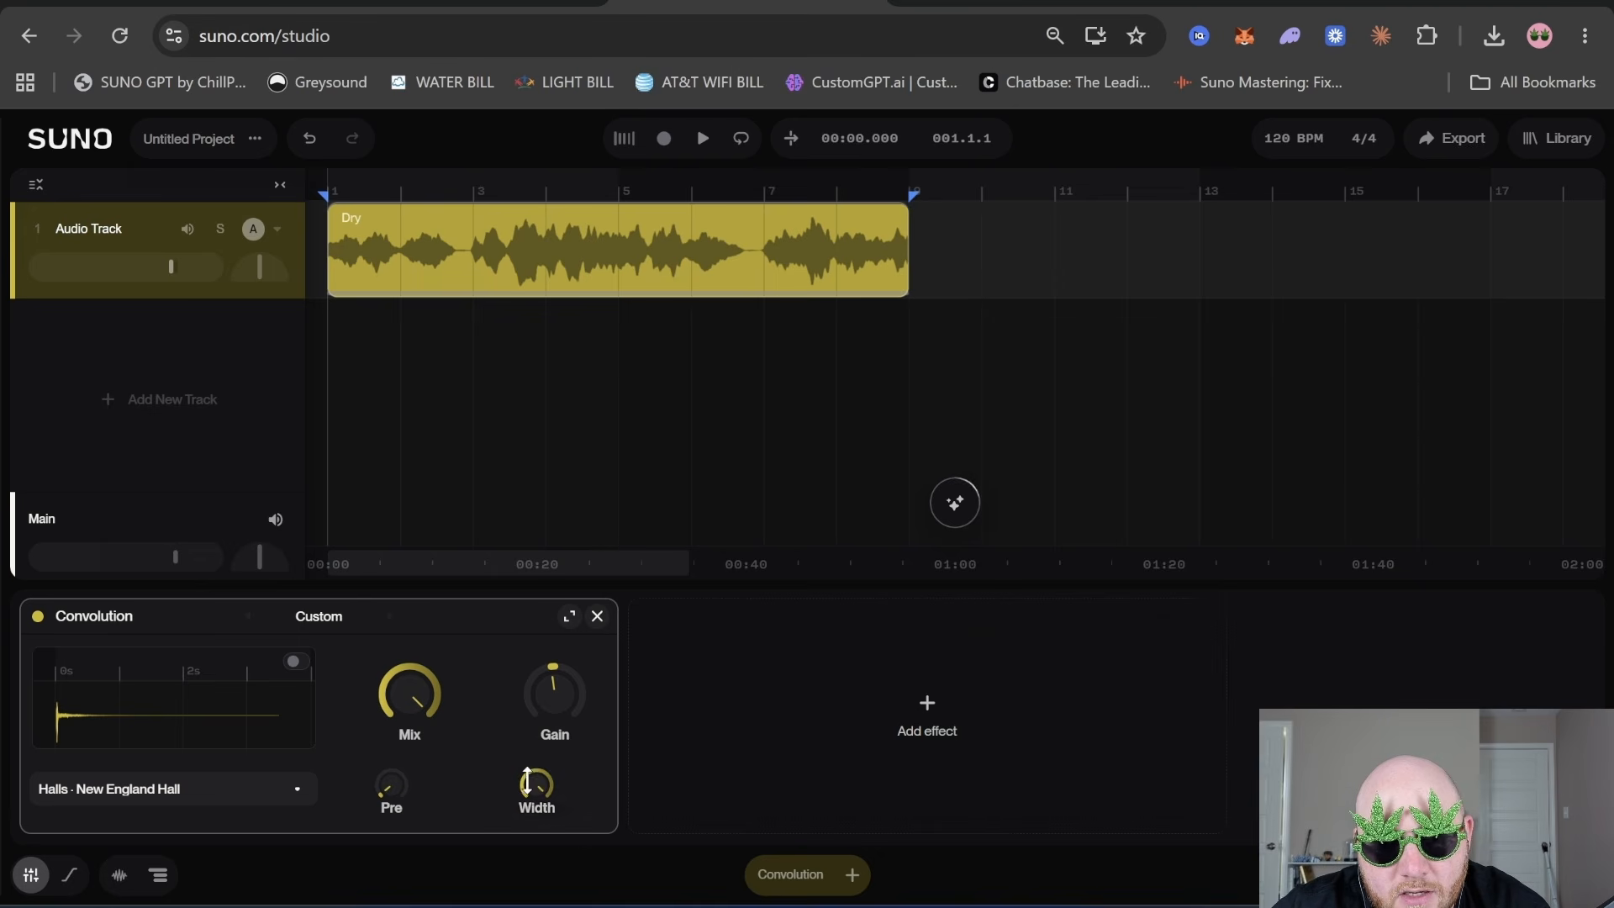
key("space")
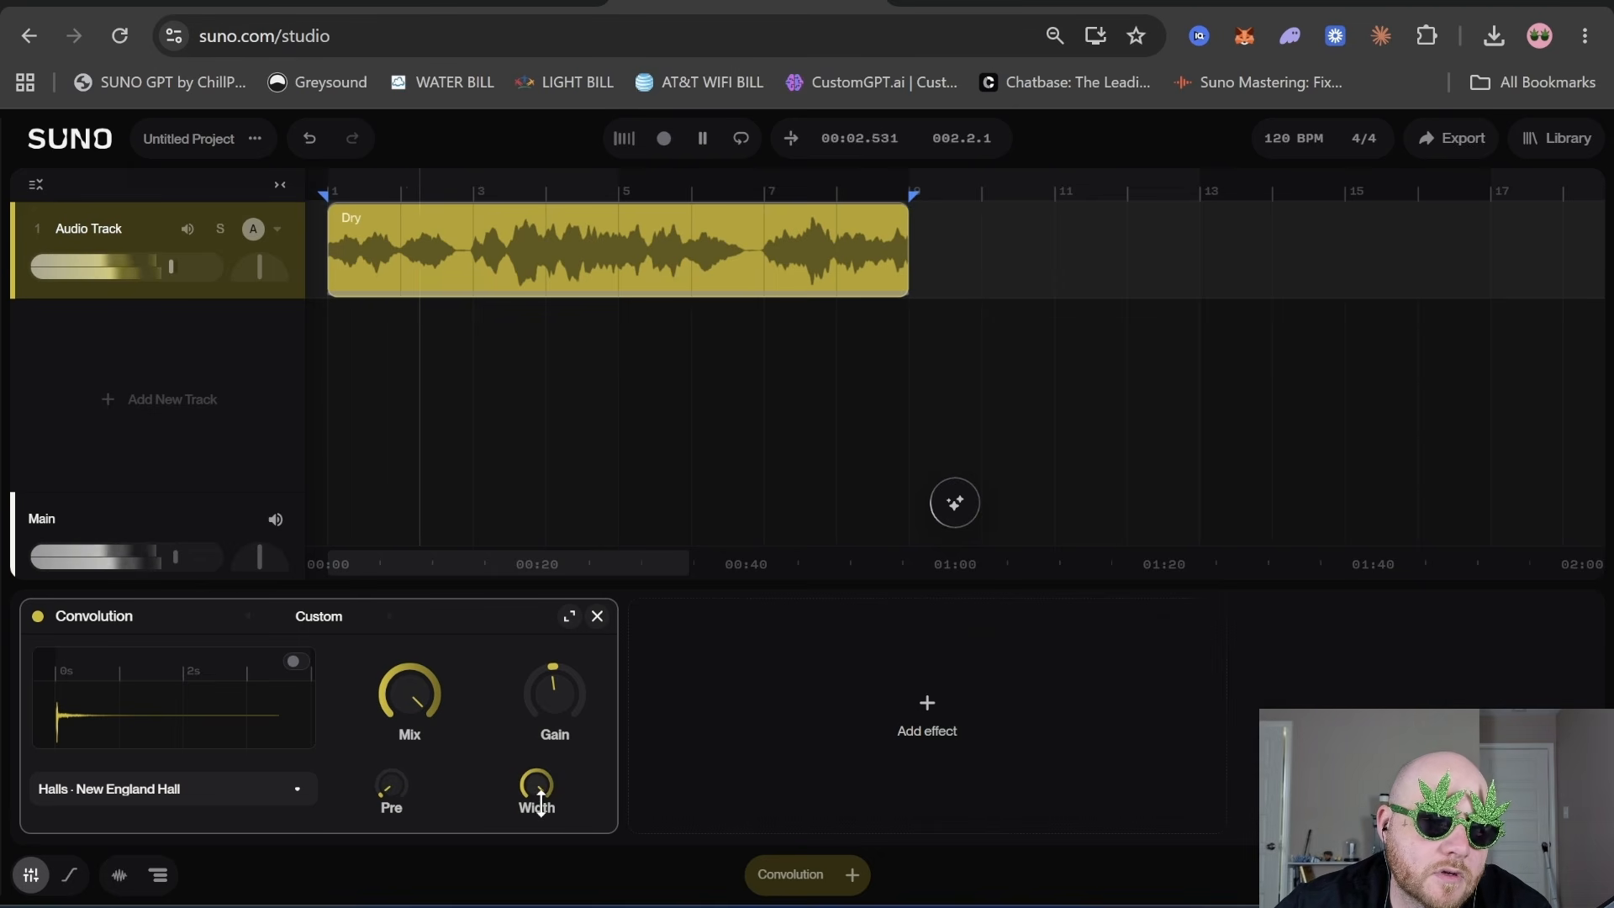
- Compare the reverb at minimum Width during playback with it restored to maximum Width
left_click_drag(541, 803, 540, 849)
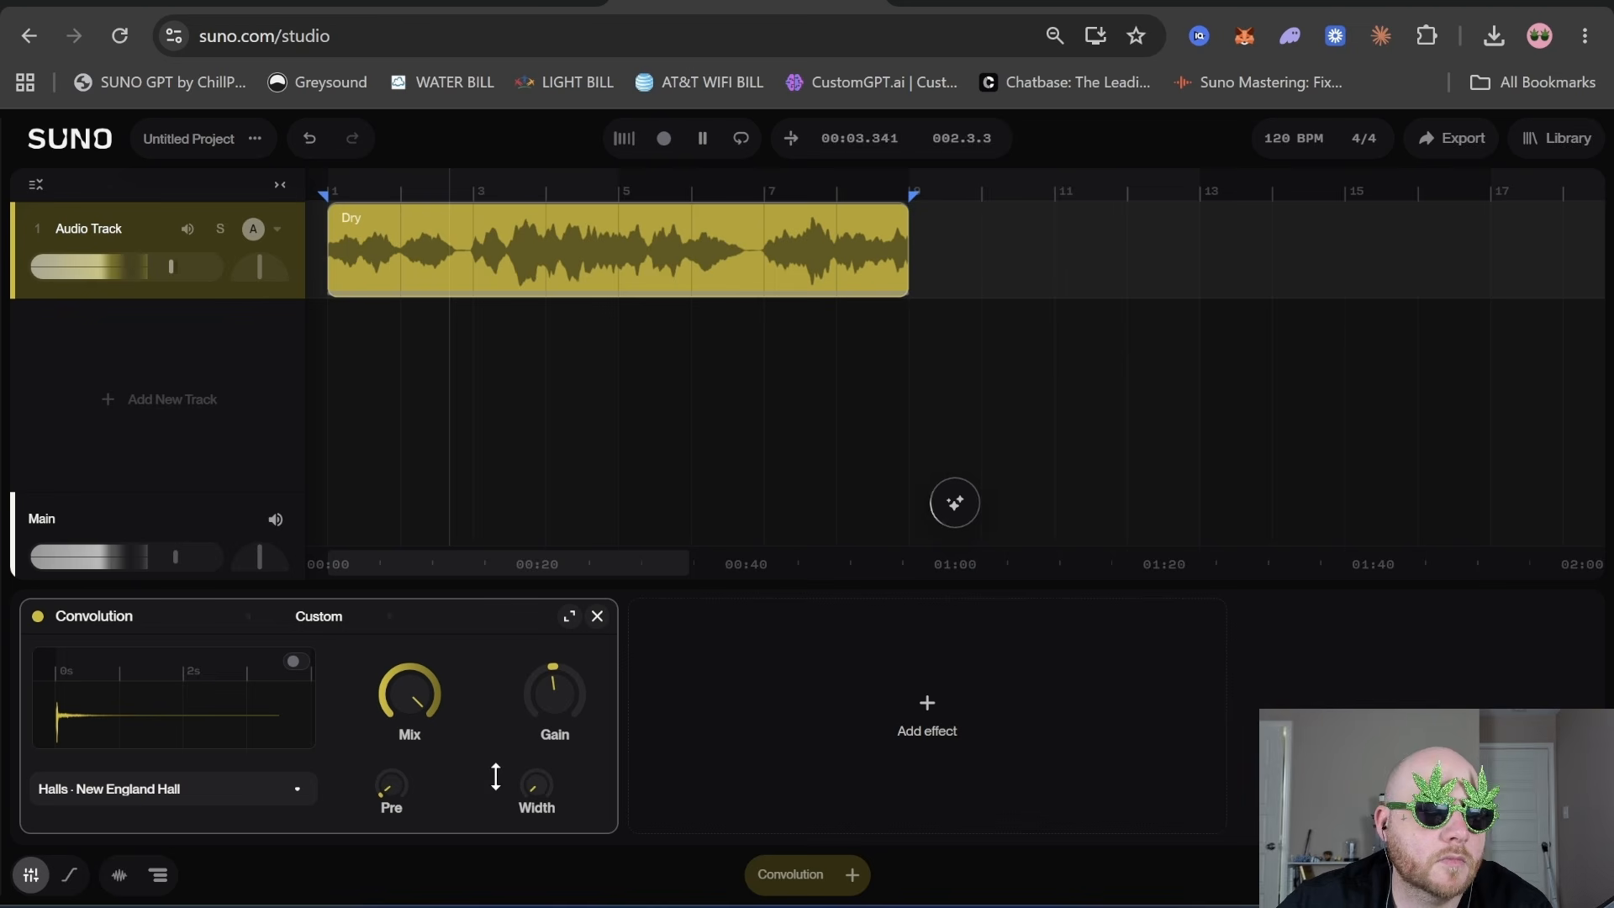
left_click(536, 786)
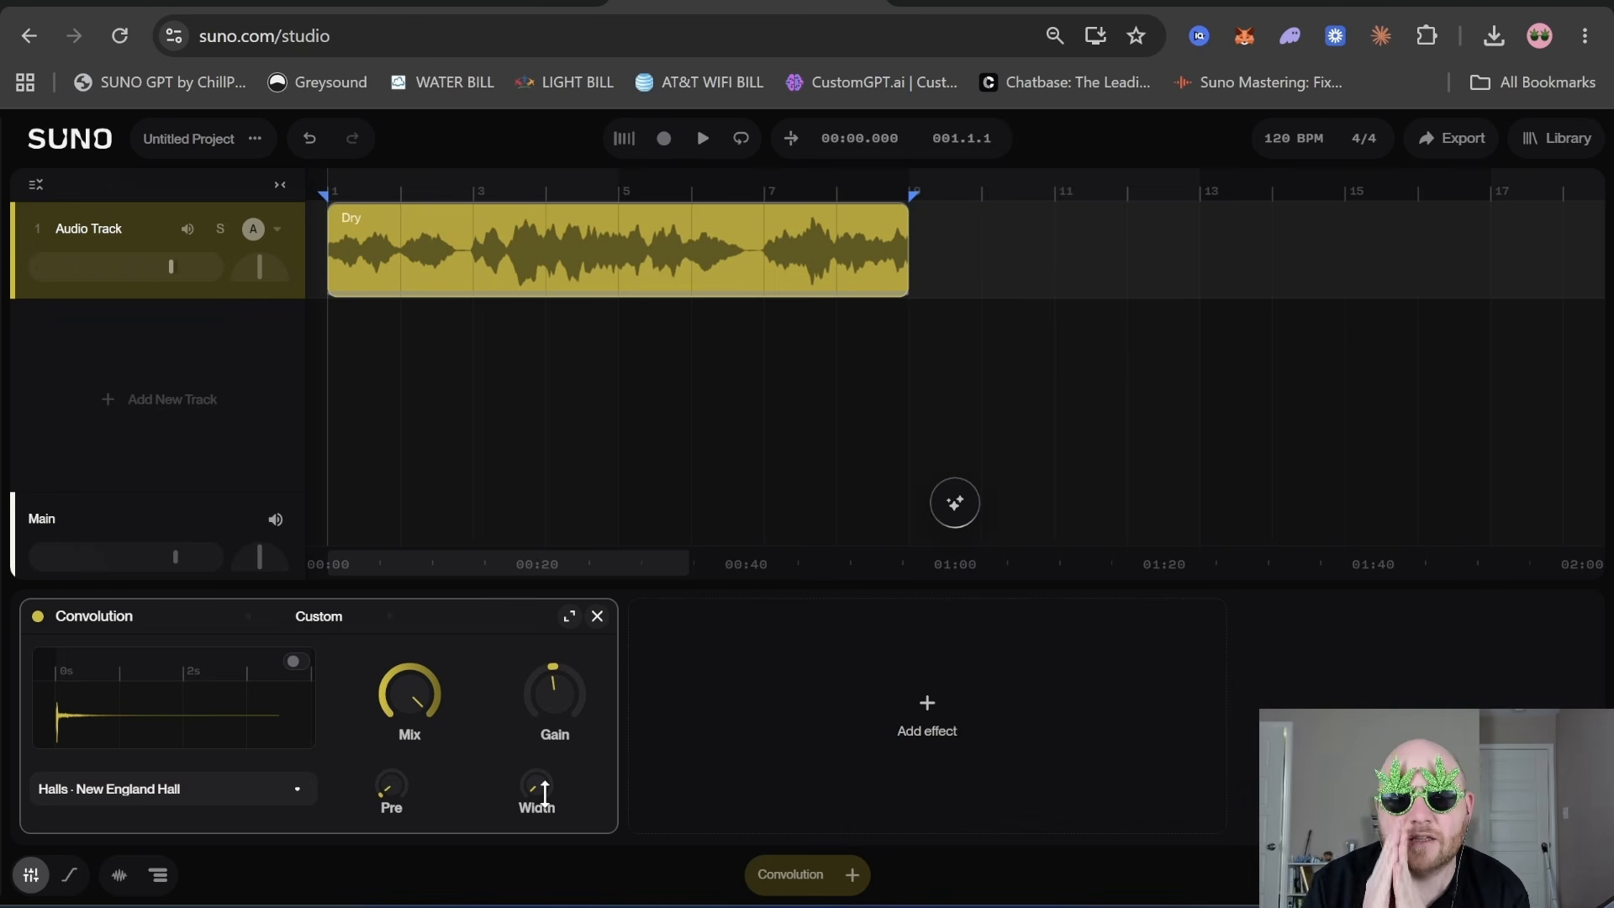
left_click_drag(544, 793, 543, 788)
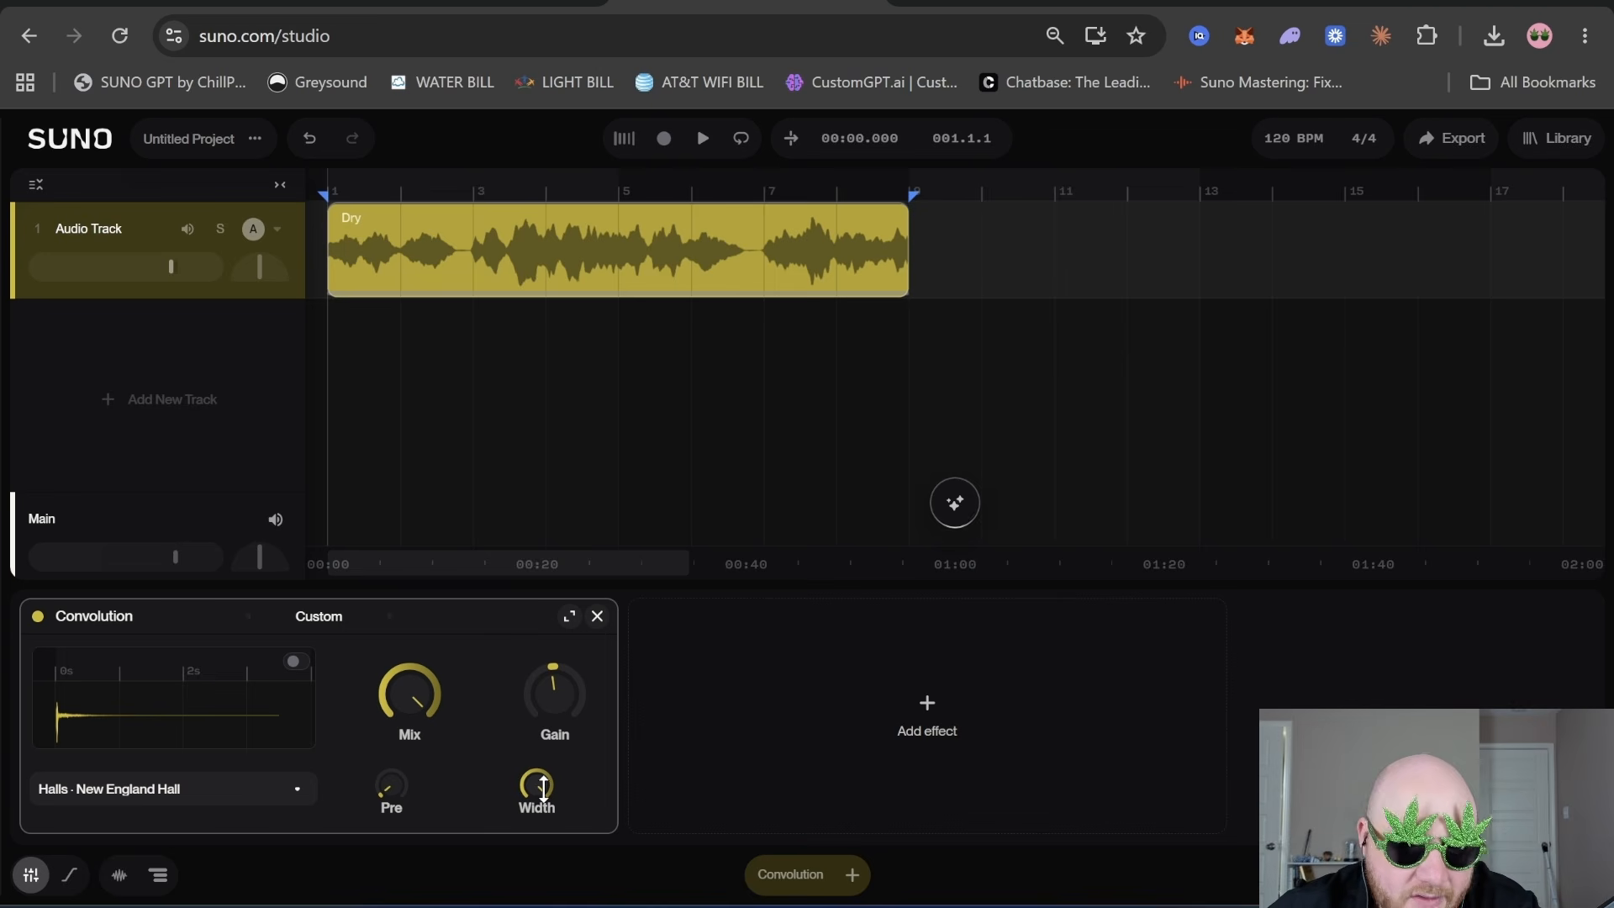
key("space")
- Replace the Convolution with a Delay effect, compare its Time and Tempo modes, and leave it on Tempo
left_click(928, 702)
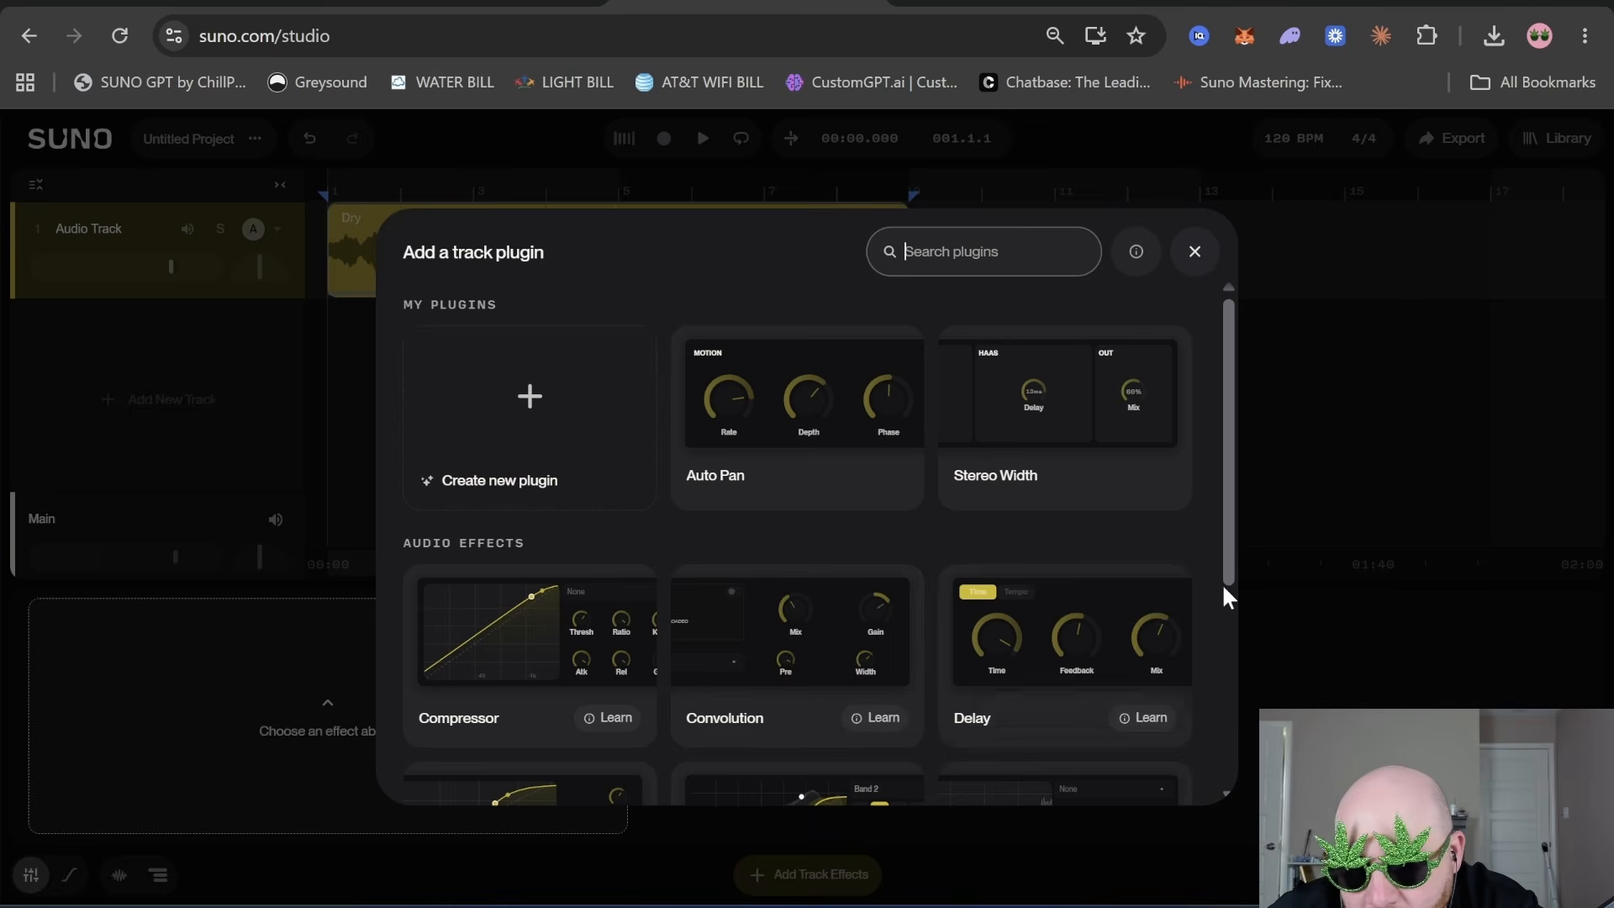
left_click(1106, 637)
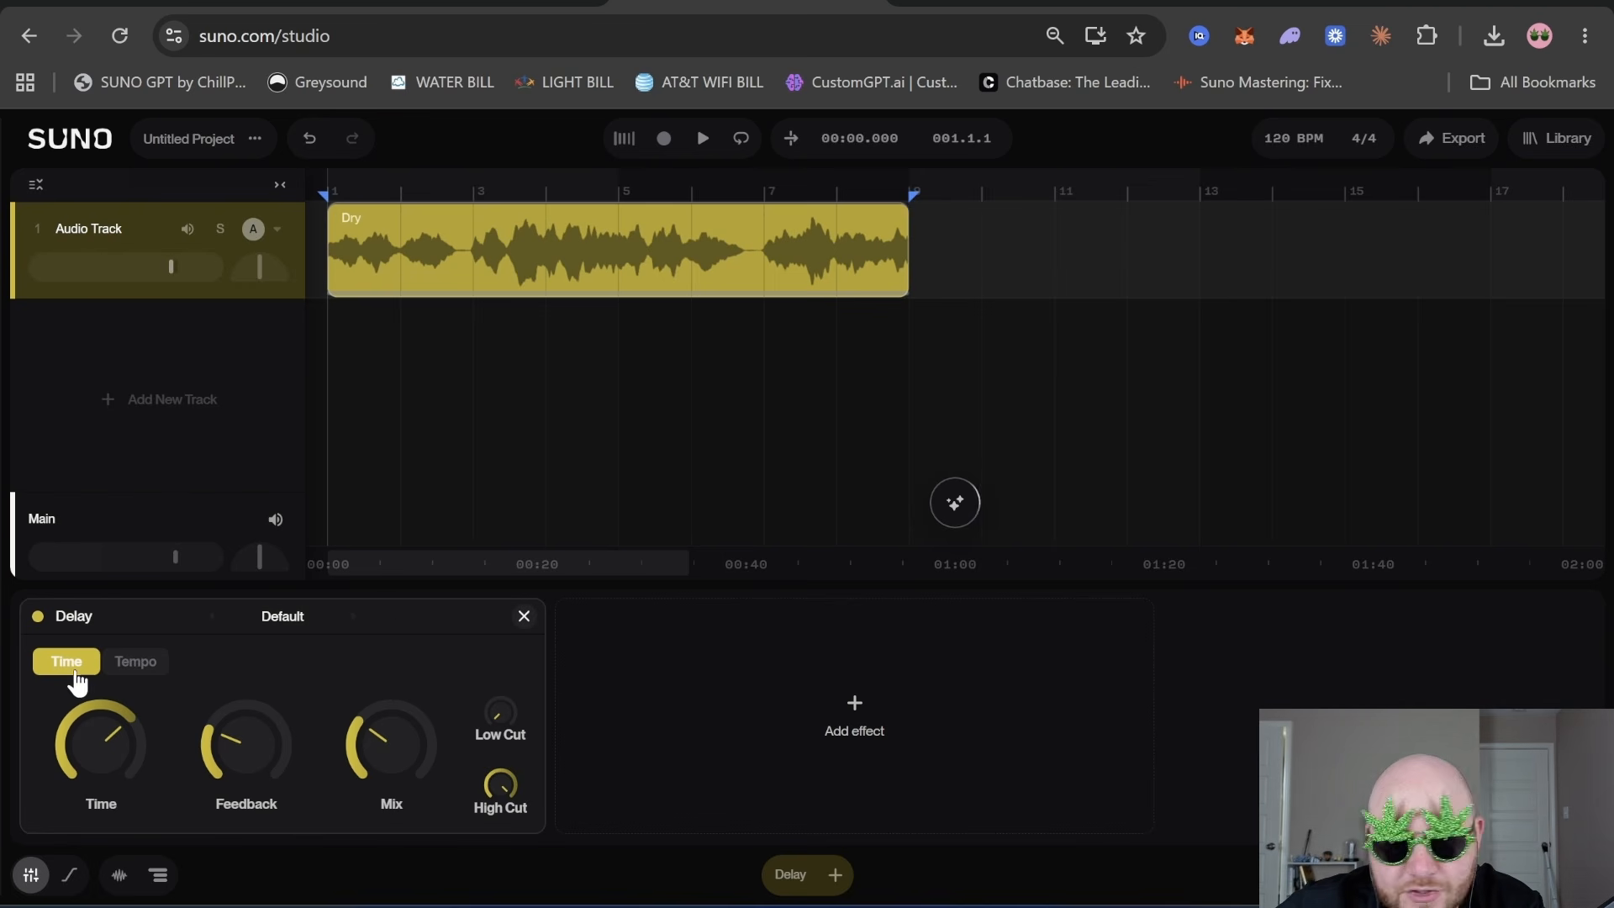
left_click(143, 664)
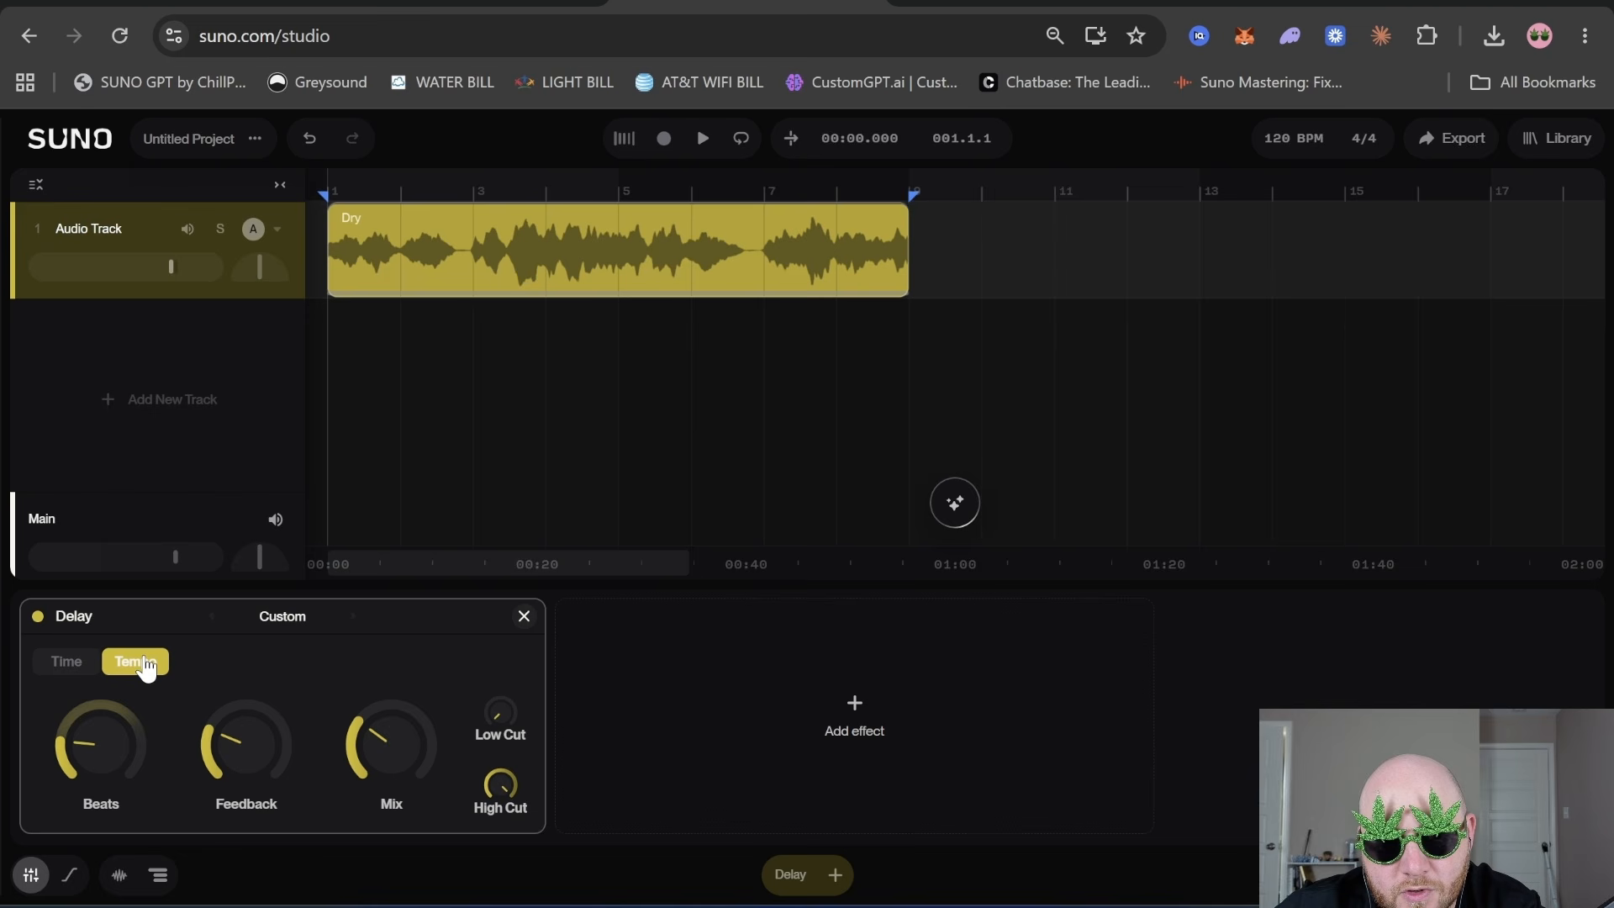
left_click(84, 680)
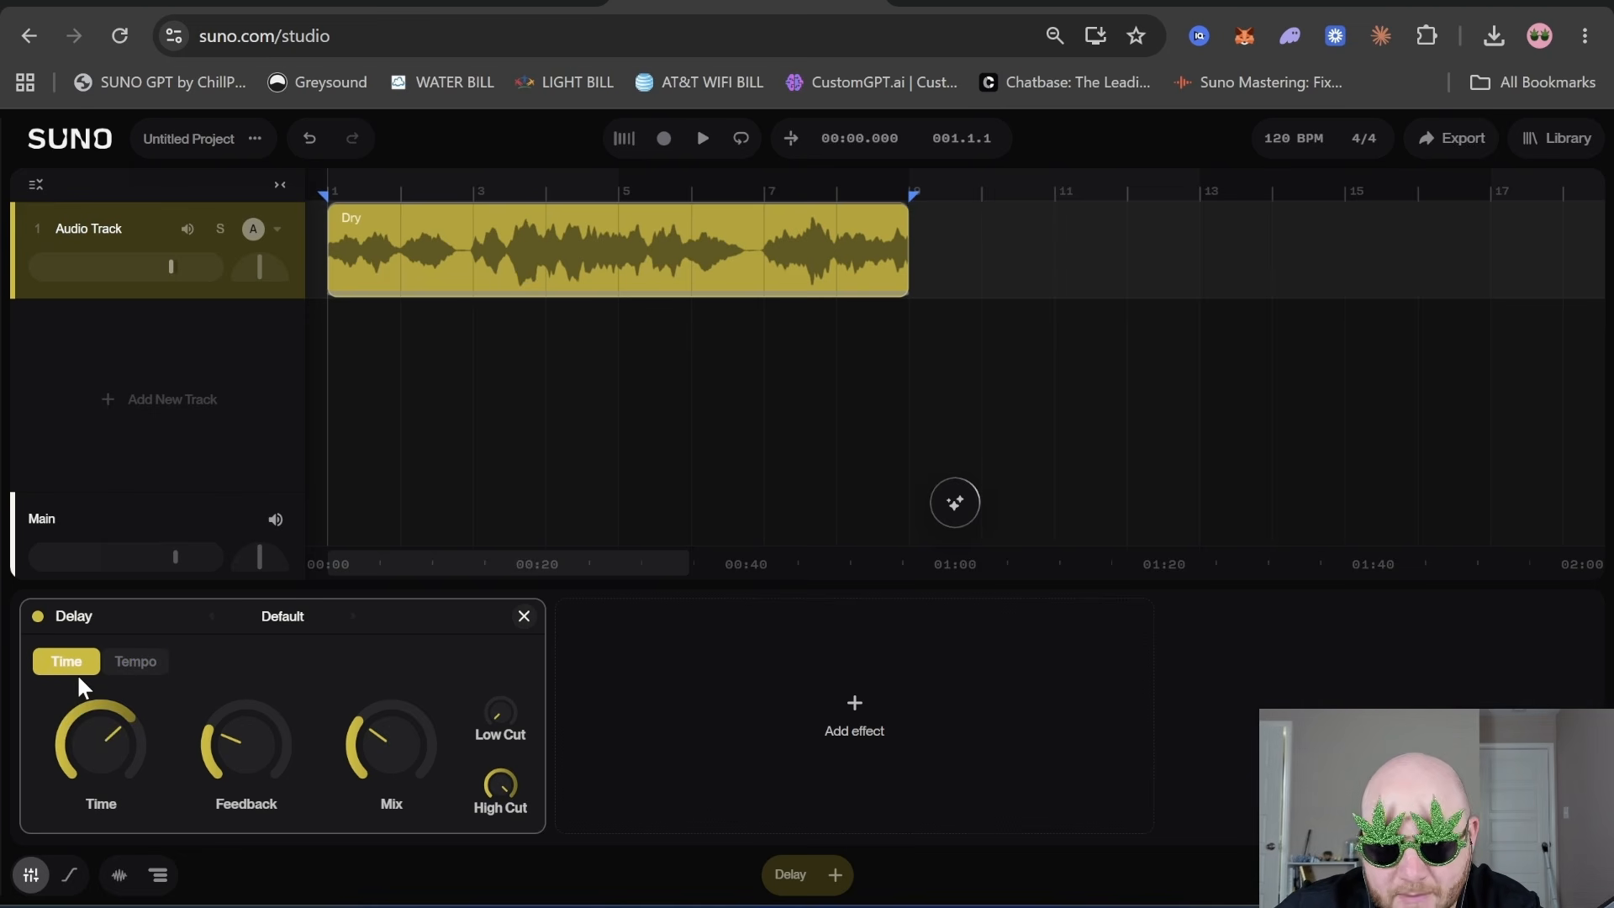
left_click(136, 664)
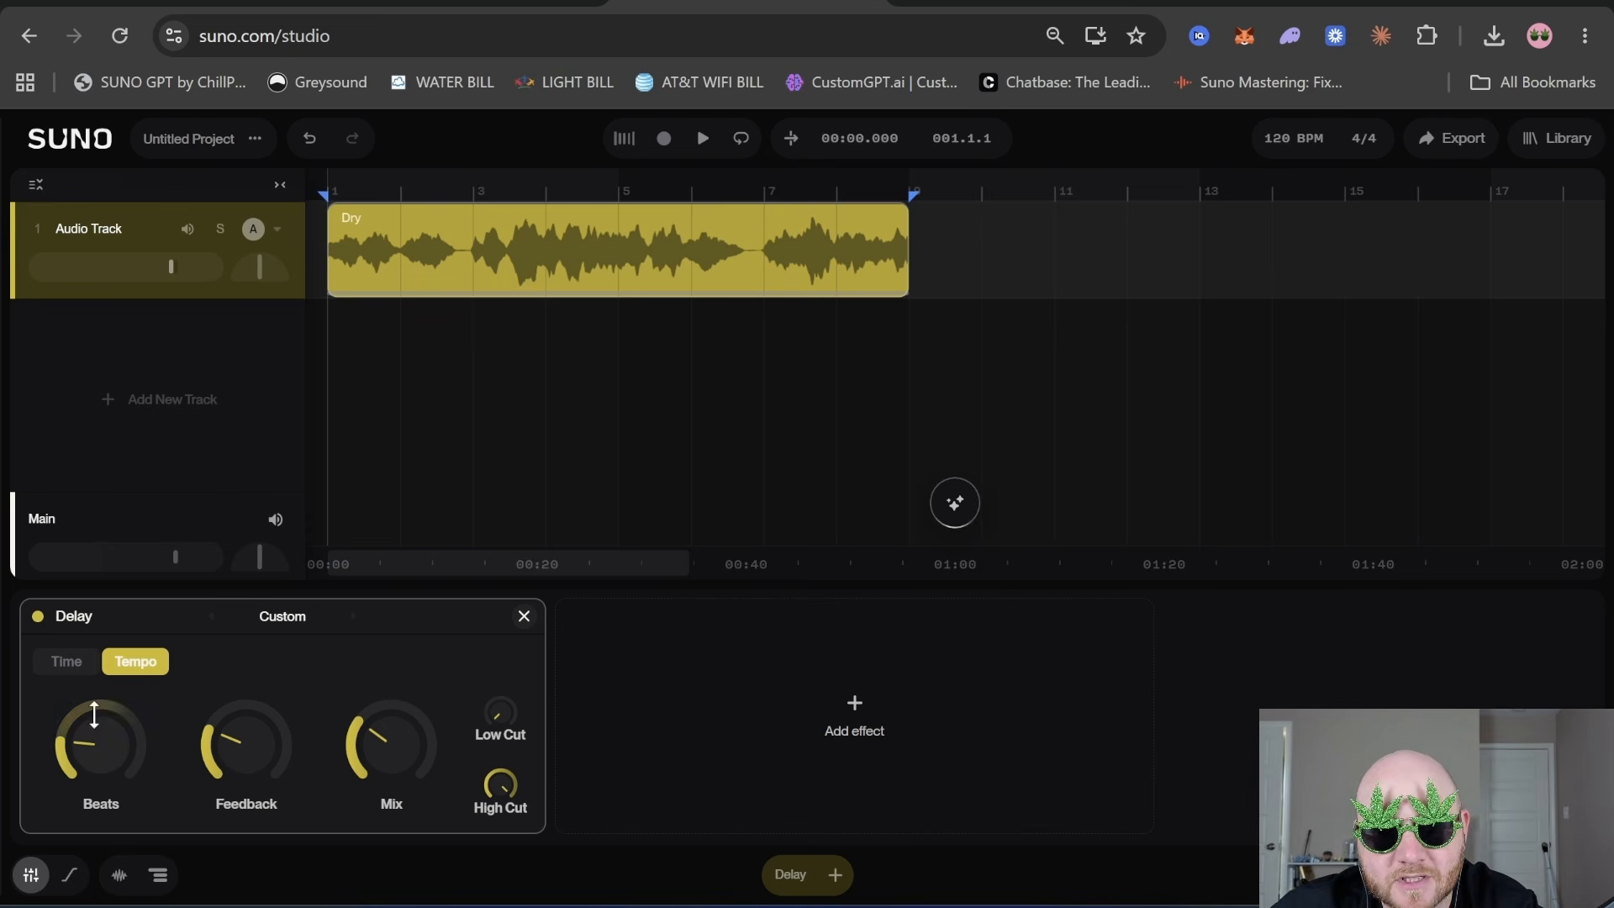
- Raise the Delay's Beats and Mix to about the middle of their ranges and play the Dry clip
left_click_drag(90, 744, 91, 745)
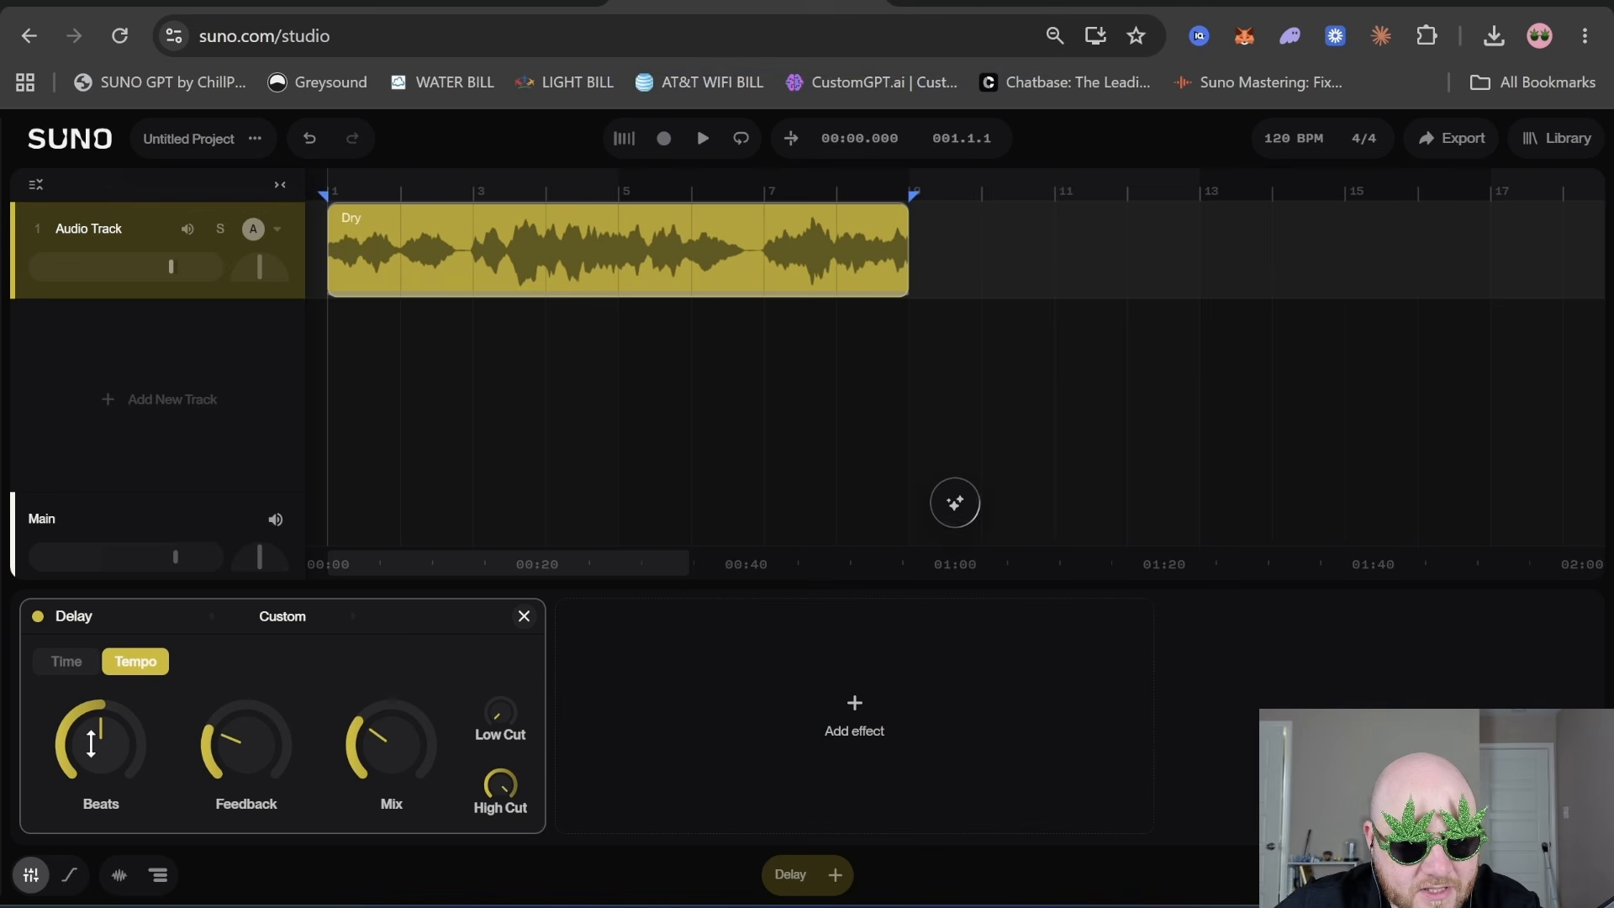
left_click_drag(391, 744, 329, 765)
key("space")
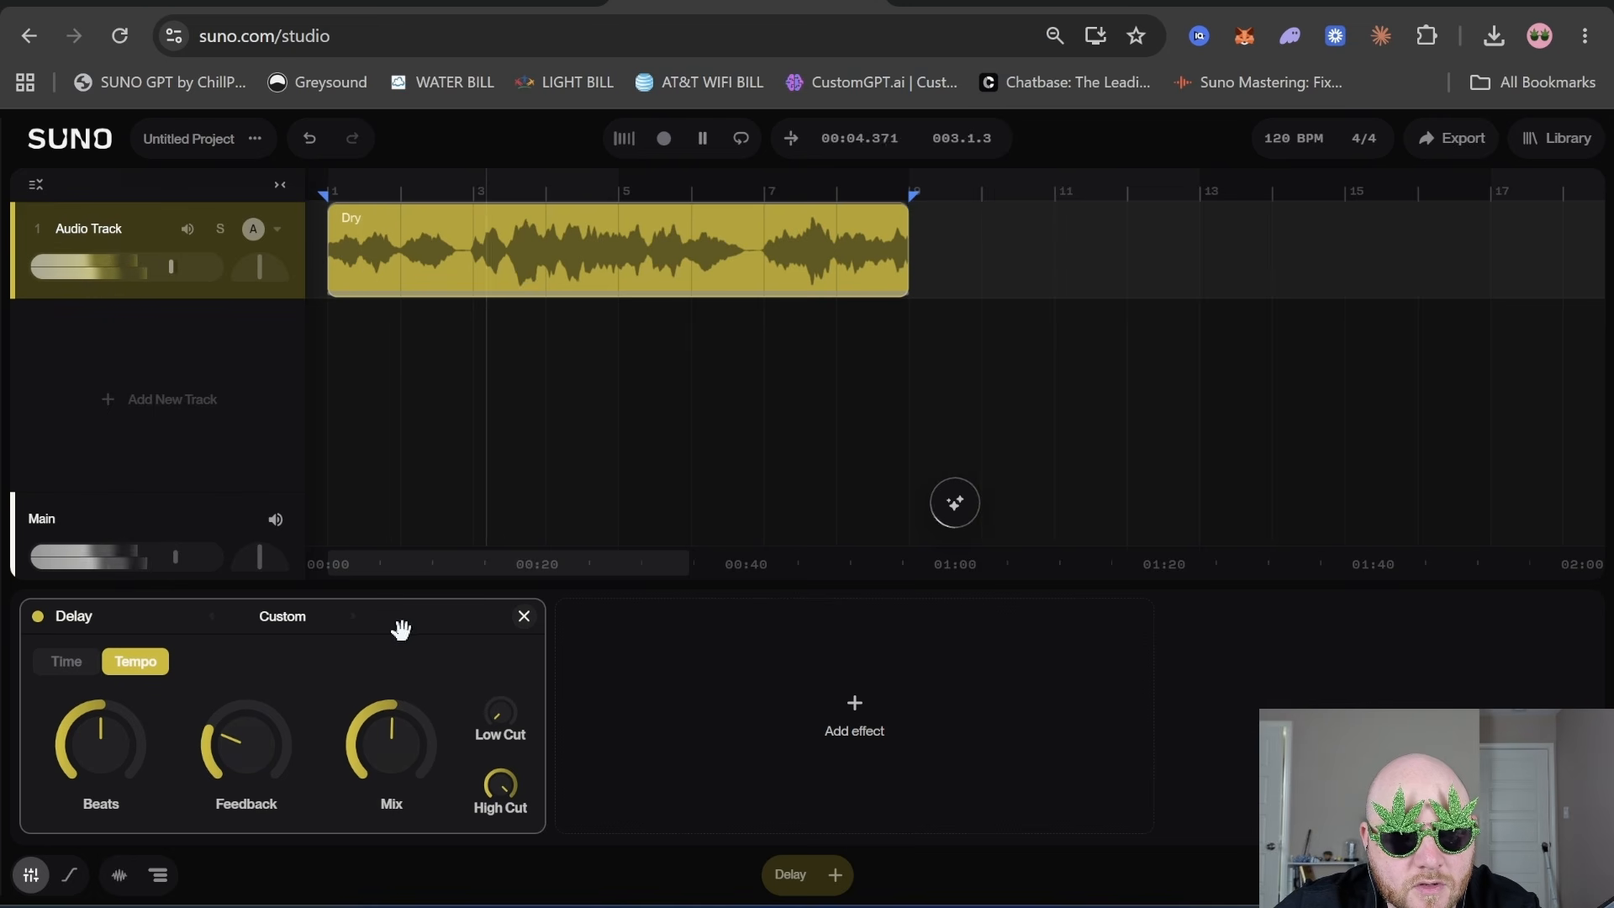
key("space")
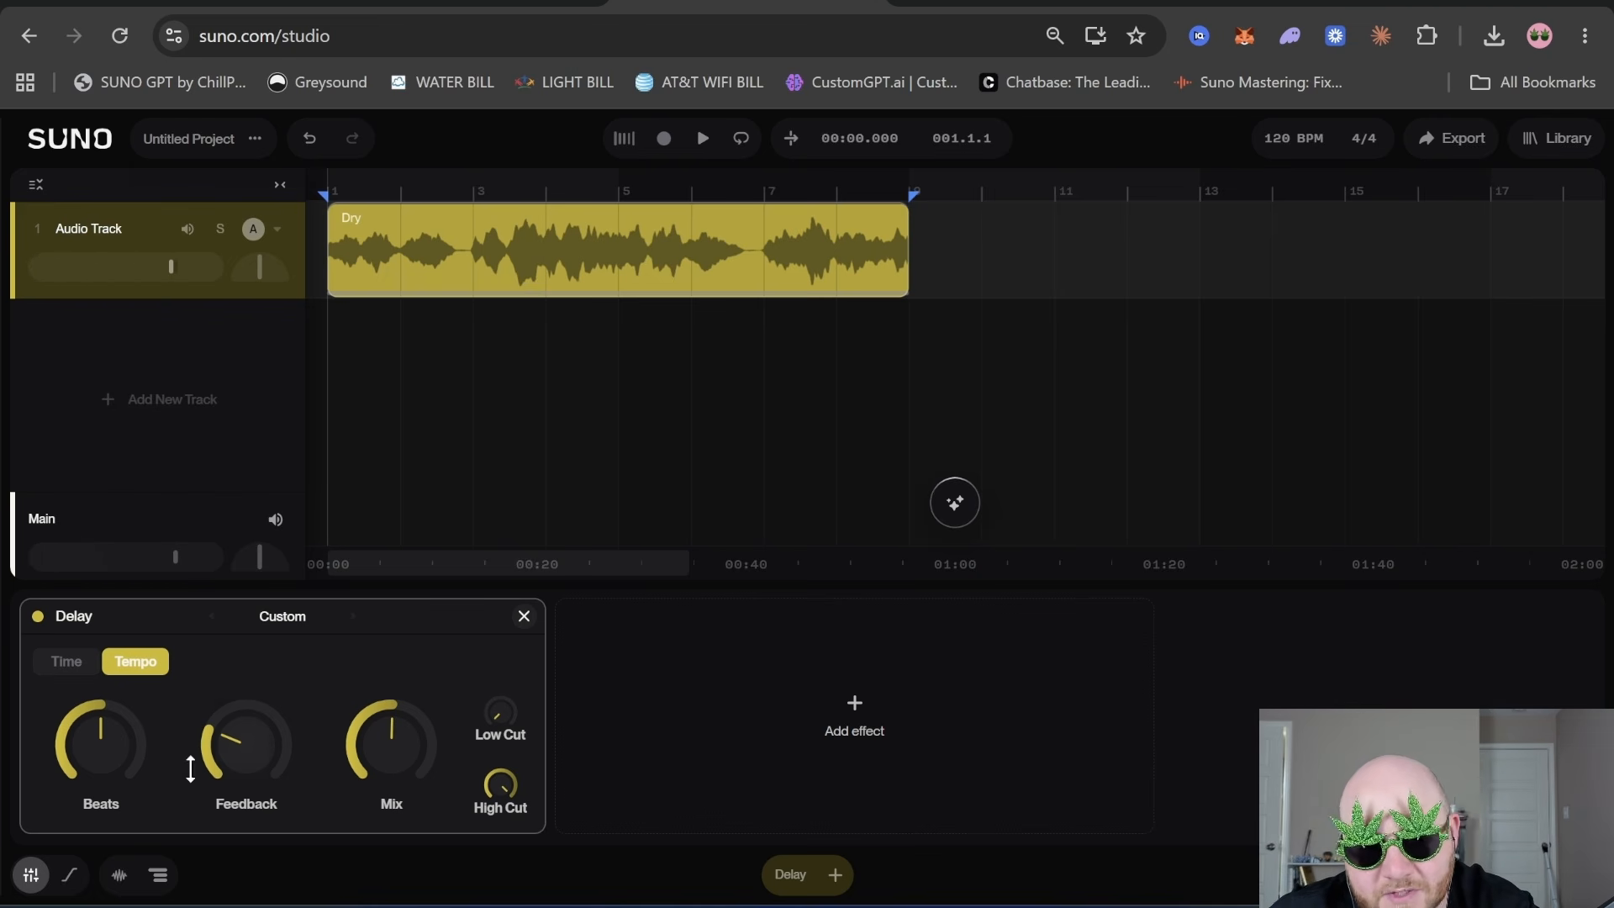
- Lower the Delay's Beats to about 1.67 and switch the effect to Time mode
mouse_move(129, 727)
left_mouse_down()
mouse_move(96, 759)
mouse_move(107, 747)
left_mouse_up()
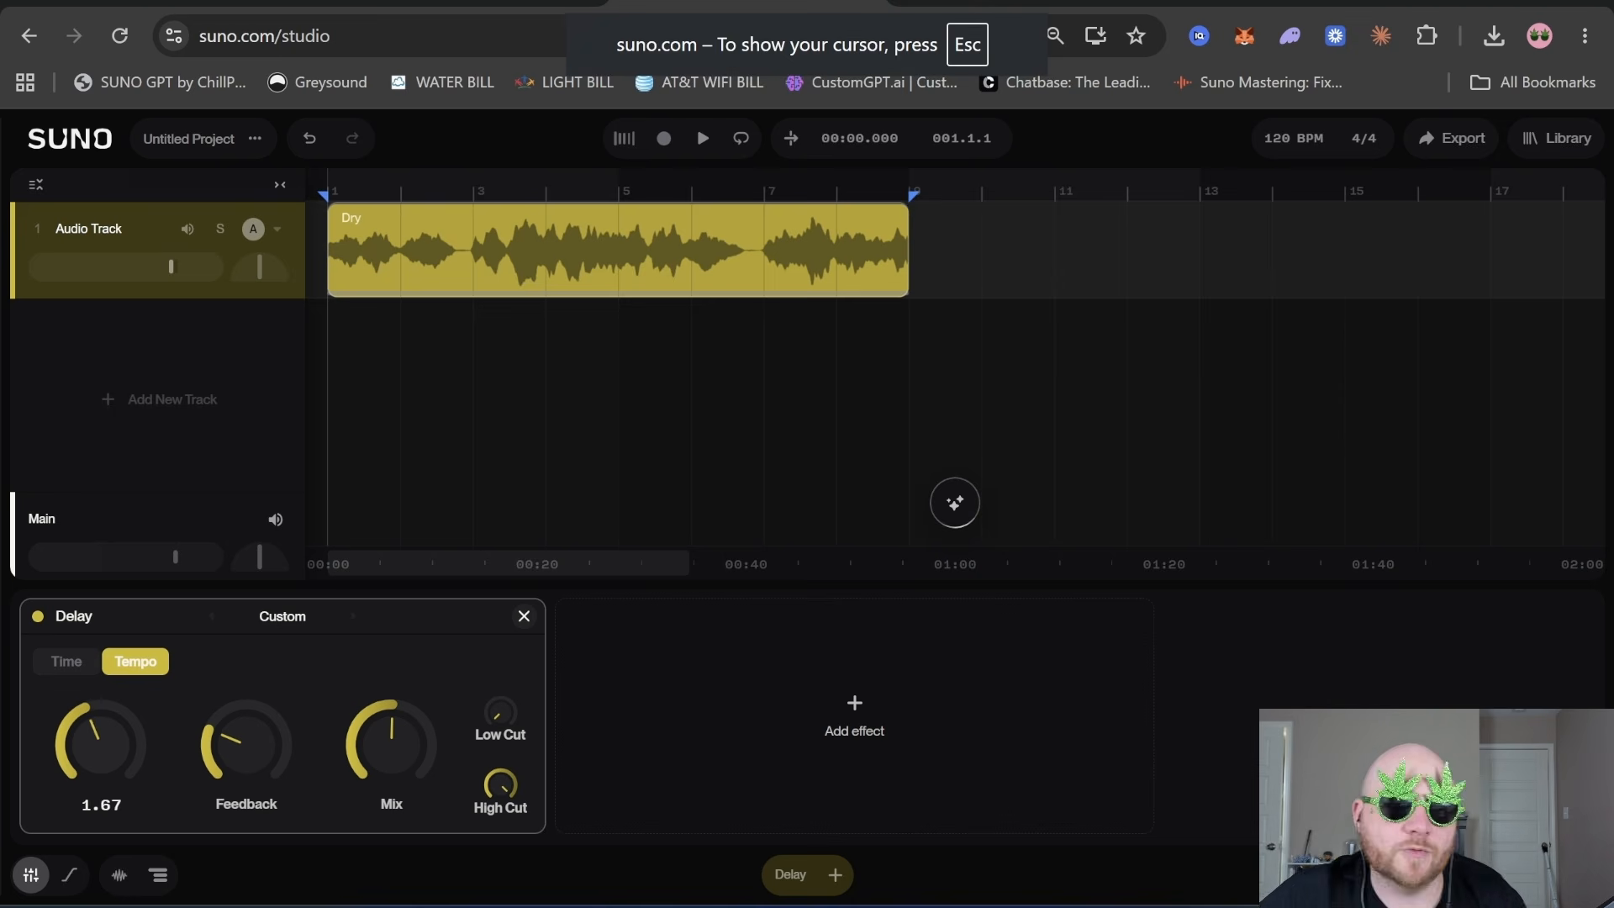
mouse_move(107, 746)
left_mouse_down()
mouse_move(98, 731)
mouse_move(107, 746)
left_mouse_up()
left_click(67, 660)
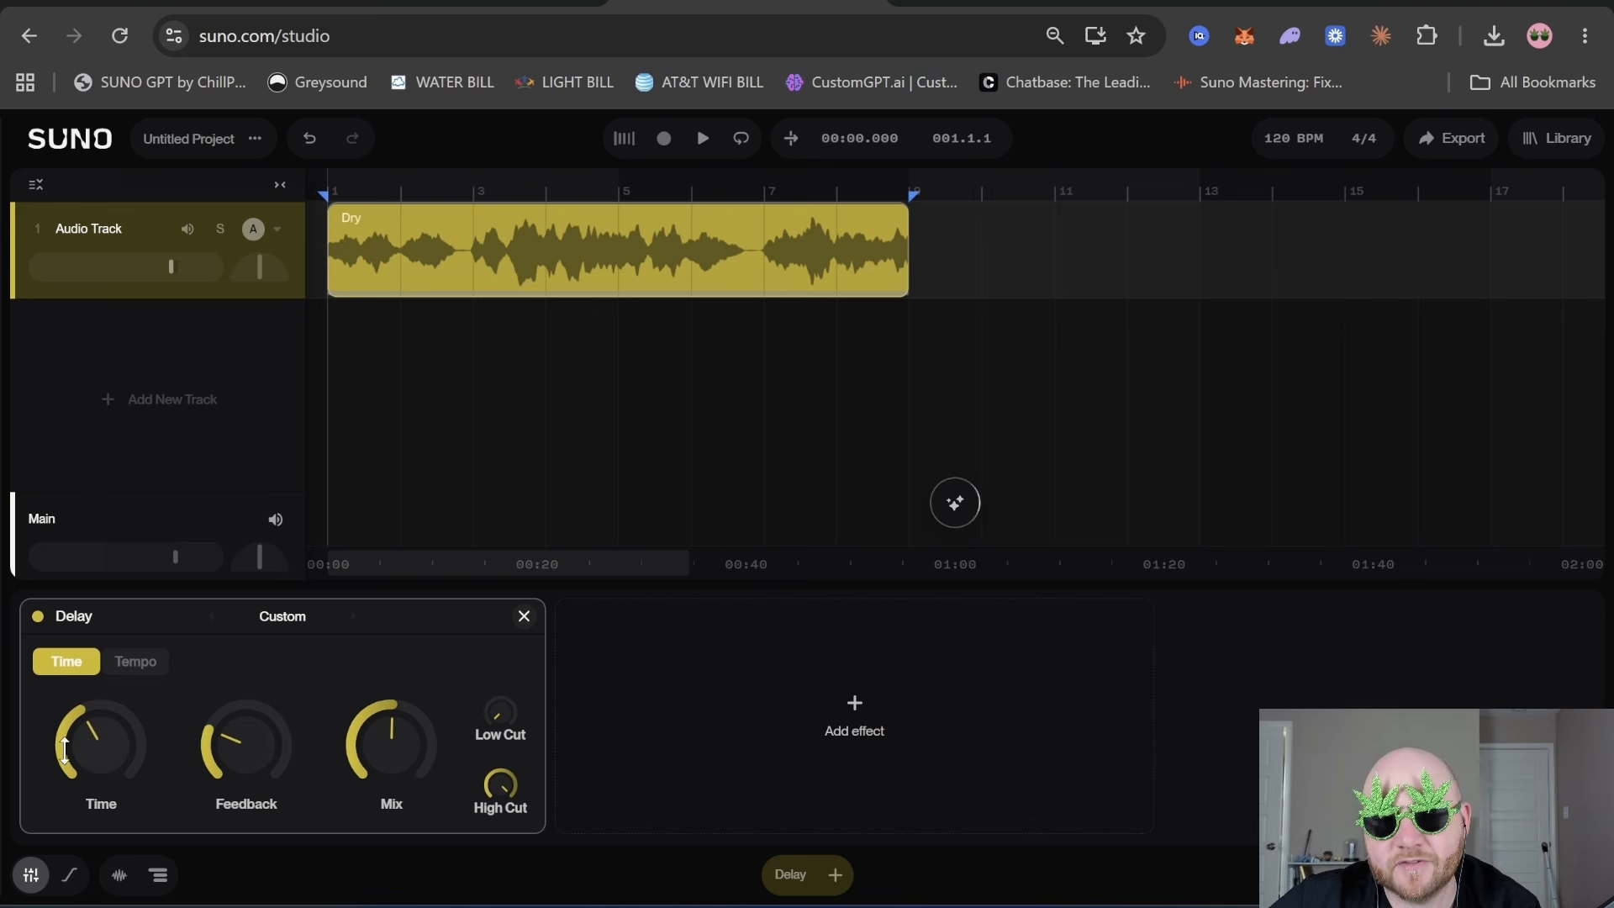
- Shorten the Delay's Time and raise Feedback to about the middle of its range while auditioning the Dry clip
key("space")
left_click_drag(137, 743, 104, 745)
left_click_drag(240, 747, 240, 754)
left_click_drag(102, 743, 102, 738)
key("space")
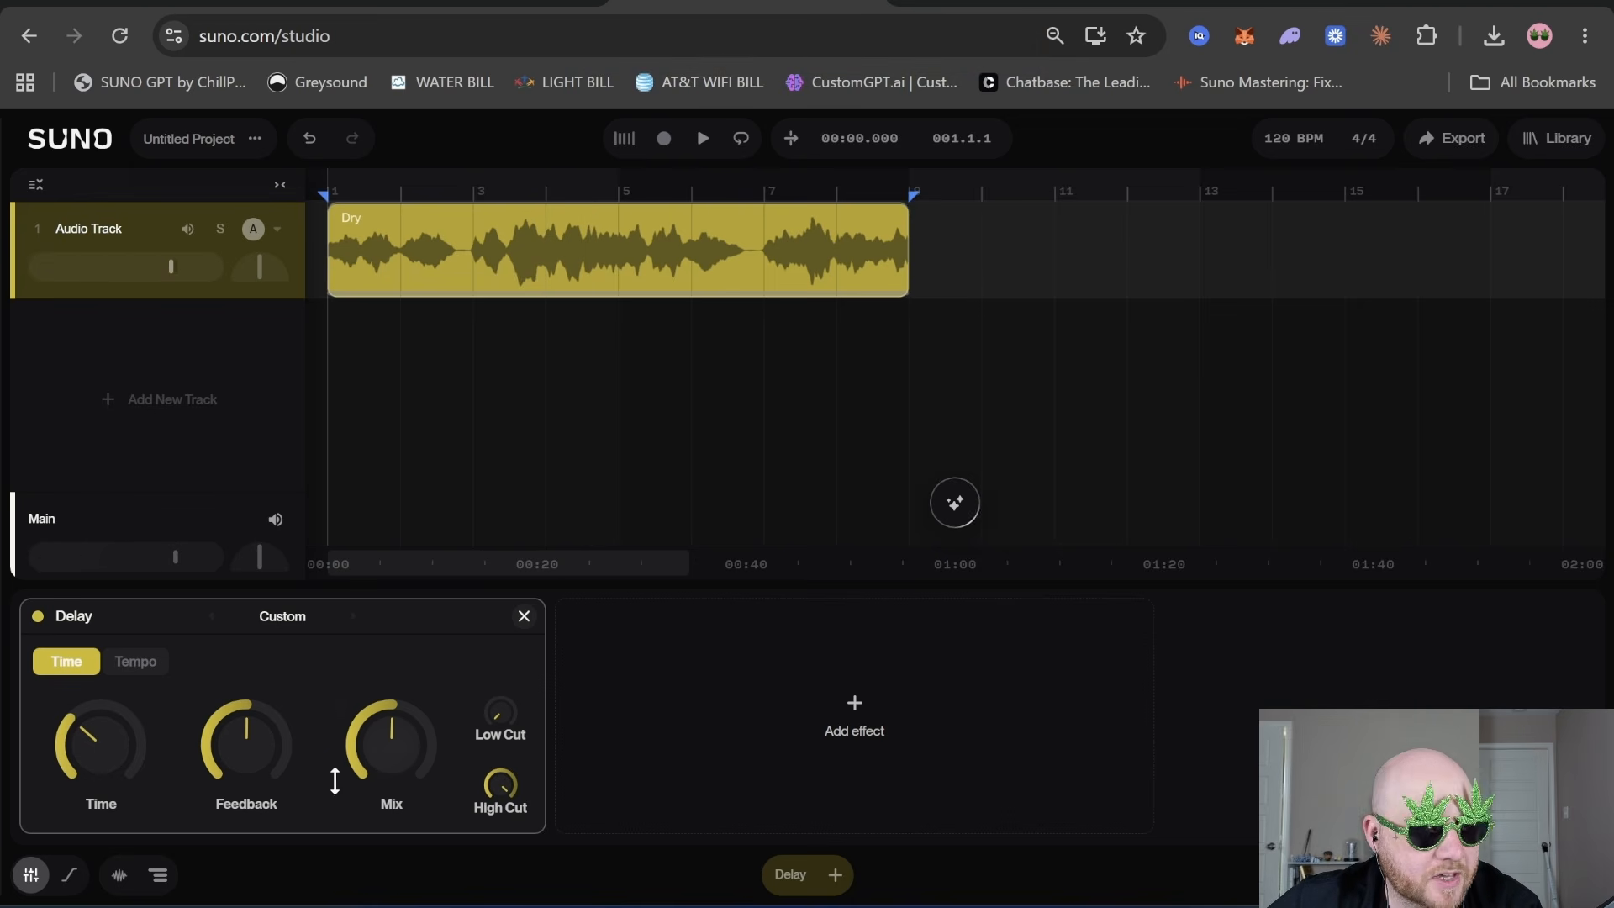
- Switch the Delay to Tempo mode, cut Feedback to minimum, and raise Mix to about two thirds
left_click_drag(149, 754, 117, 748)
left_click(135, 664)
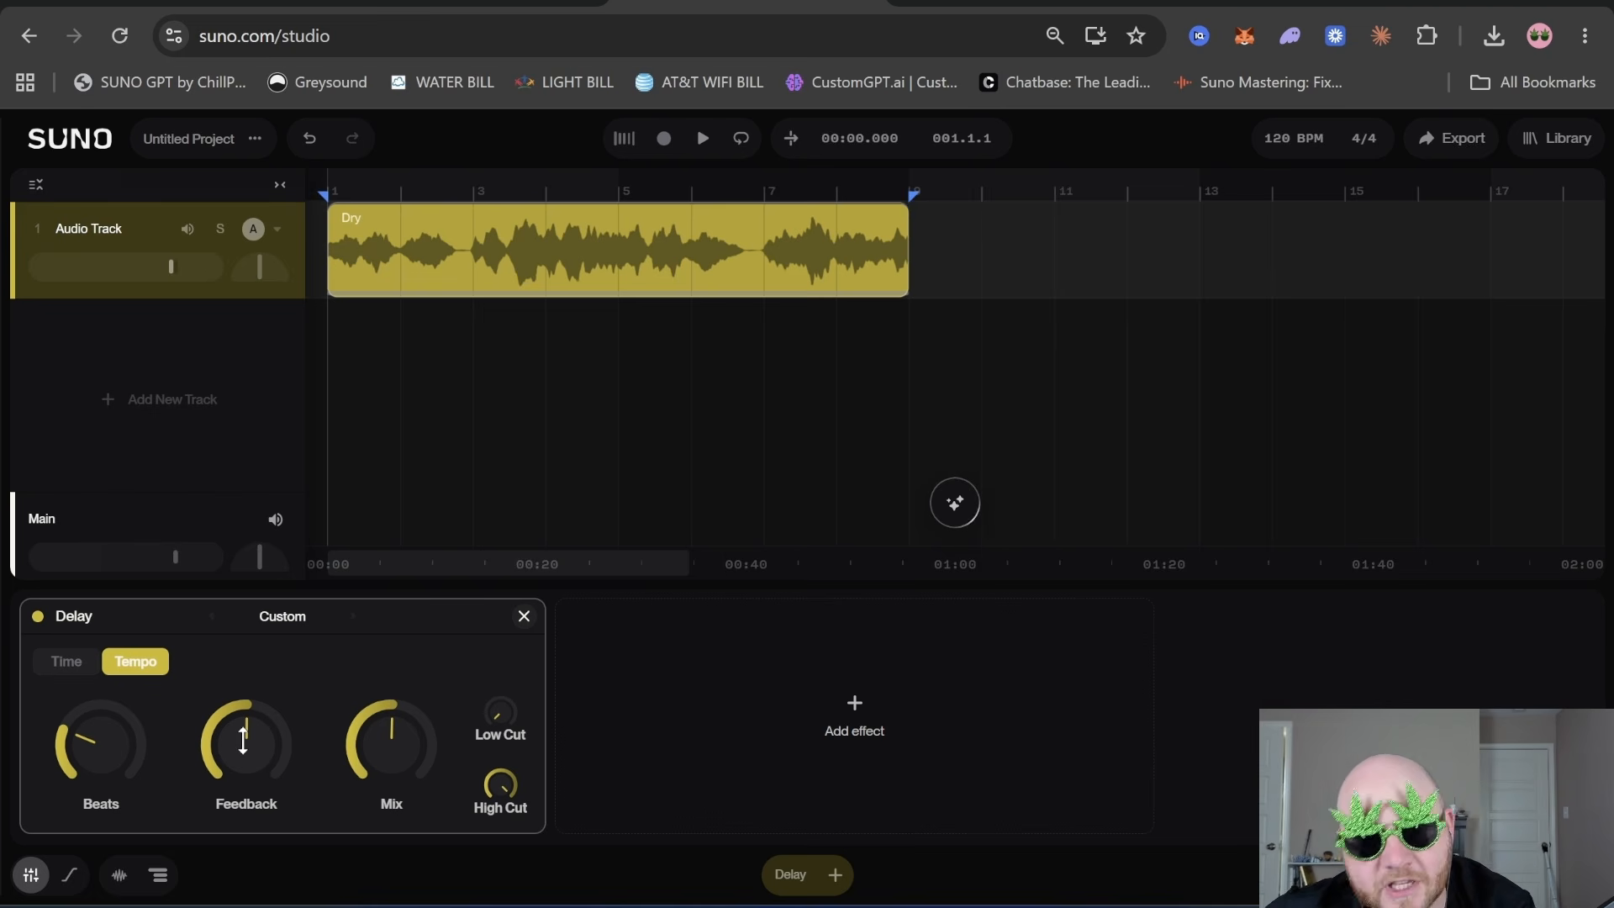
left_click_drag(241, 757, 242, 799)
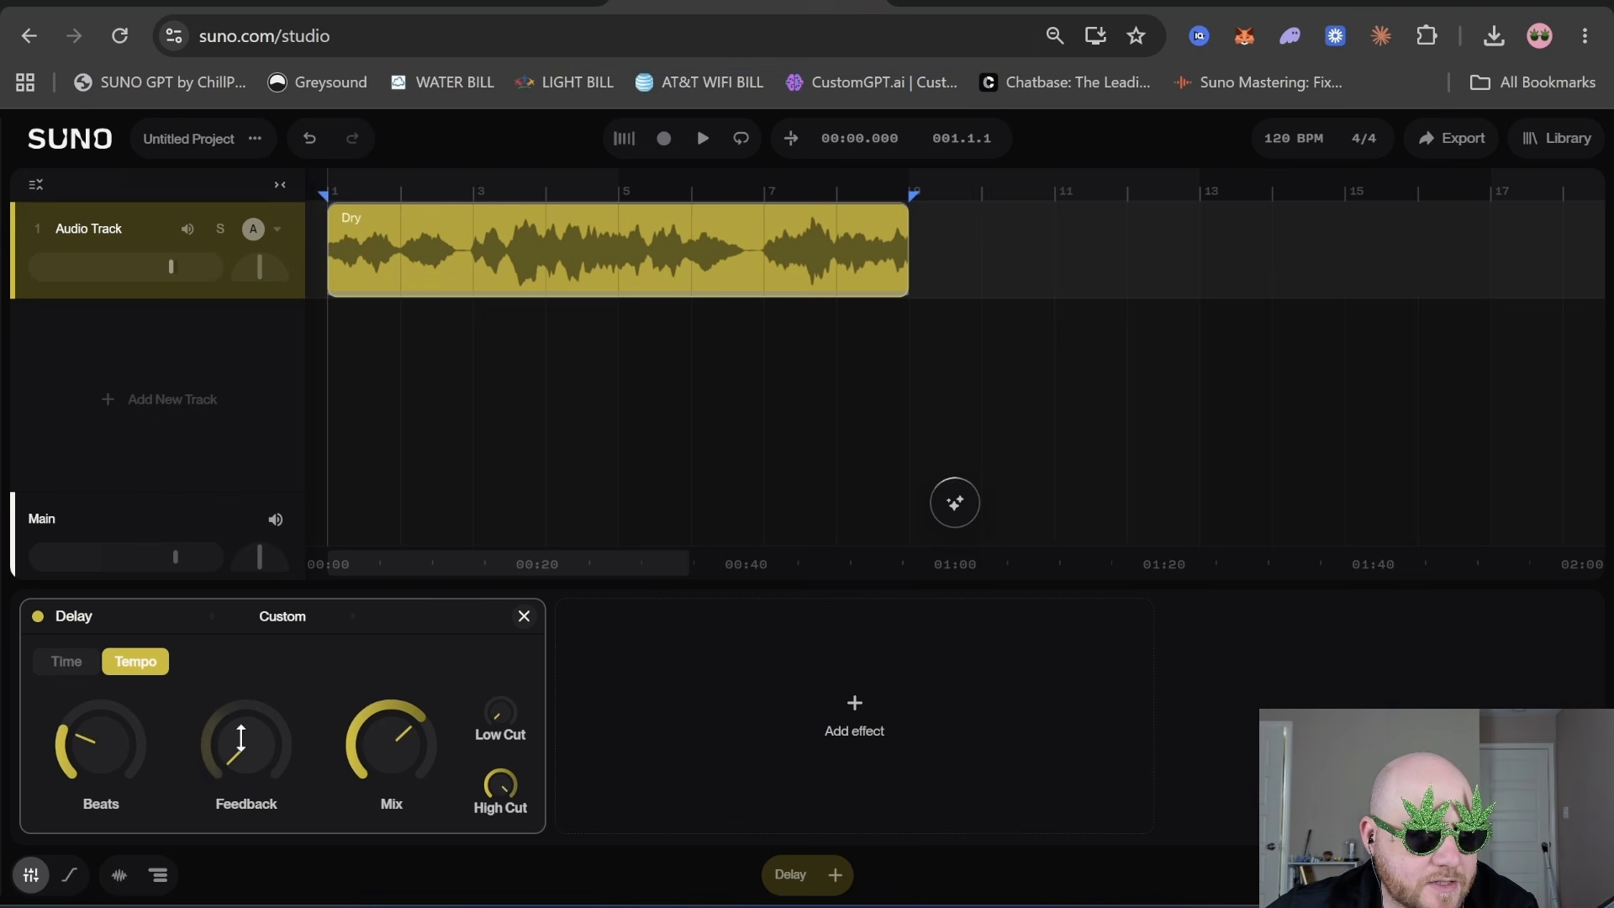
- Audition the Dry clip with the Delay's Feedback at minimum, then raise Feedback to maximum and play the clip again
key("space")
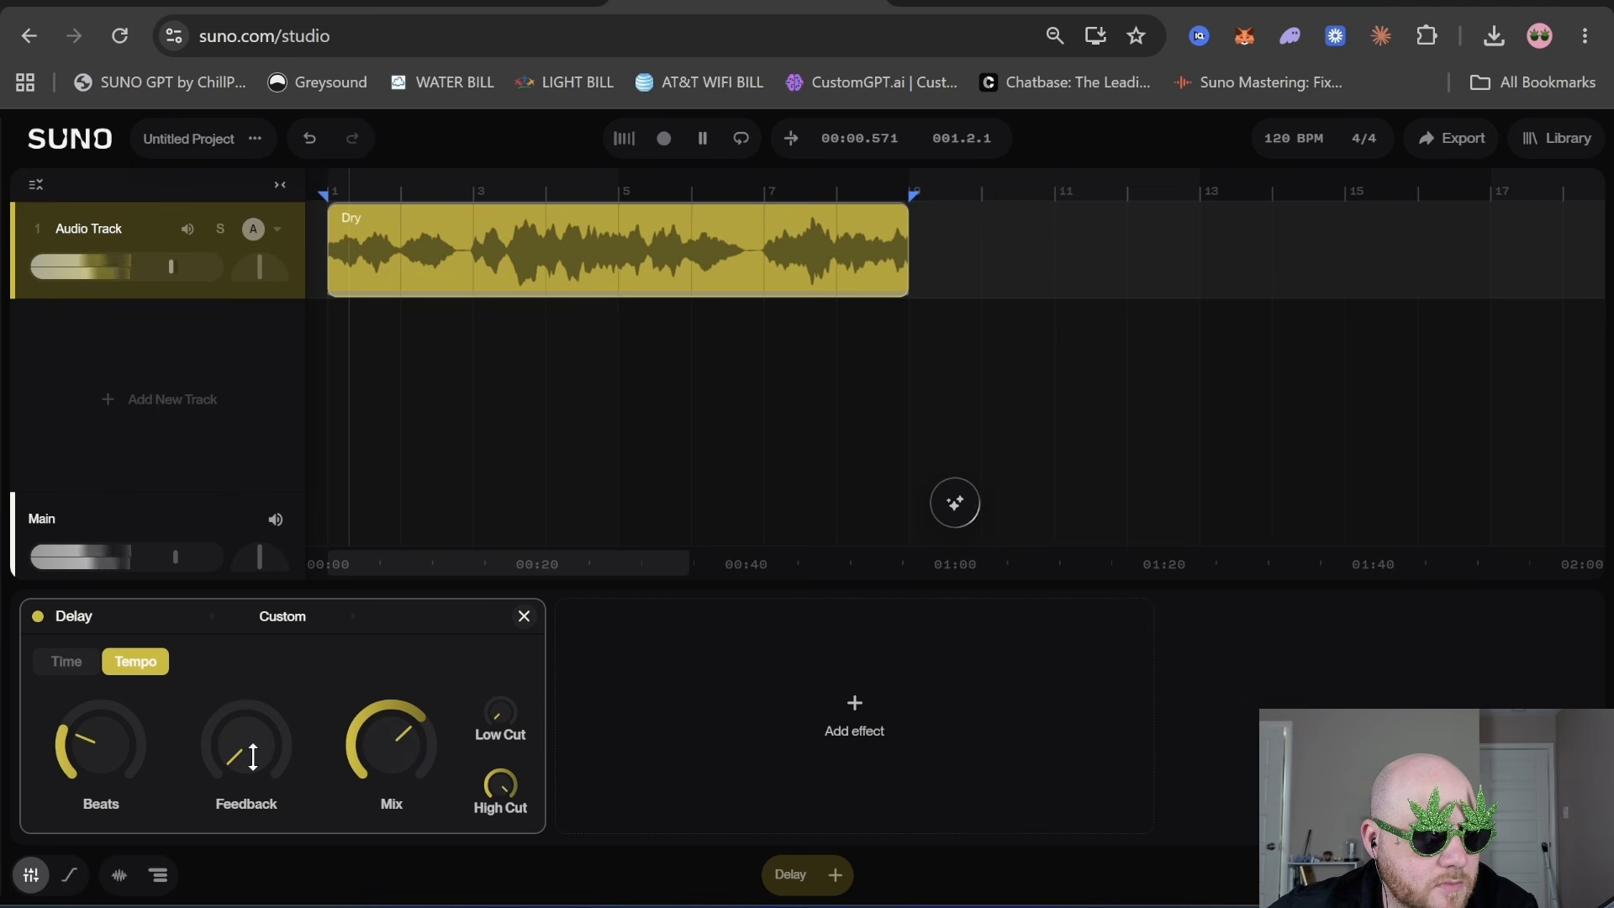
key("space")
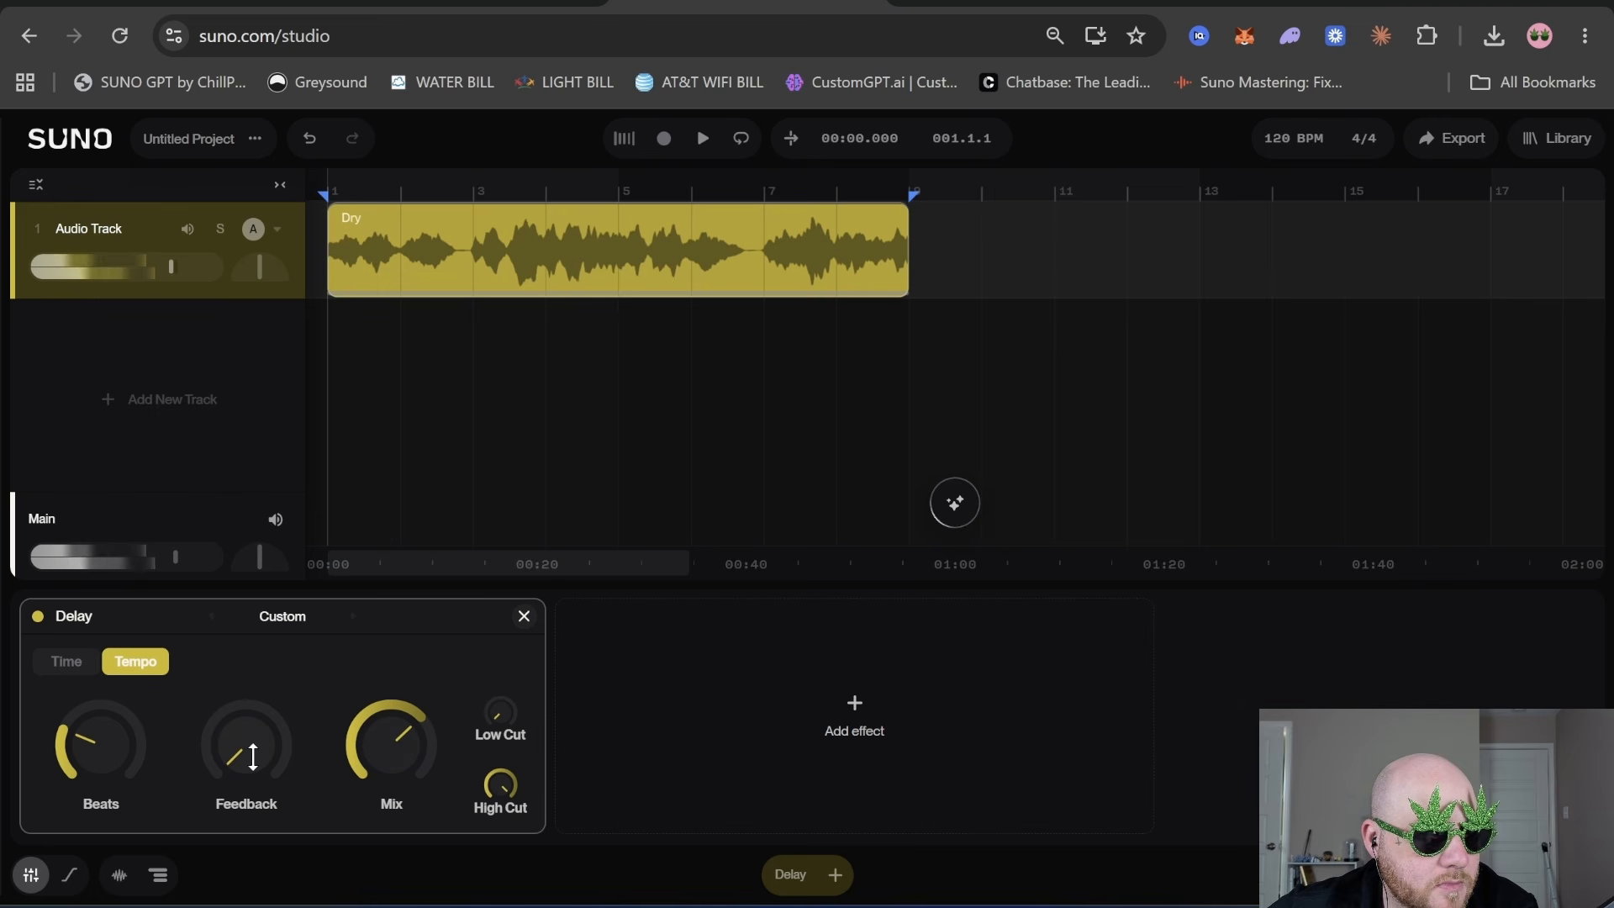
left_click_drag(223, 778, 236, 758)
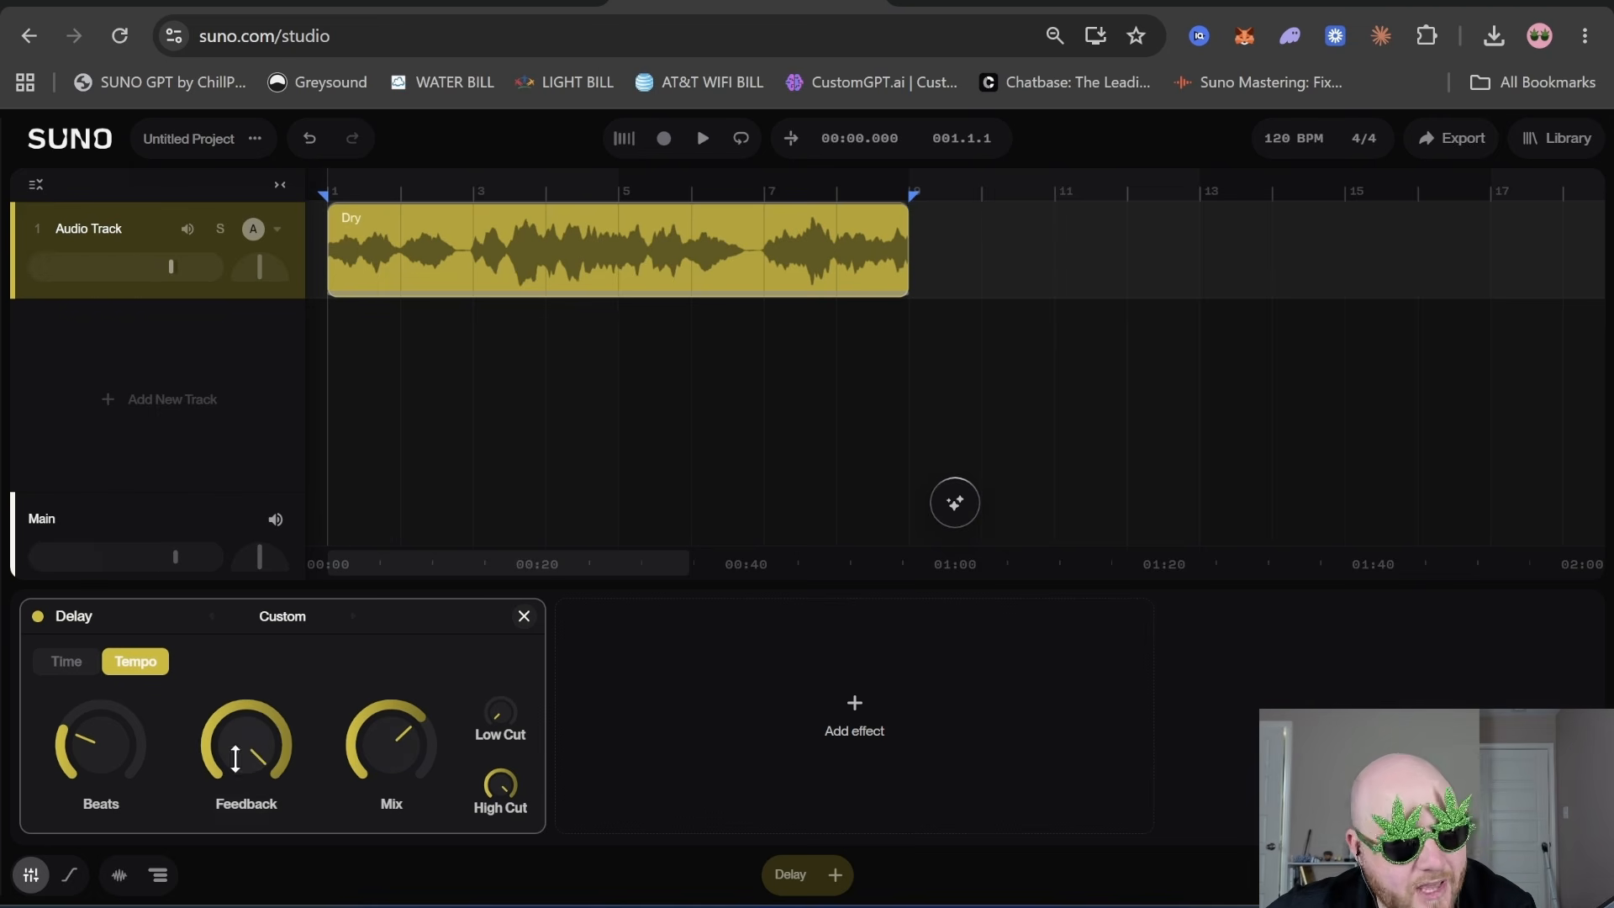
key("space")
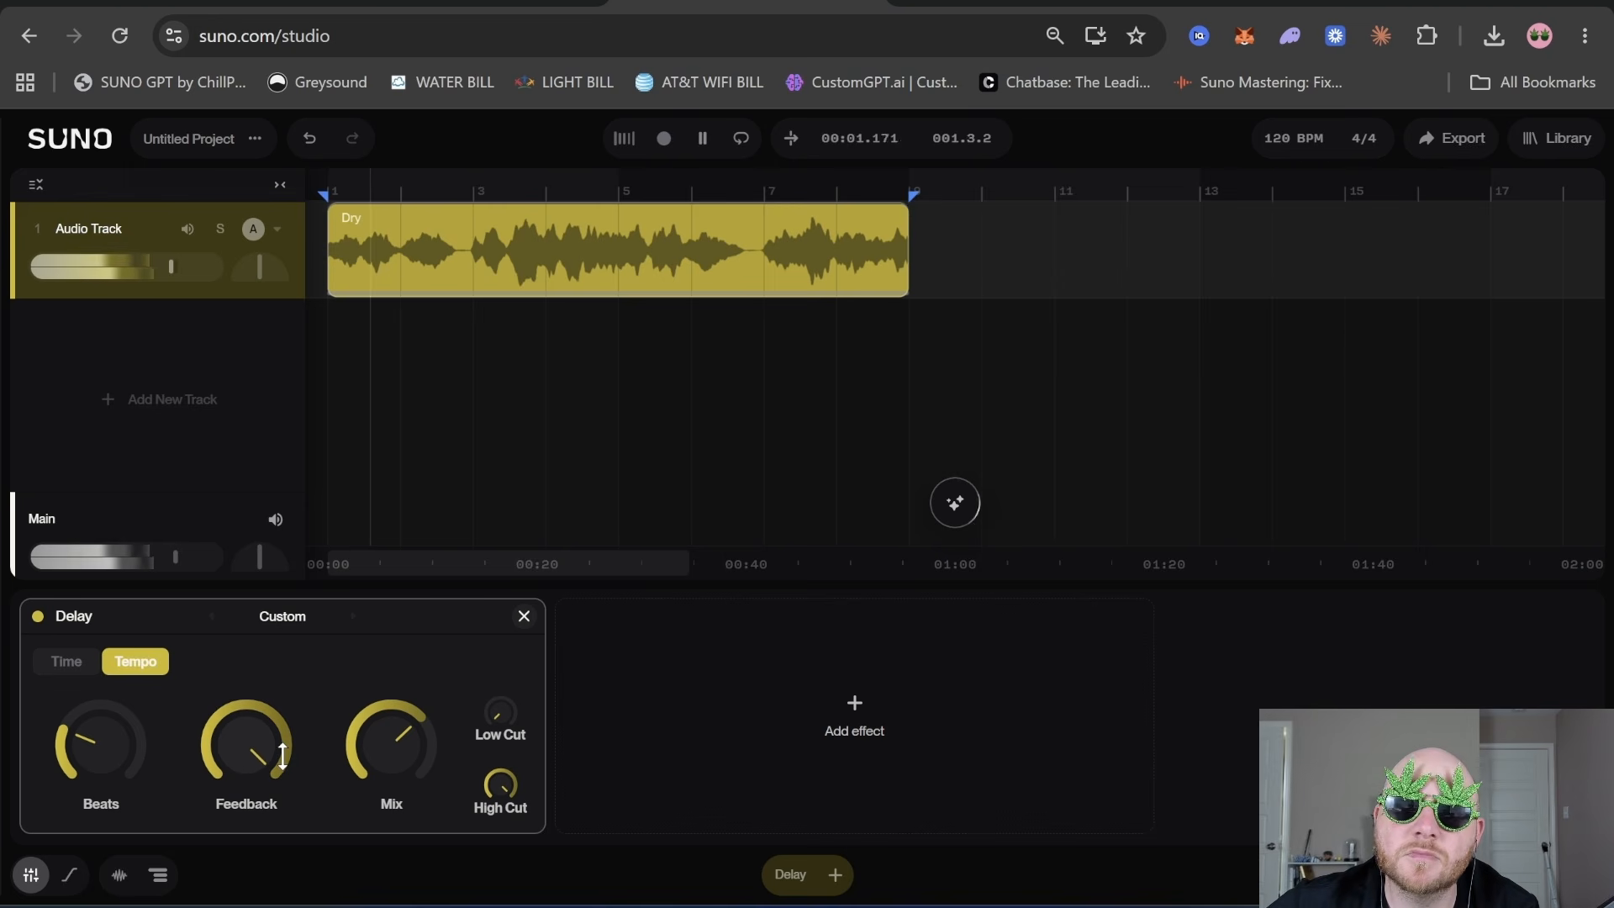
key("space")
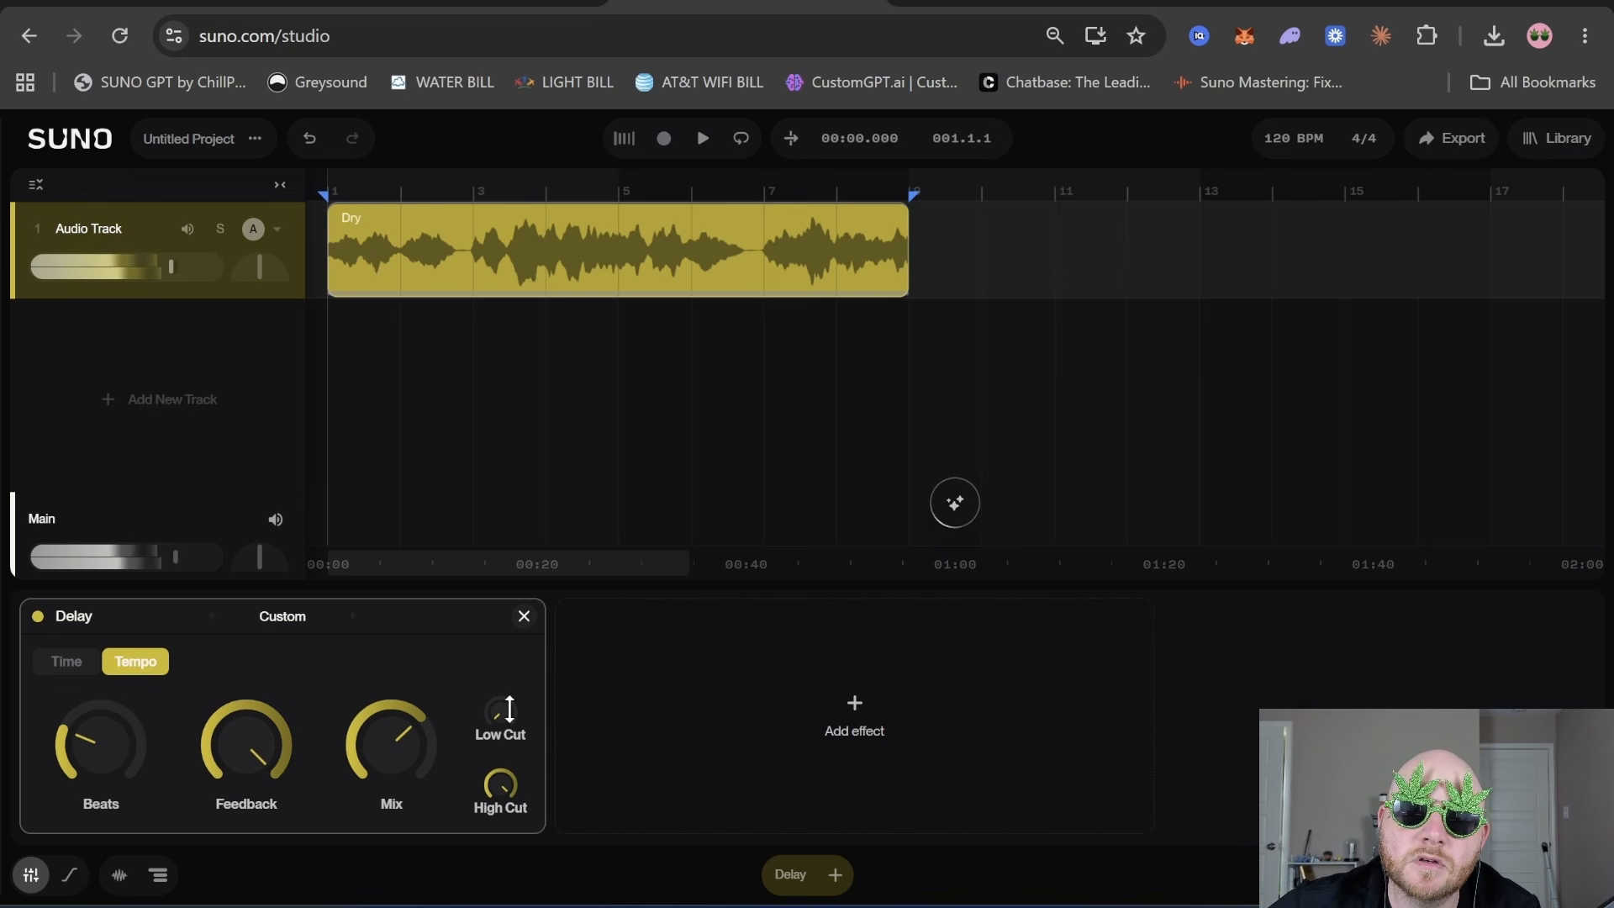
- Raise the Delay's Mix to maximum and turn its Low Cut up to maximum
left_click_drag(420, 782, 380, 772)
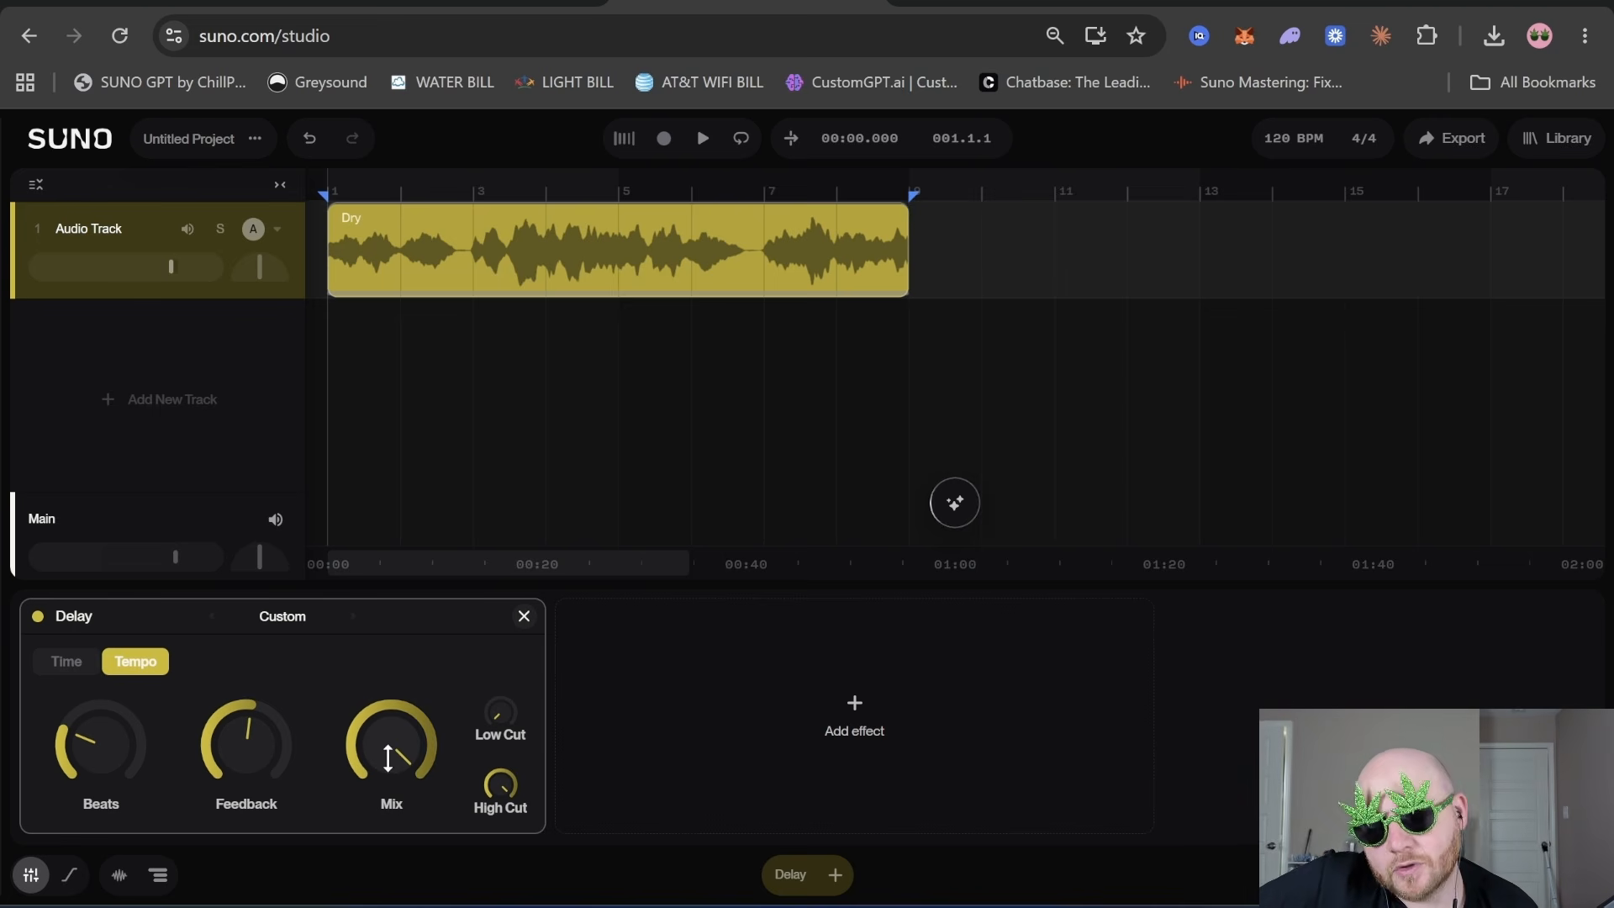
left_click_drag(499, 713, 498, 706)
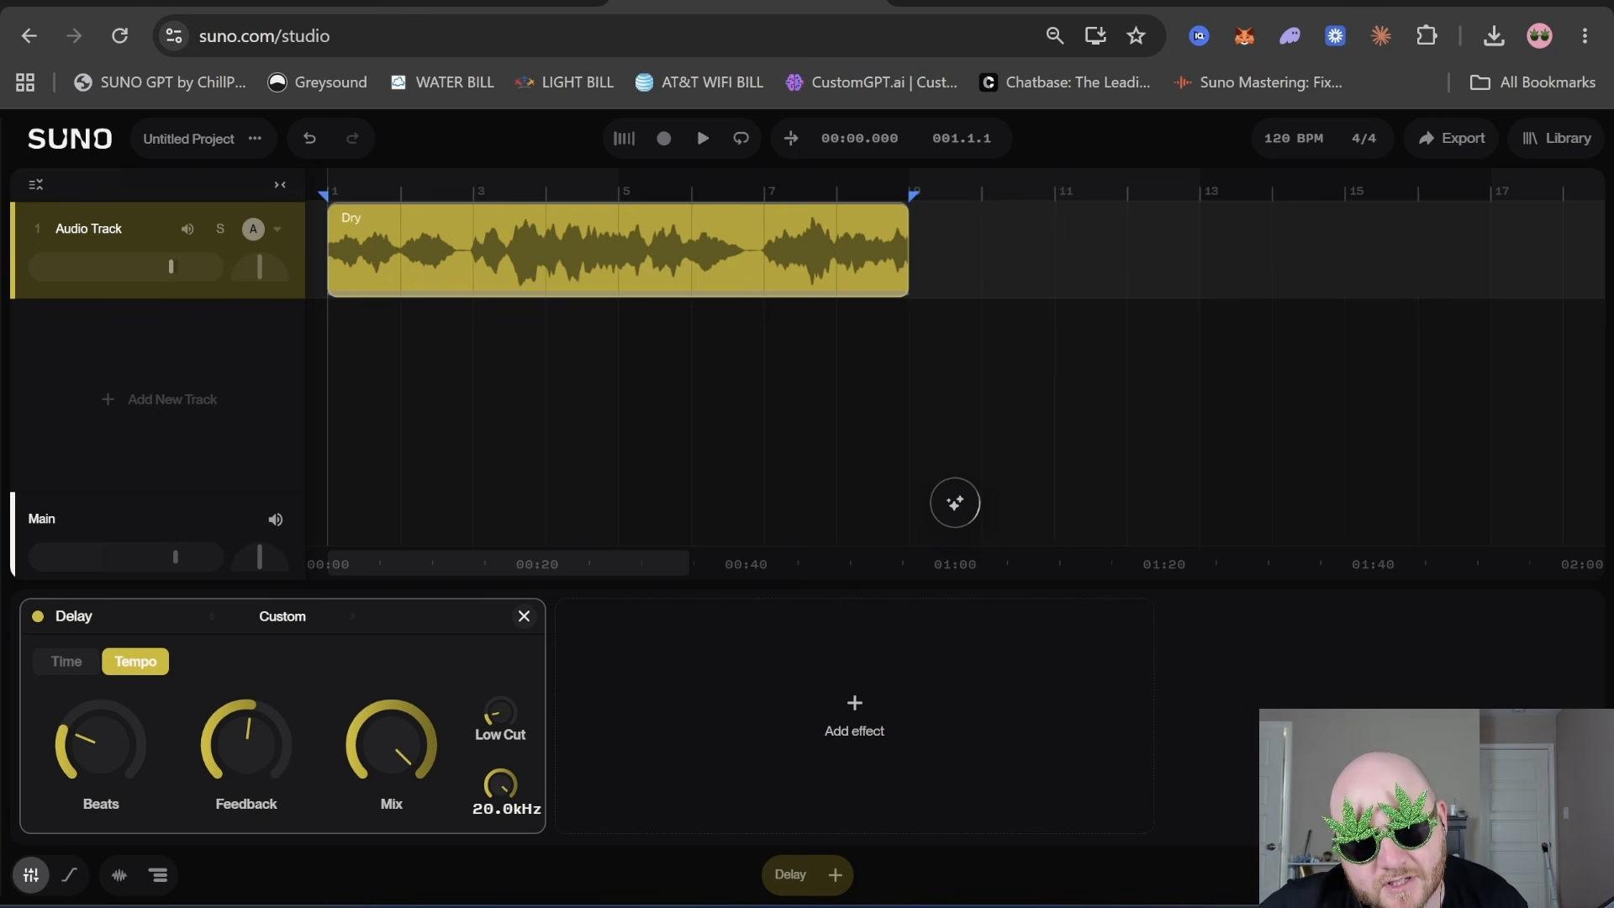
left_click_drag(494, 725, 494, 735)
left_click_drag(501, 712, 501, 703)
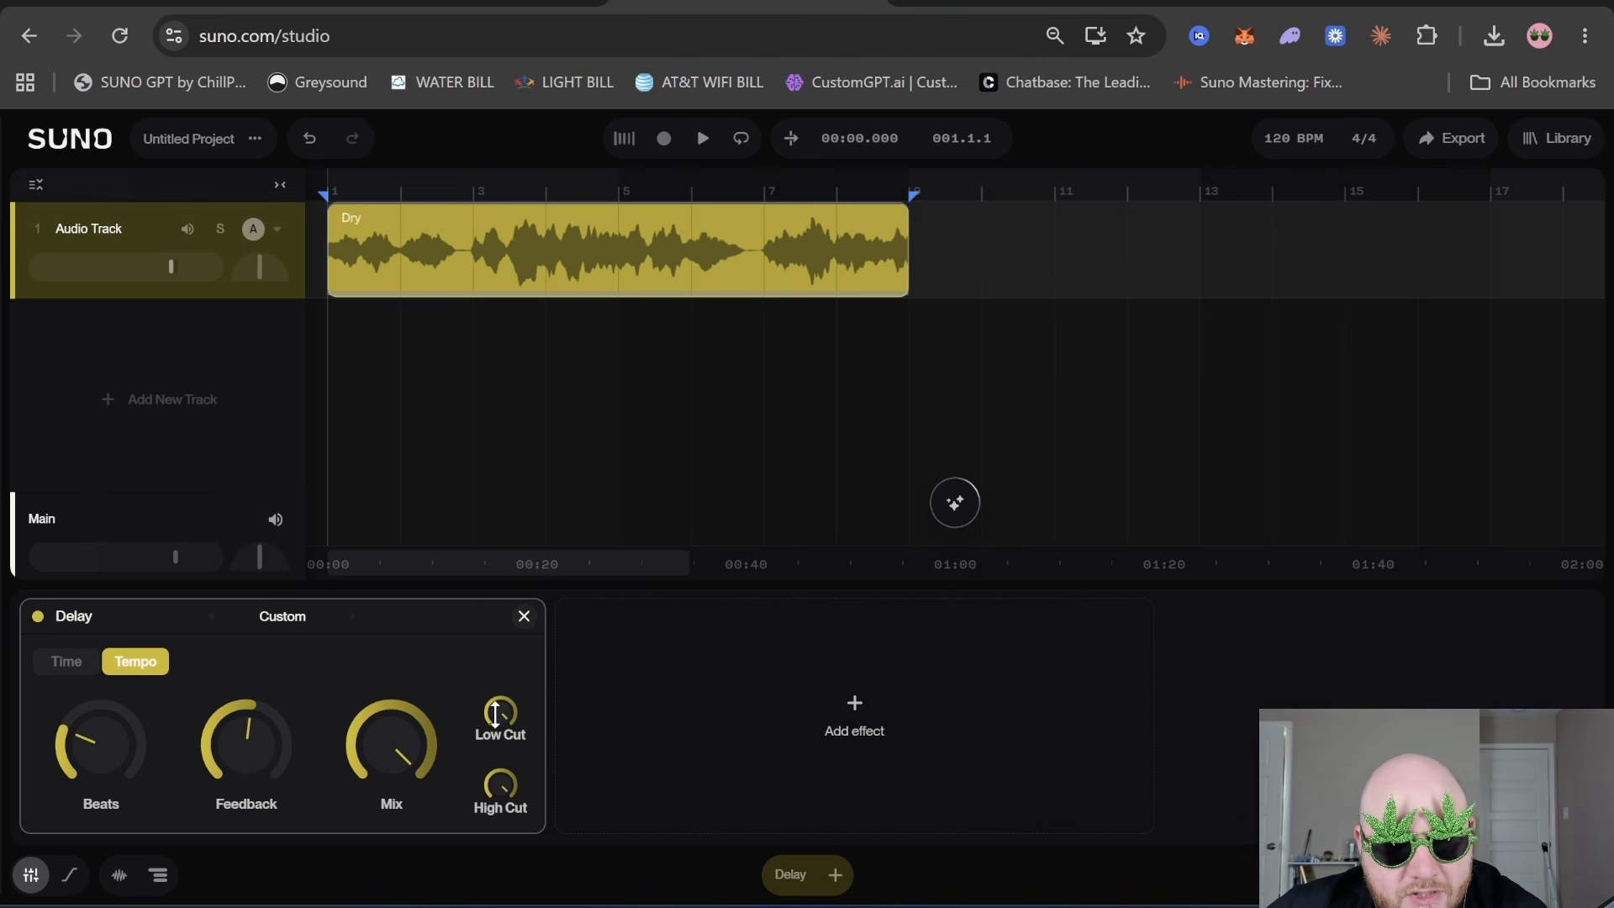
left_click_drag(497, 712, 495, 710)
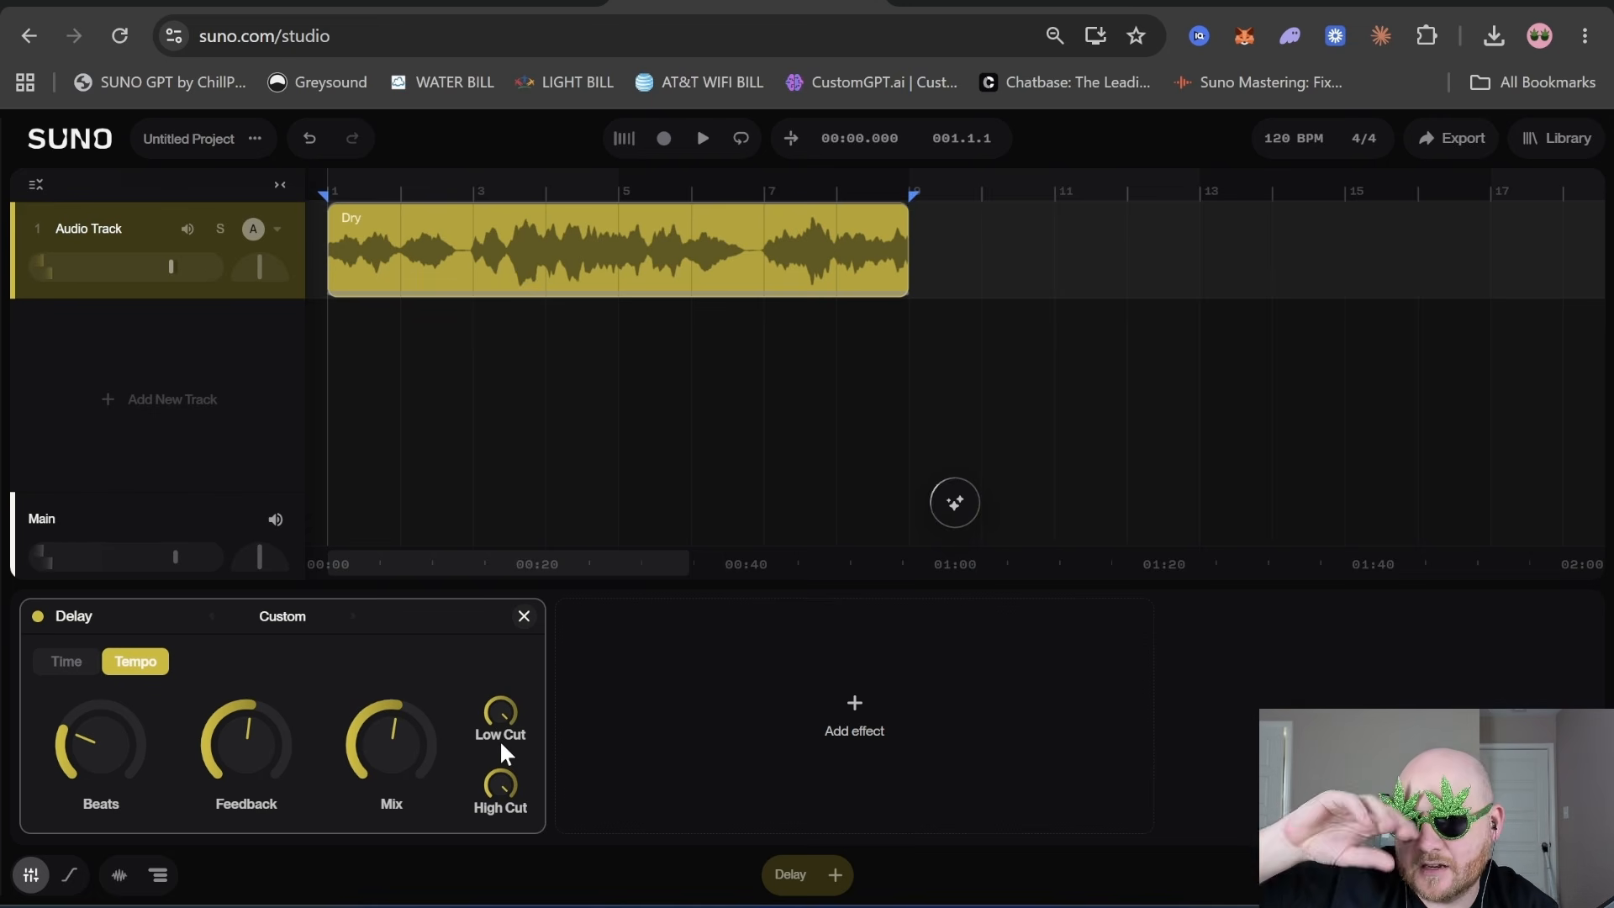
- With the Delay's Mix at maximum, set Feedback just under the middle and adjust Low Cut and High Cut while auditioning the Dry clip
left_click_drag(391, 744, 403, 748)
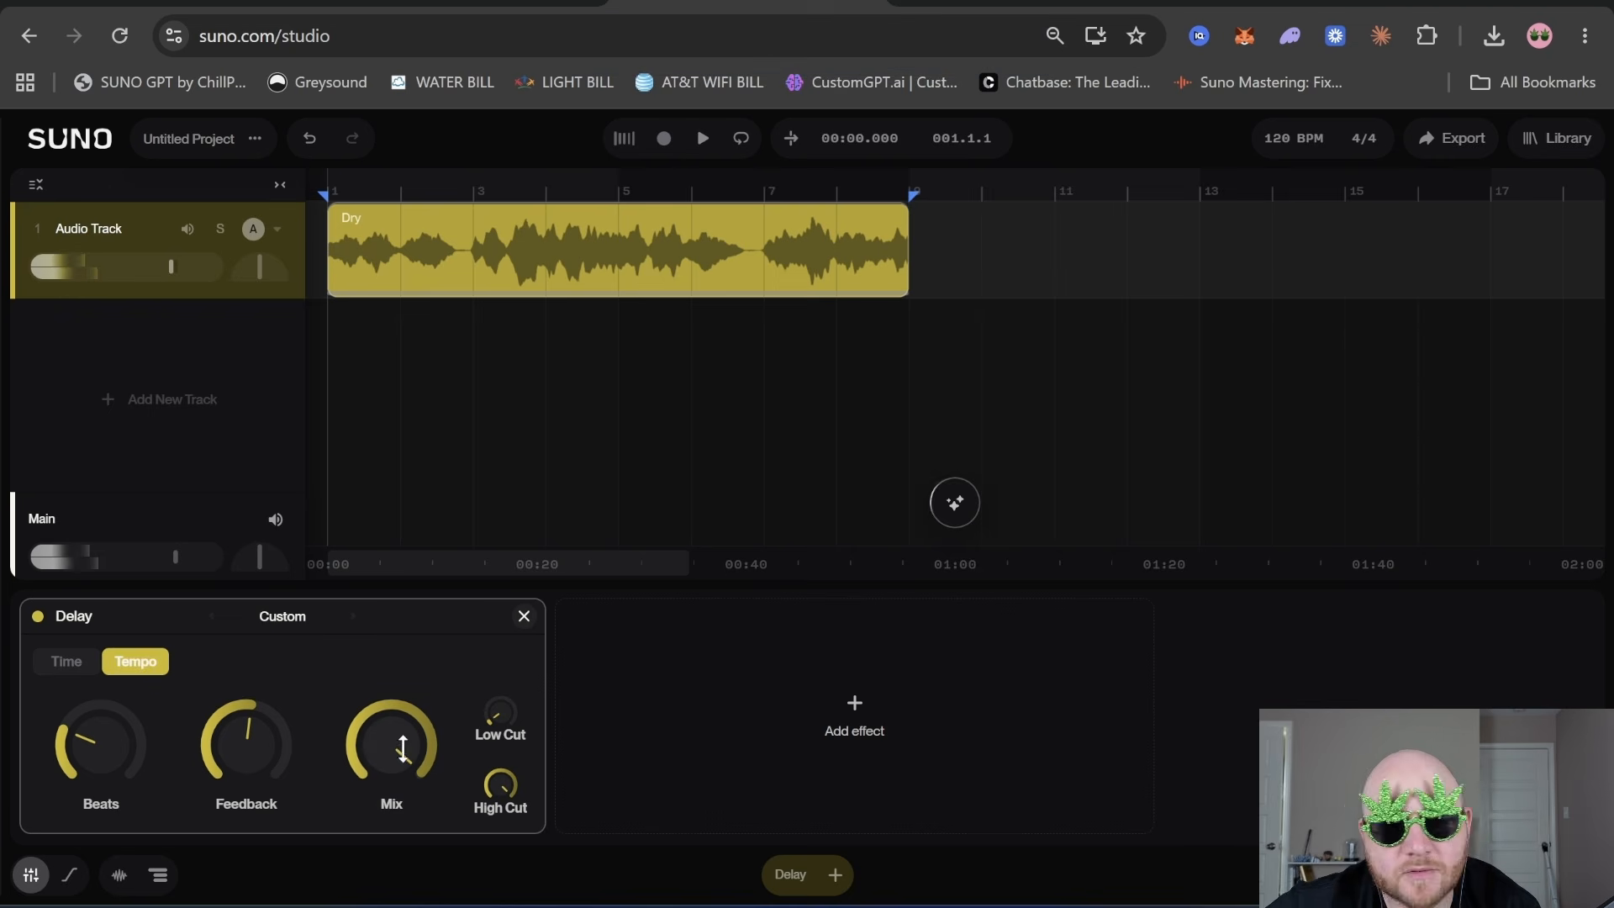
left_click_drag(229, 720, 229, 716)
key("space")
left_click_drag(500, 713, 501, 707)
key("space")
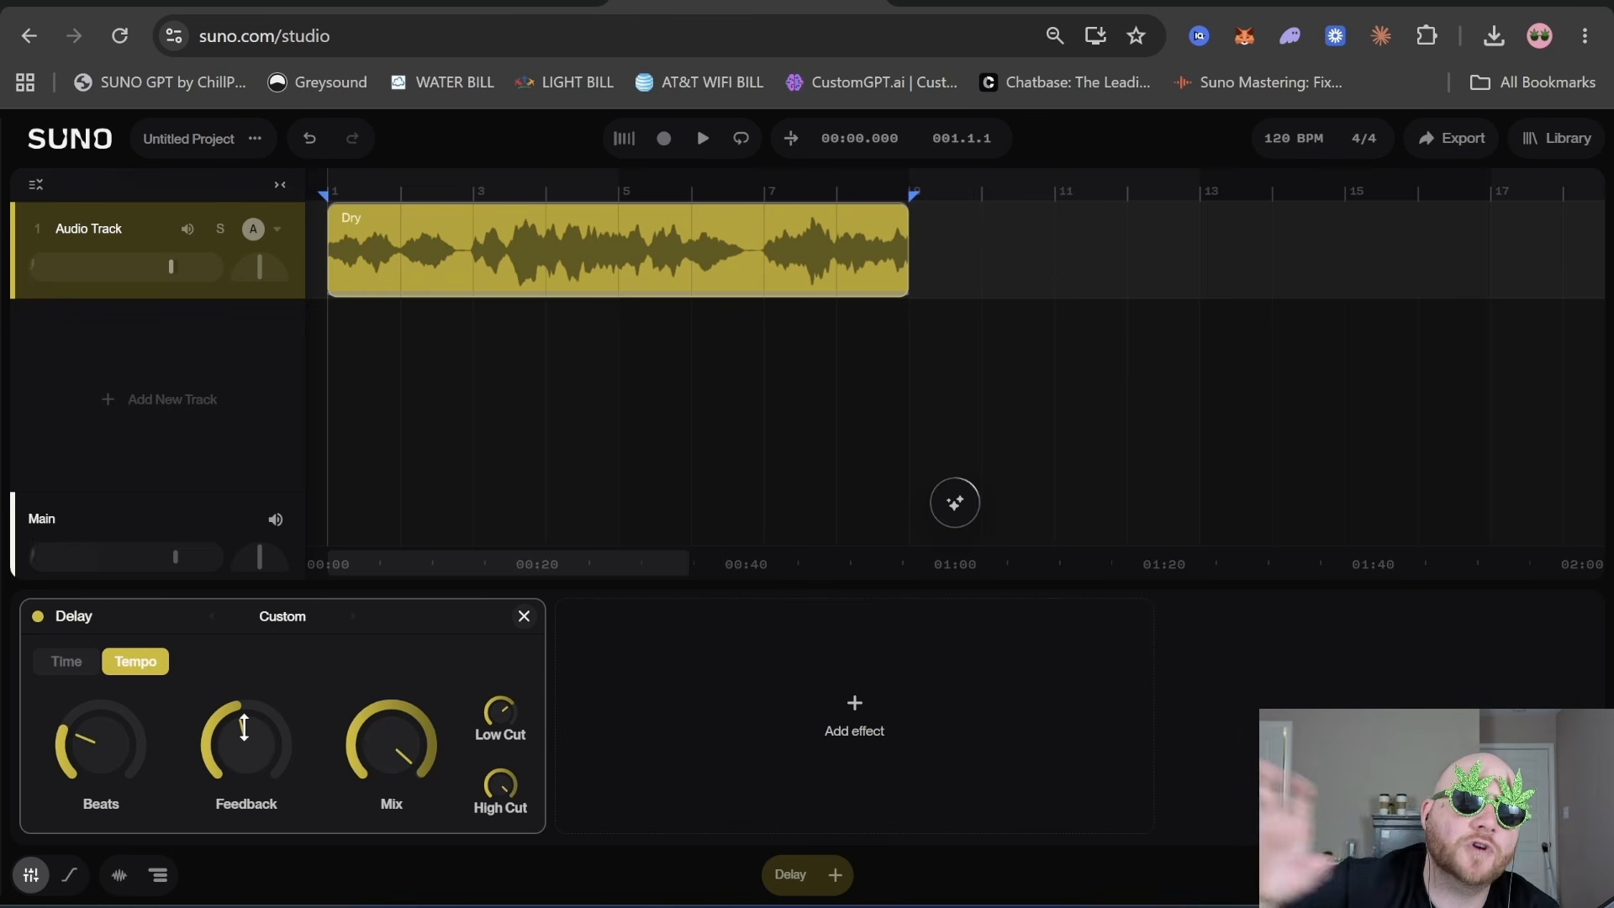
left_click_drag(496, 792, 502, 792)
key("space")
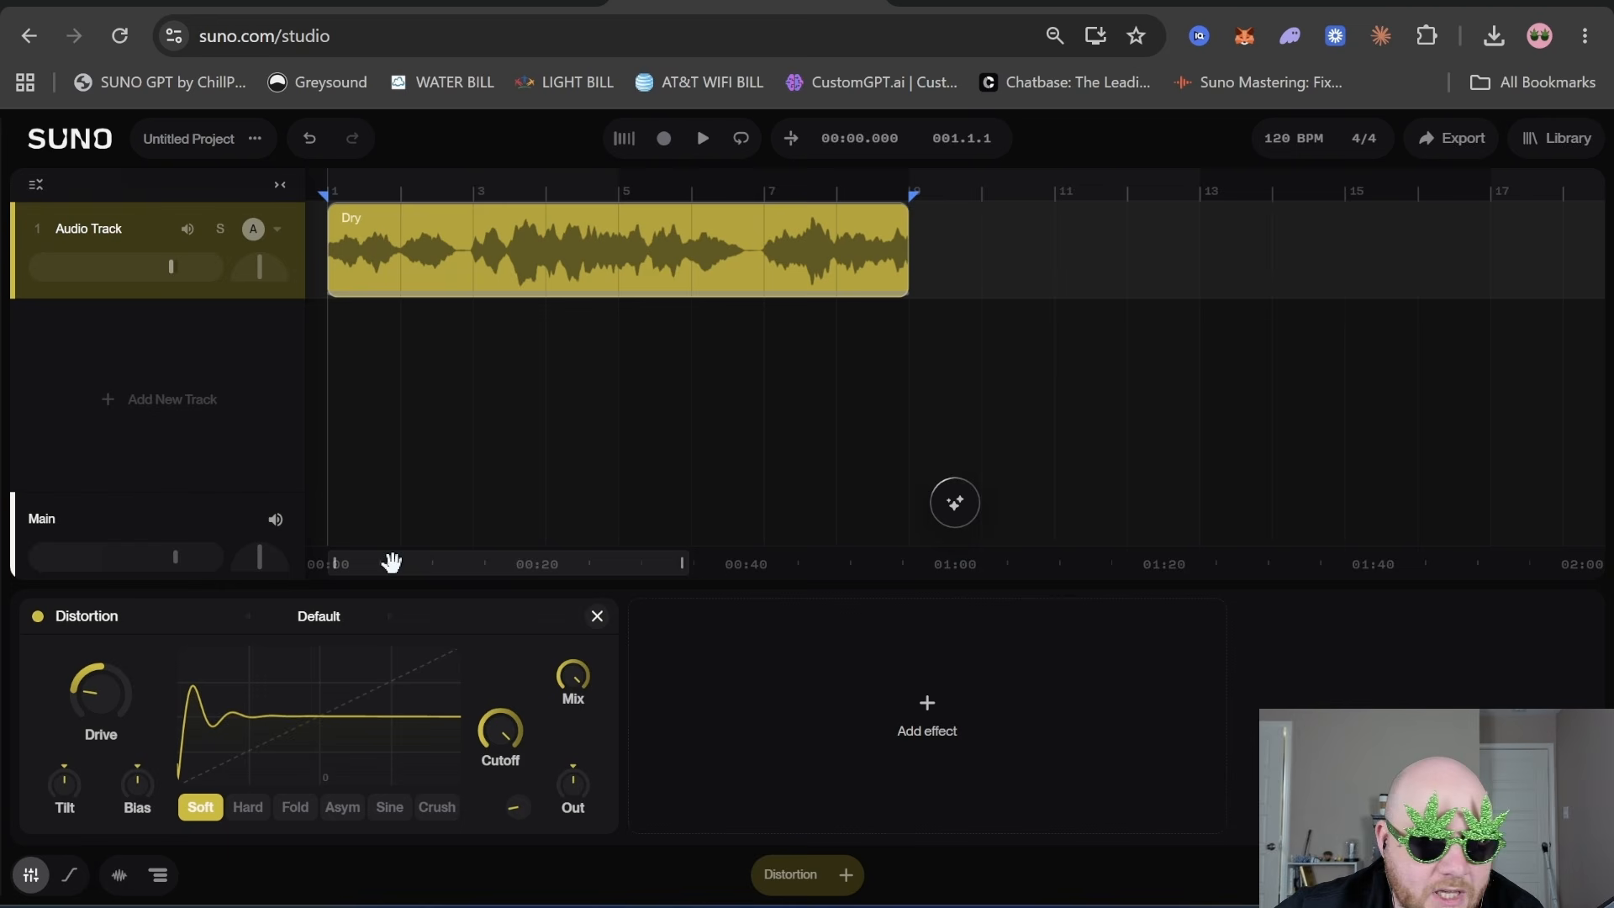
- Audition the Dry clip through Distortion, lowering the Main volume slightly and raising Drive to the middle of its range
left_click_drag(100, 691, 100, 693)
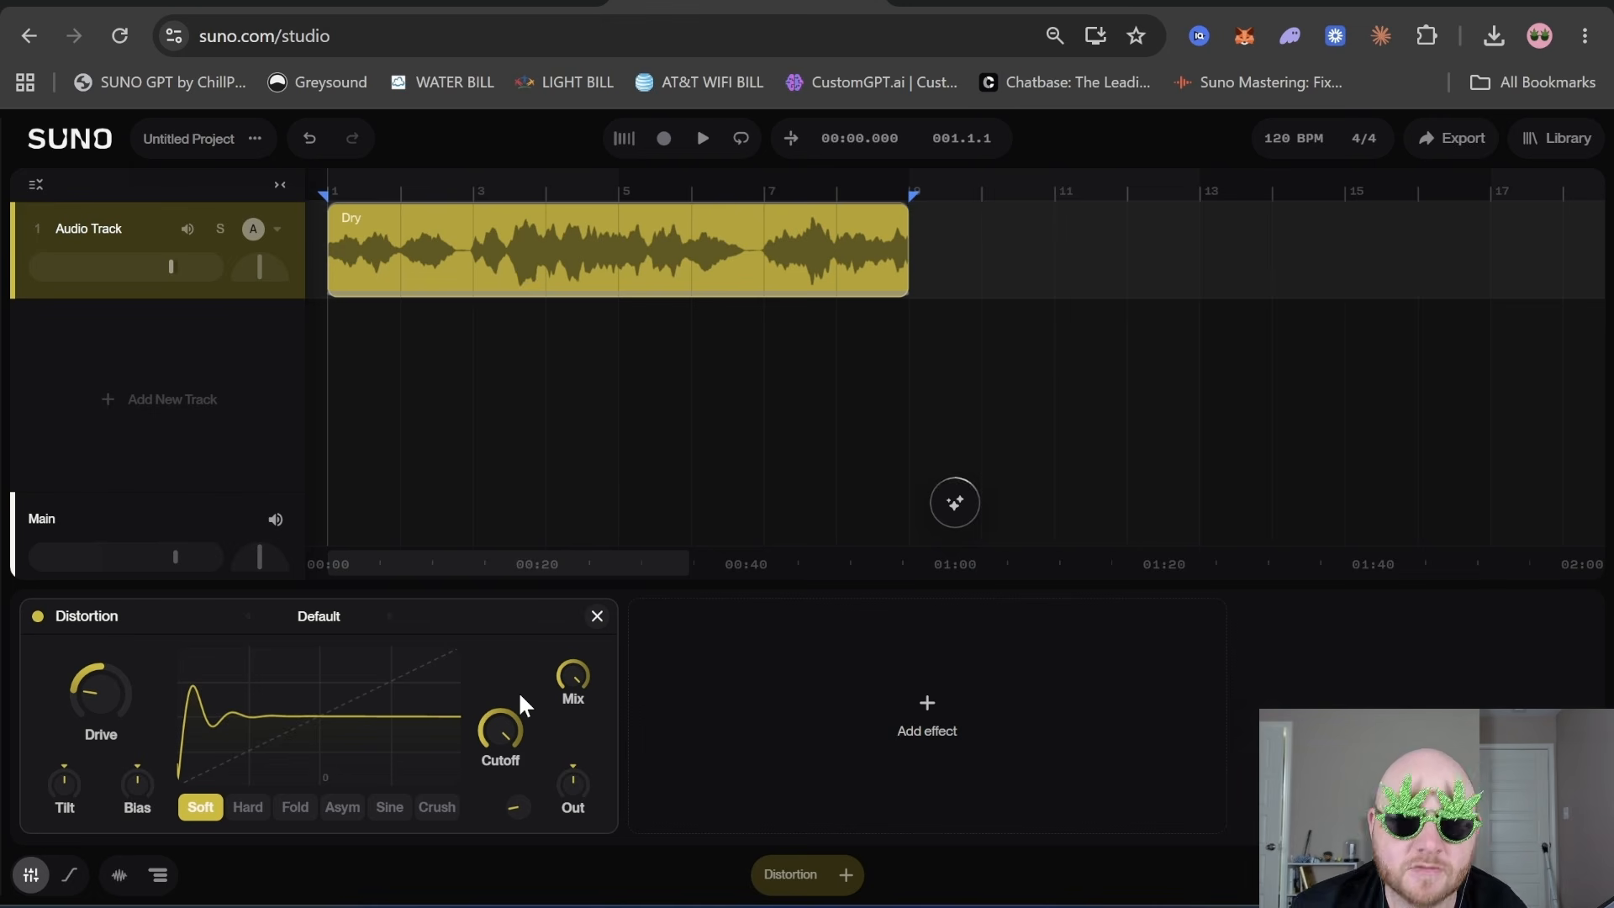
key("space")
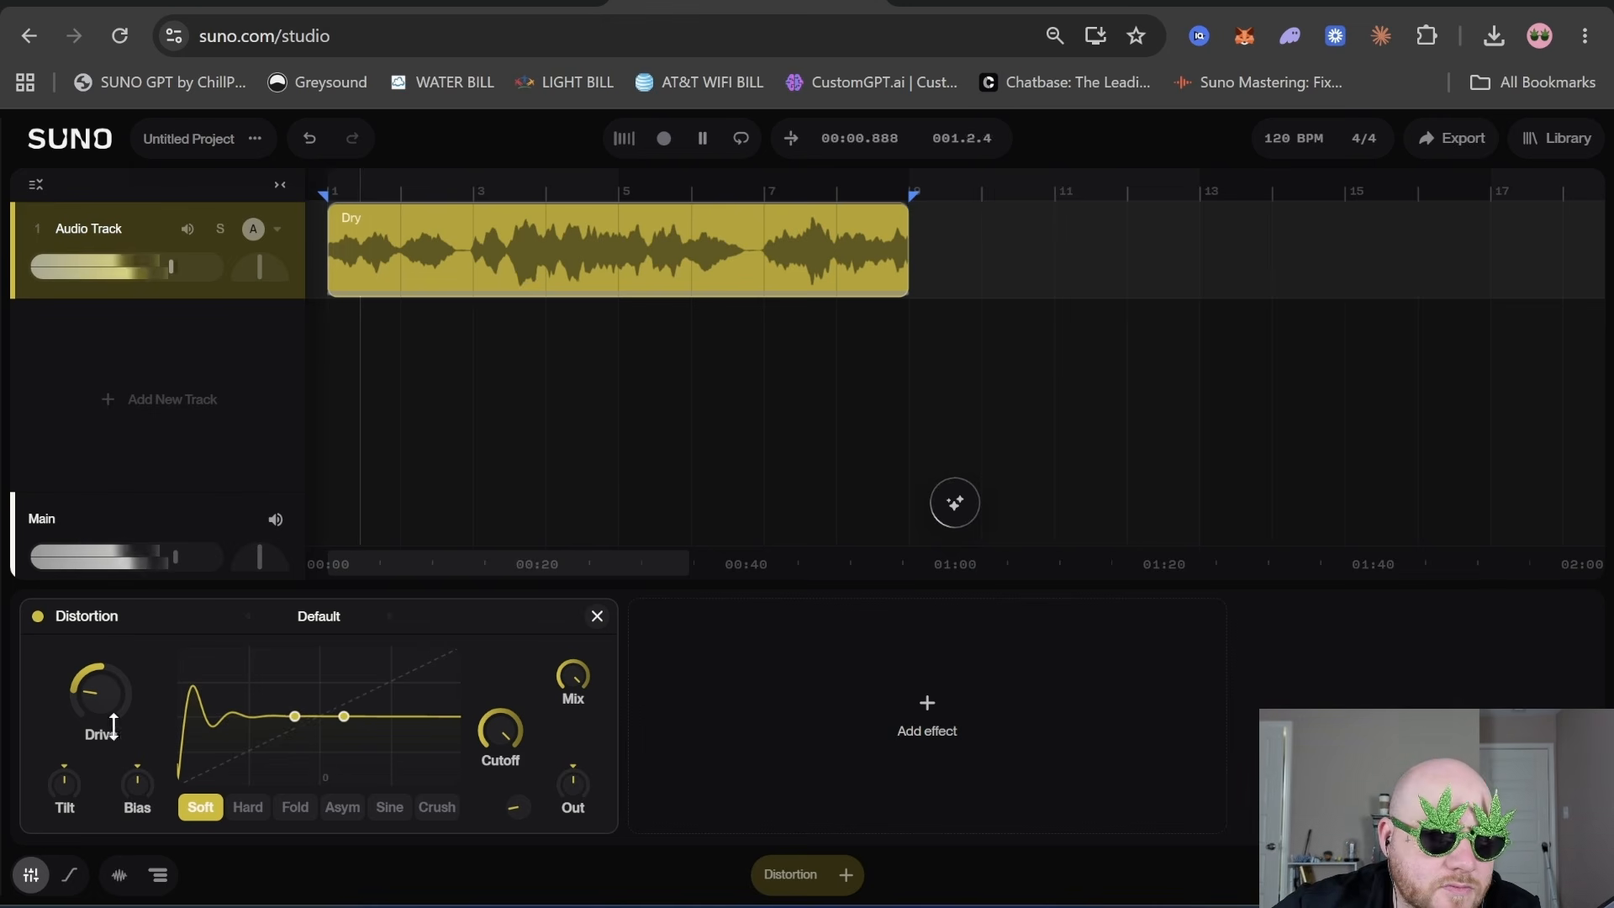
mouse_move(108, 719)
left_mouse_down()
mouse_move(108, 702)
mouse_move(108, 721)
left_mouse_up()
left_click_drag(171, 556, 154, 557)
left_click_drag(92, 694, 93, 686)
key("space")
- Raise the Distortion's Tilt slightly above centre, set Drive to maximum, and lower Out well below centre
left_click_drag(63, 783, 63, 774)
mouse_move(573, 676)
left_mouse_down()
mouse_move(573, 662)
mouse_move(577, 677)
left_mouse_up()
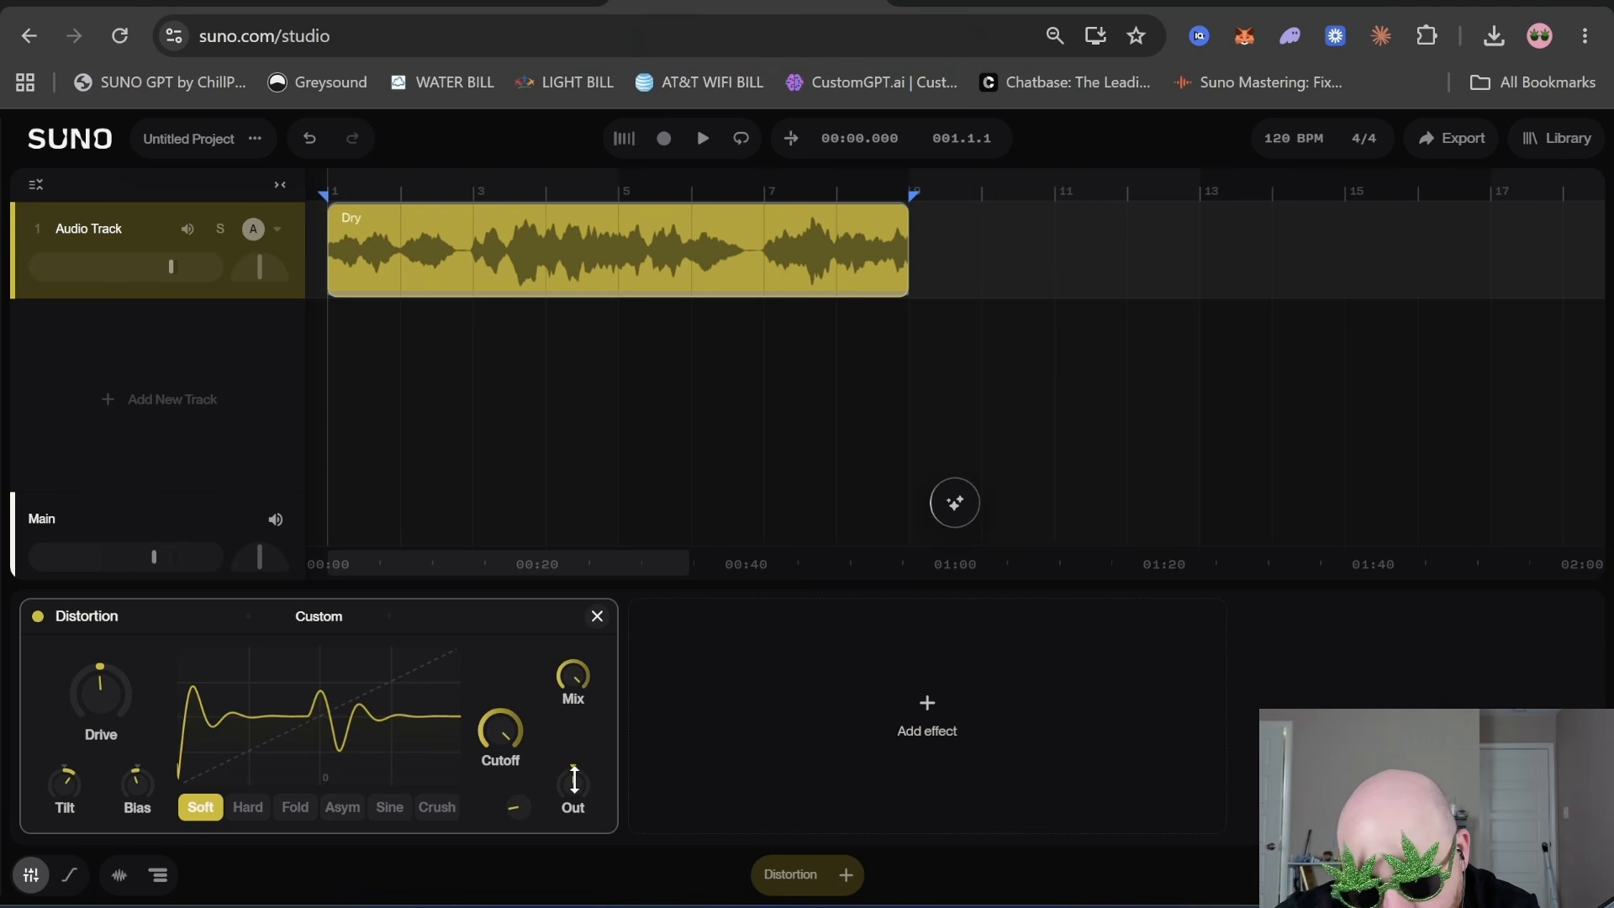
left_click_drag(574, 780, 577, 789)
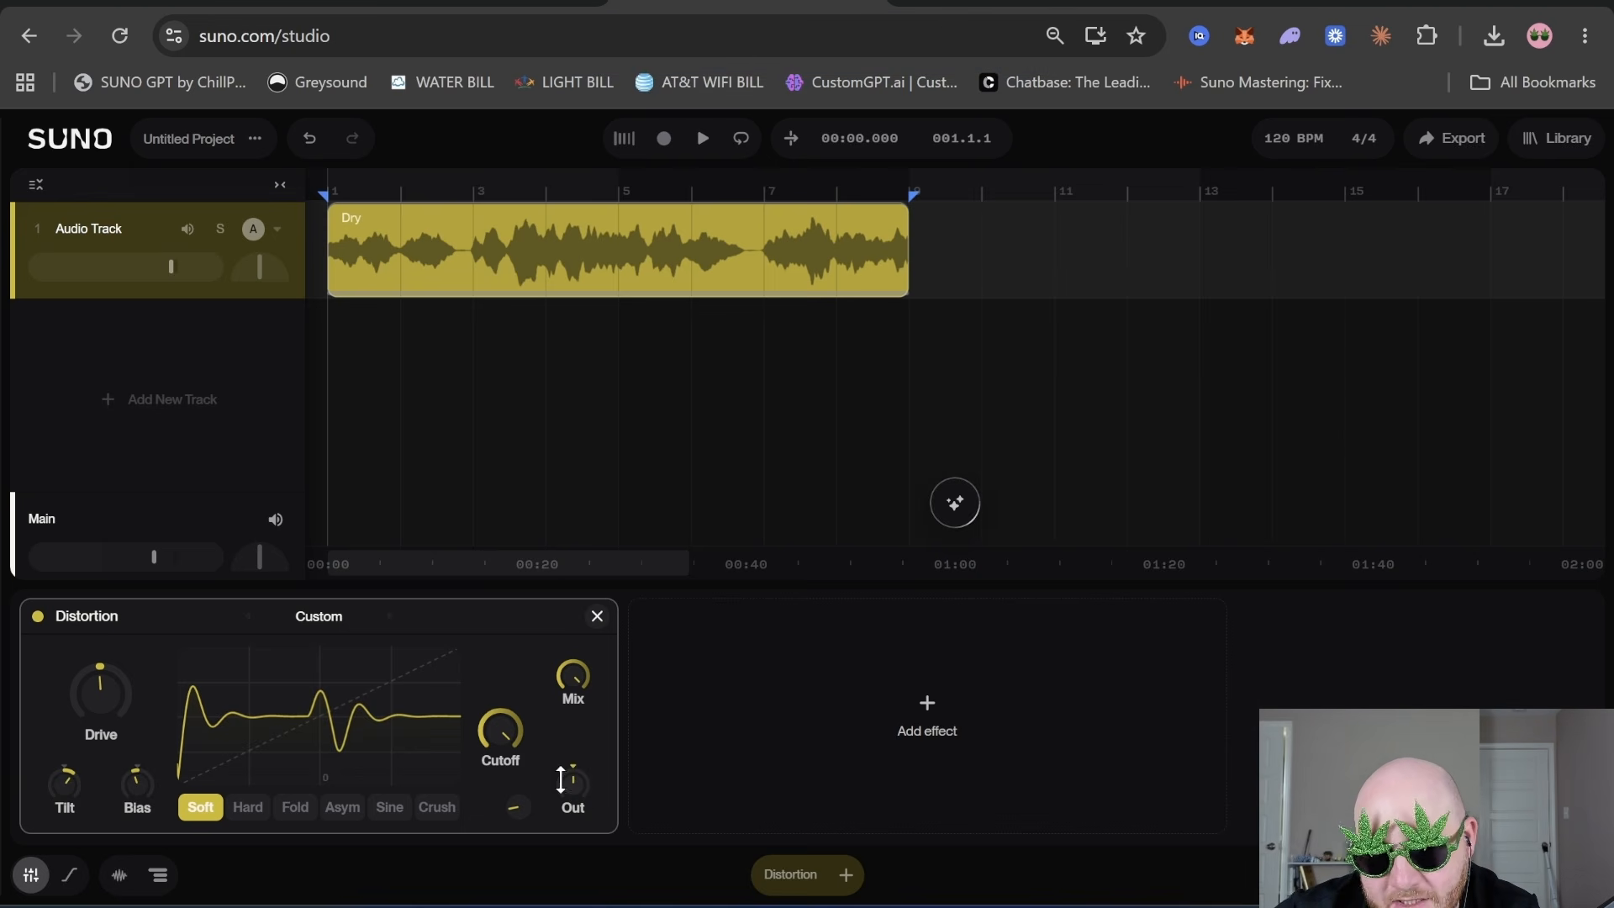
left_click_drag(99, 703, 99, 702)
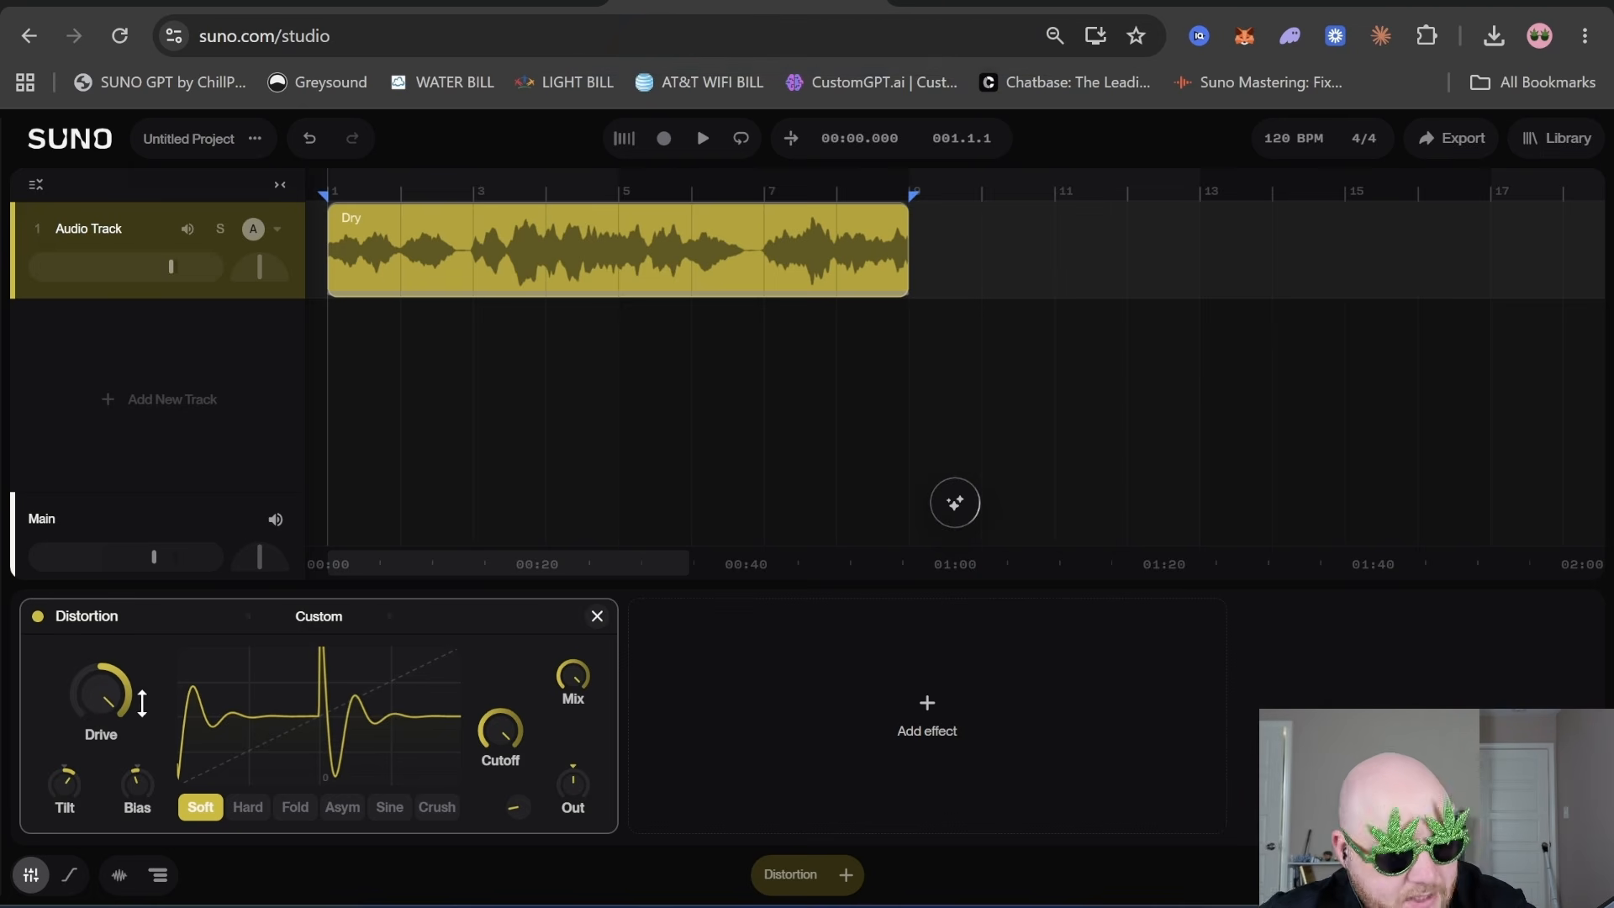
left_click_drag(572, 785, 570, 784)
- Play the Dry clip and switch the Distortion type to Sine
key("space")
left_click(389, 807)
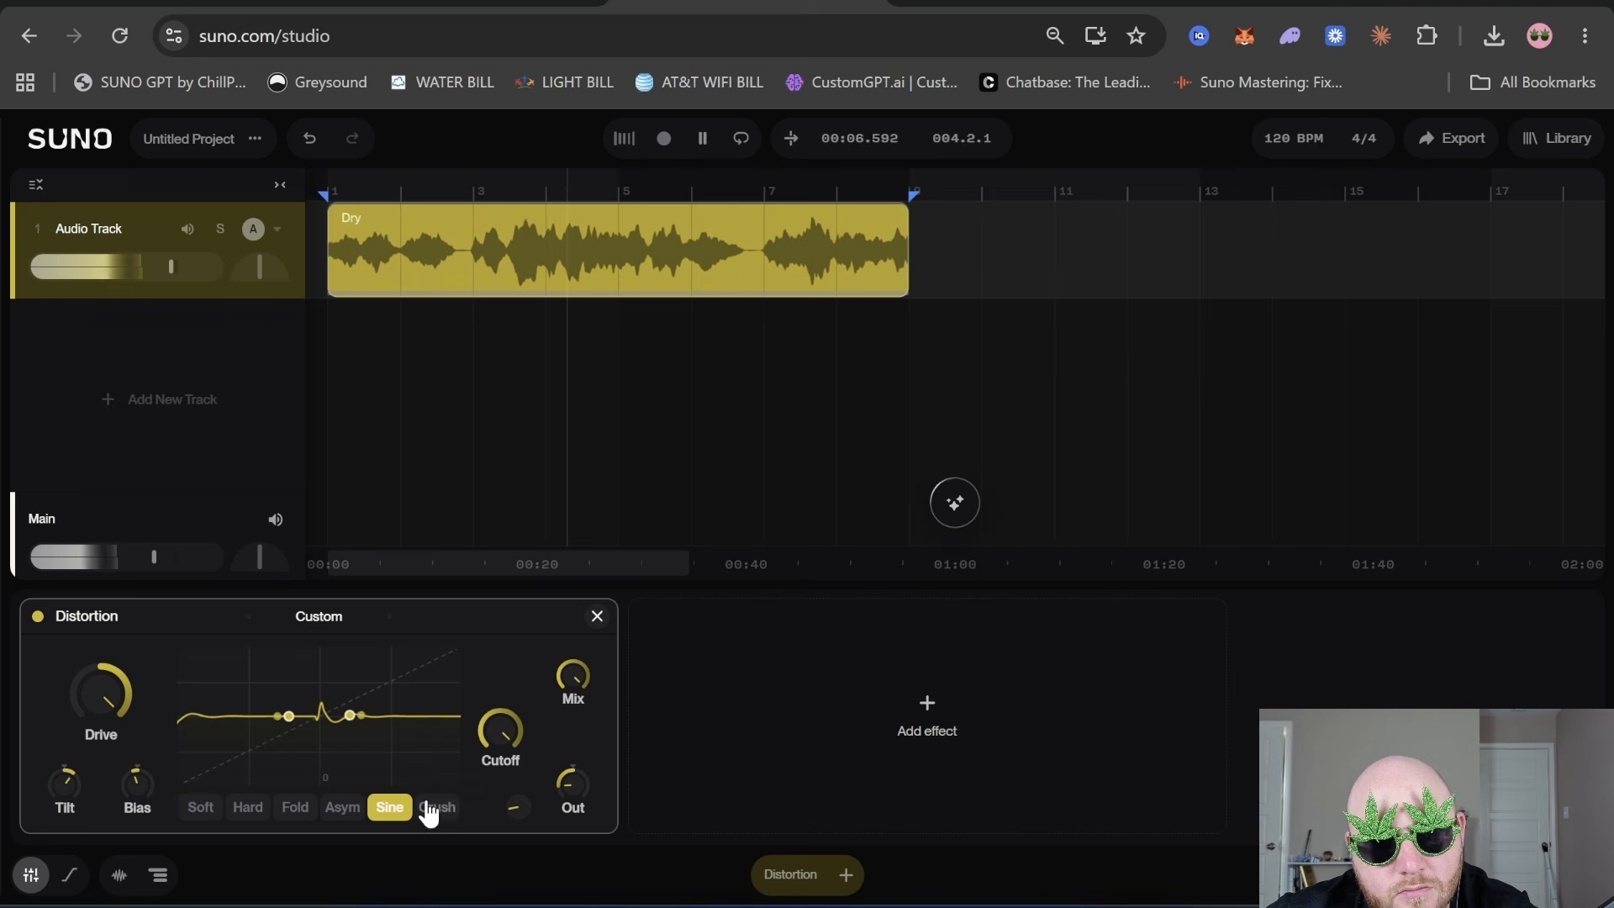
key("space")
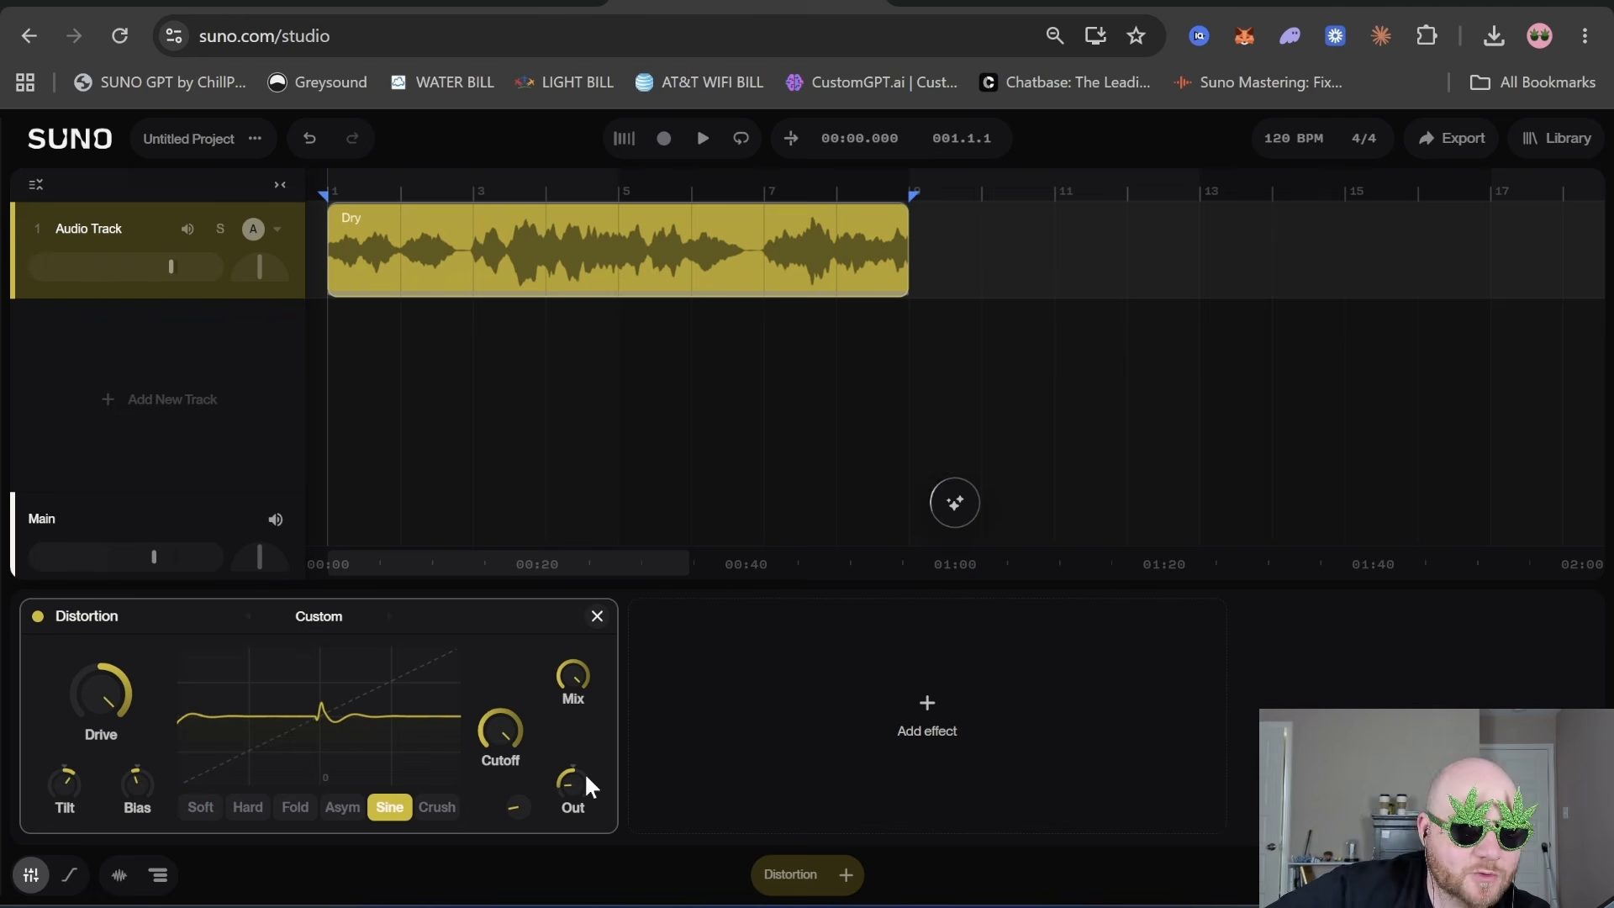
- Add a Convolution effect after the Distortion, load Halls - Boreal Chapel, and audition the Dry clip
left_click(982, 748)
left_click(771, 654)
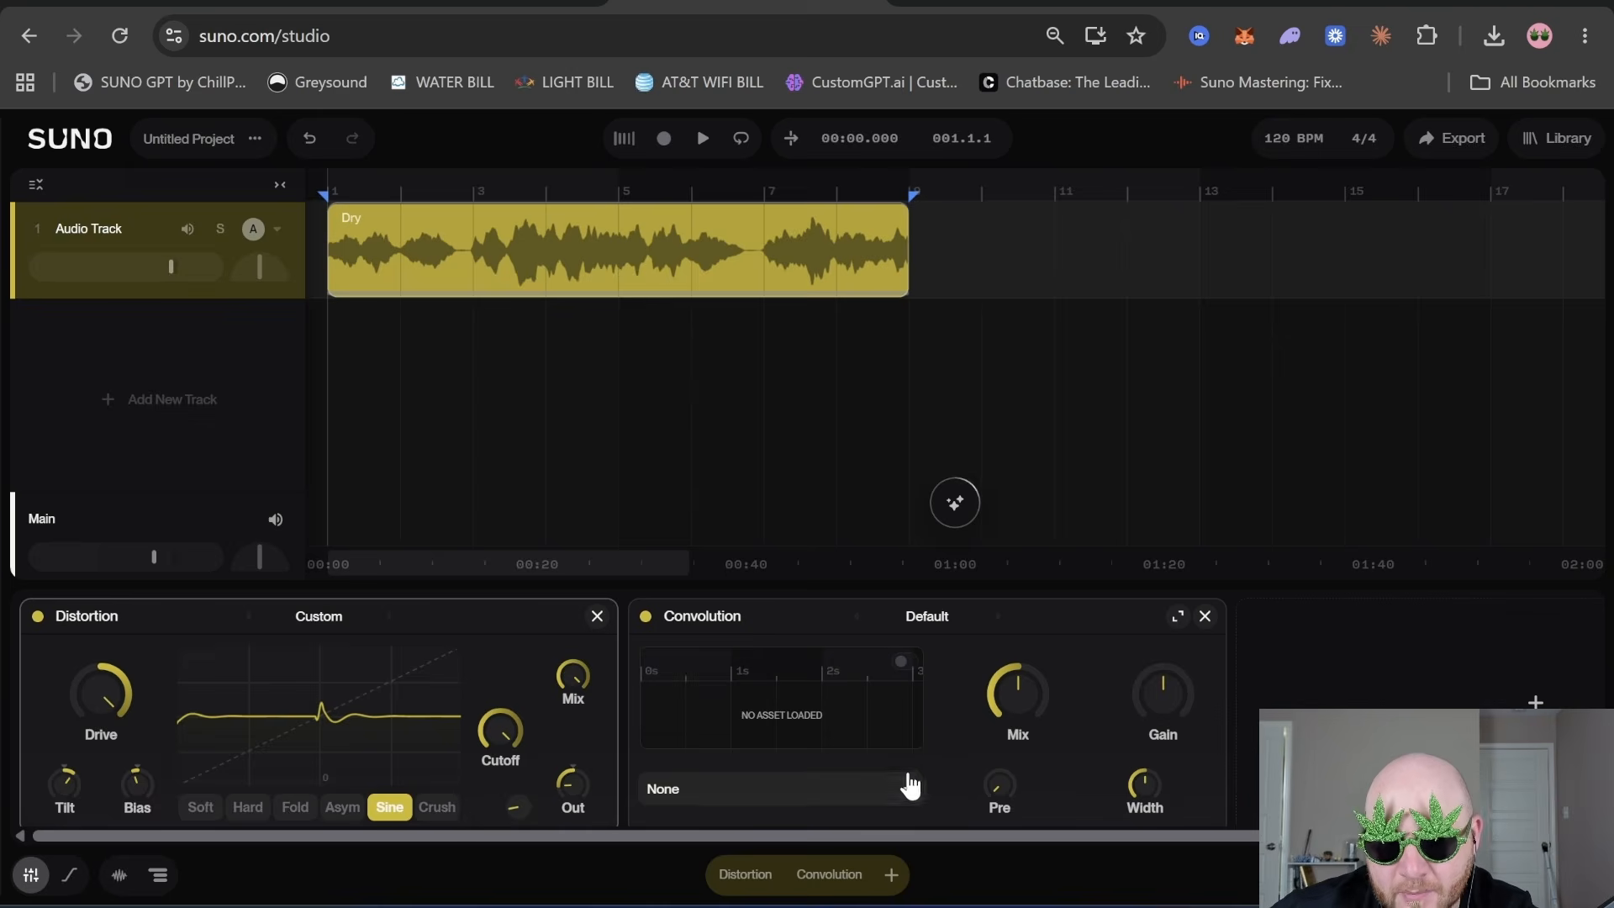
left_click(874, 787)
left_click(803, 462)
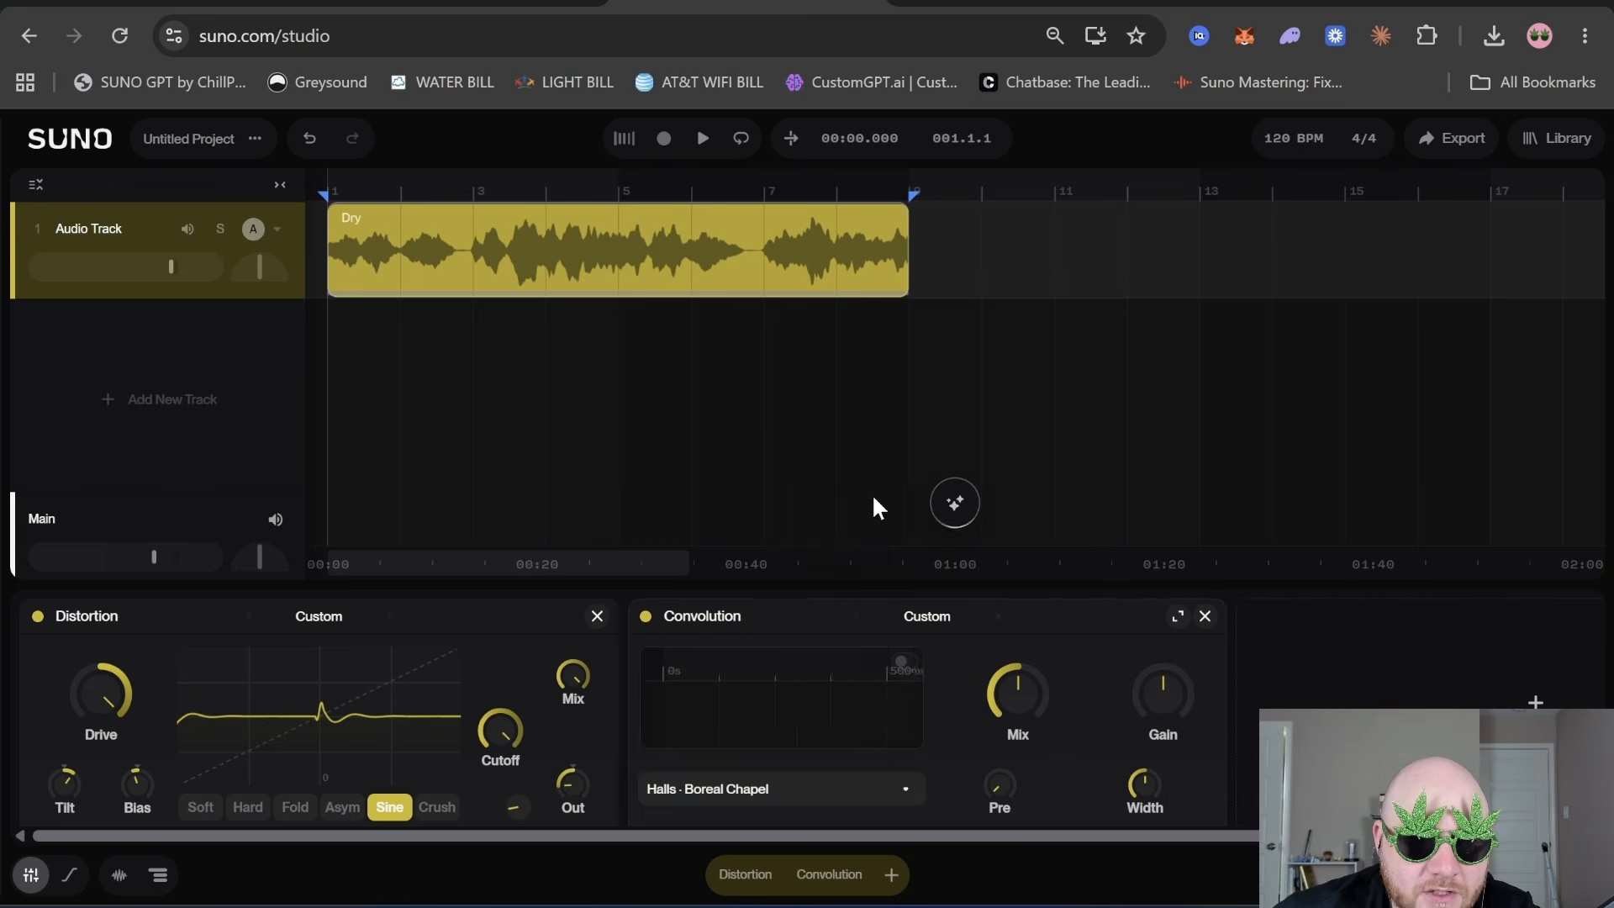
key("space")
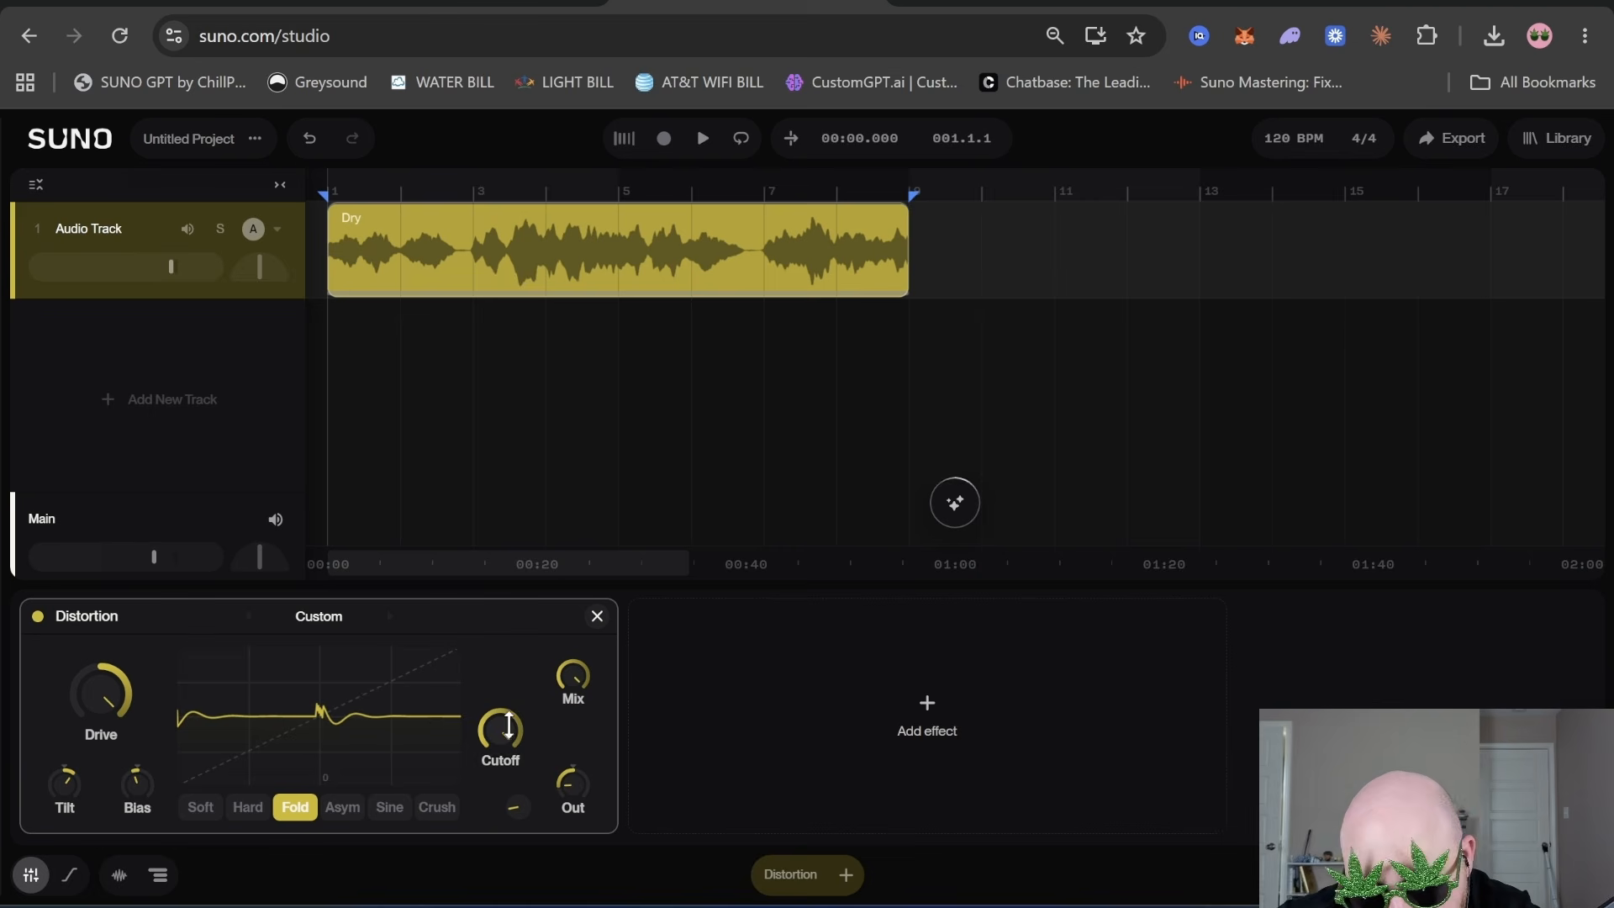
- Adjust the Distortion's Cutoff and audition the Dry clip with the Fold type
mouse_move(508, 725)
left_mouse_down()
mouse_move(516, 738)
mouse_move(493, 715)
mouse_move(493, 744)
mouse_move(493, 719)
left_mouse_up()
key("space")
key("space")
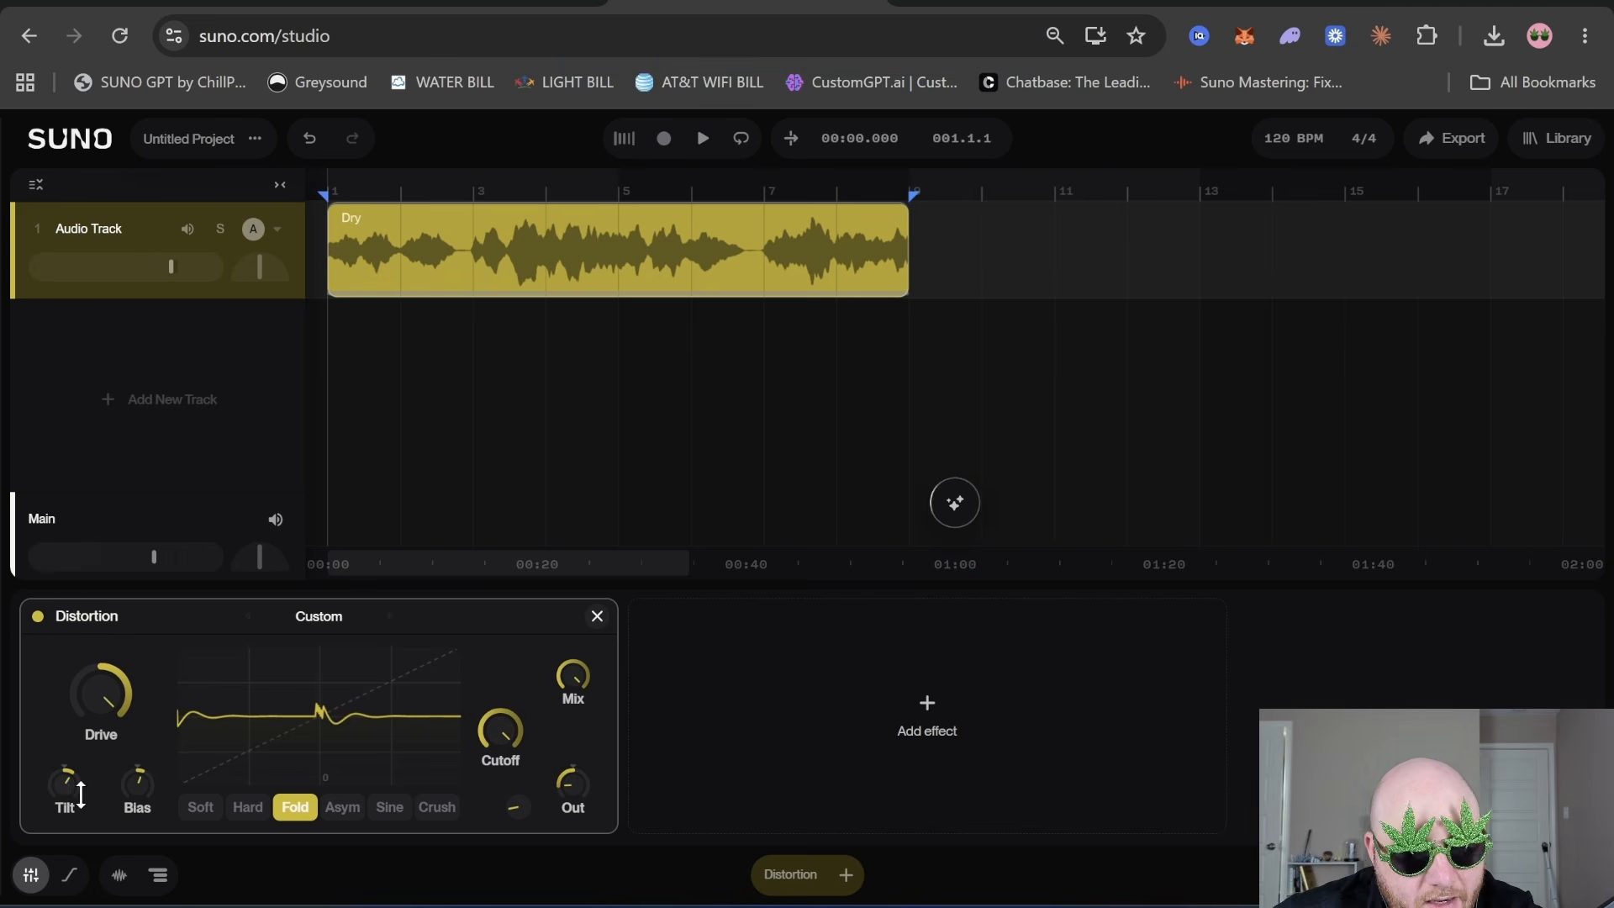
- Raise the Distortion's Bias above centre and lower Tilt below centre while auditioning the Dry clip
mouse_move(135, 784)
left_mouse_down()
mouse_move(64, 778)
mouse_move(132, 791)
mouse_move(137, 777)
left_mouse_up()
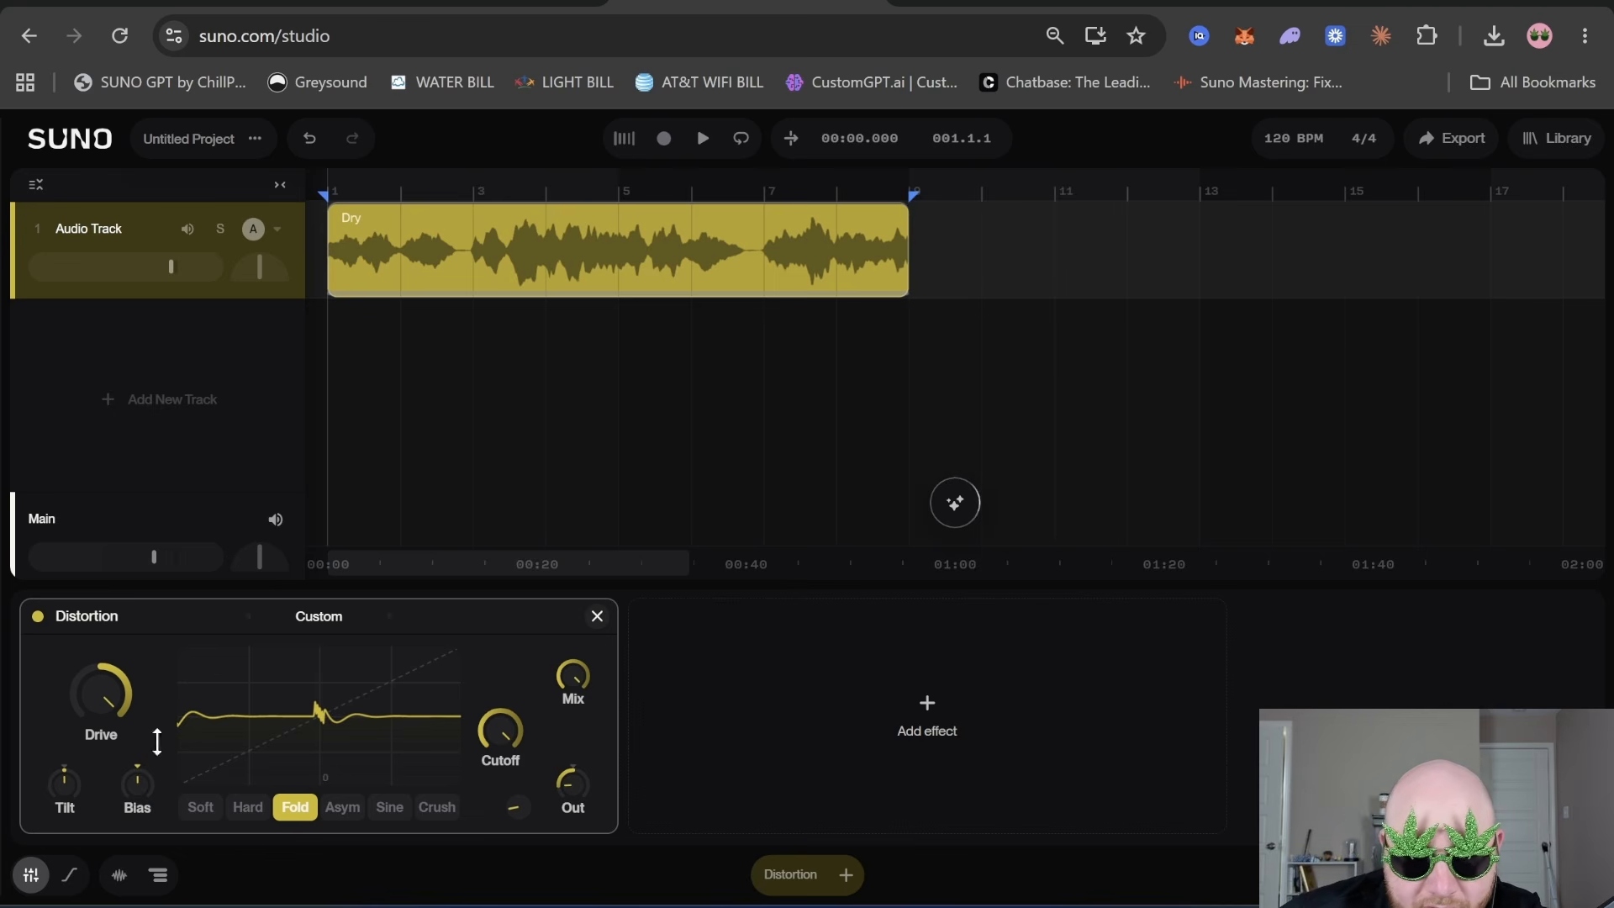
key("space")
left_click_drag(64, 783, 64, 789)
key("space")
- Compare the Distortion types by stepping through Hard, Fold, Asym and Sine, ending on Crush
left_click(247, 807)
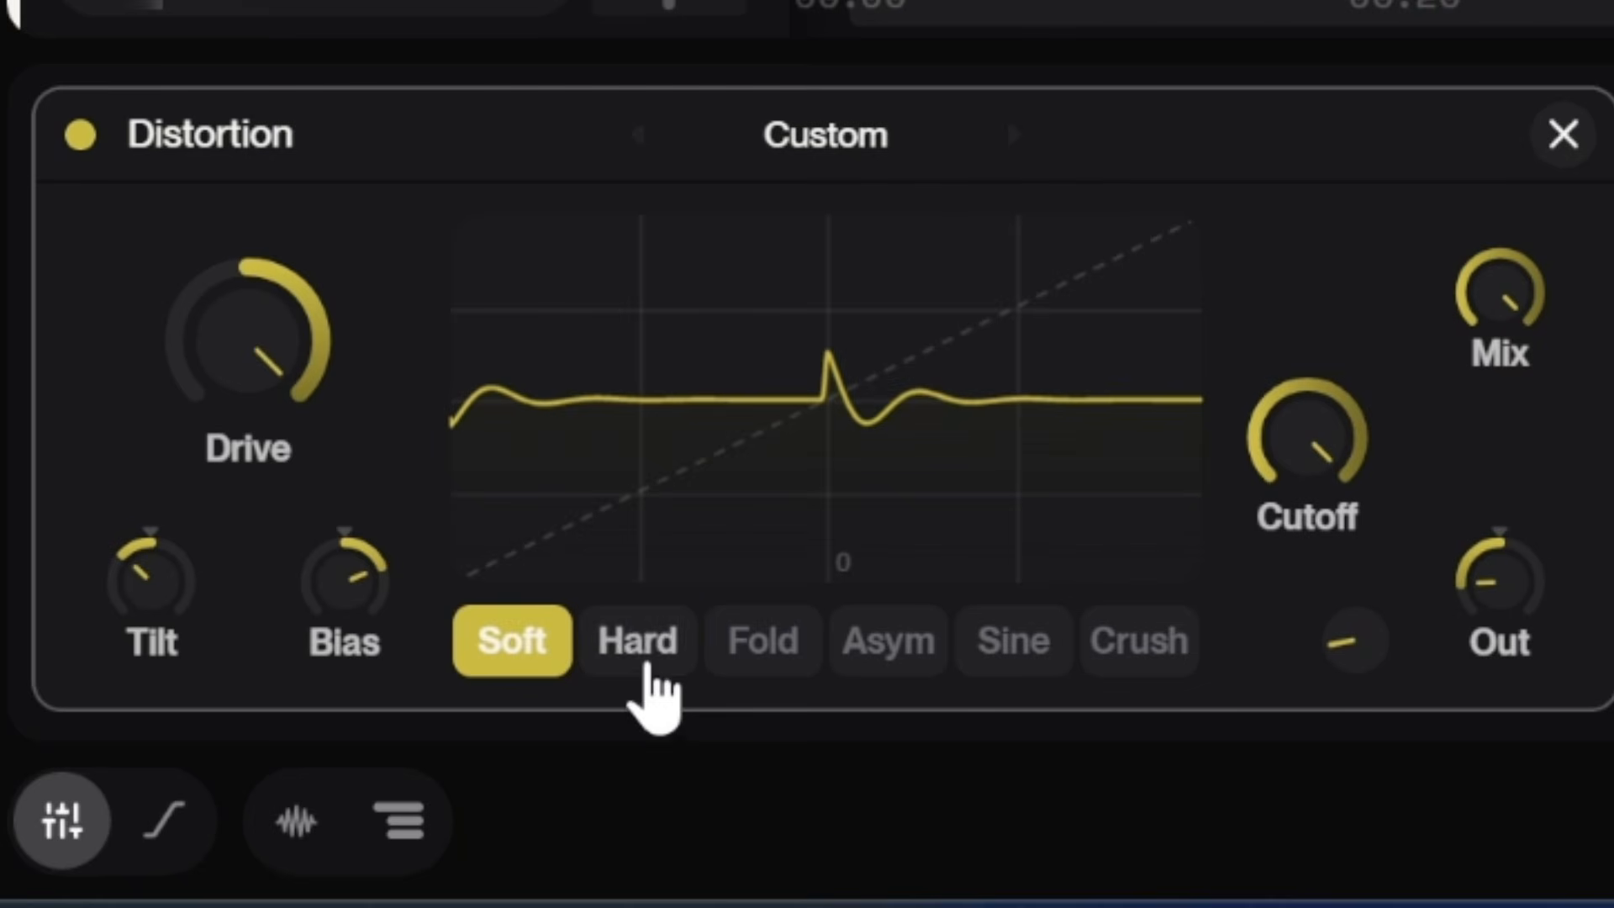
left_click(248, 810)
left_click(295, 810)
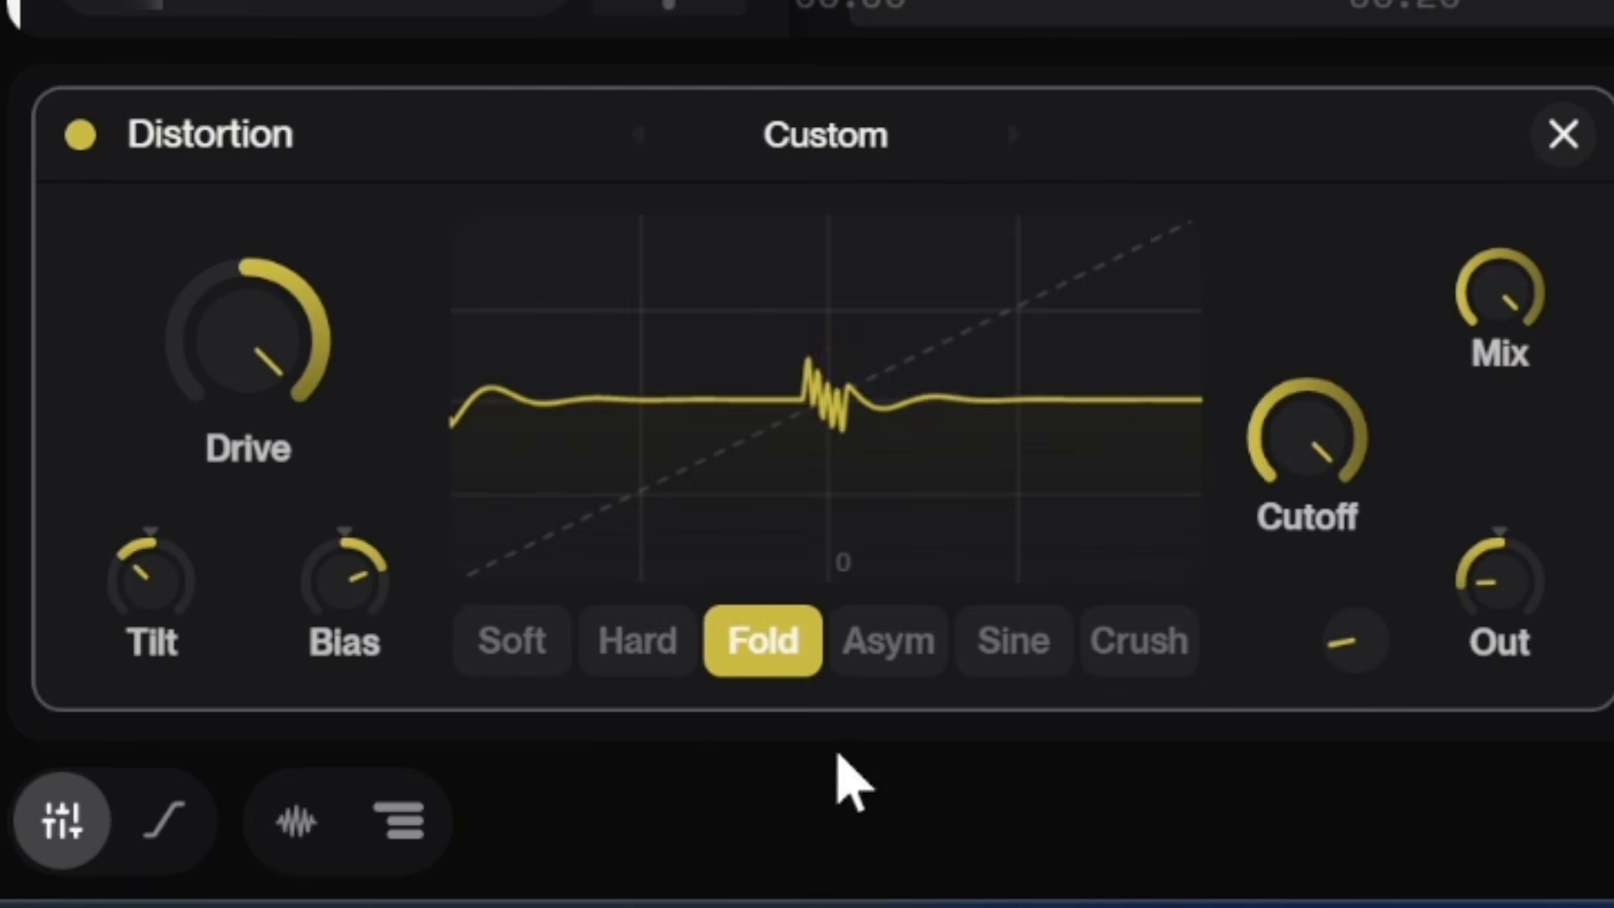
left_click(893, 651)
left_click(1017, 664)
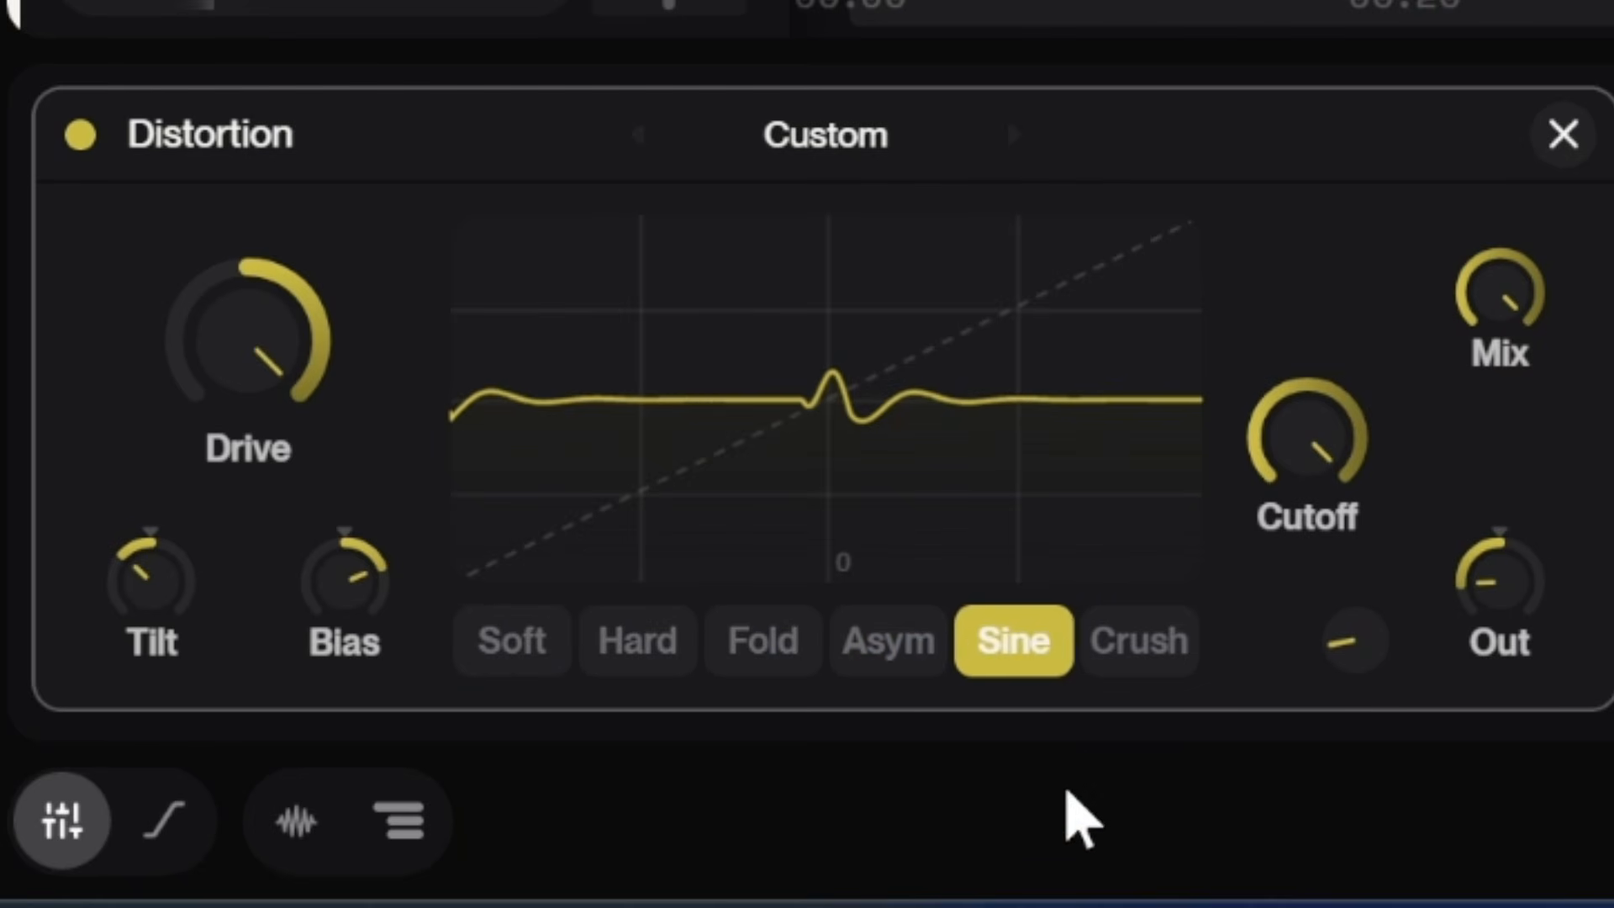
left_click(1143, 664)
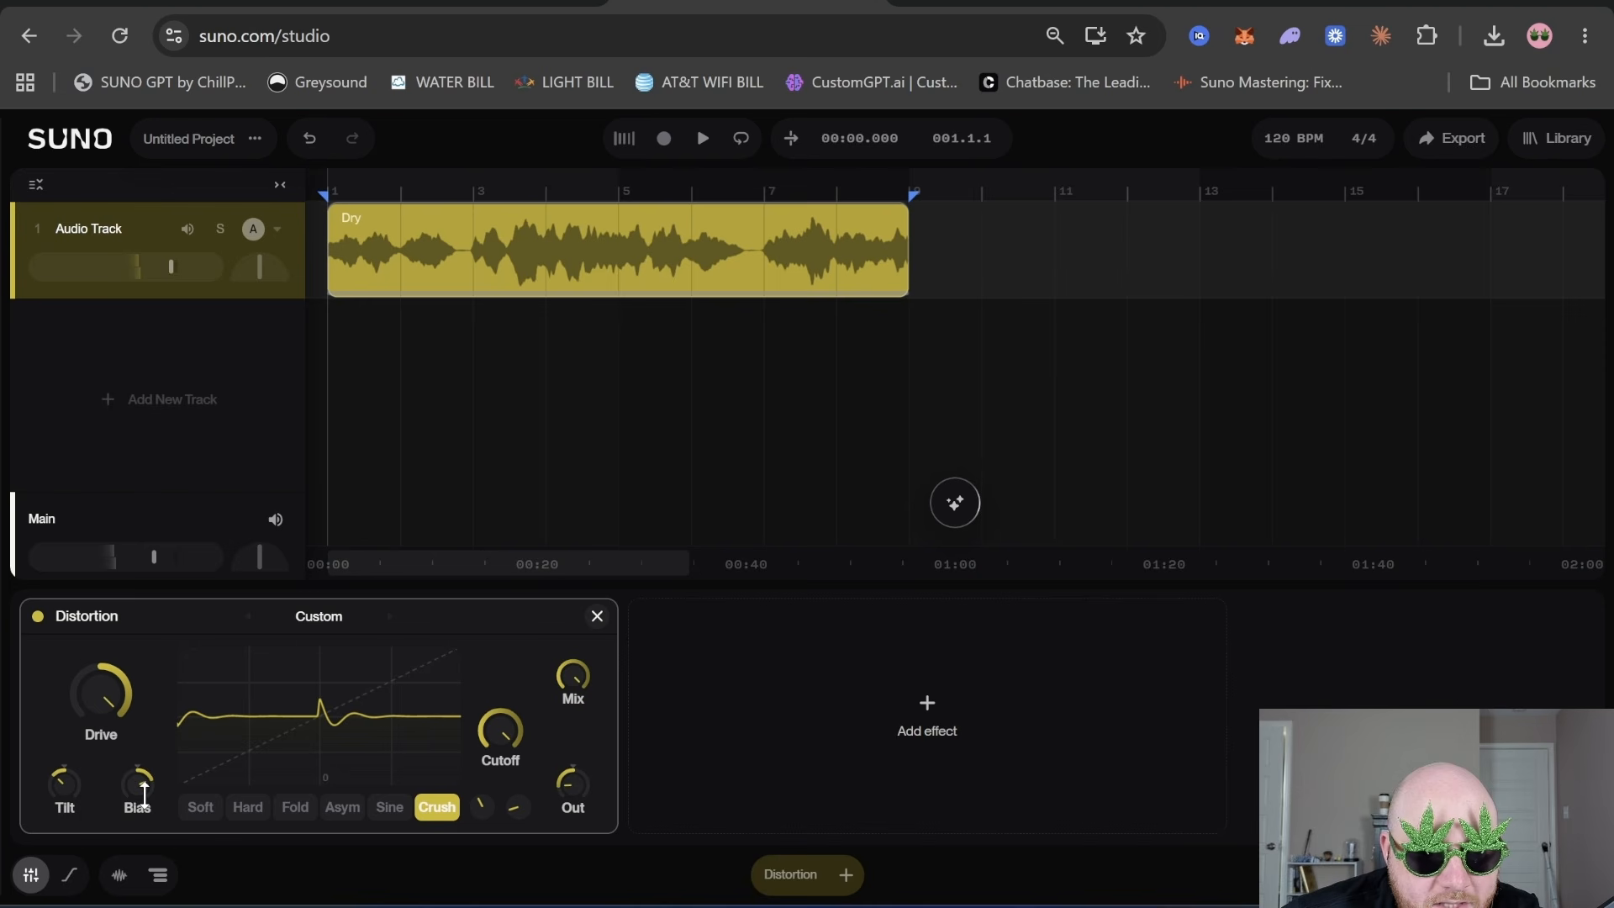
- Replace the Distortion with an EQ, return Band 2 to zero gain, and select Band 3
left_click(597, 616)
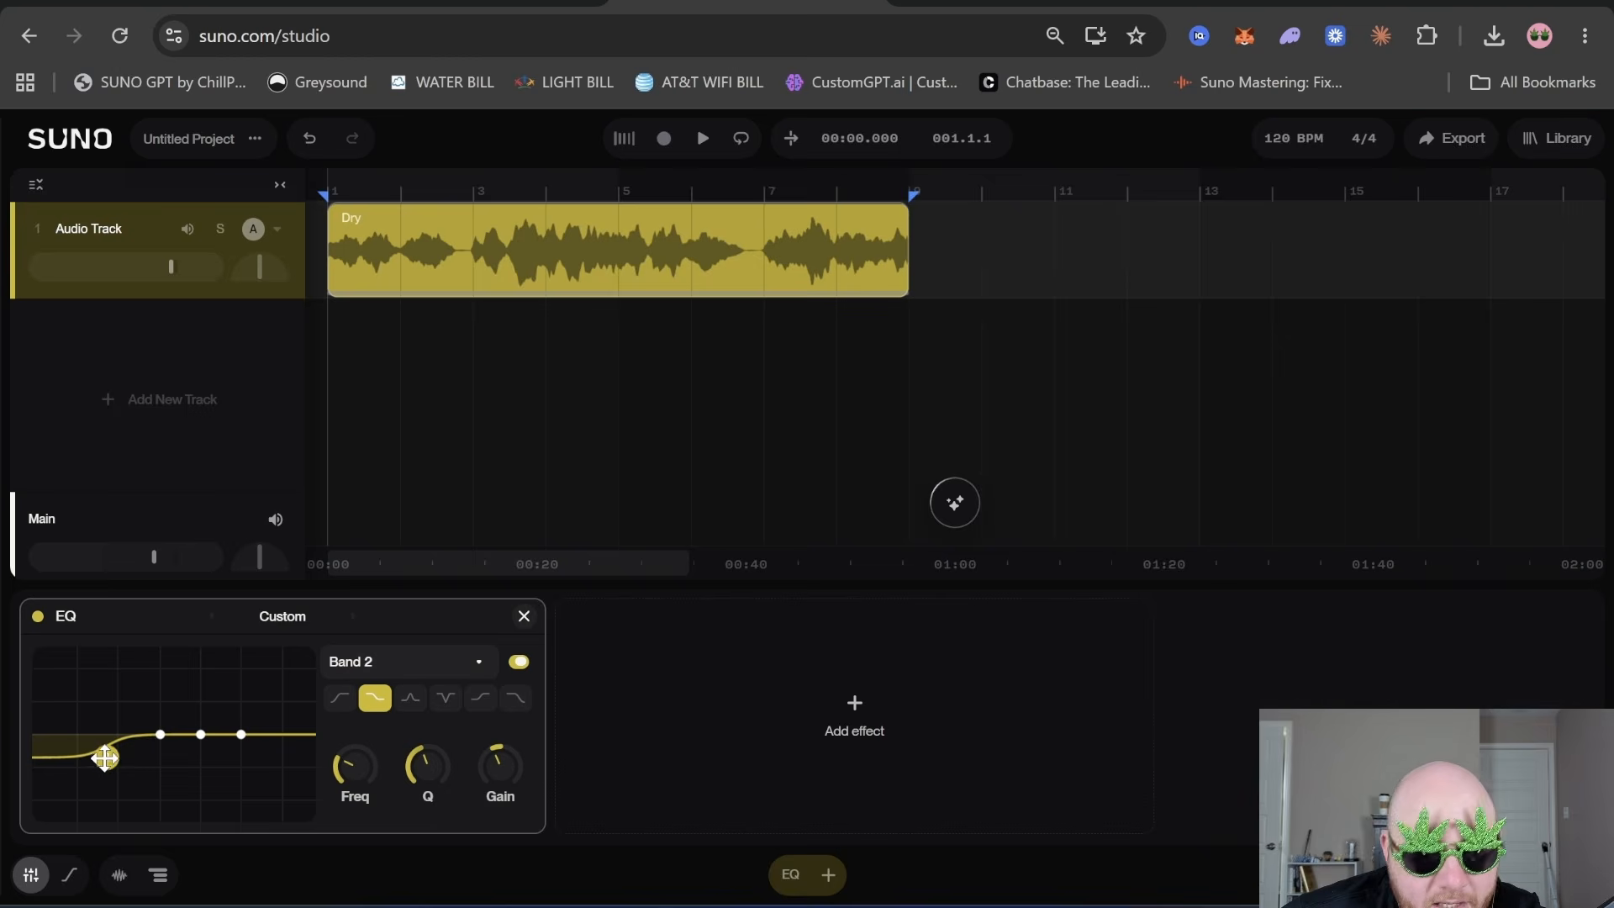
mouse_move(104, 758)
left_mouse_down()
mouse_move(79, 750)
mouse_move(119, 732)
left_mouse_up()
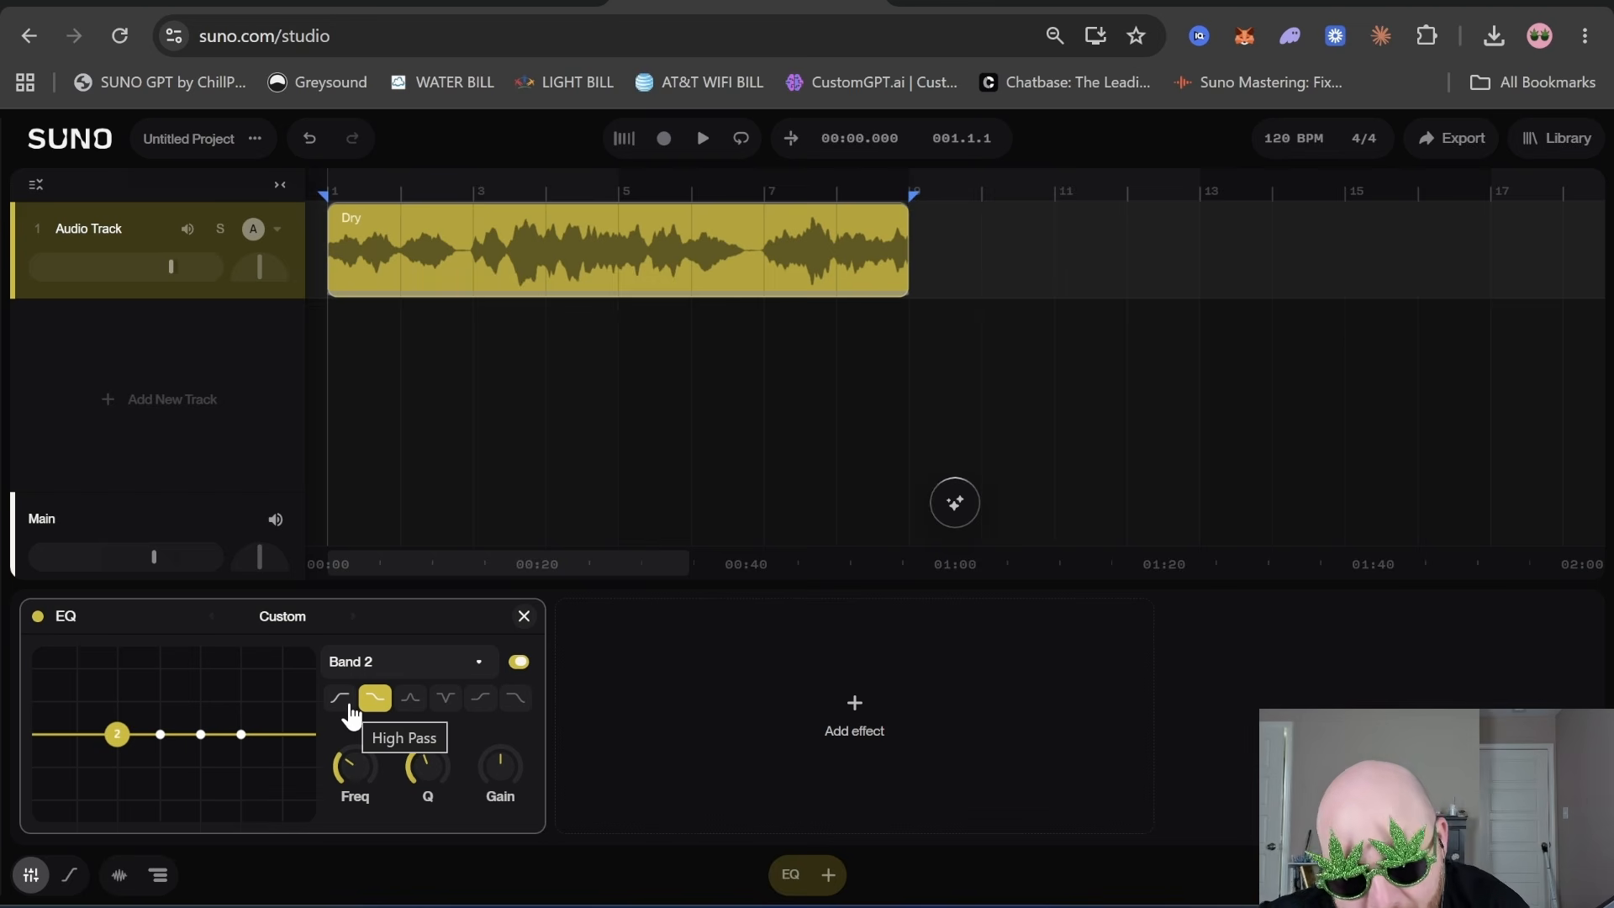
left_click(160, 734)
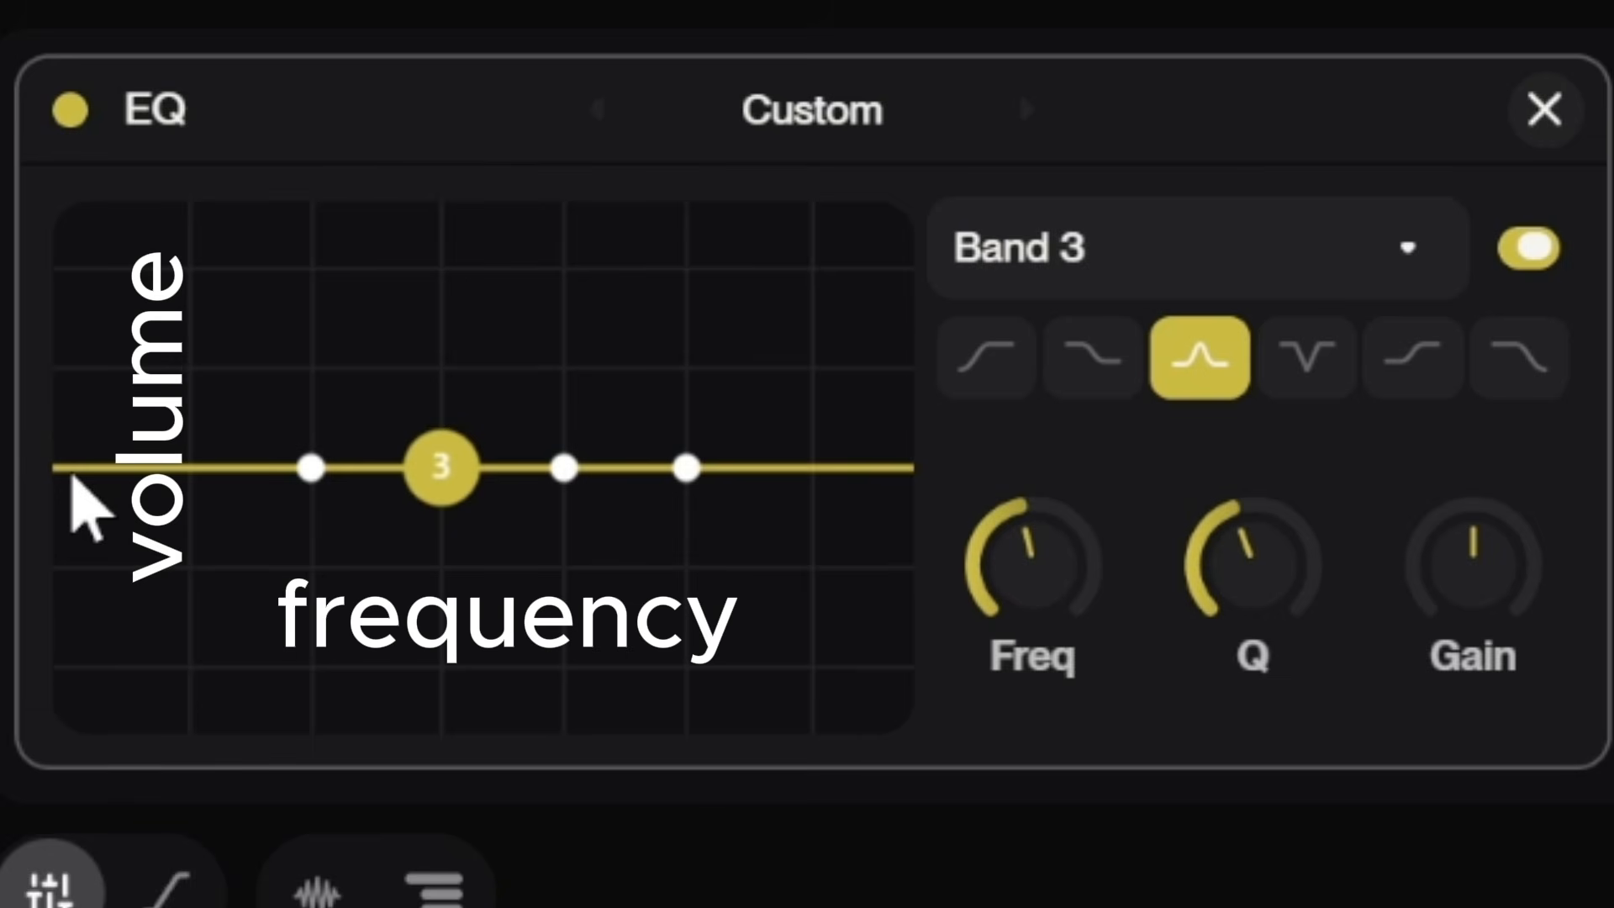
- Move EQ Band 2 to boost different low frequencies and audition the Dry clip
left_click_drag(311, 468, 249, 453)
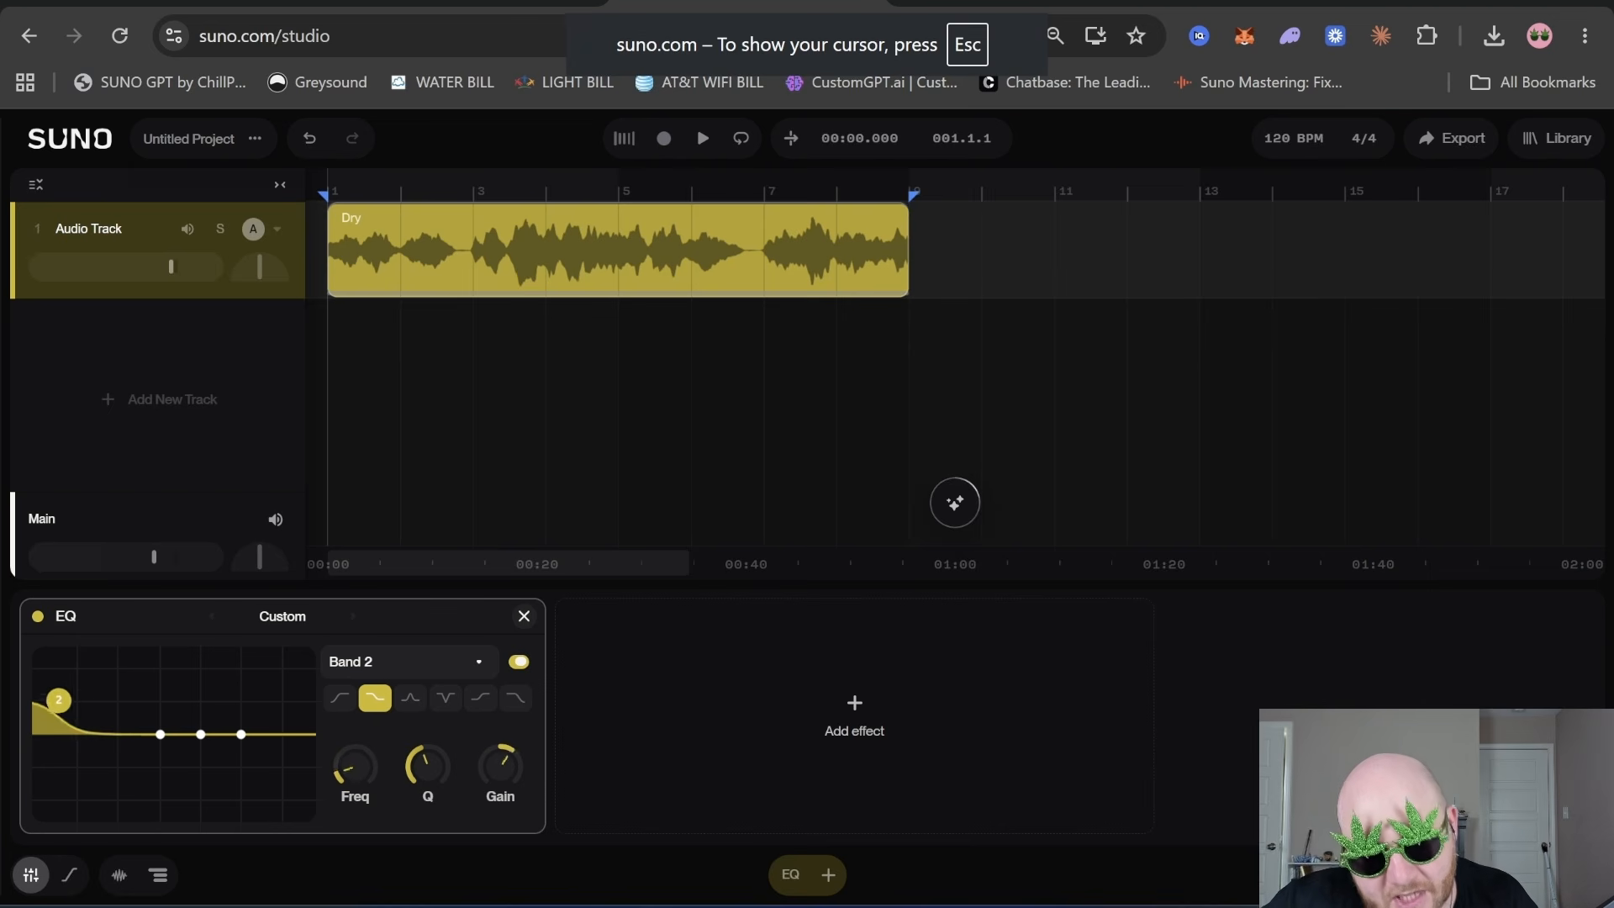
left_click_drag(97, 729, 147, 650)
key("space")
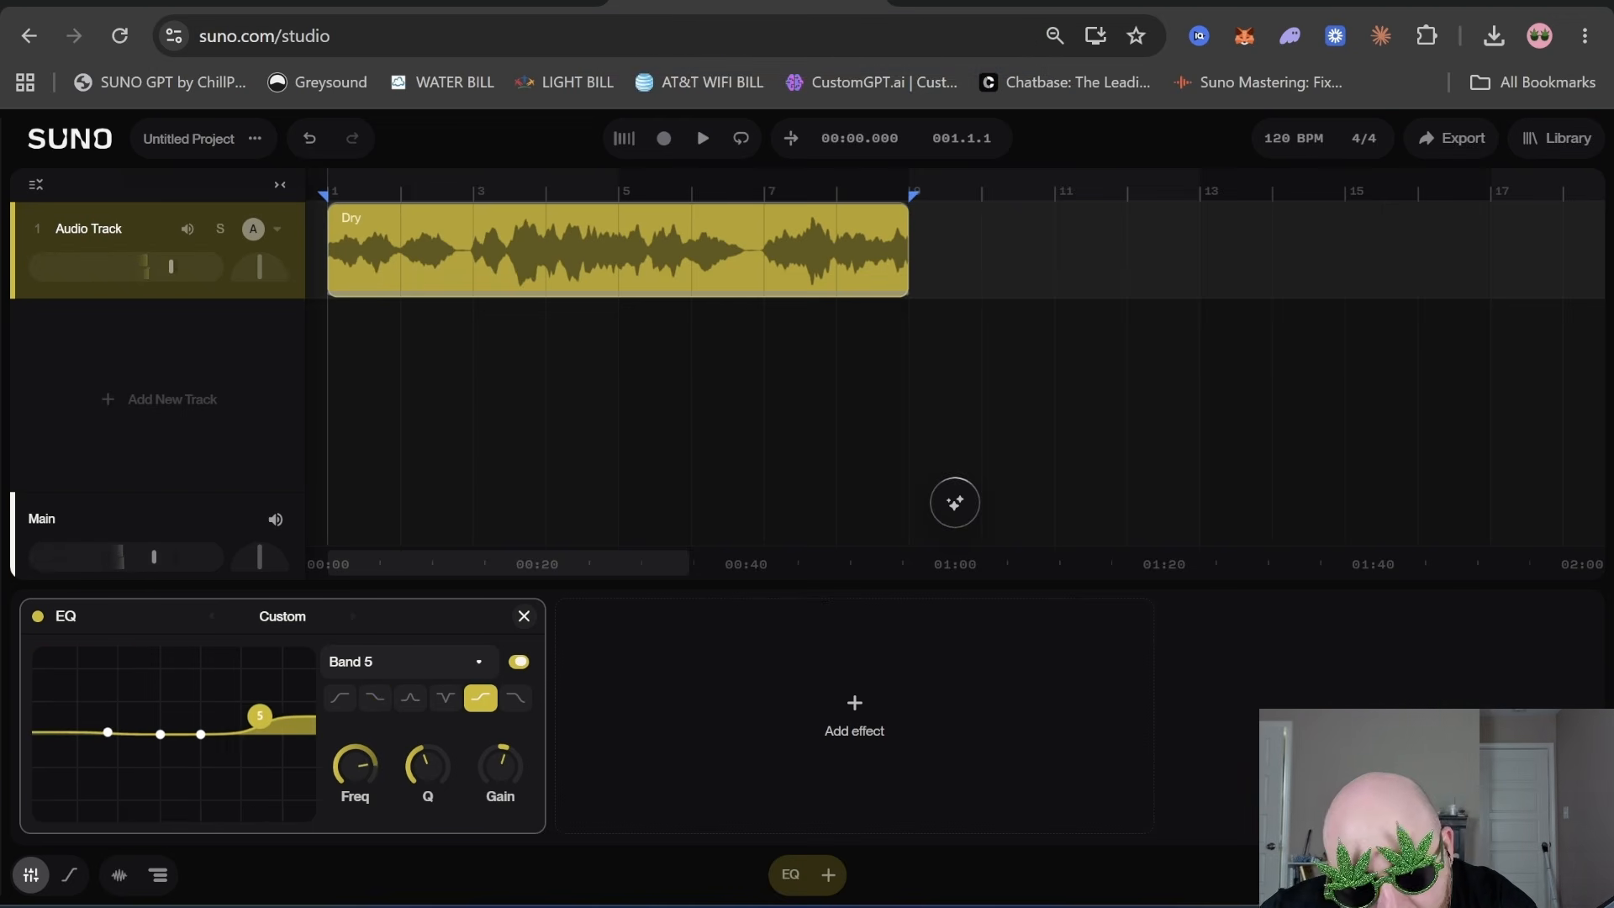
- Boost the high frequencies strongly with EQ Band 5 and play the Dry clip
left_click_drag(260, 716, 238, 671)
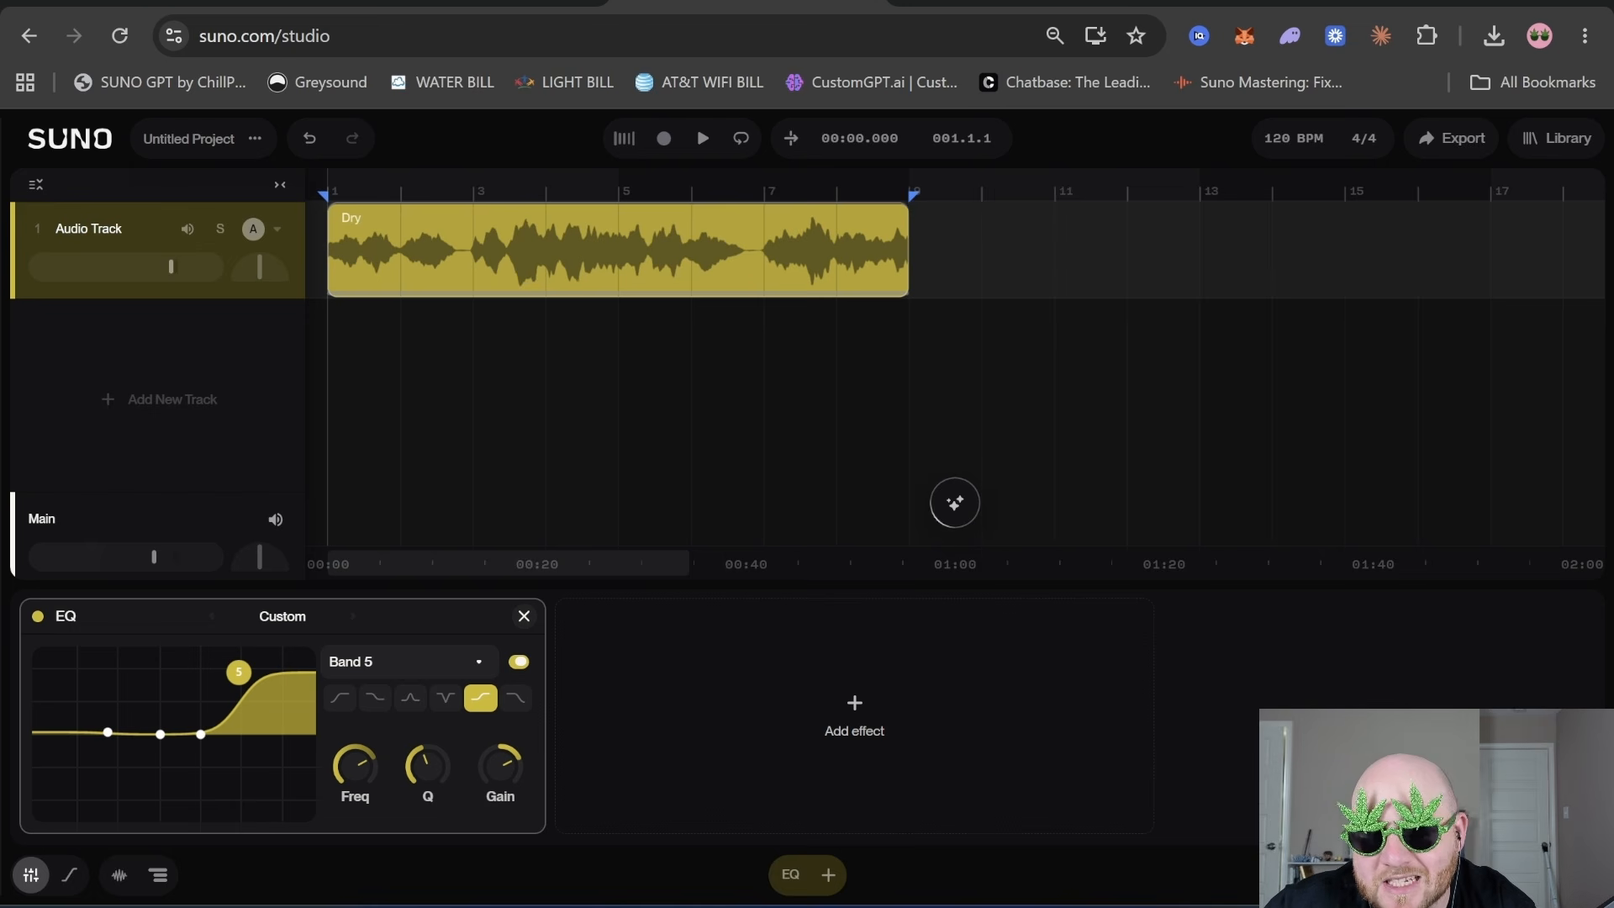
key("space")
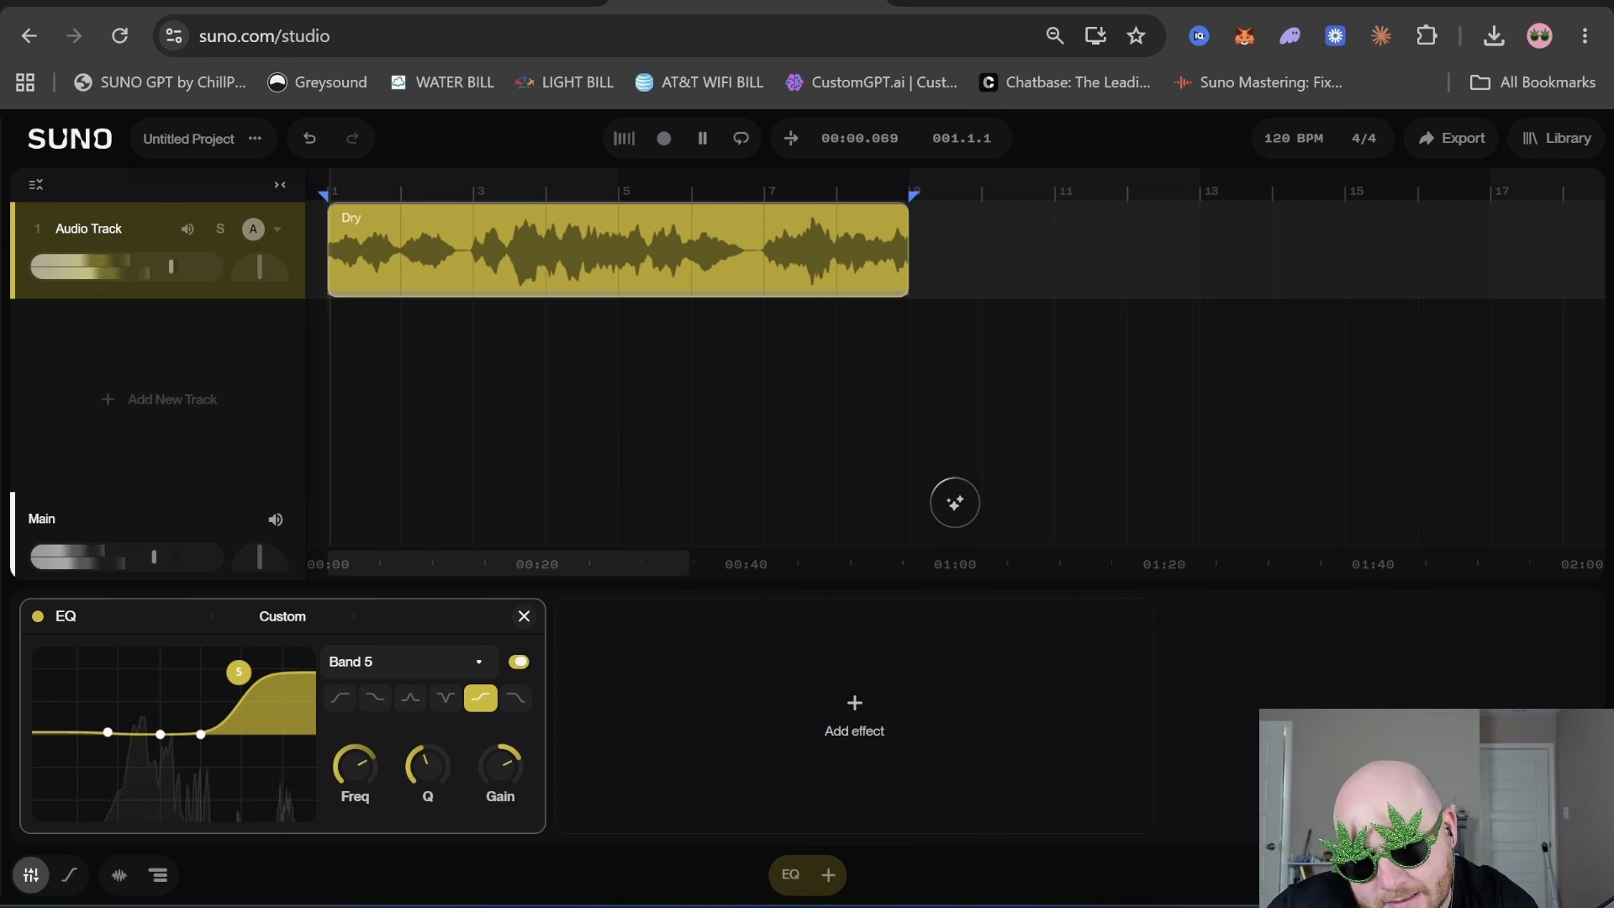
- Sweep the EQ Band 5 boost to a lower frequency, flatten it to near zero gain, and select Bands 3, 4 and 5 in turn
left_click_drag(239, 672, 209, 655)
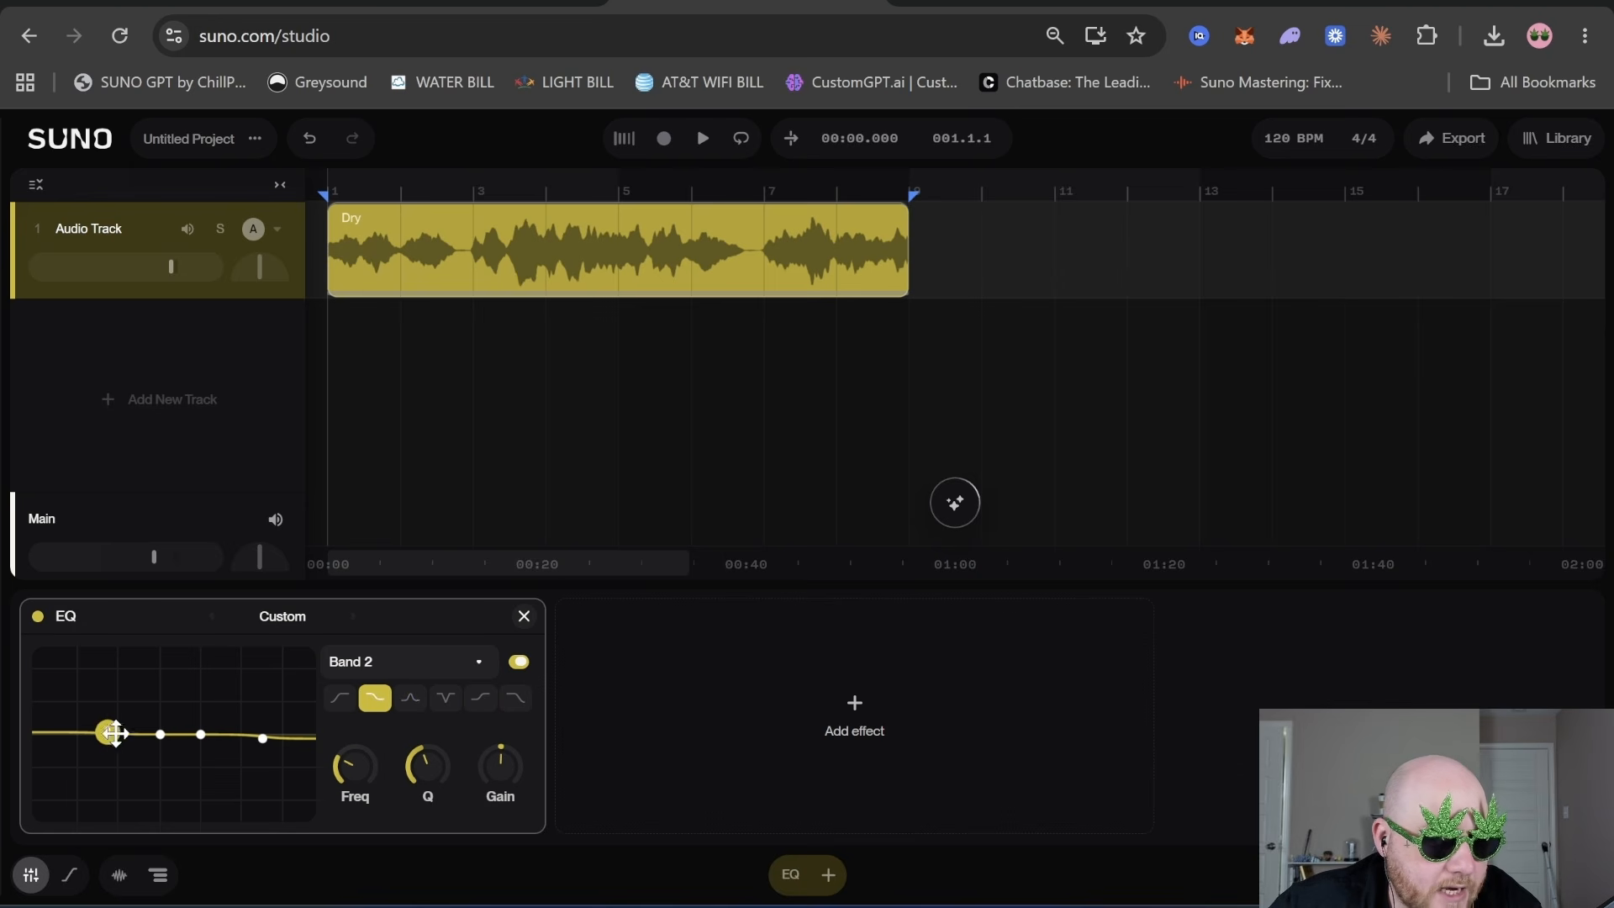
left_click(159, 732)
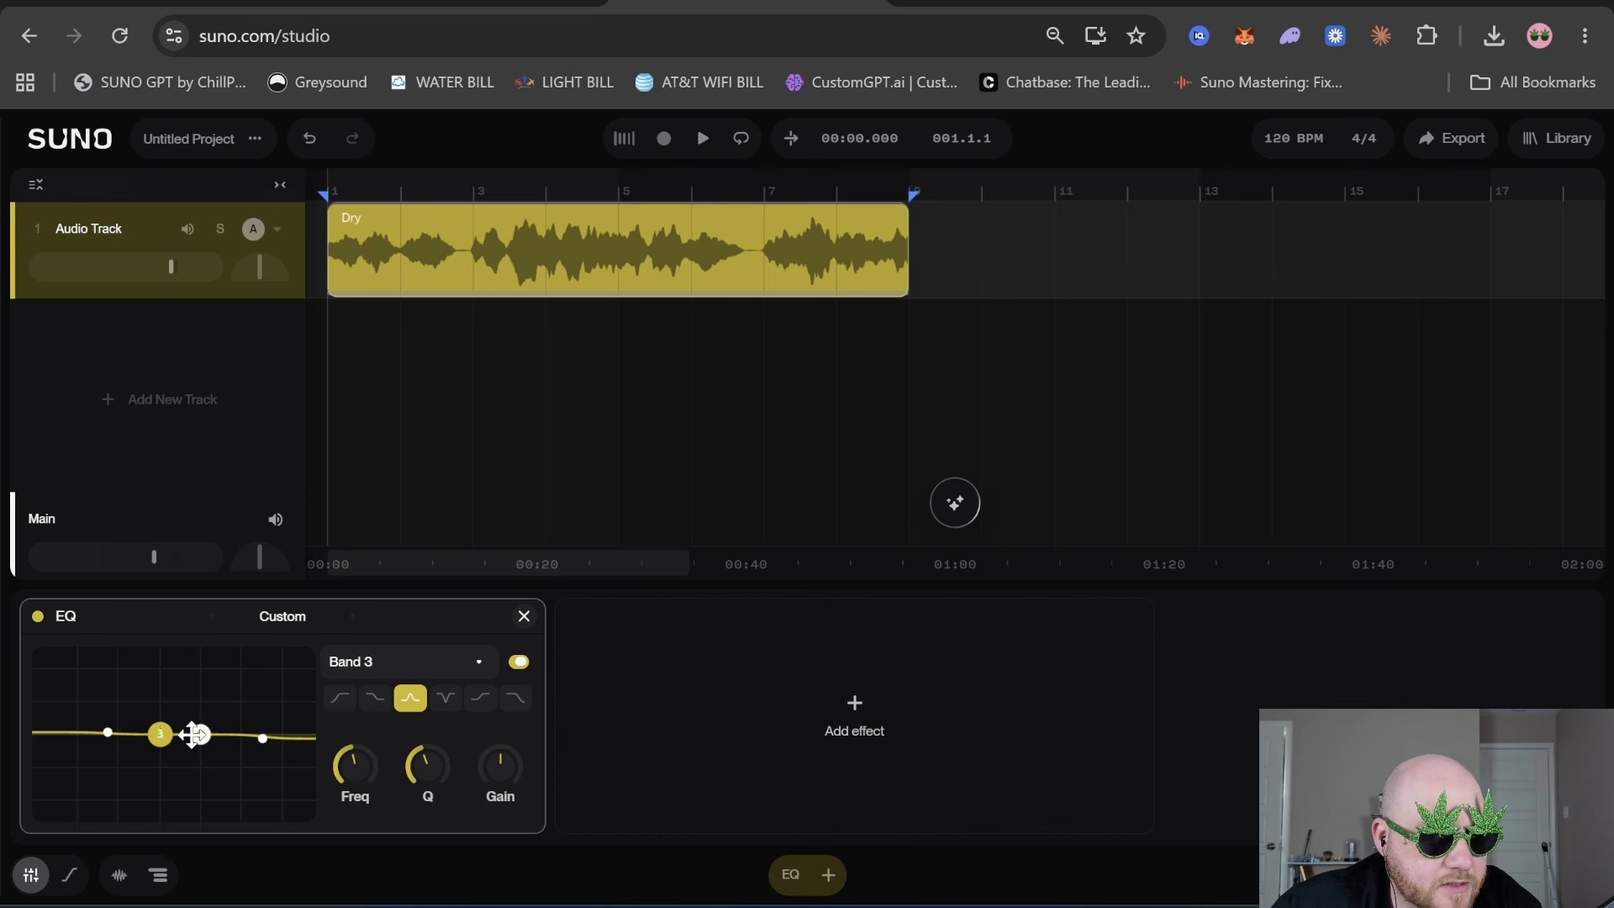
left_click(200, 734)
left_click(261, 738)
- Turn EQ Band 2 into a low-cut filter, lower its cutoff to the minimum frequency, and audition the Dry clip
mouse_move(109, 736)
left_mouse_down()
mouse_move(79, 725)
mouse_move(126, 733)
mouse_move(81, 735)
left_mouse_up()
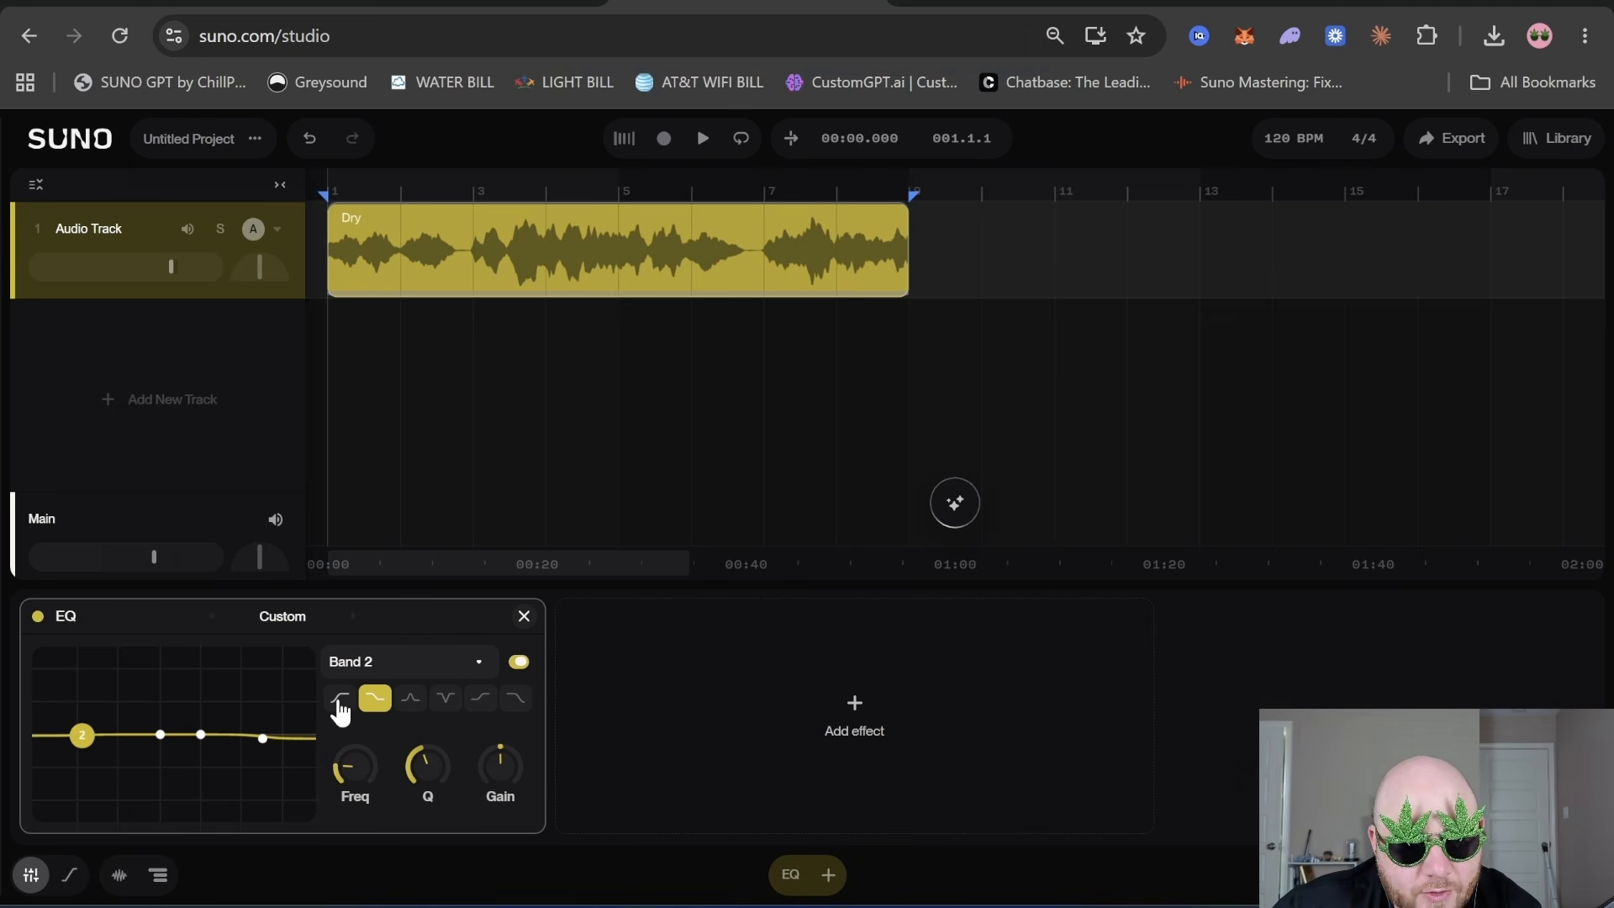
left_click(340, 704)
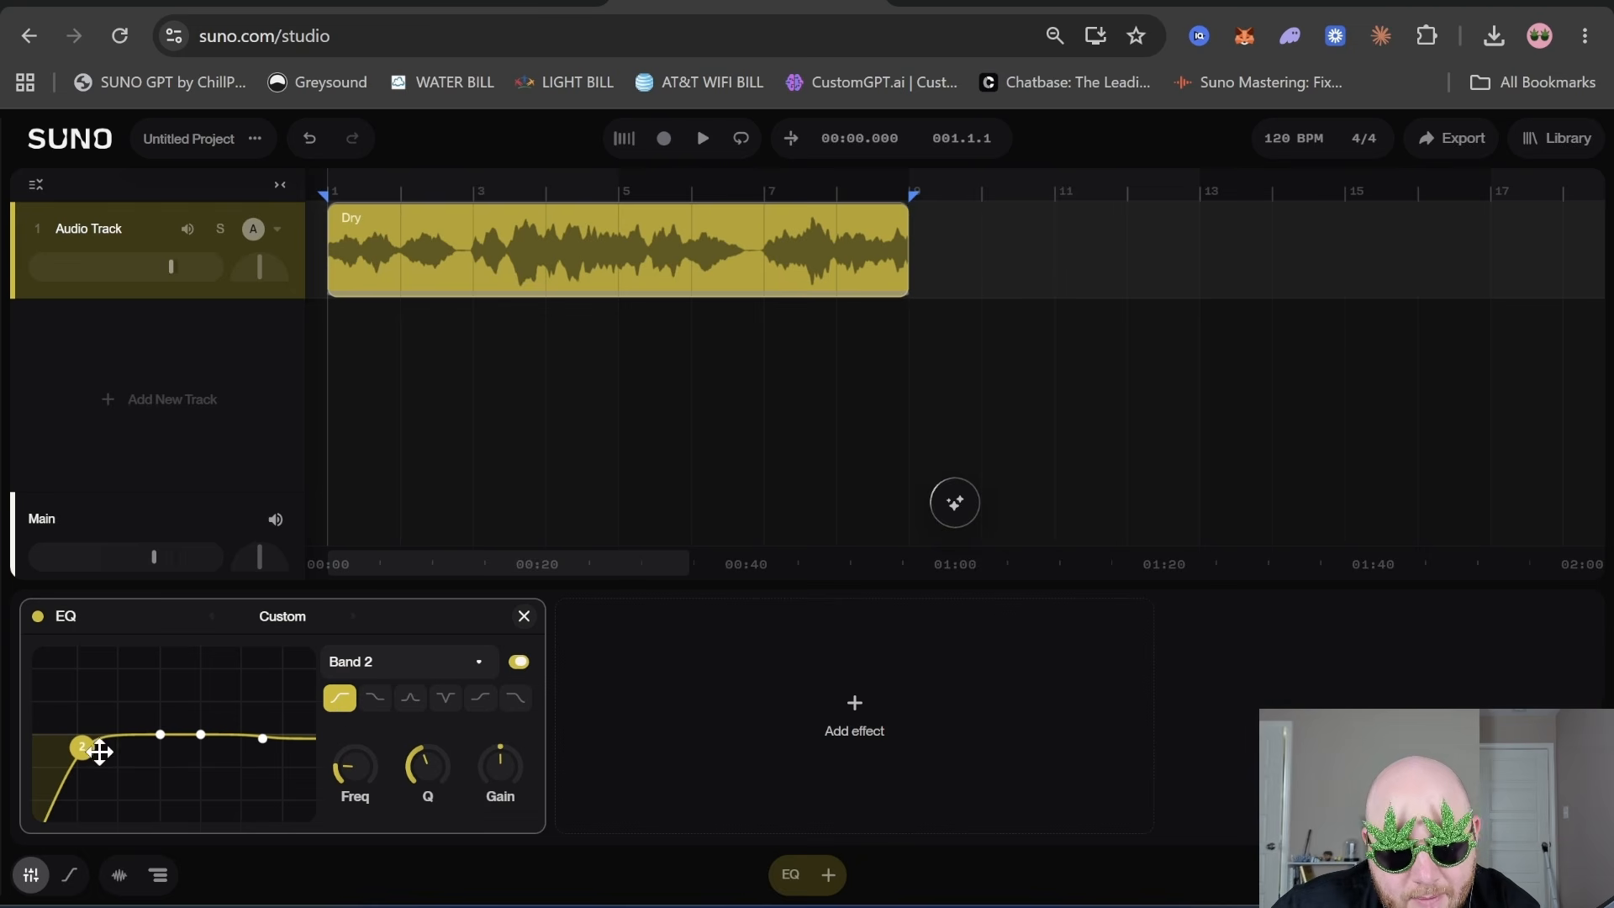
left_click_drag(79, 746, 38, 740)
key("space")
key("space")
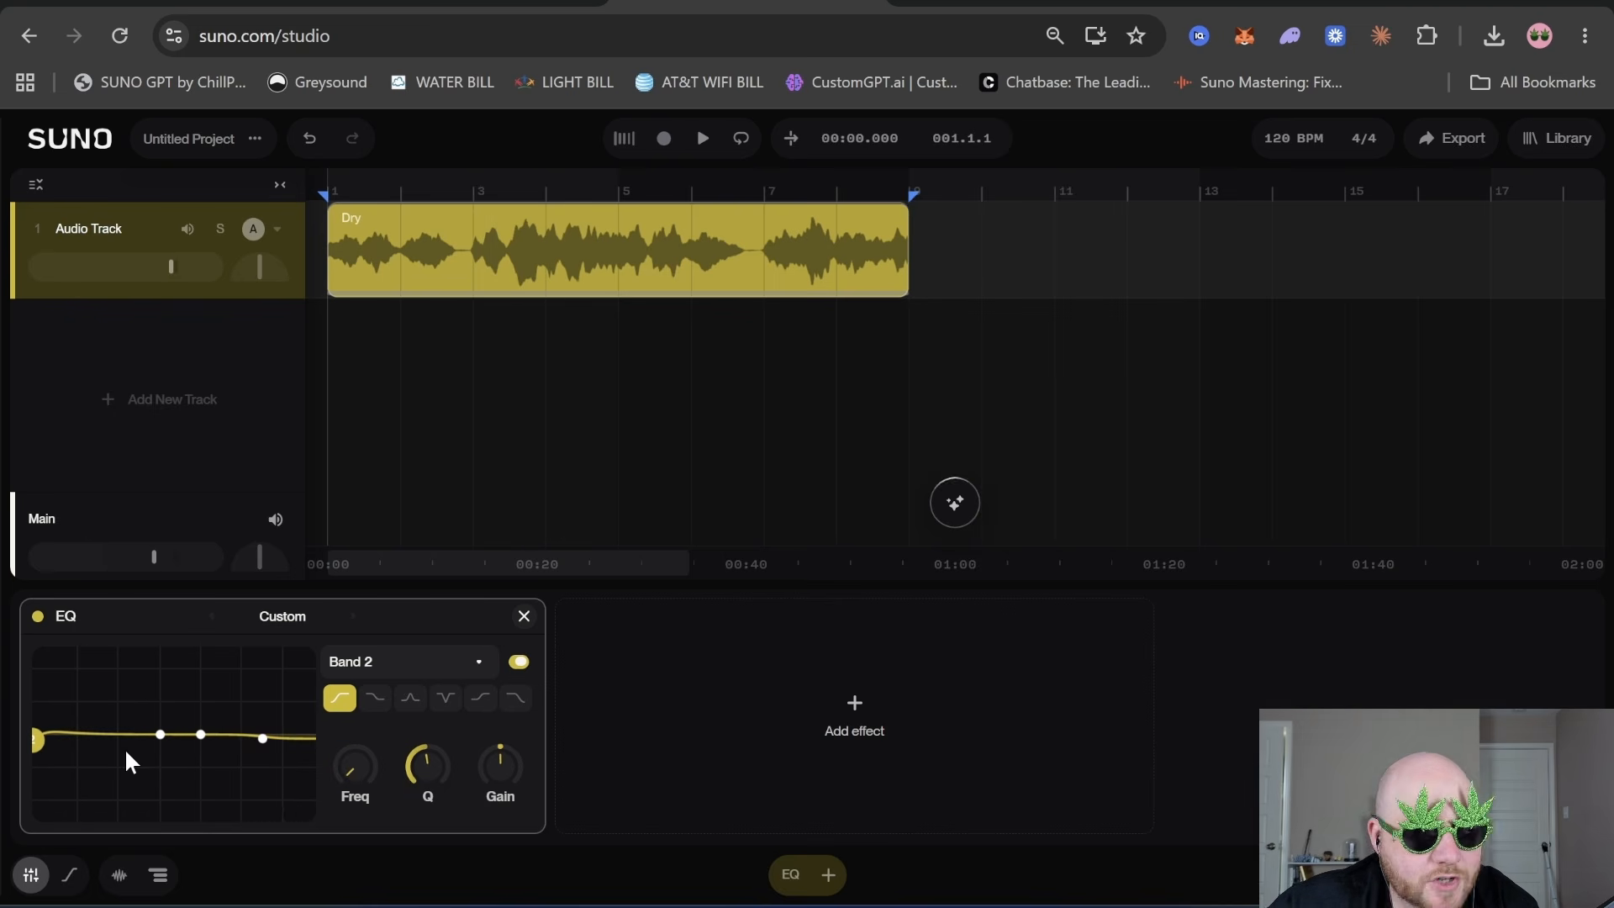
- Turn EQ Band 5 into a high-cut filter and raise its cutoff to the maximum frequency while auditioning the Dry clip
left_click(264, 737)
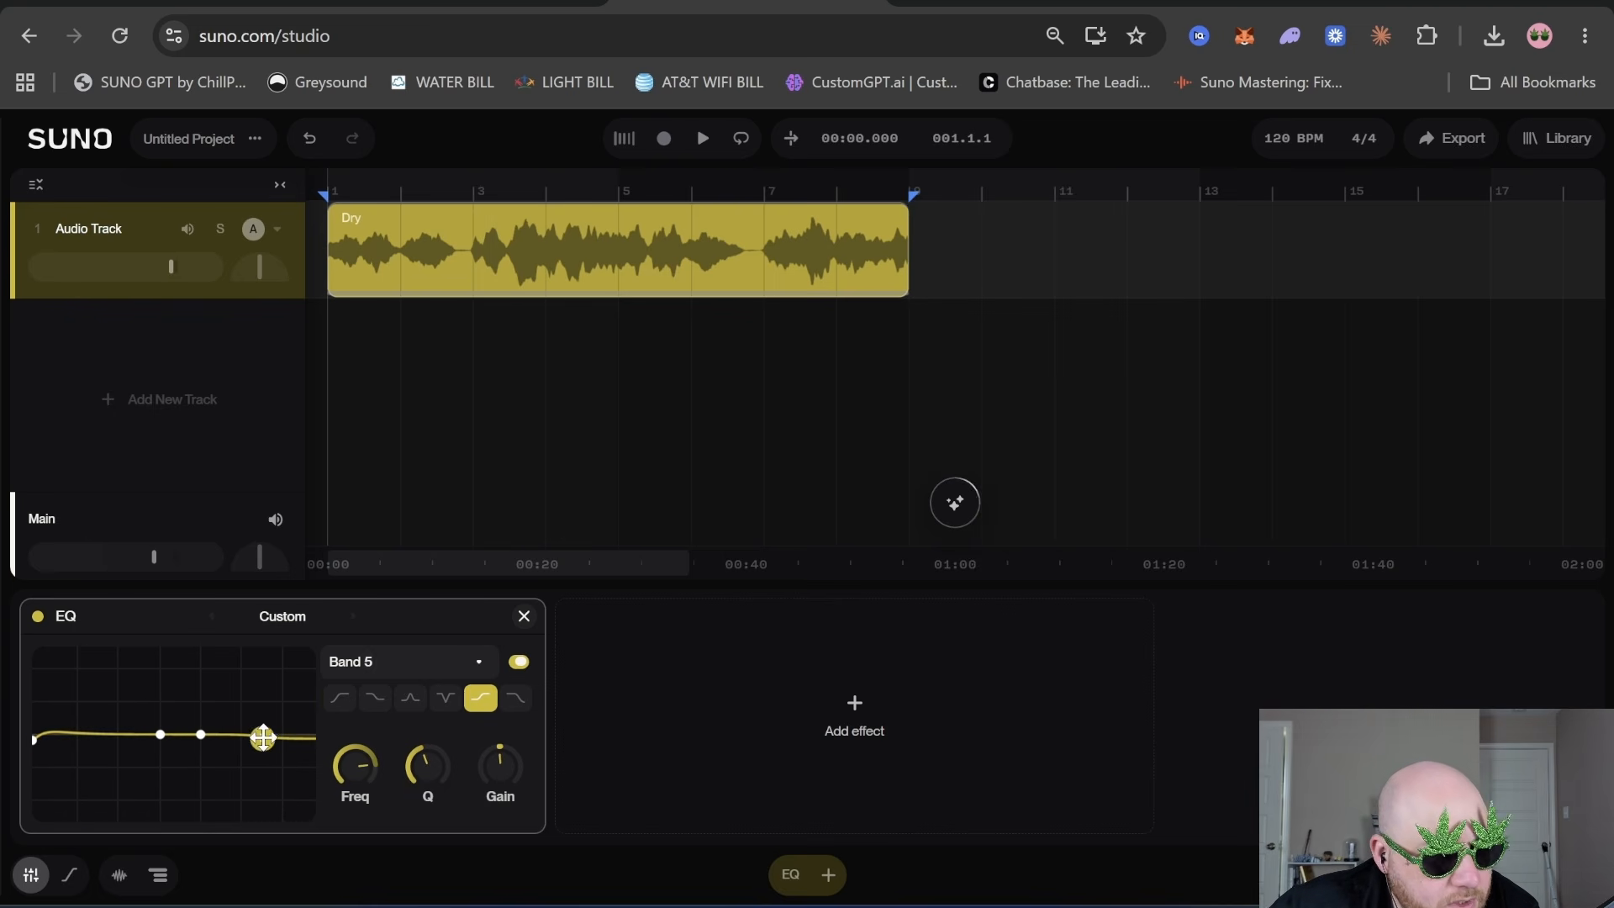
left_click(516, 698)
left_click_drag(272, 746, 262, 745)
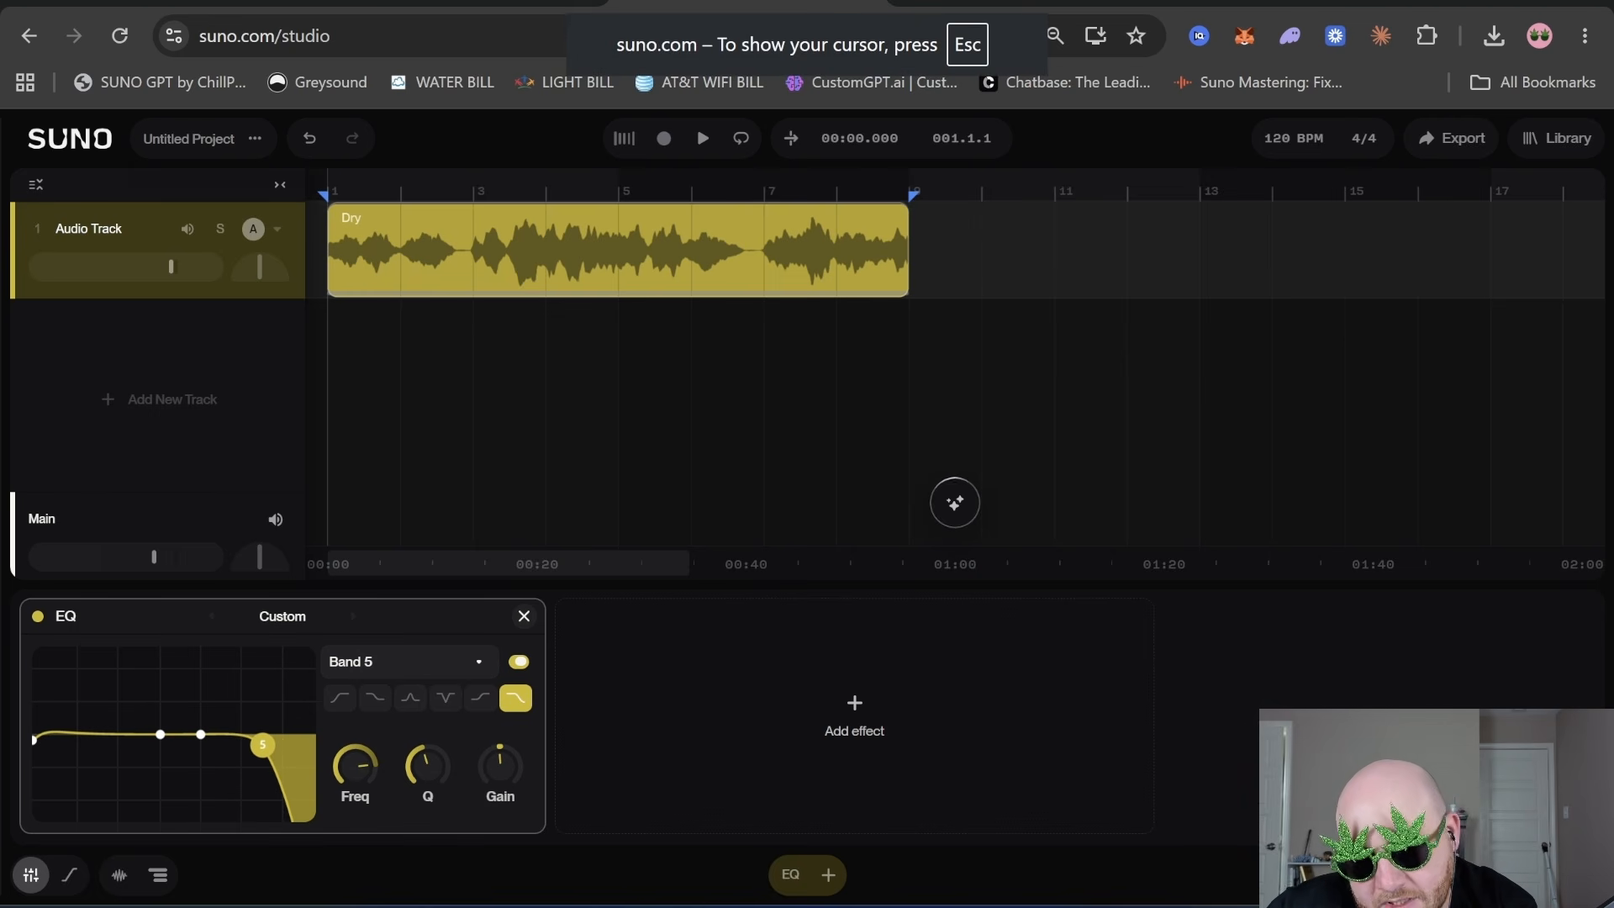
key("space")
left_click_drag(261, 745, 312, 743)
key("space")
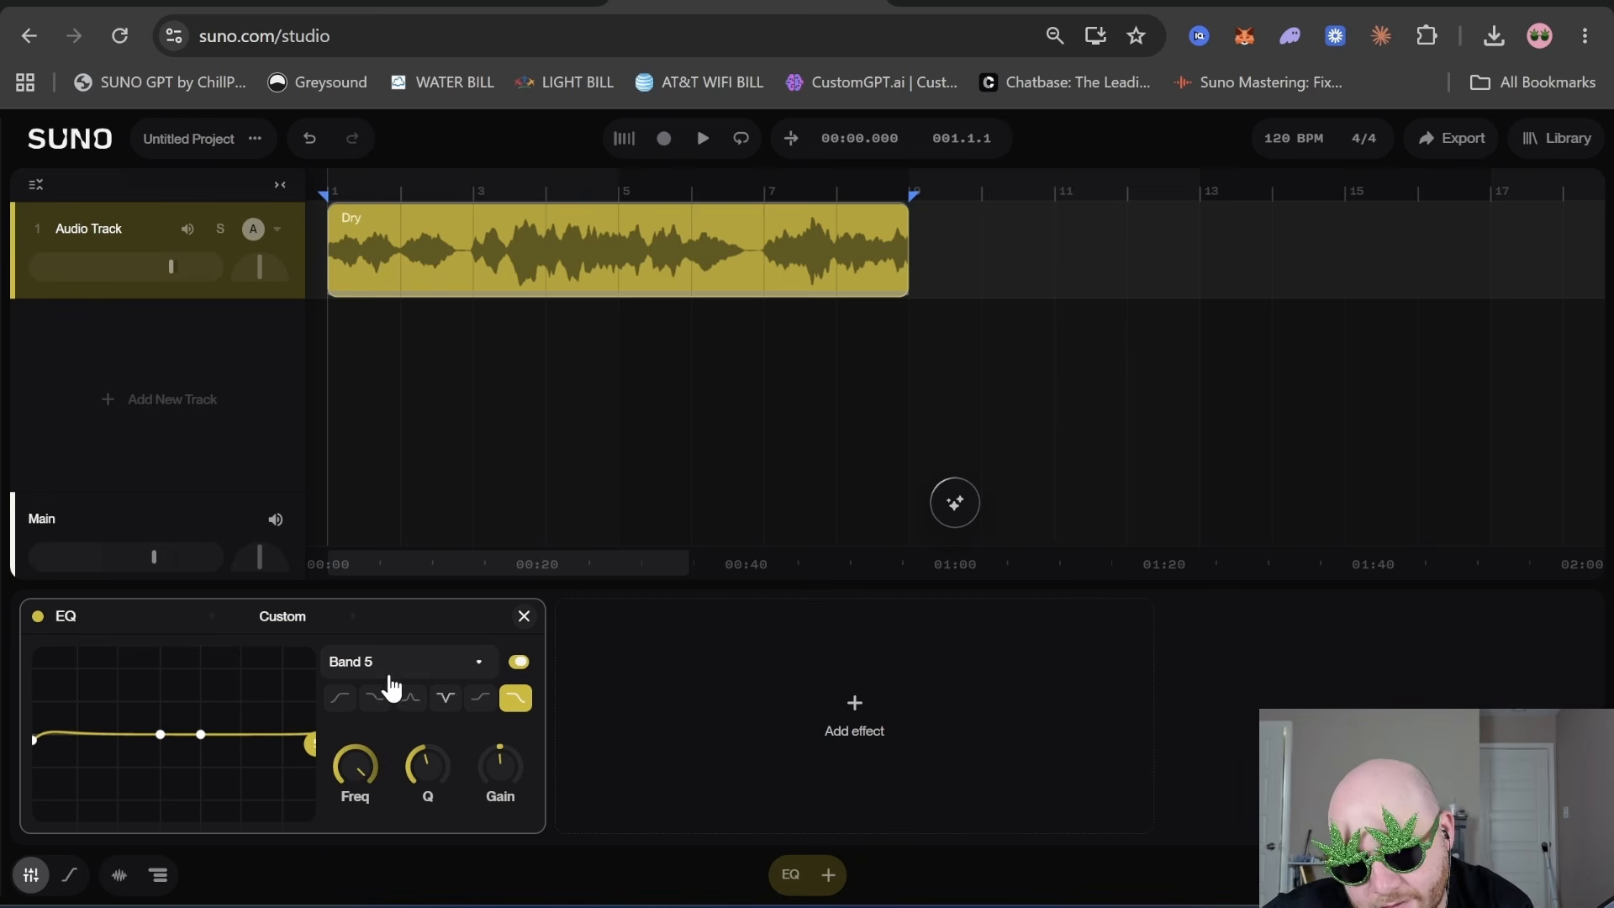
- Make EQ Bands 5 and 2 low shelves, and audition Band 2 with a slight cut and a slight boost at higher frequencies
left_click(375, 701)
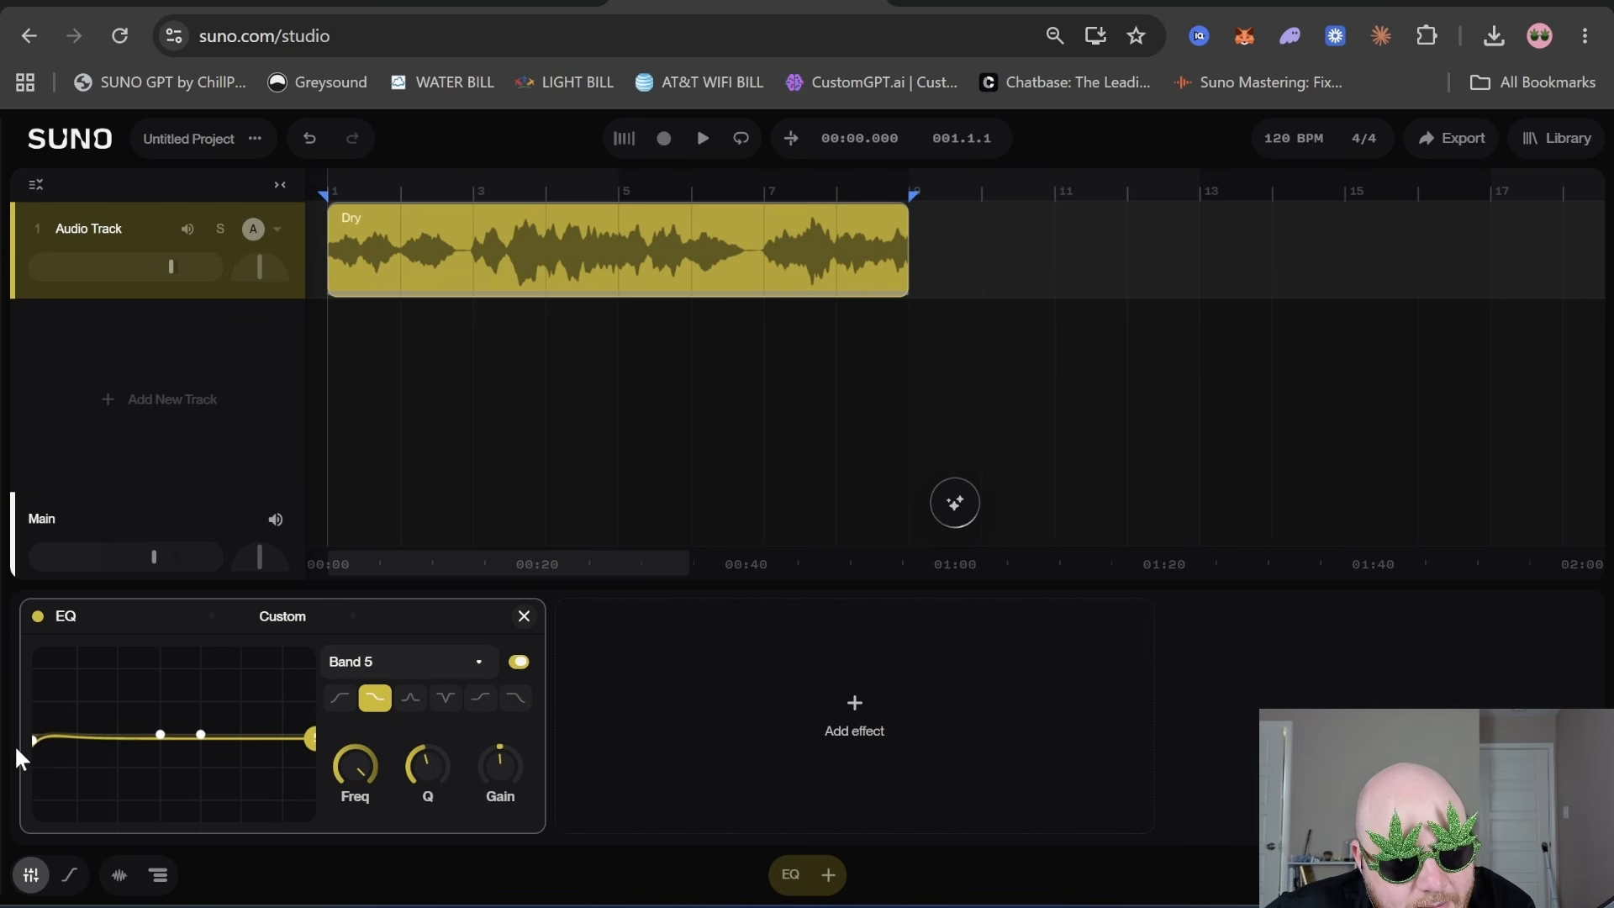
left_click_drag(34, 742, 100, 742)
left_click(375, 697)
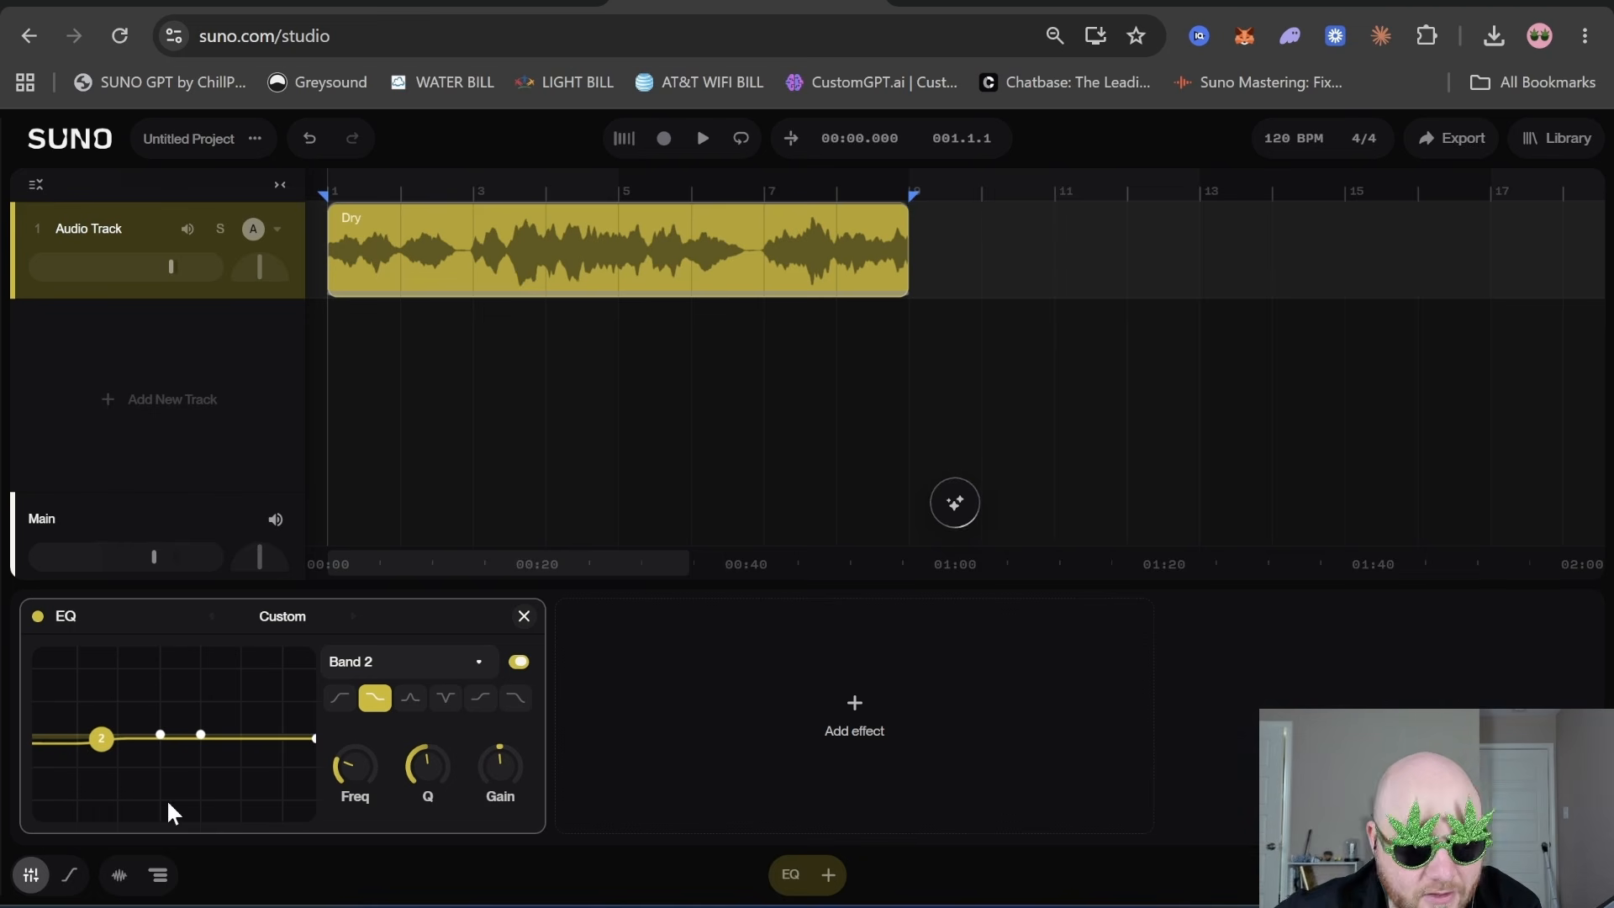
mouse_move(104, 738)
left_mouse_down()
mouse_move(109, 774)
mouse_move(100, 721)
mouse_move(108, 757)
mouse_move(104, 735)
mouse_move(131, 746)
left_mouse_up()
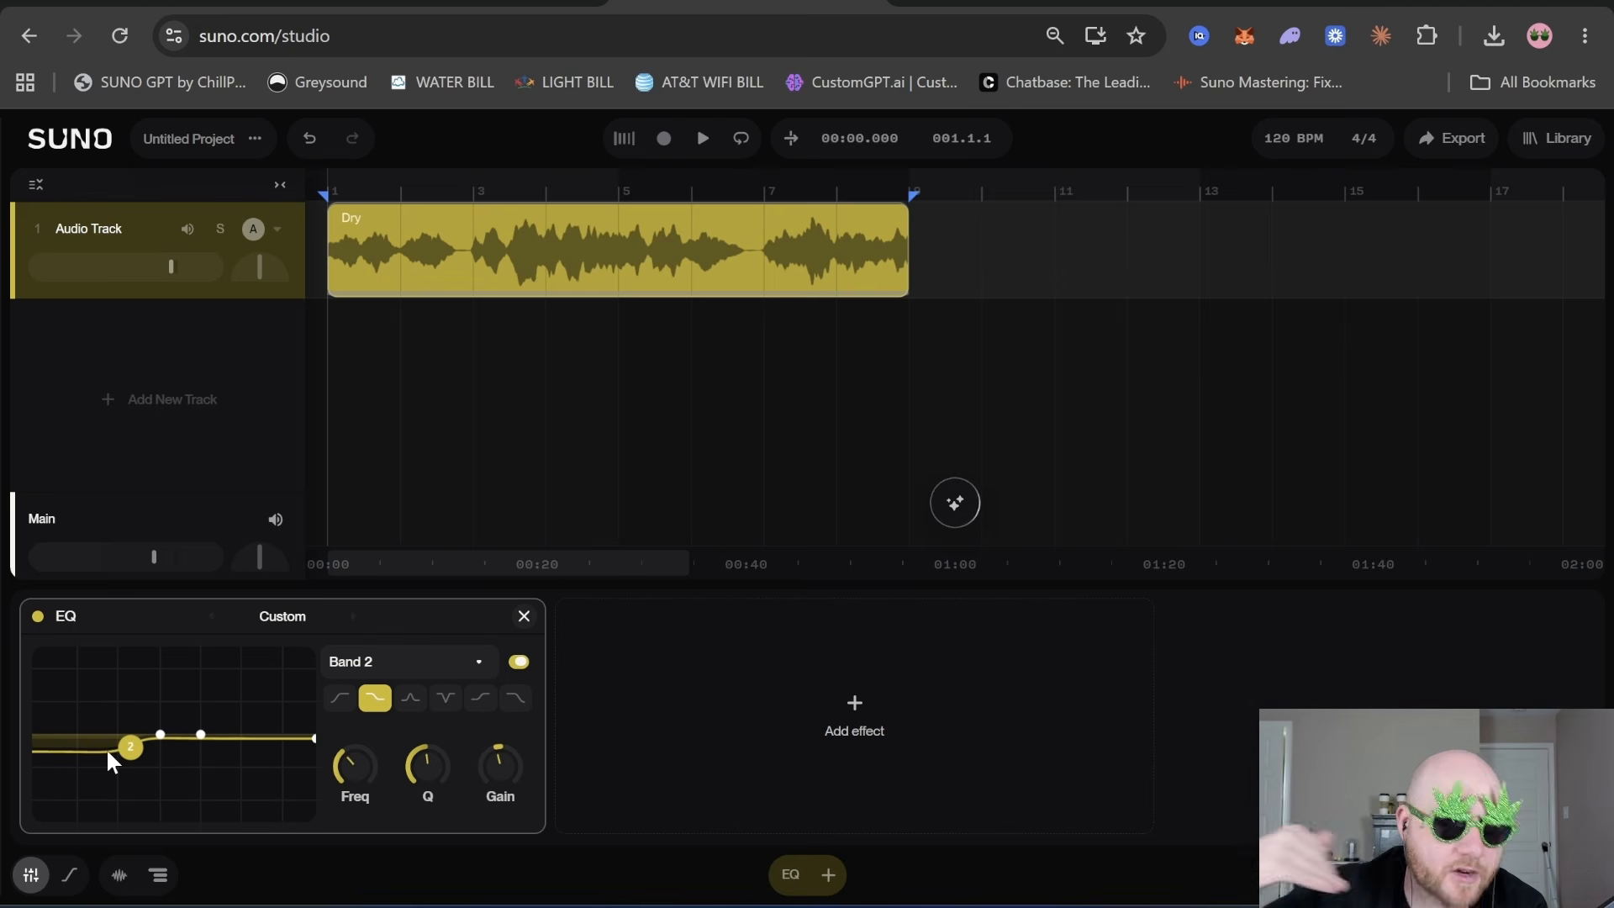
key("space")
mouse_move(130, 746)
left_mouse_down()
mouse_move(140, 799)
mouse_move(169, 760)
mouse_move(149, 725)
left_mouse_up()
key("space")
- Switch EQ Band 2 to a high shelf, boost it from the midrange upward, and audition the Dry clip
left_click(482, 701)
left_click_drag(156, 730, 193, 695)
key("space")
key("space")
- Readjust the Band 2 high shelf's Q, frequency and gain, auditioning the Dry clip to compare the settings
mouse_move(437, 765)
left_mouse_down()
mouse_move(436, 748)
mouse_move(436, 781)
left_mouse_up()
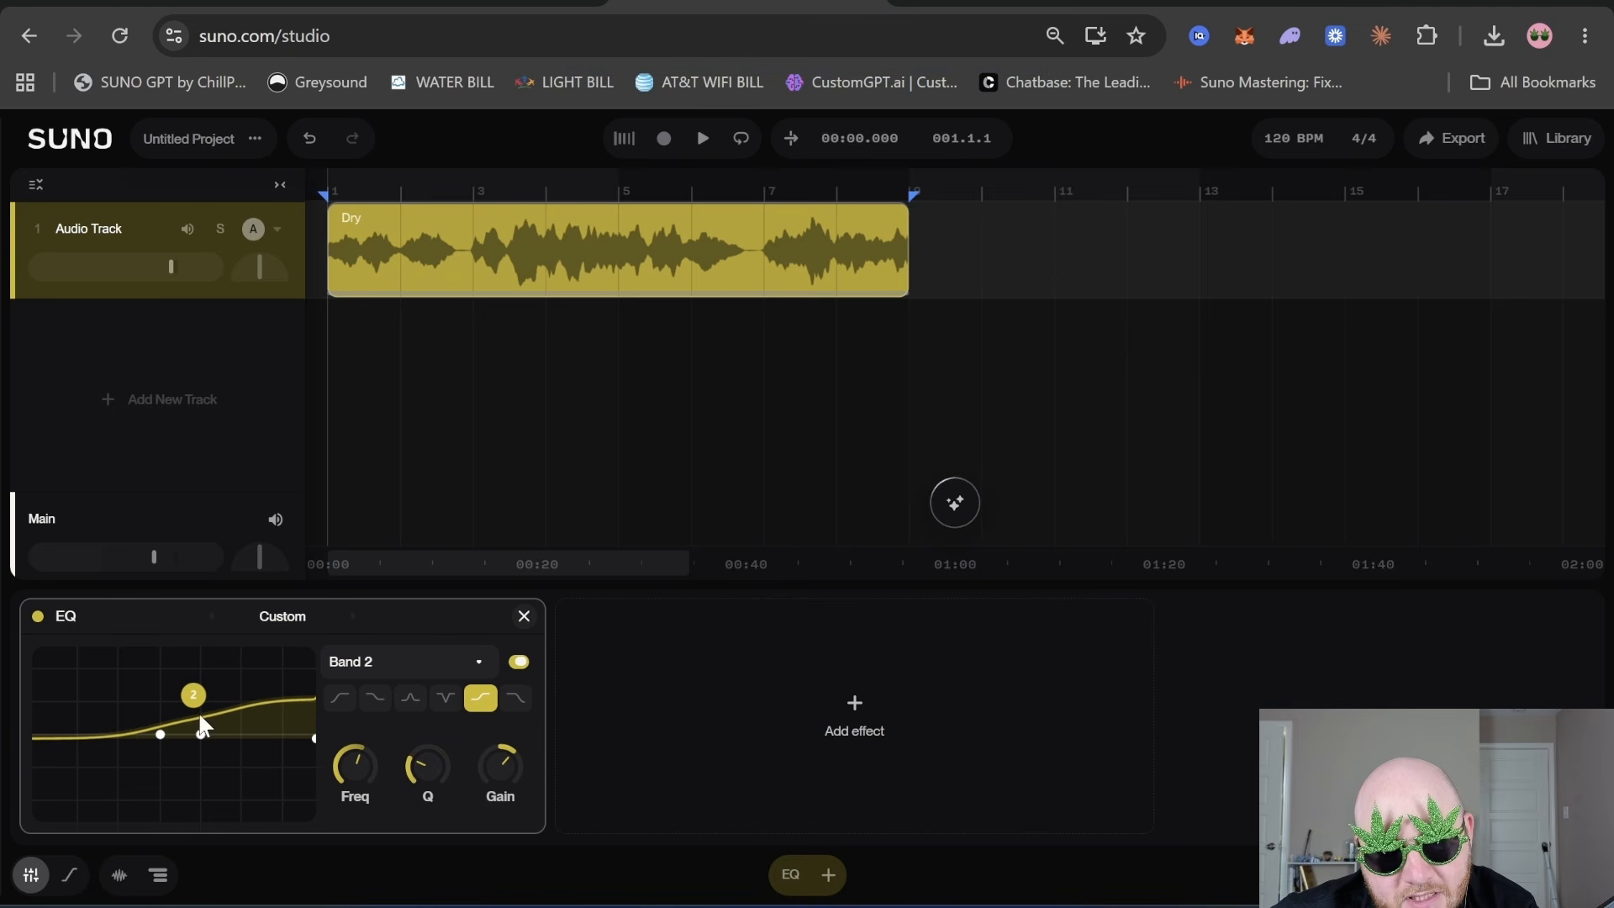
mouse_move(189, 703)
left_mouse_down()
mouse_move(187, 724)
mouse_move(203, 717)
left_mouse_up()
left_click_drag(417, 792, 355, 795)
key("space")
key("space")
key("space")
key("space")
- Switch EQ Band 2 to a bell filter, boost it strongly in the midrange, and audition the Dry clip
left_click(411, 698)
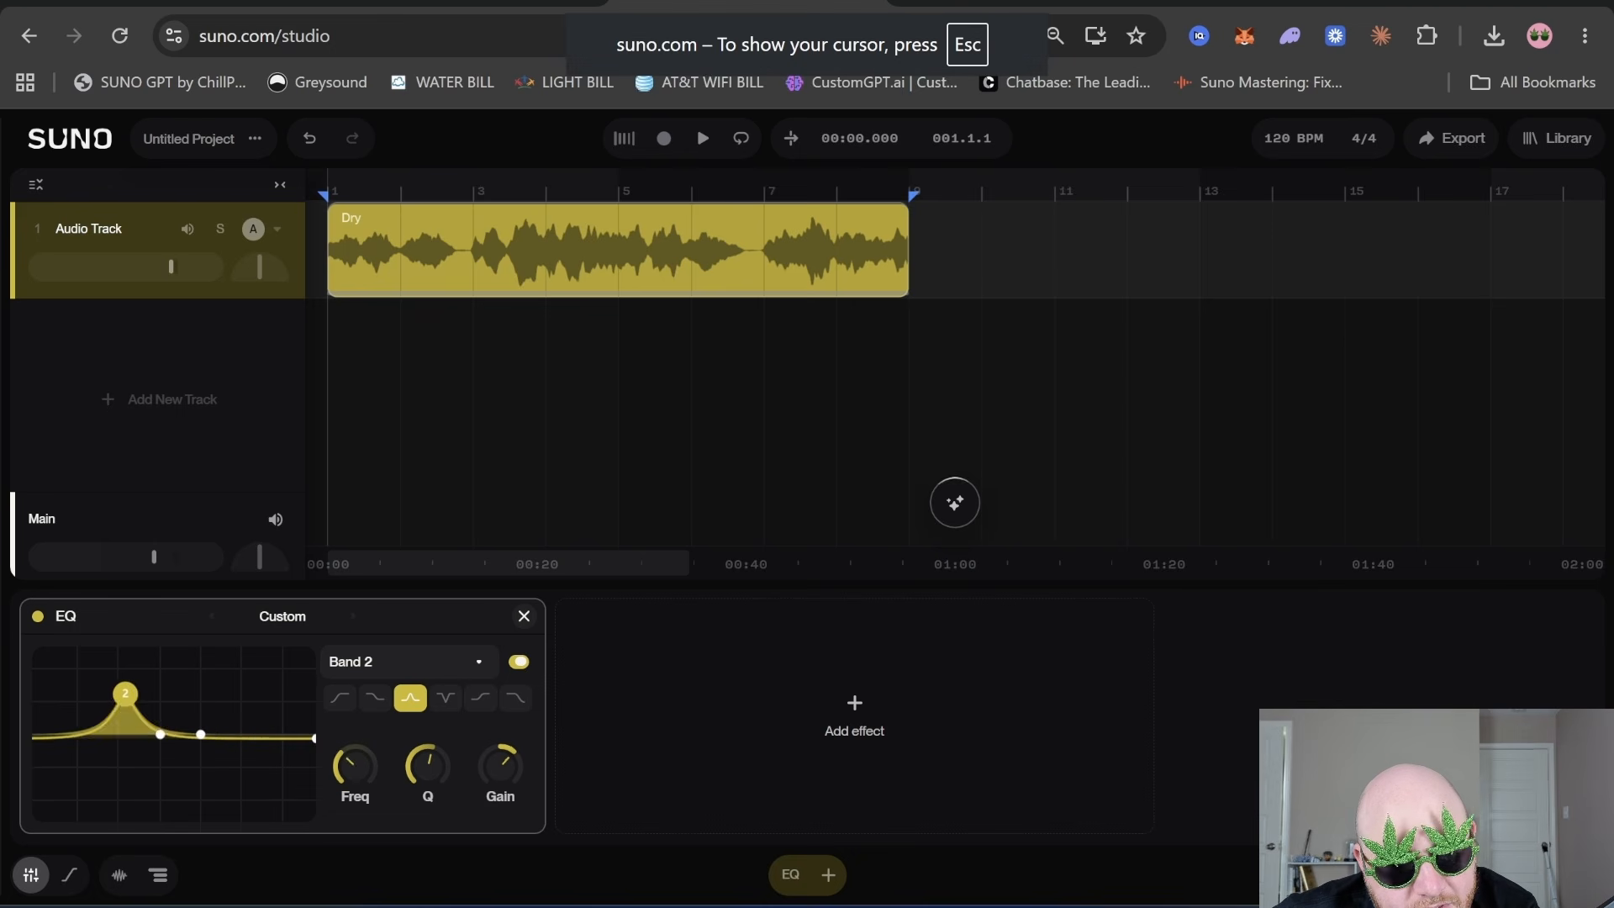
left_click_drag(125, 694, 179, 668)
key("space")
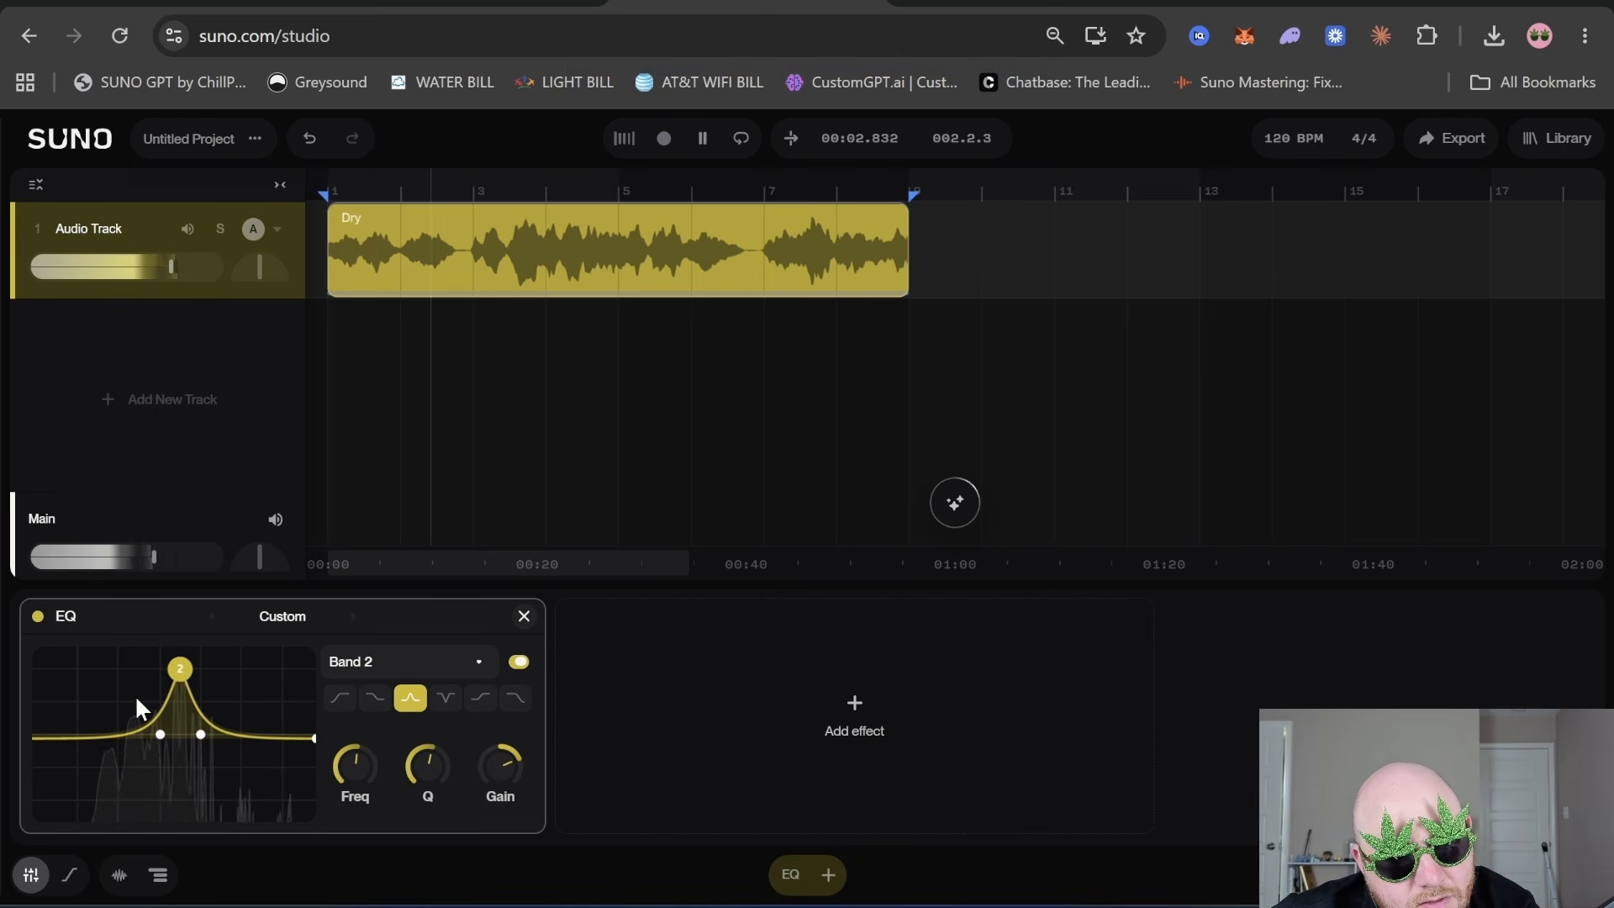
key("space")
- Narrow the Band 2 bell to a Q of 10 and try it as a deep midrange cut during playback
left_click_drag(428, 765, 515, 799)
key("space")
left_click_drag(427, 765, 427, 732)
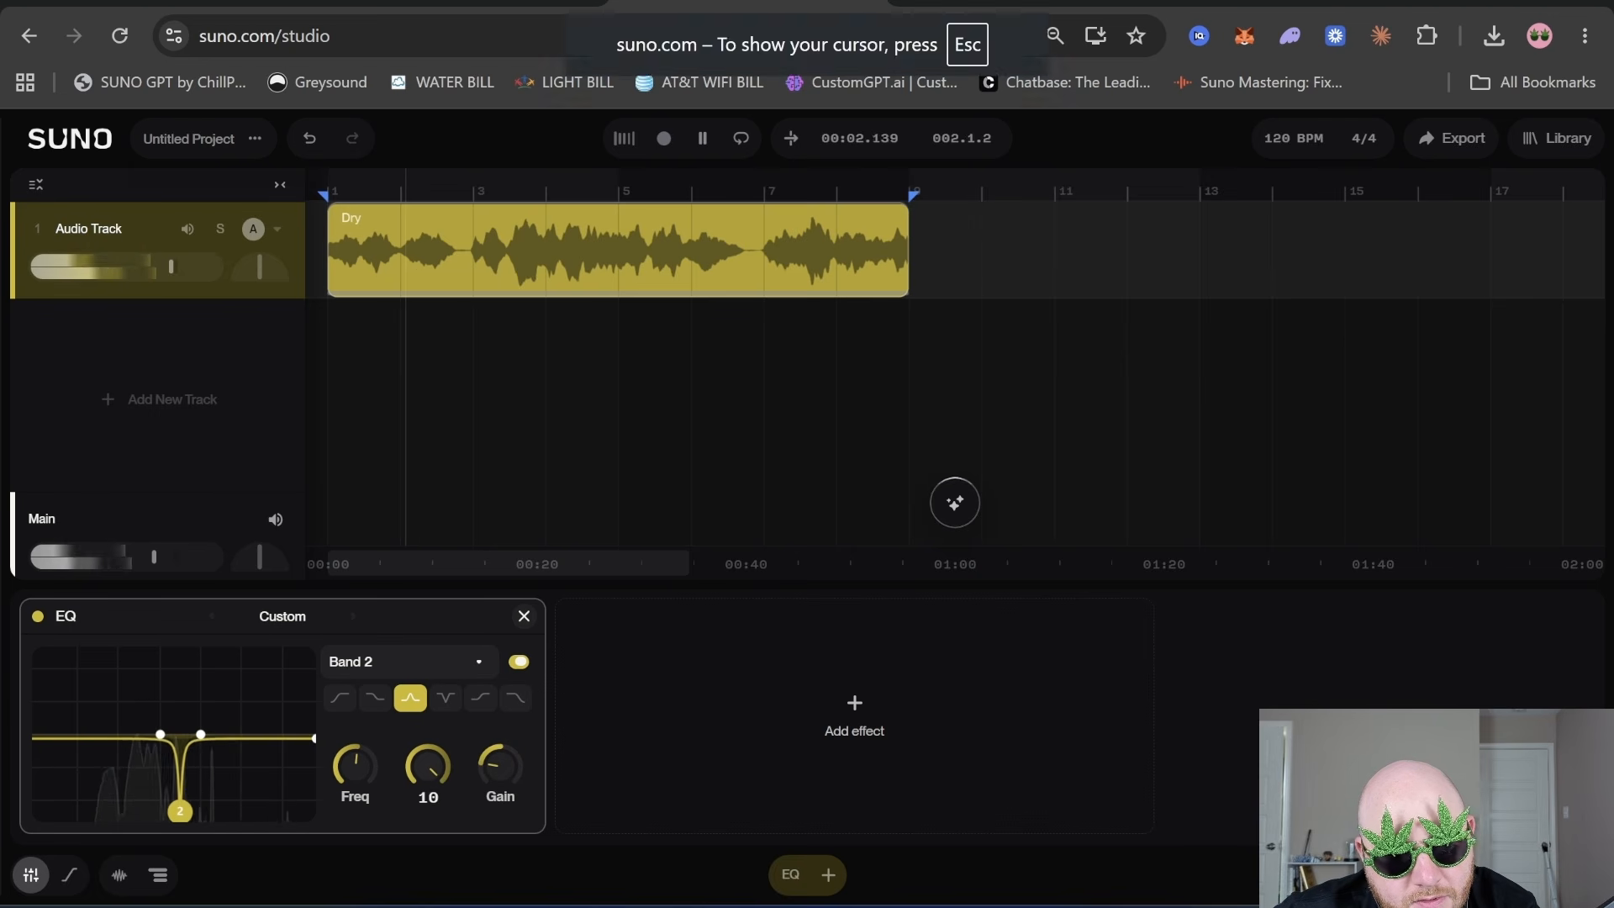
left_click_drag(526, 768, 527, 782)
- Switch EQ Band 2 to a notch filter, stop playback, and move the notch to a different frequency
left_click(445, 698)
key("space")
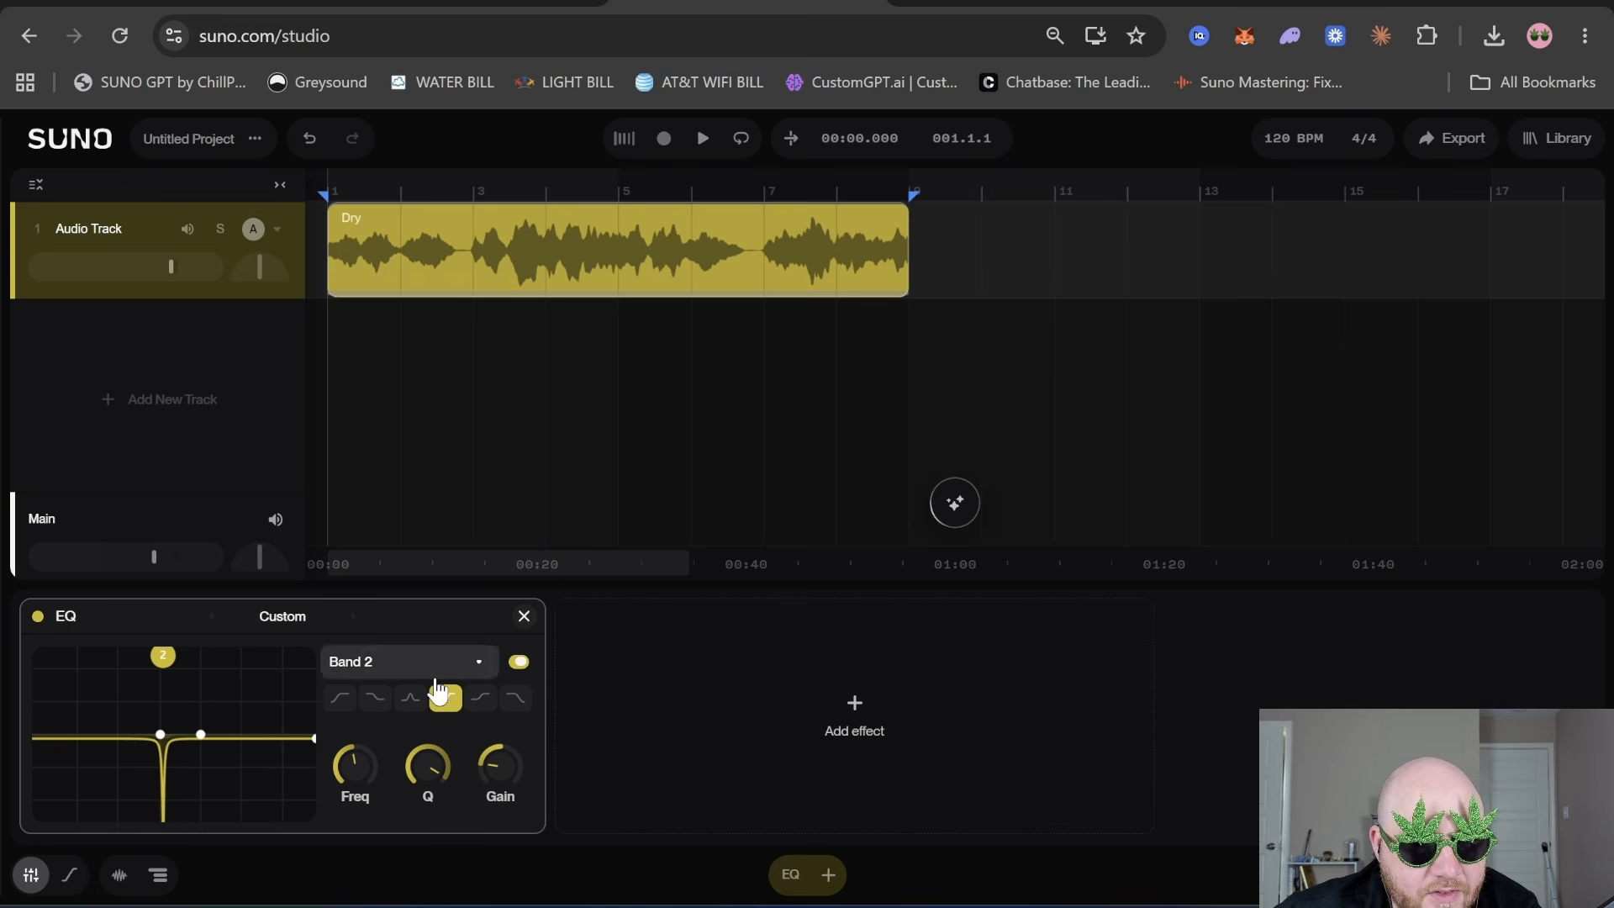
left_click_drag(162, 655, 206, 738)
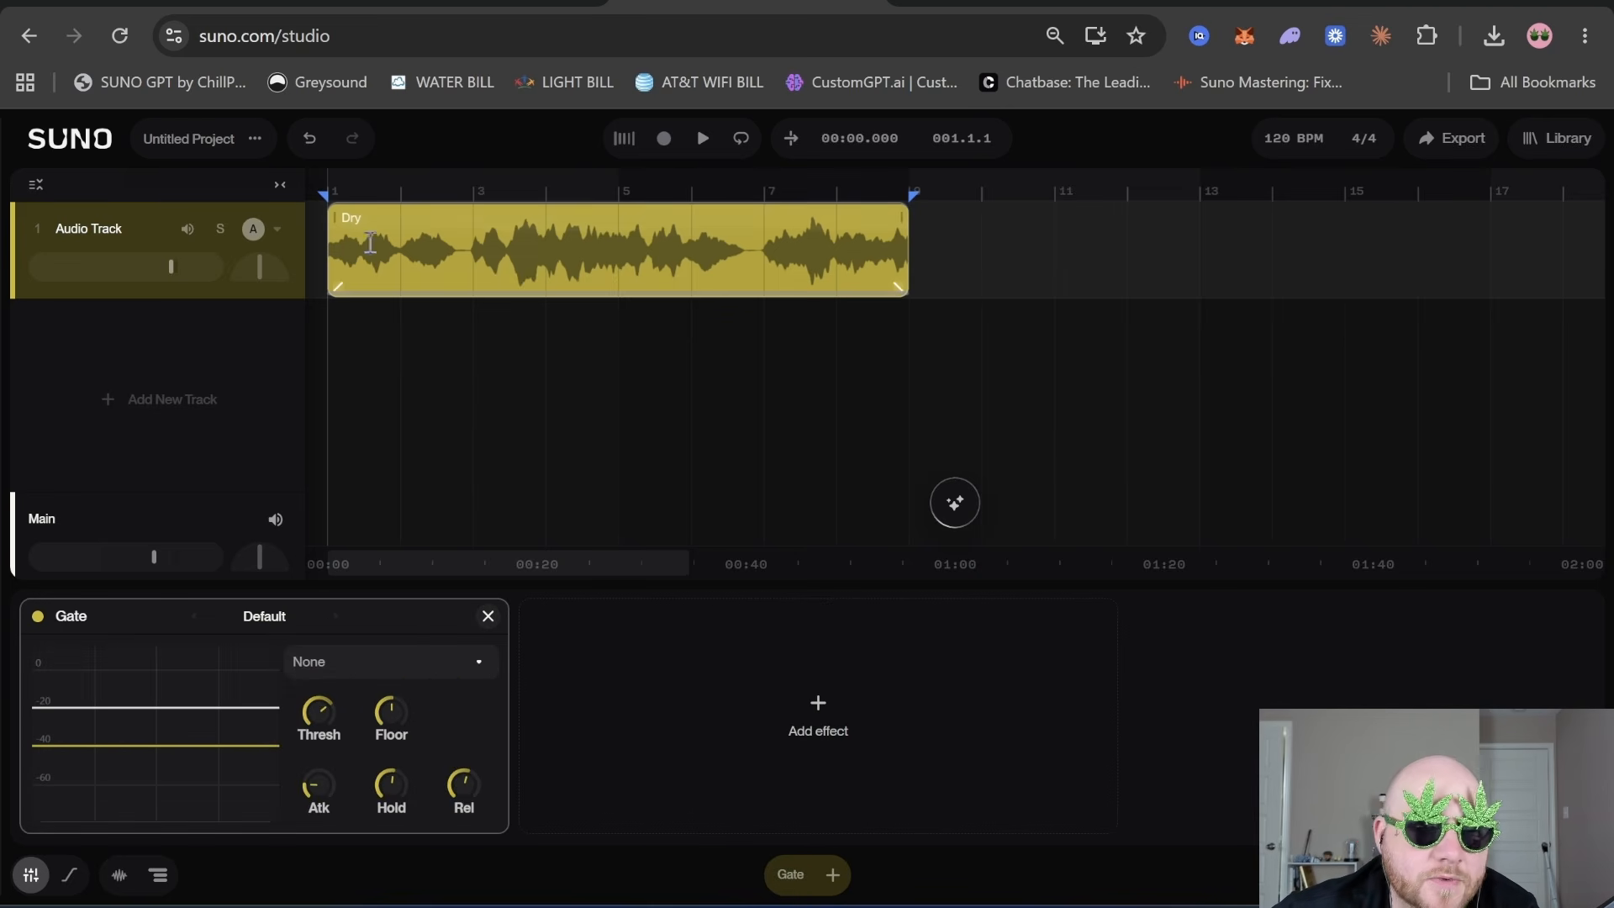
- Audition the Gate on the Dry clip's opening up to about bar 7 with threshold at 0 dB, and raise the floor to about -20 dB
left_click_drag(332, 239, 748, 249)
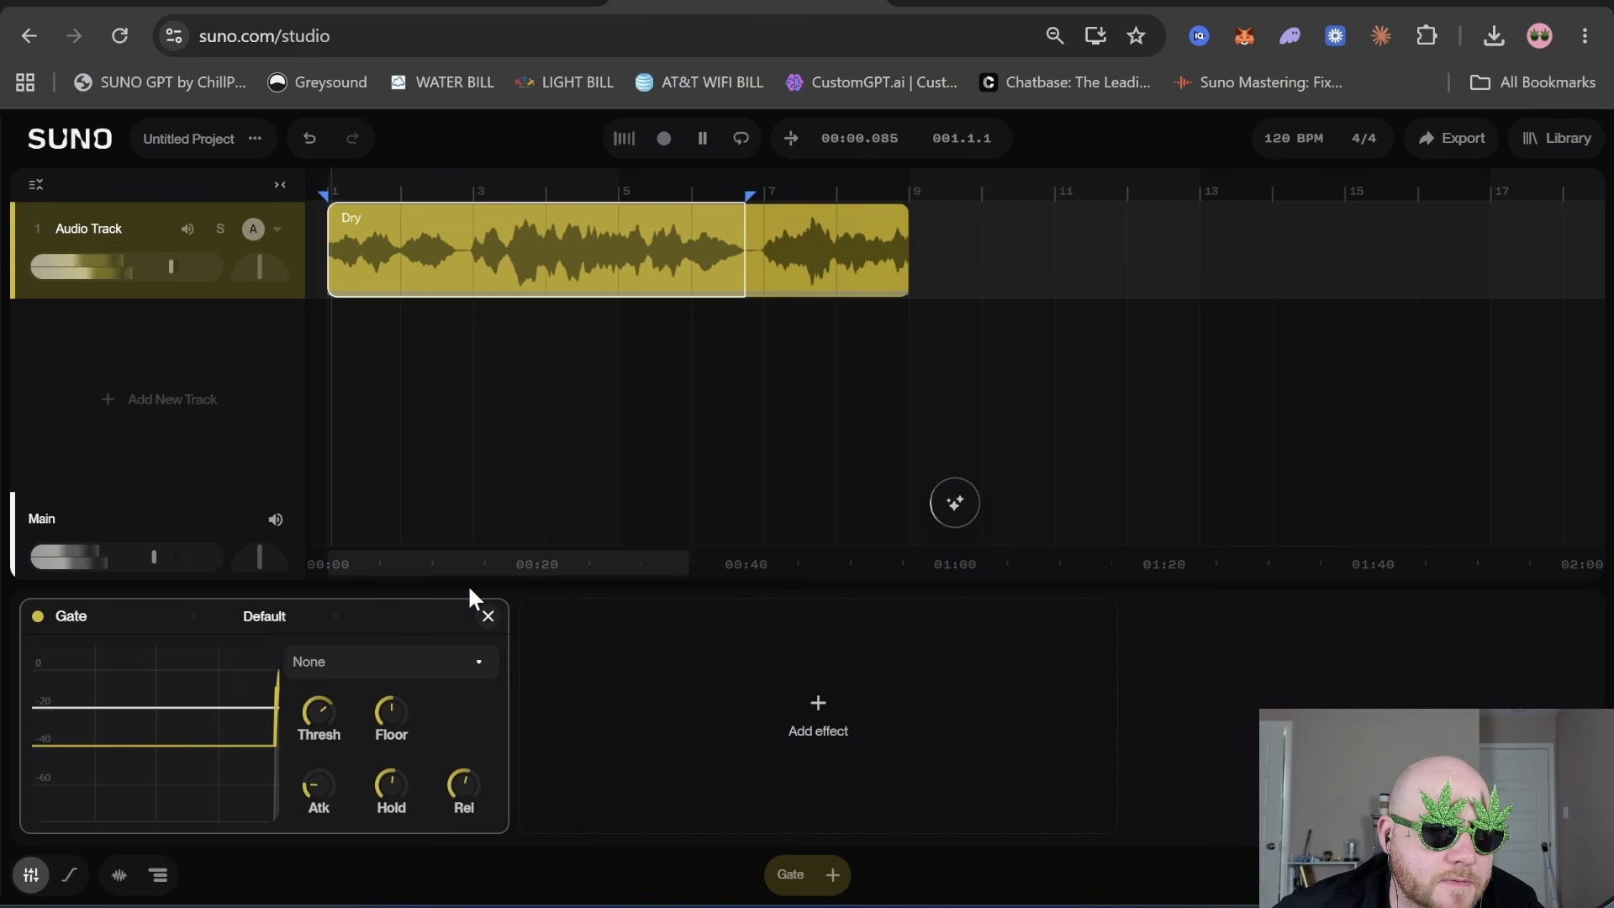
mouse_move(319, 715)
left_mouse_down()
mouse_move(319, 685)
mouse_move(323, 710)
left_mouse_up()
key("space")
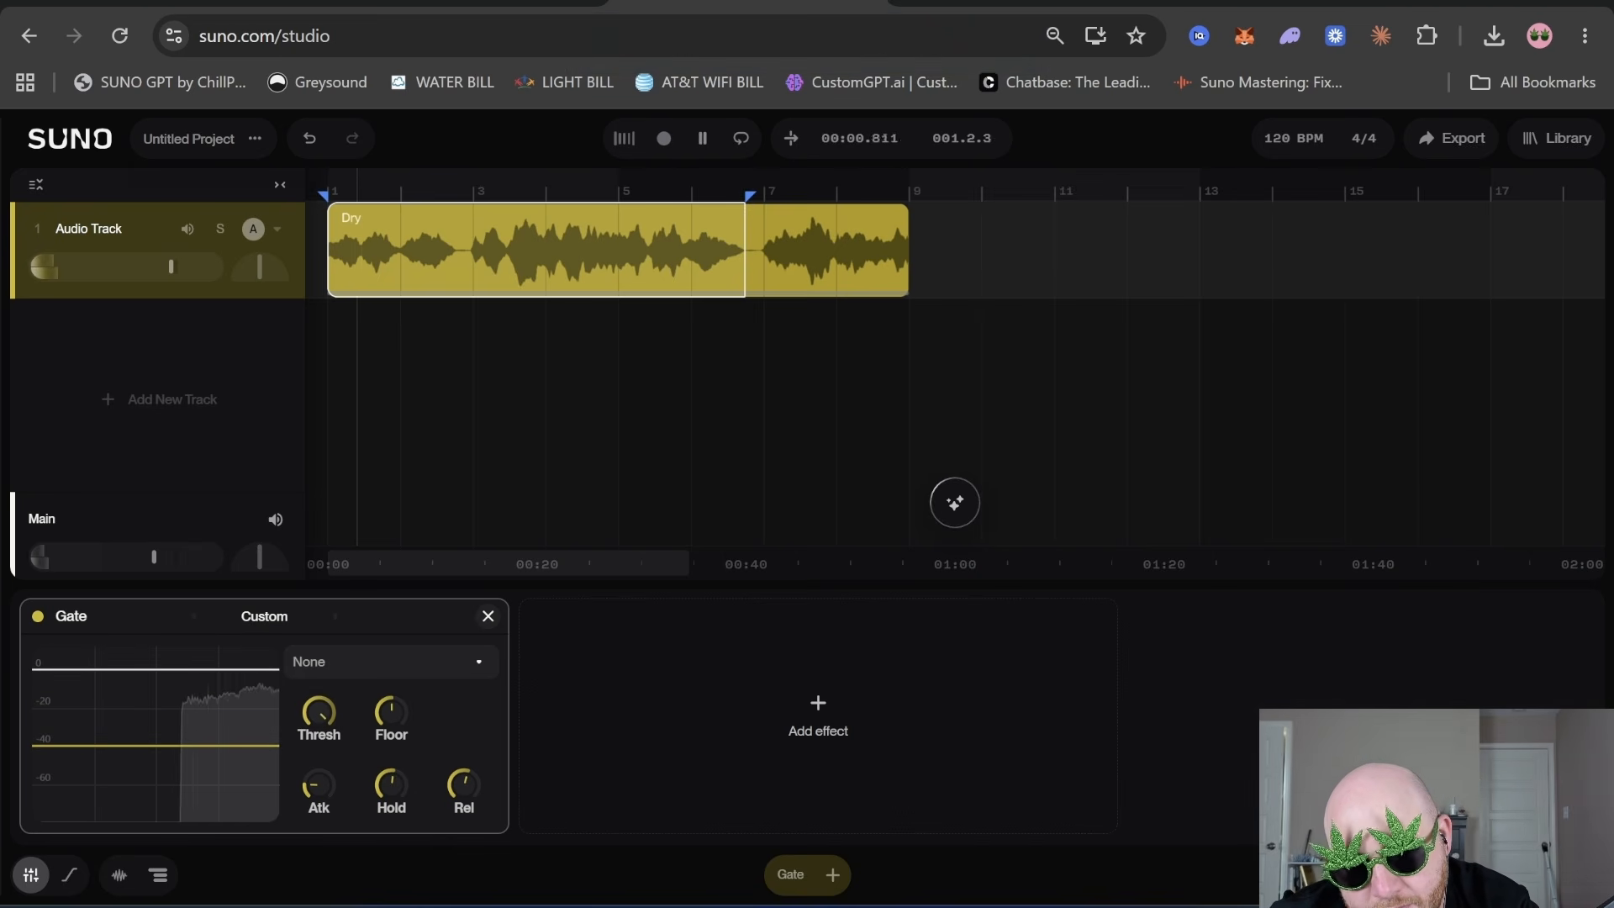
key("space")
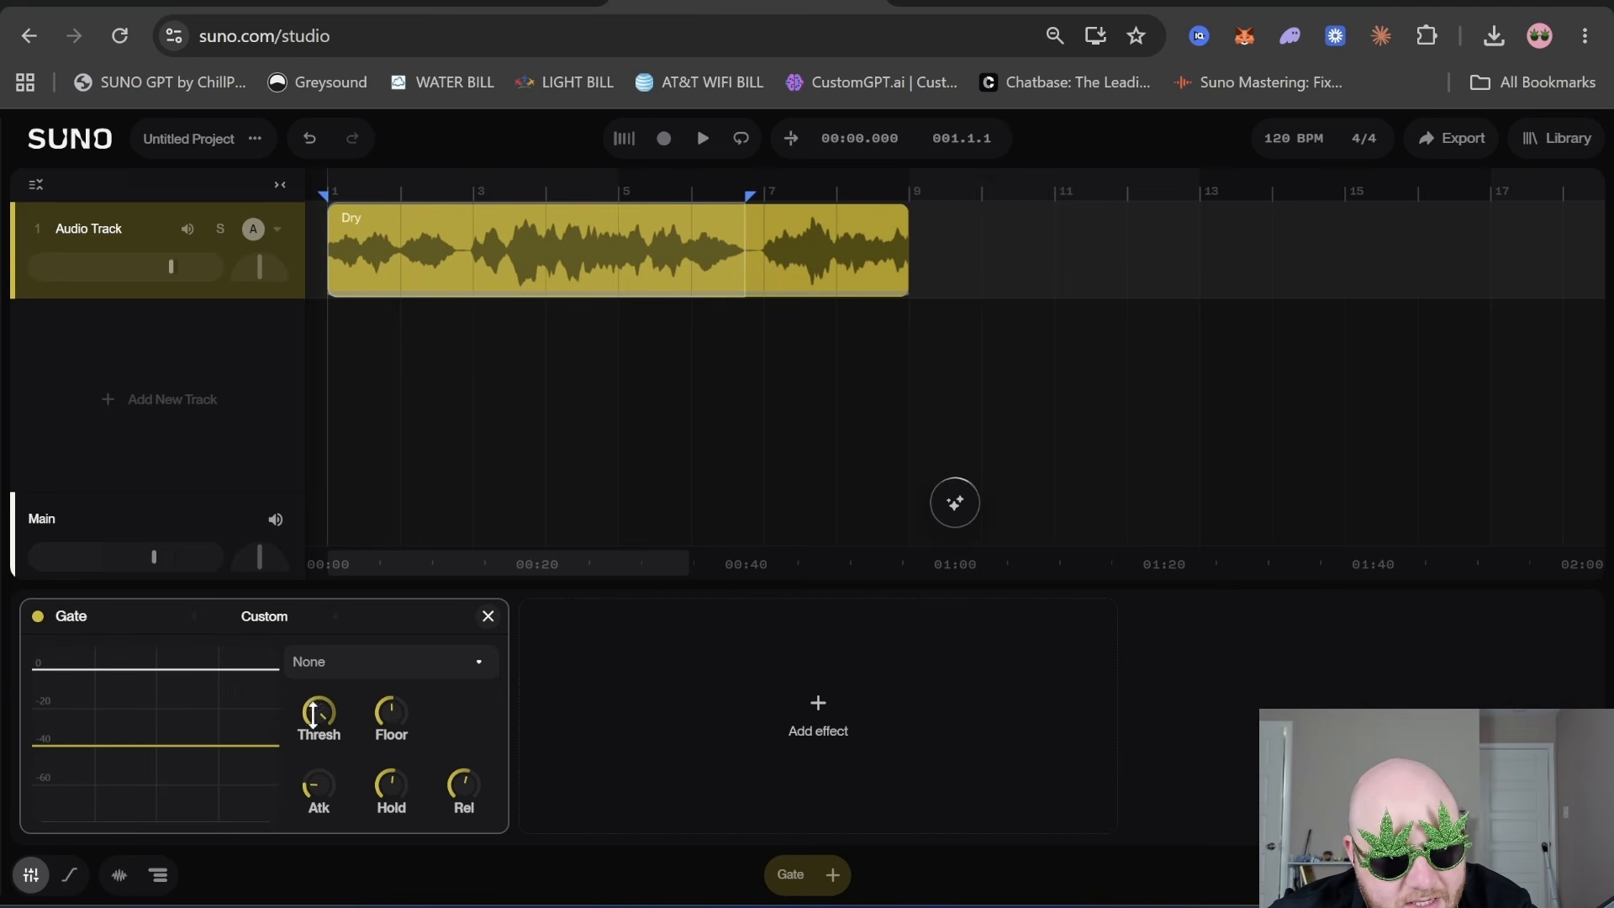
left_click_drag(391, 713, 345, 704)
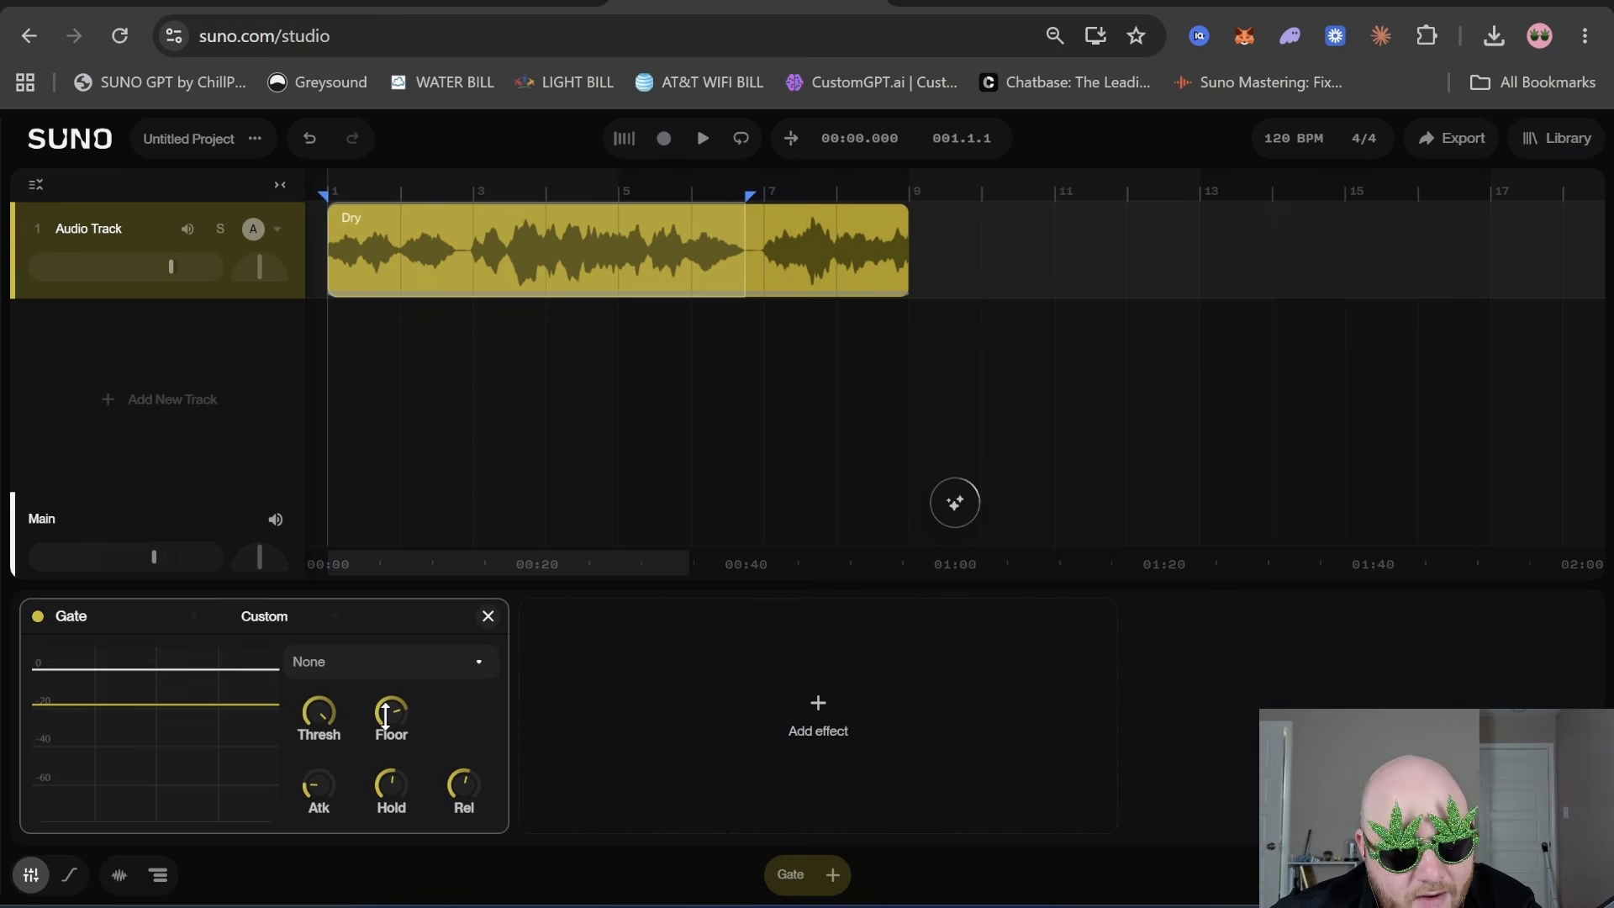
left_click_drag(385, 713, 385, 713)
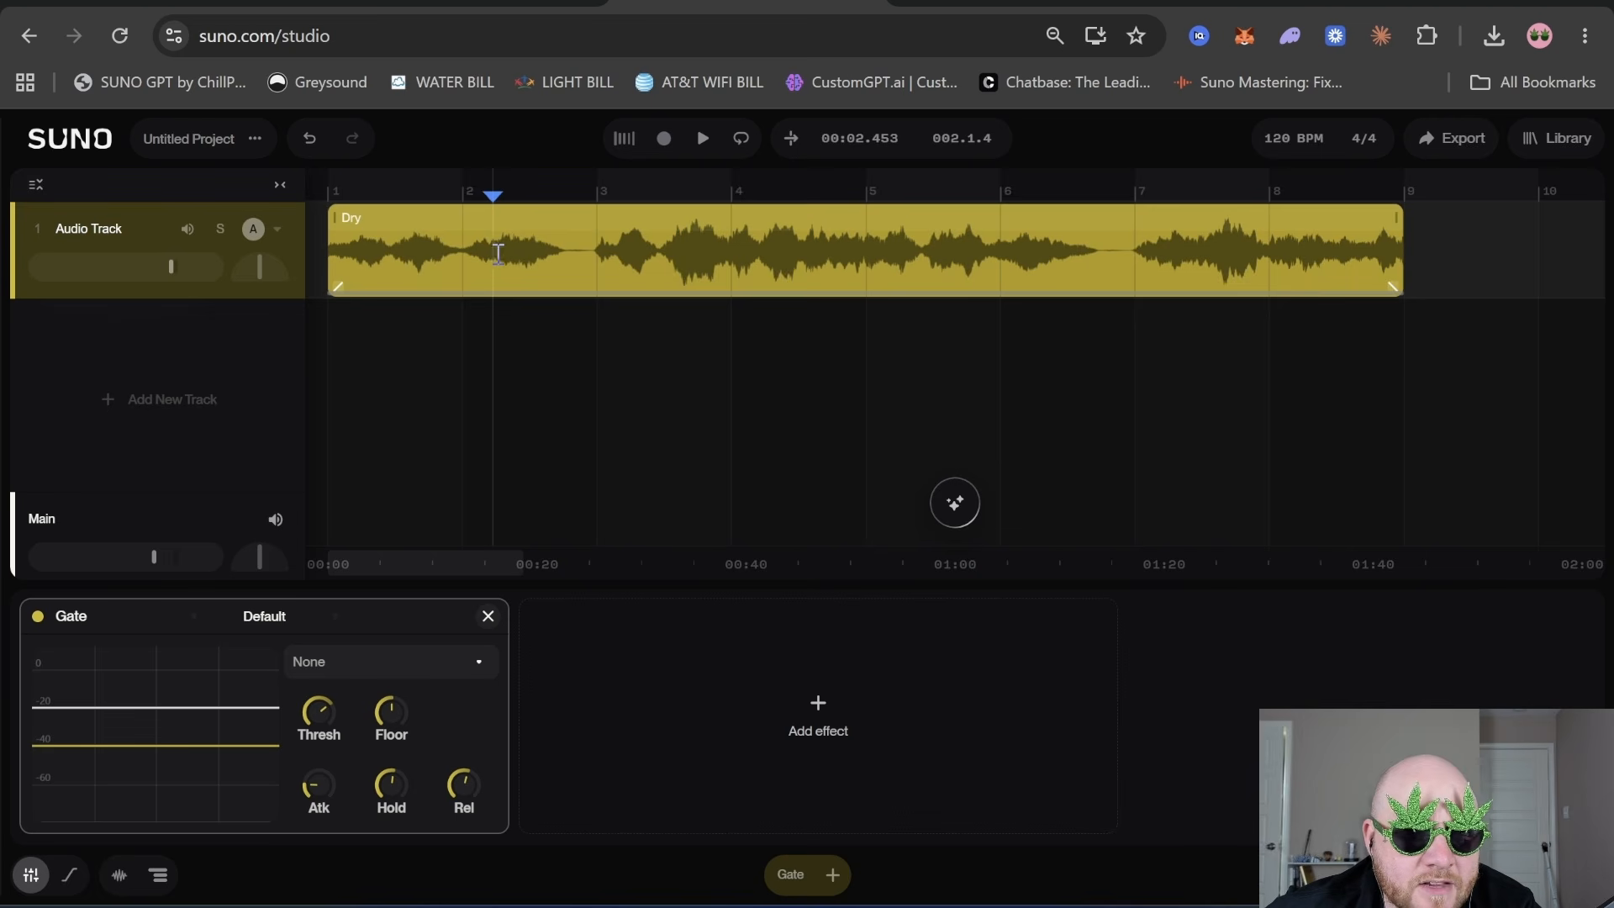
- Select the passage of the Dry clip around its first silent gap, from bar 2 to about bar 3.5
left_click_drag(496, 245, 665, 245)
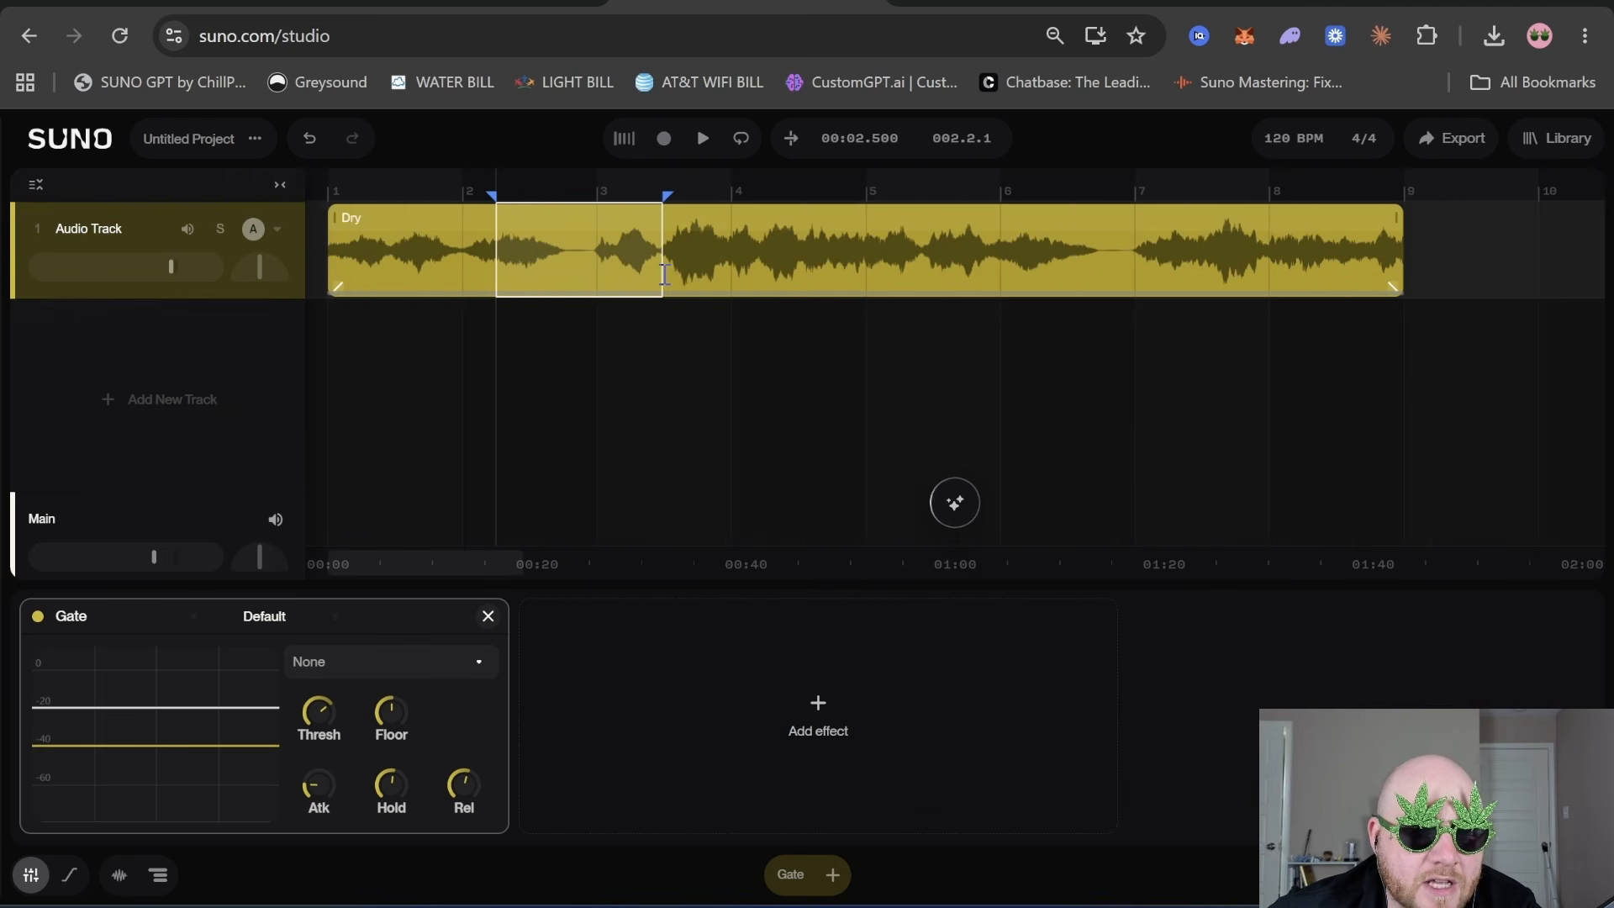
left_click_drag(564, 244, 592, 245)
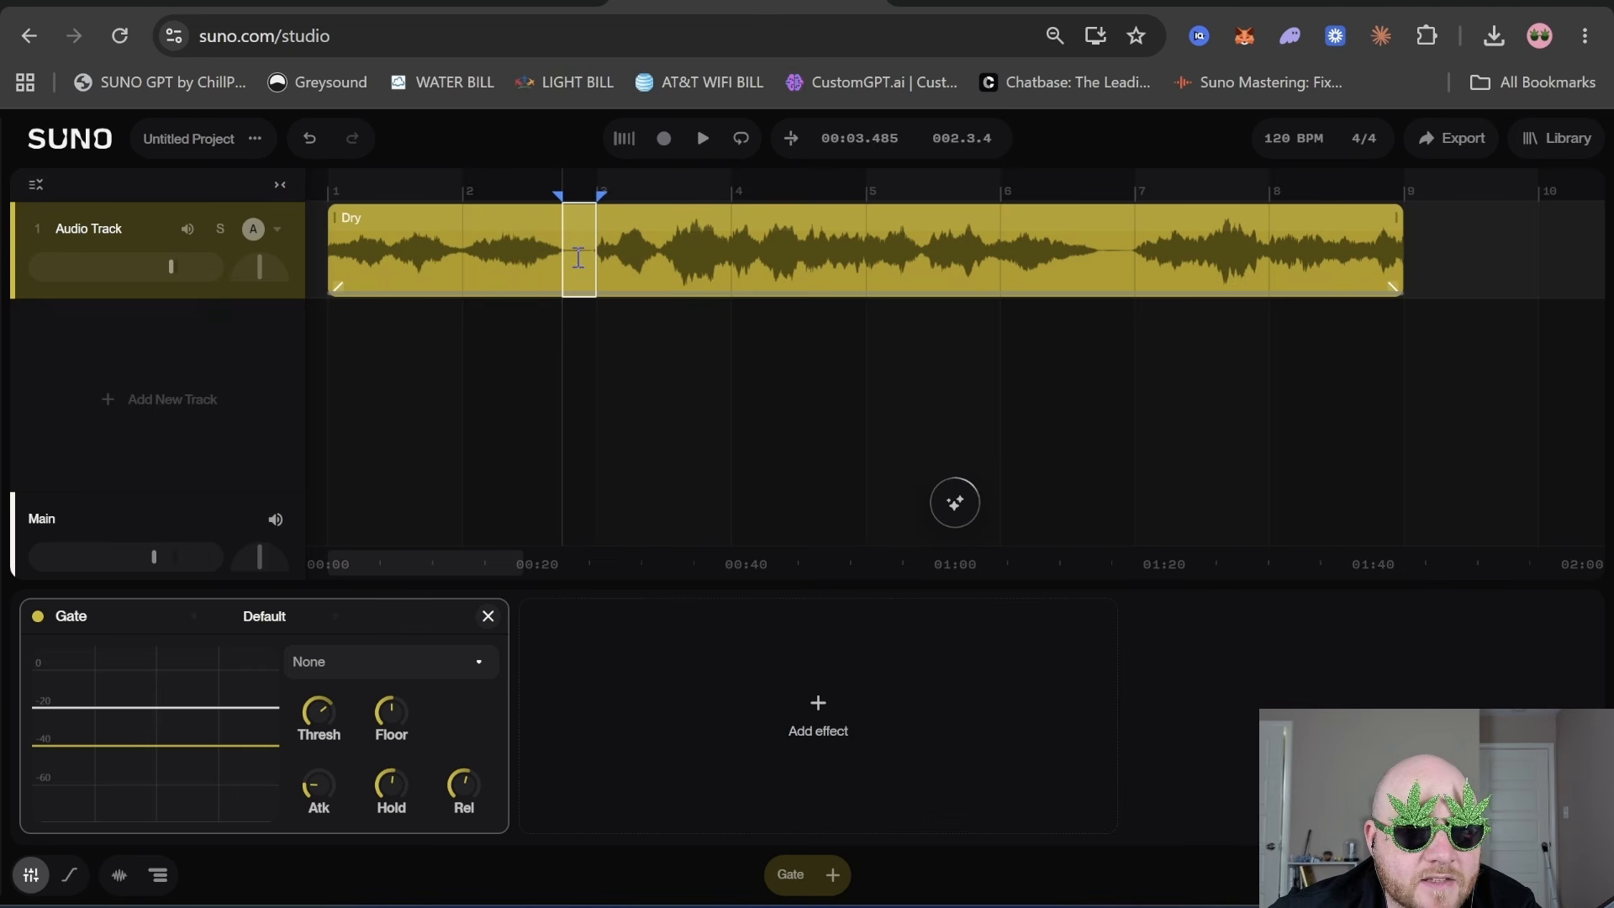
left_click_drag(460, 243, 673, 246)
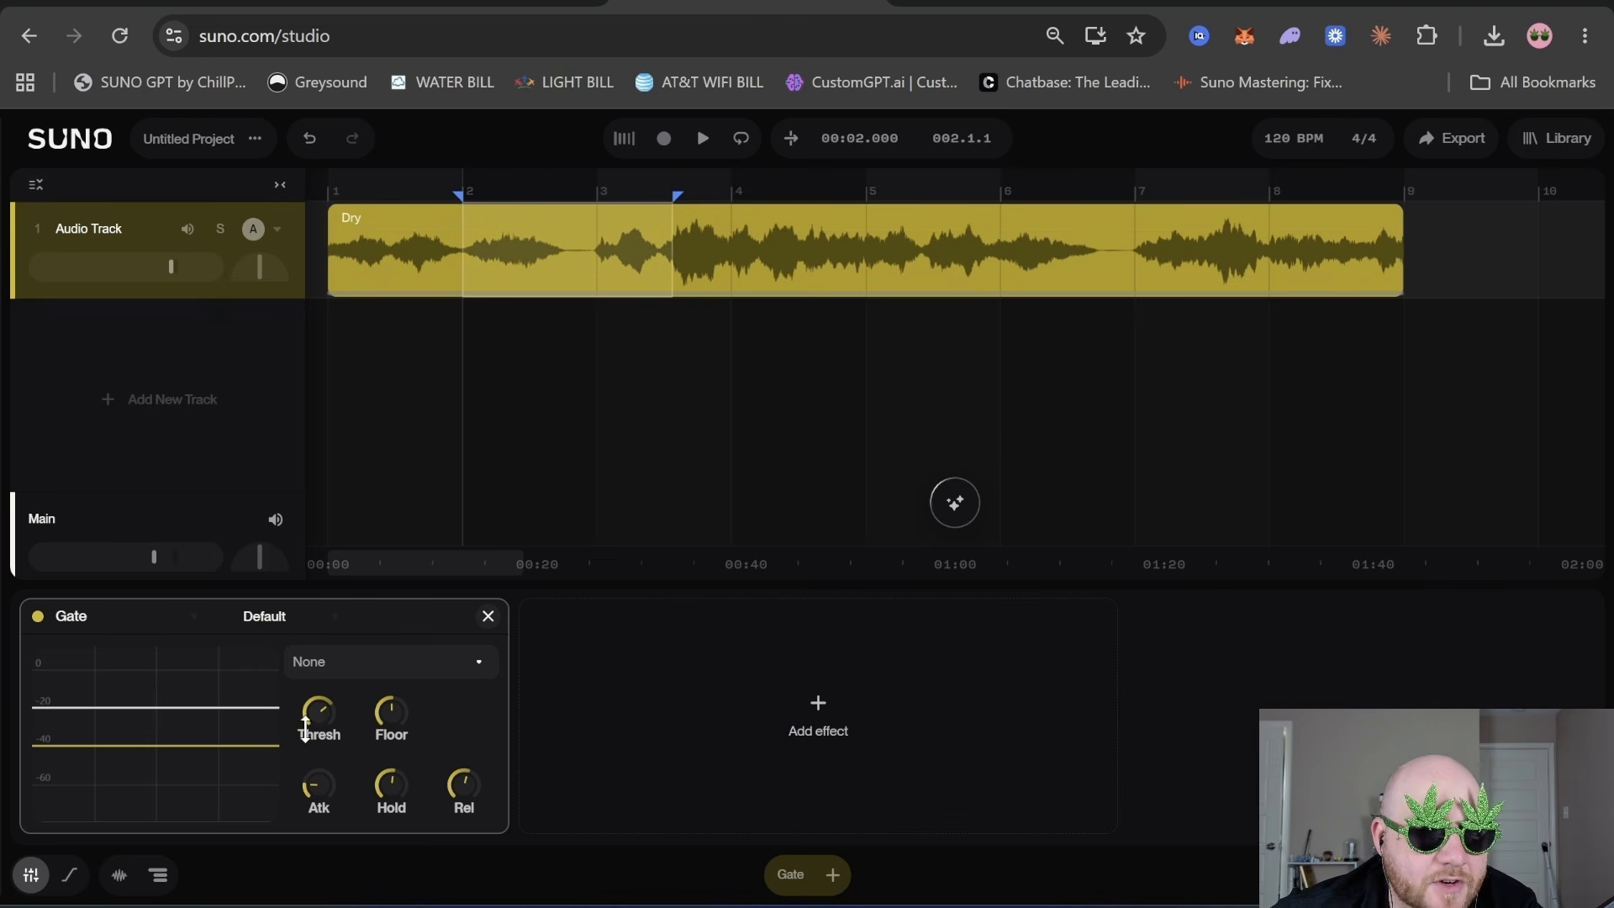
- Lower the Gate floor to its minimum, audition the selected passage, and fine-tune the threshold and hold
left_click_drag(396, 713, 390, 696)
key("space")
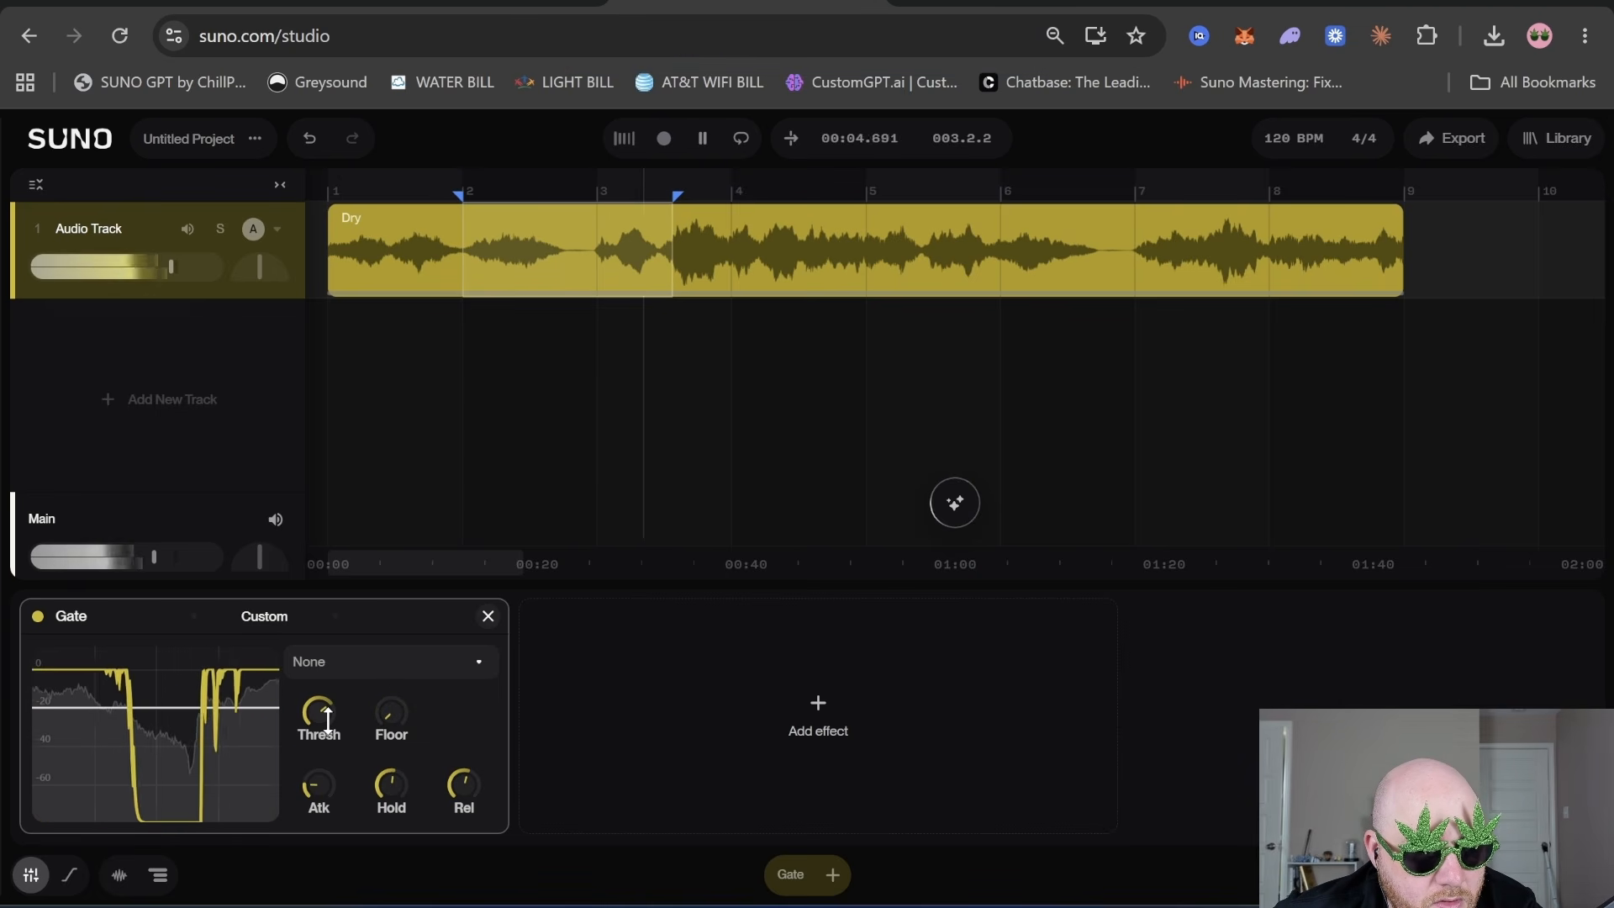
left_click_drag(328, 719, 328, 698)
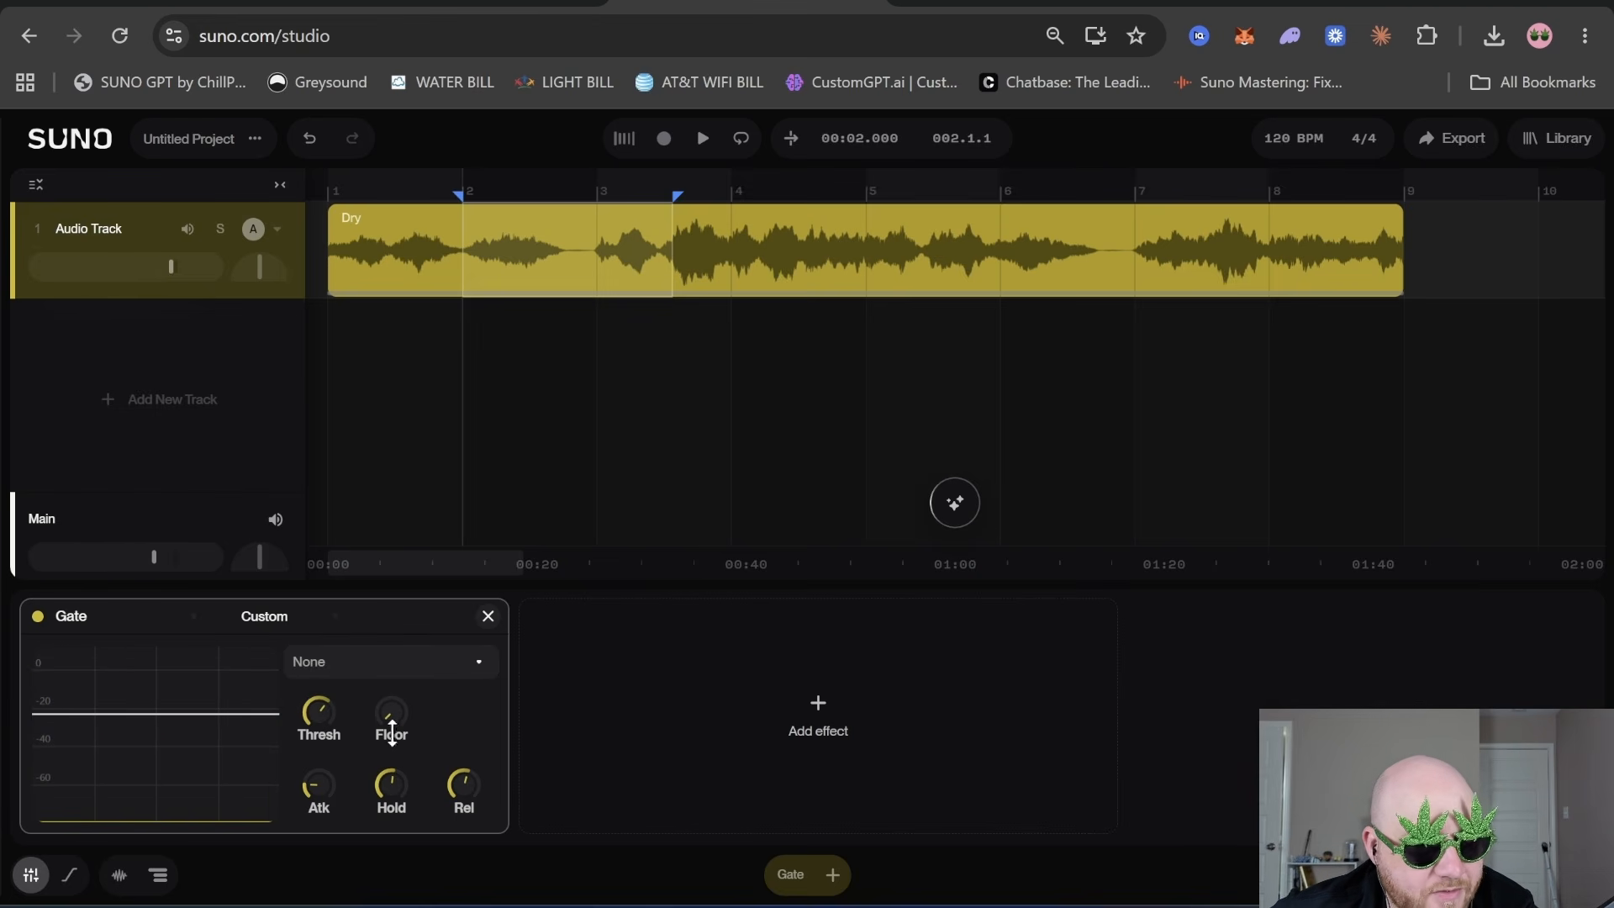
left_click_drag(393, 784, 392, 779)
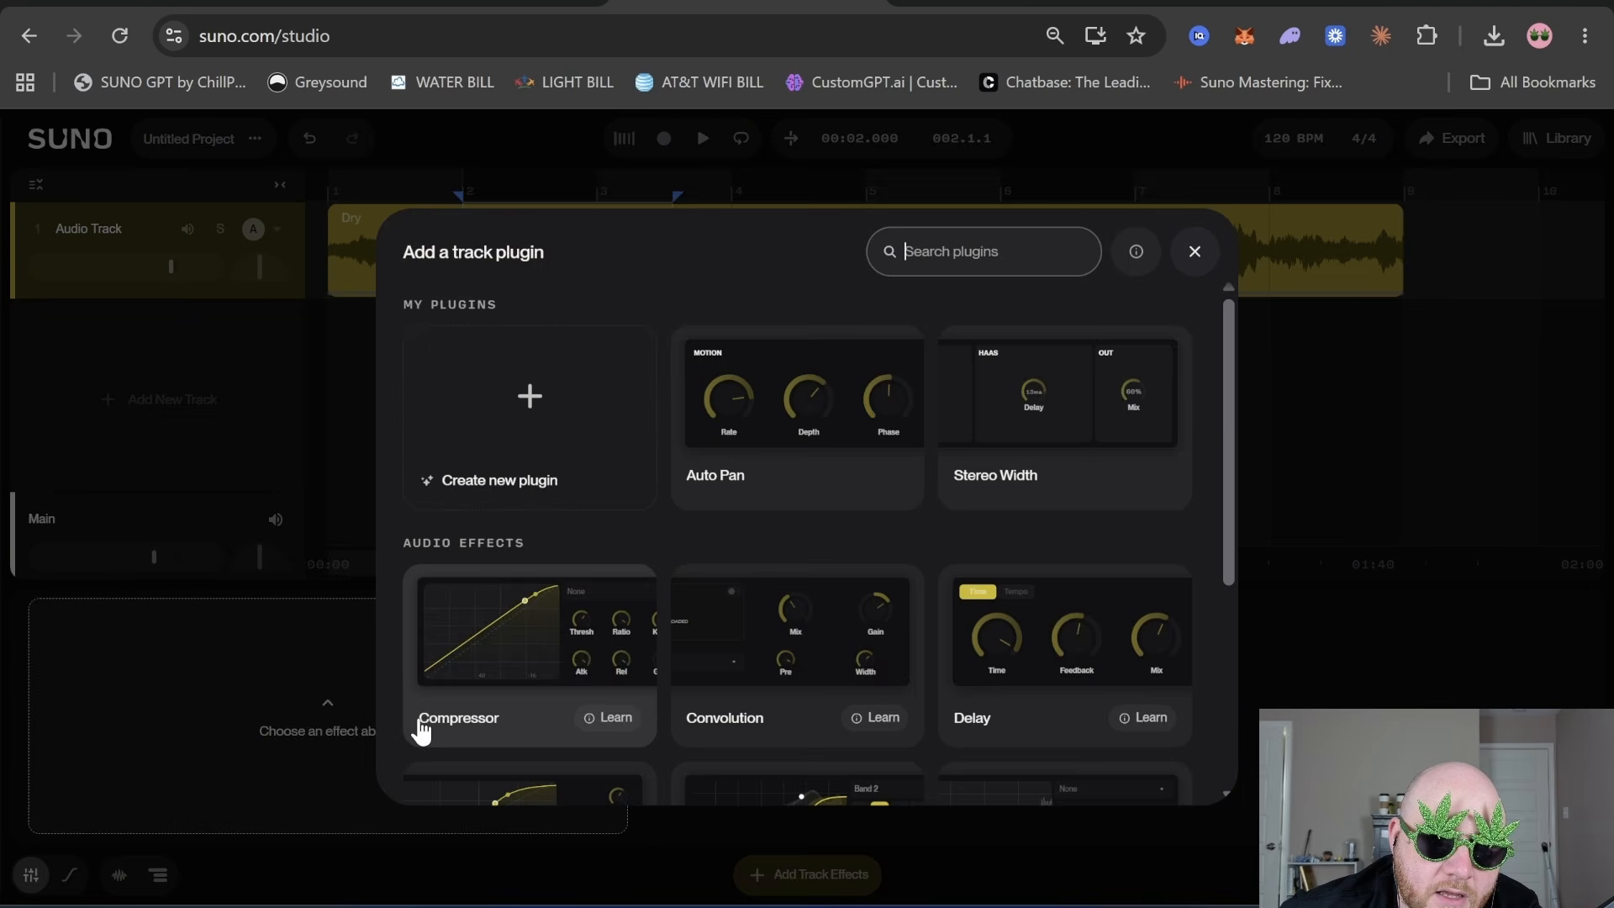
- Add a Limiter to the audio track, raise its Lookahead to the midpoint, and bring it back down to a low setting
scroll(1061, 580, "down", 5)
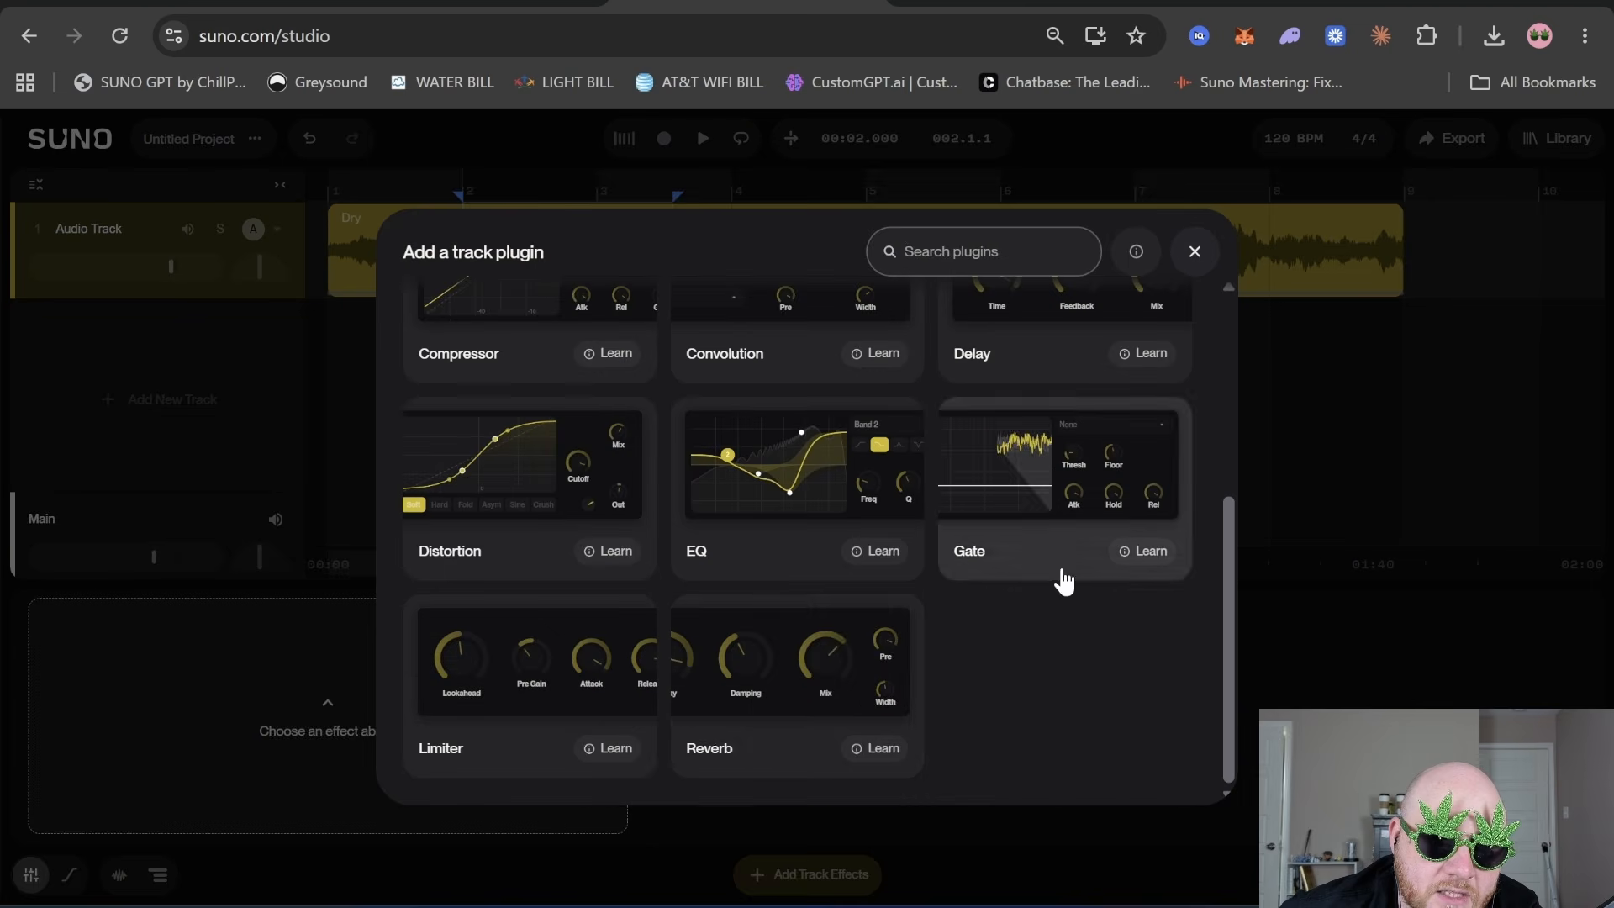
left_click(533, 685)
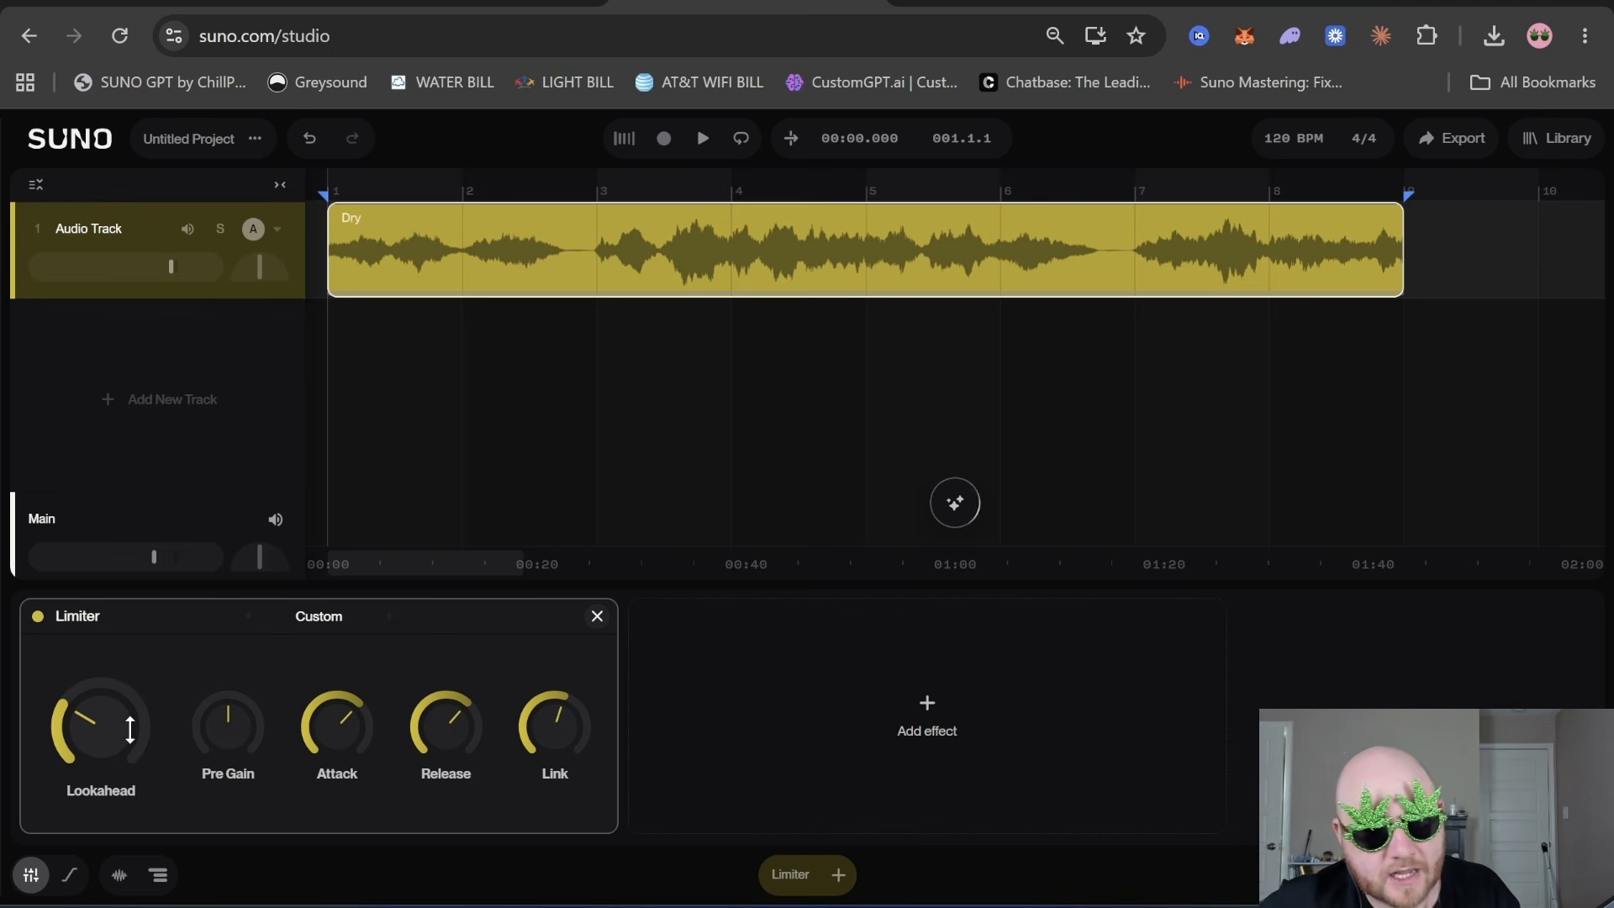
mouse_move(131, 730)
left_mouse_down()
mouse_move(131, 694)
mouse_move(102, 757)
mouse_move(101, 740)
left_mouse_up()
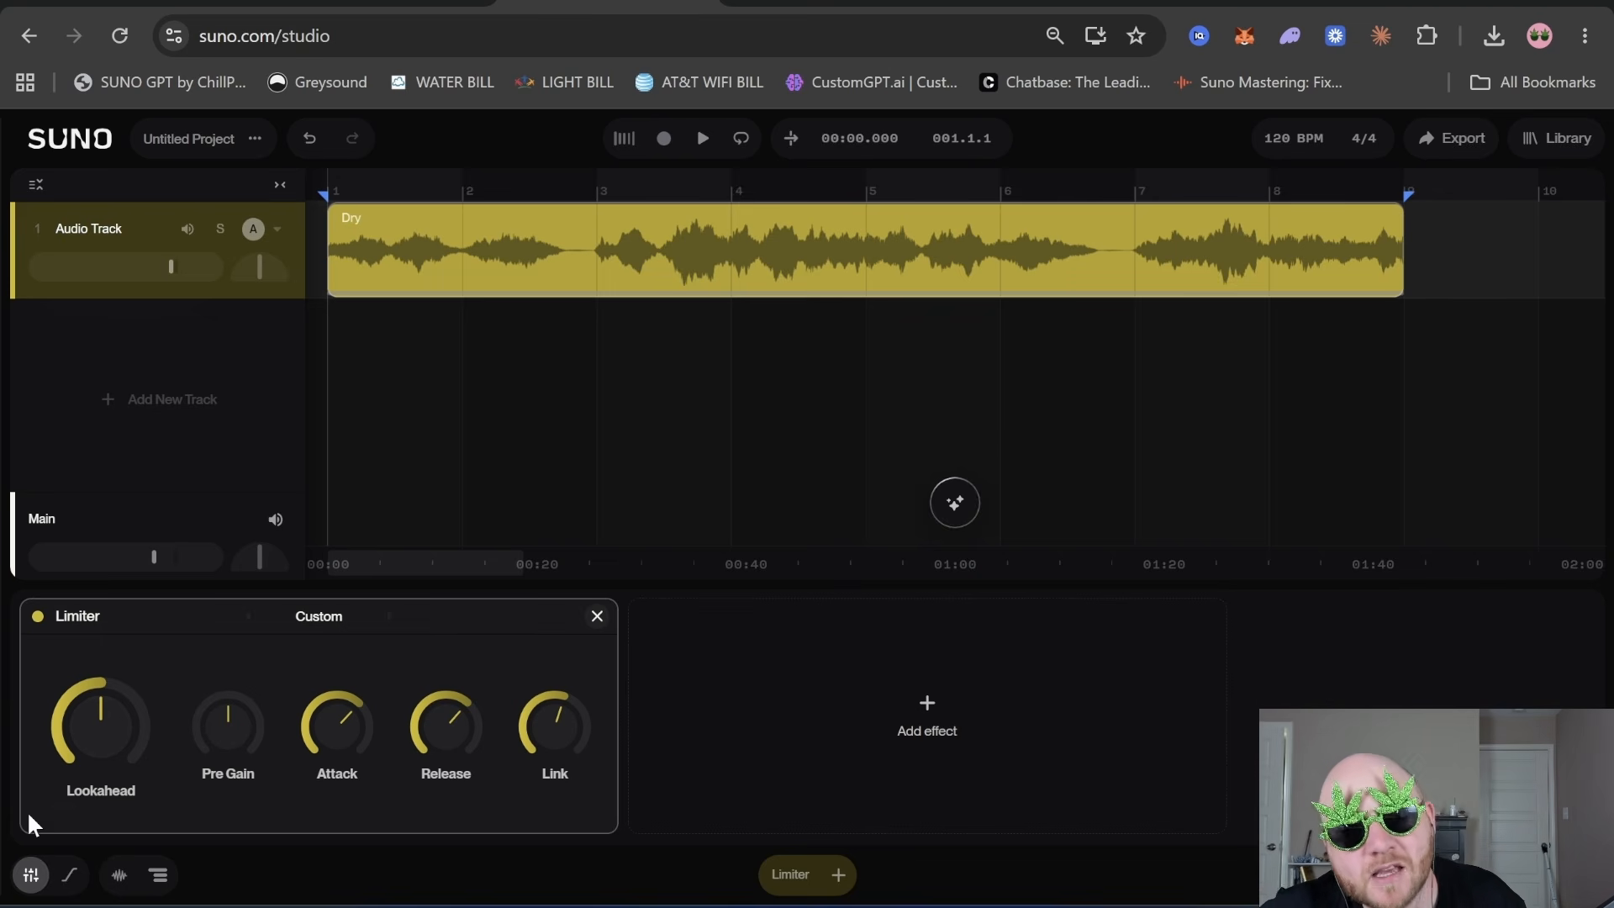
mouse_move(81, 748)
left_mouse_down()
mouse_move(81, 715)
mouse_move(81, 774)
left_mouse_up()
- Audition the Dry clip with the Limiter's Pre Gain at maximum, reset it to zero, and raise it to maximum again
mouse_move(228, 726)
left_mouse_down()
mouse_move(228, 708)
mouse_move(243, 722)
left_mouse_up()
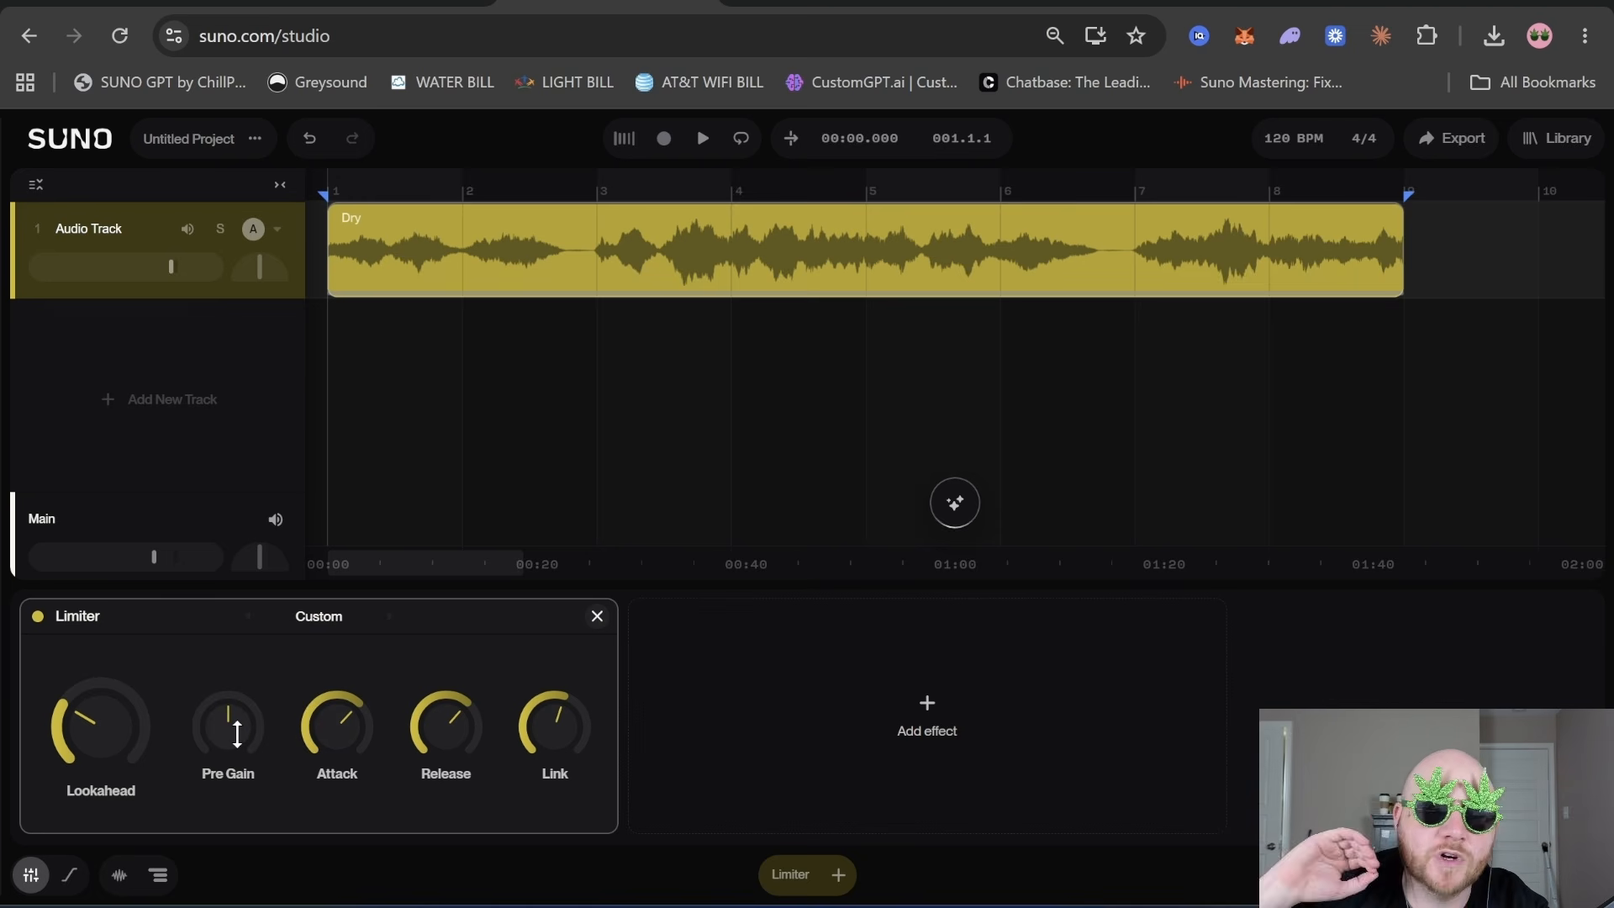
mouse_move(237, 733)
left_mouse_down()
mouse_move(237, 689)
mouse_move(239, 733)
left_mouse_up()
key("space")
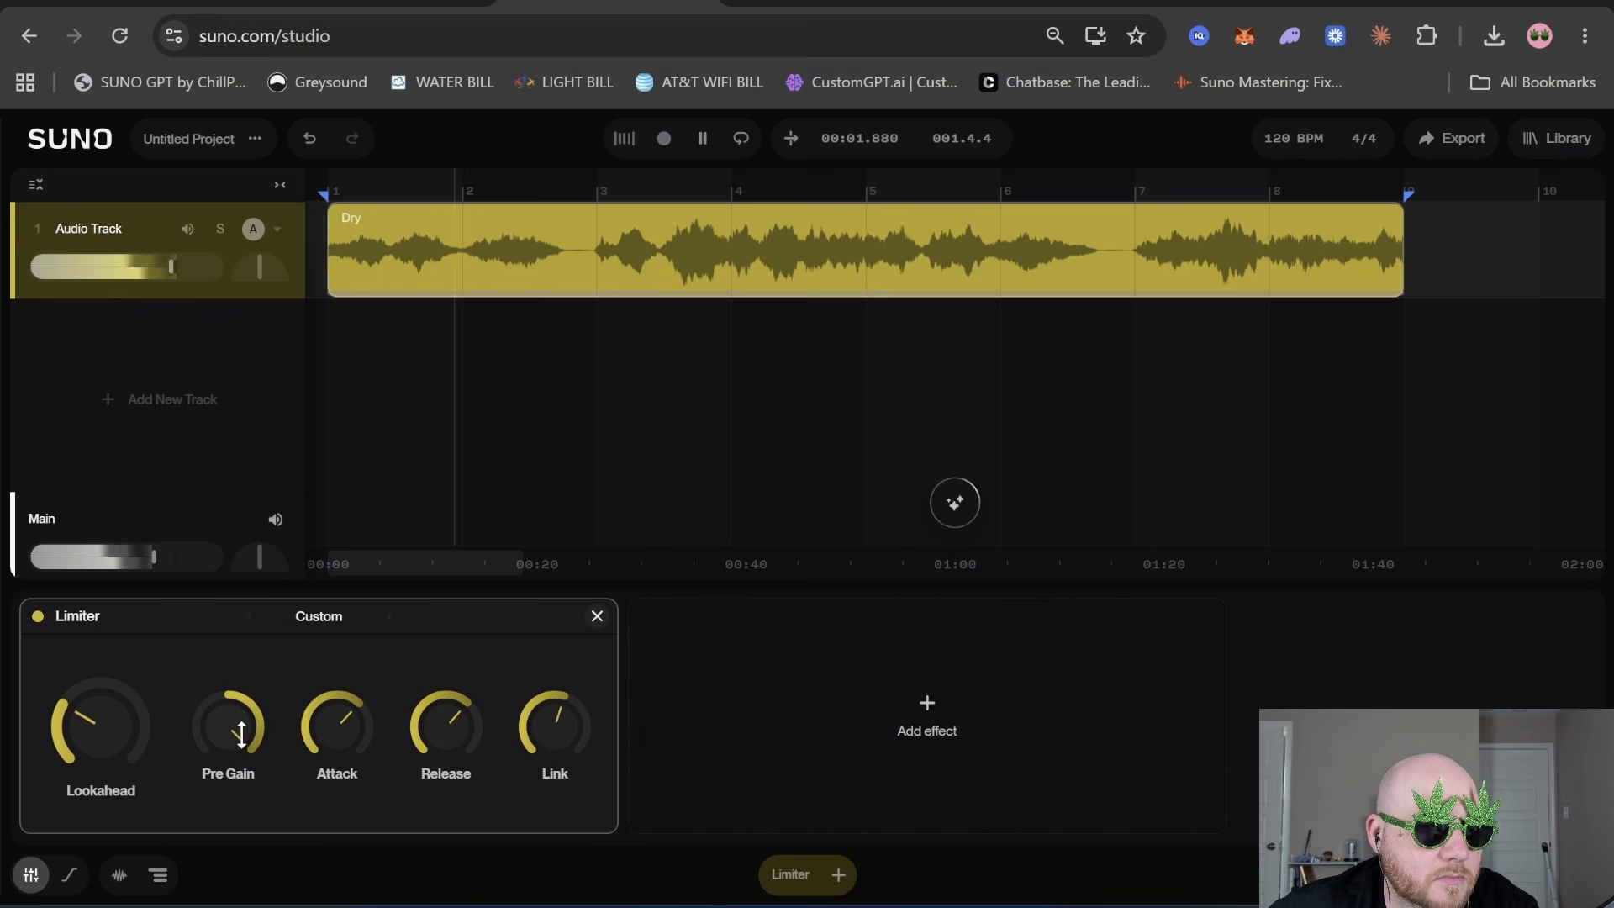
double_click(239, 733)
key("space")
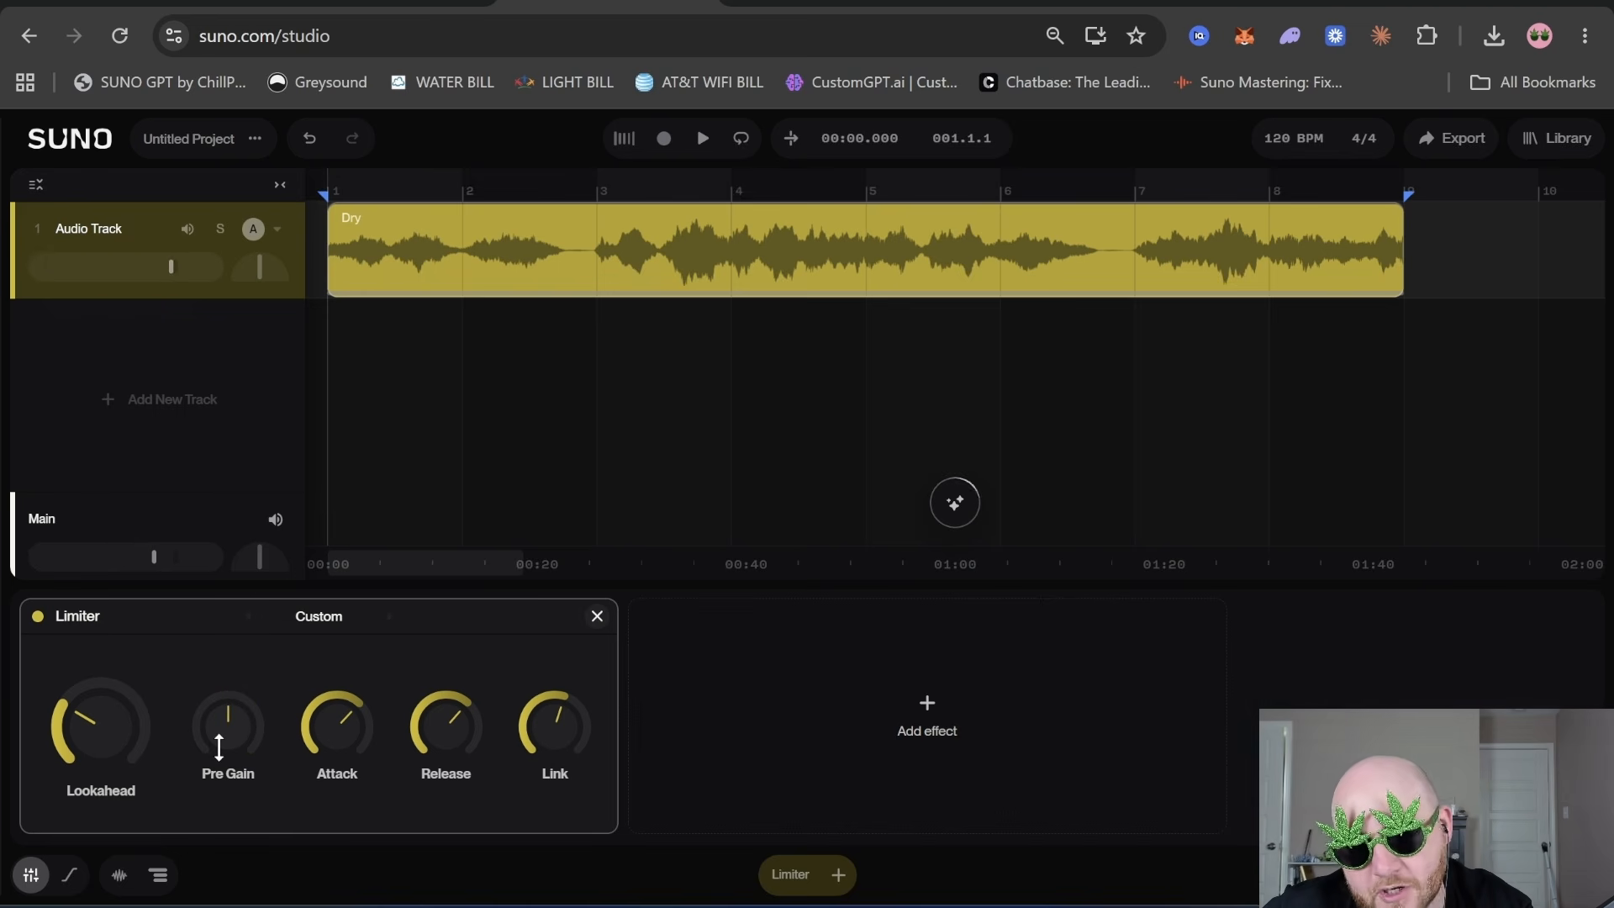
left_click_drag(219, 745, 209, 761)
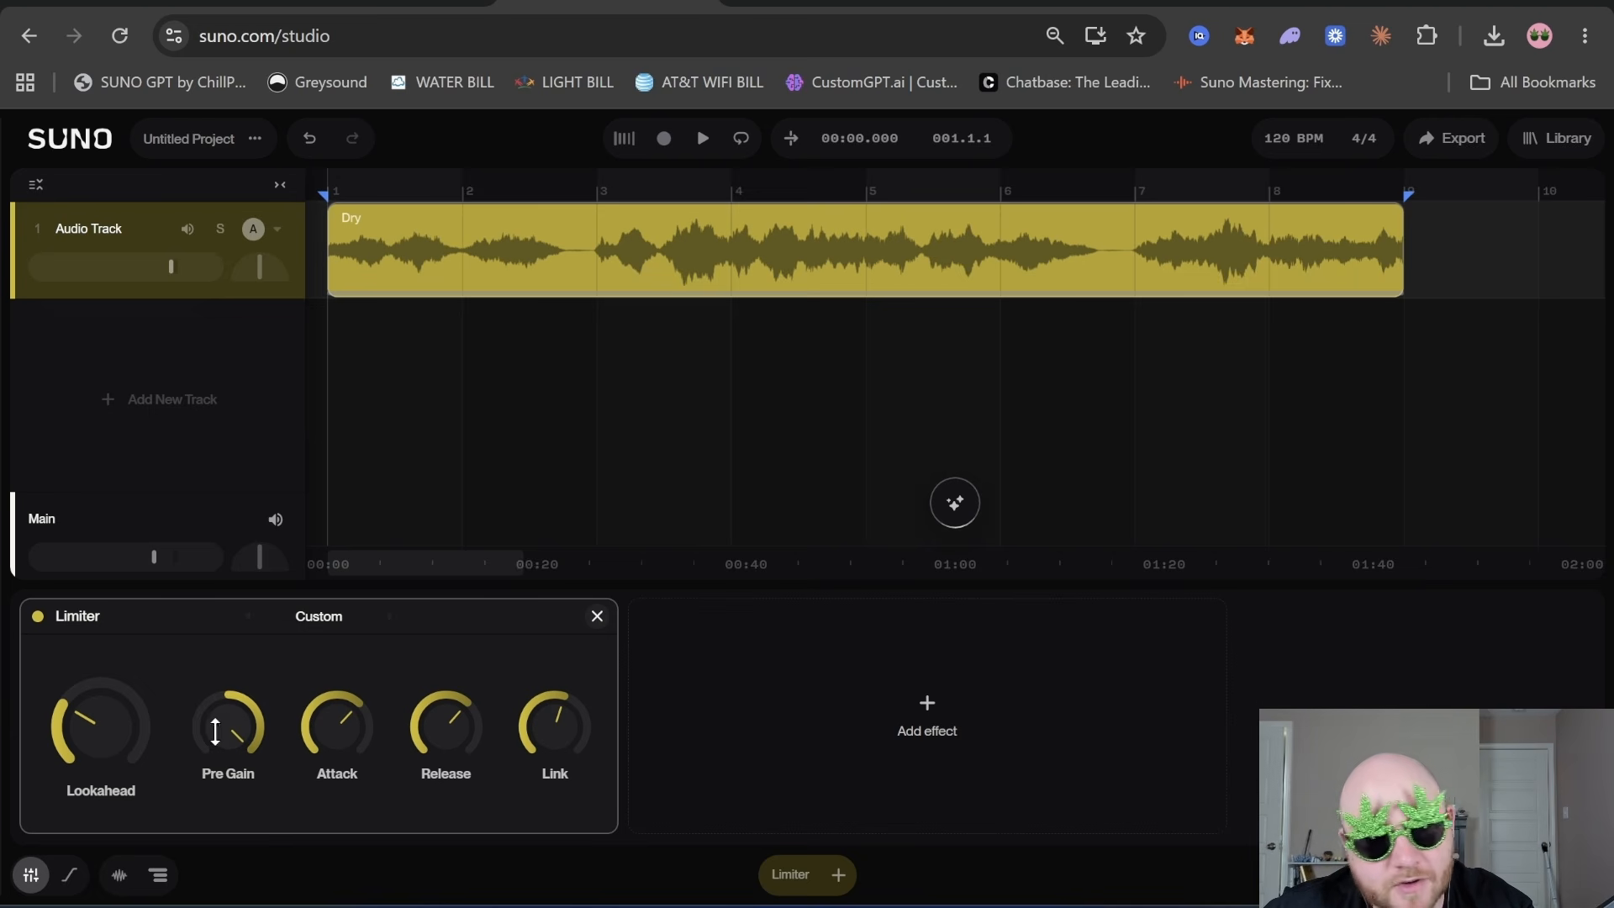
- Audition the Dry clip and raise the Limiter's Release slightly
key("space")
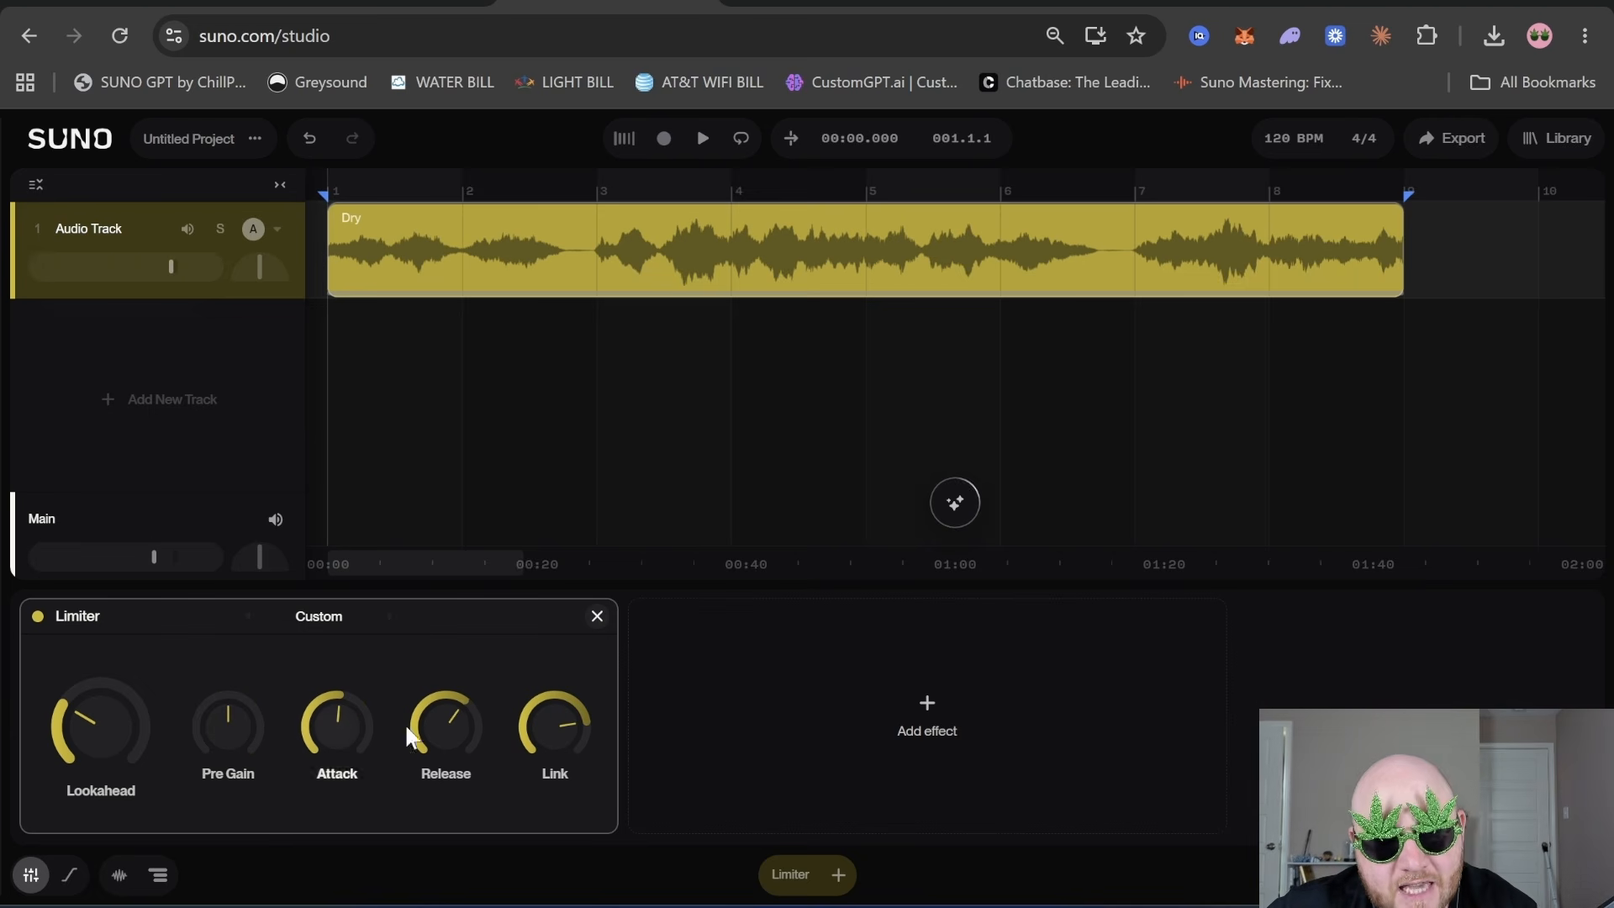
left_click_drag(410, 737, 396, 761)
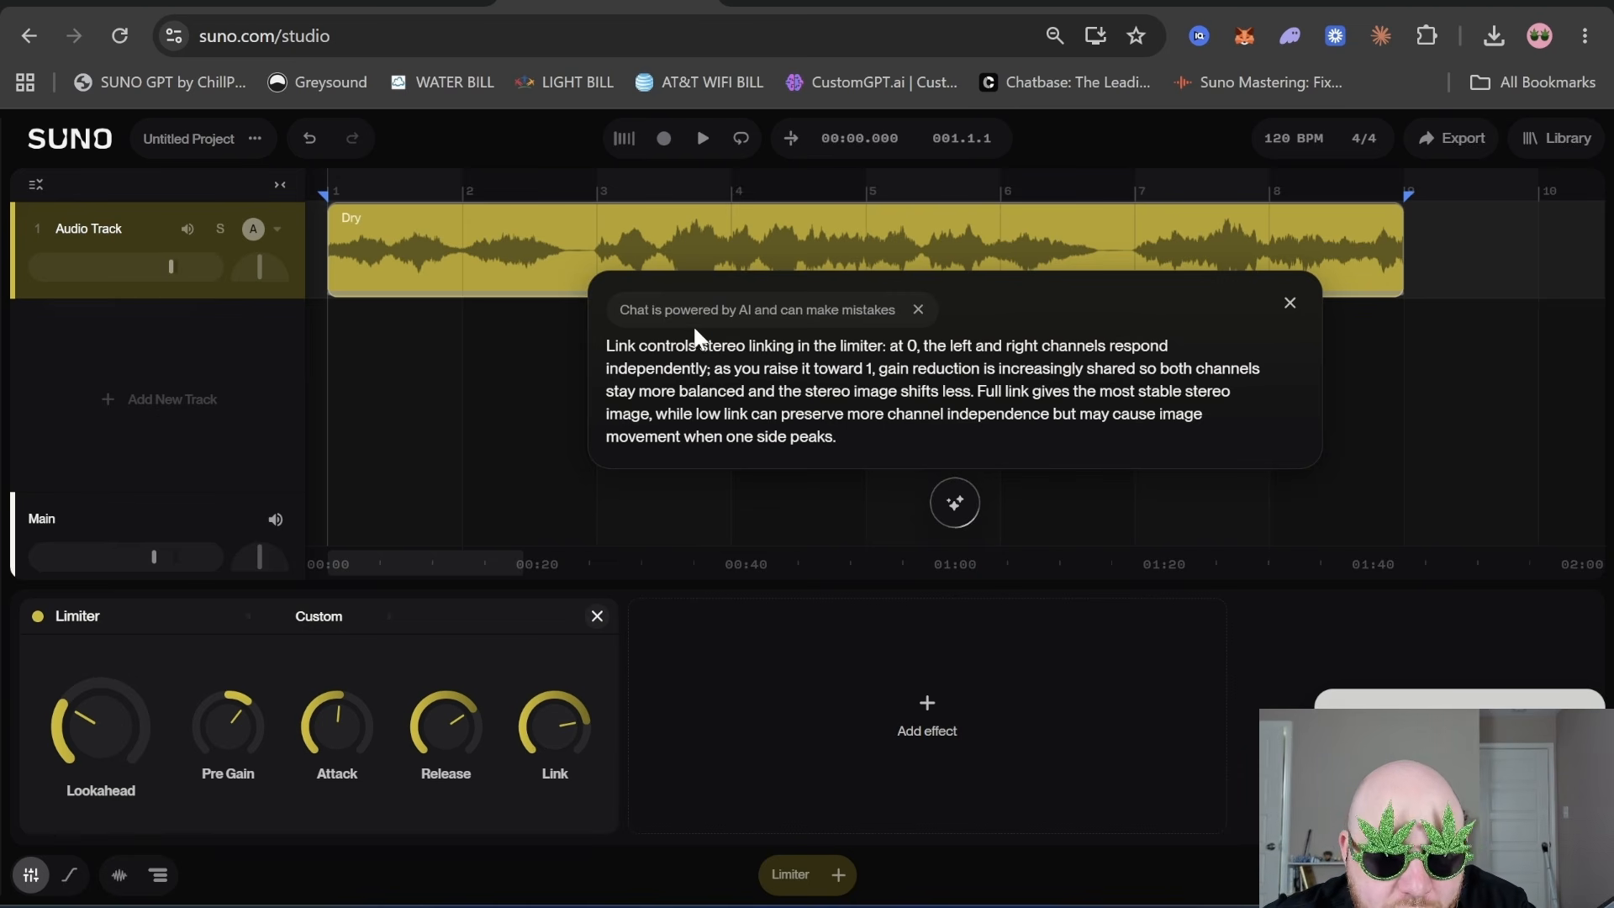
- Read the assistant's explanation of the Limiter's Link control, from independent channels at 0 to full stereo linking
left_click_drag(712, 346, 1057, 366)
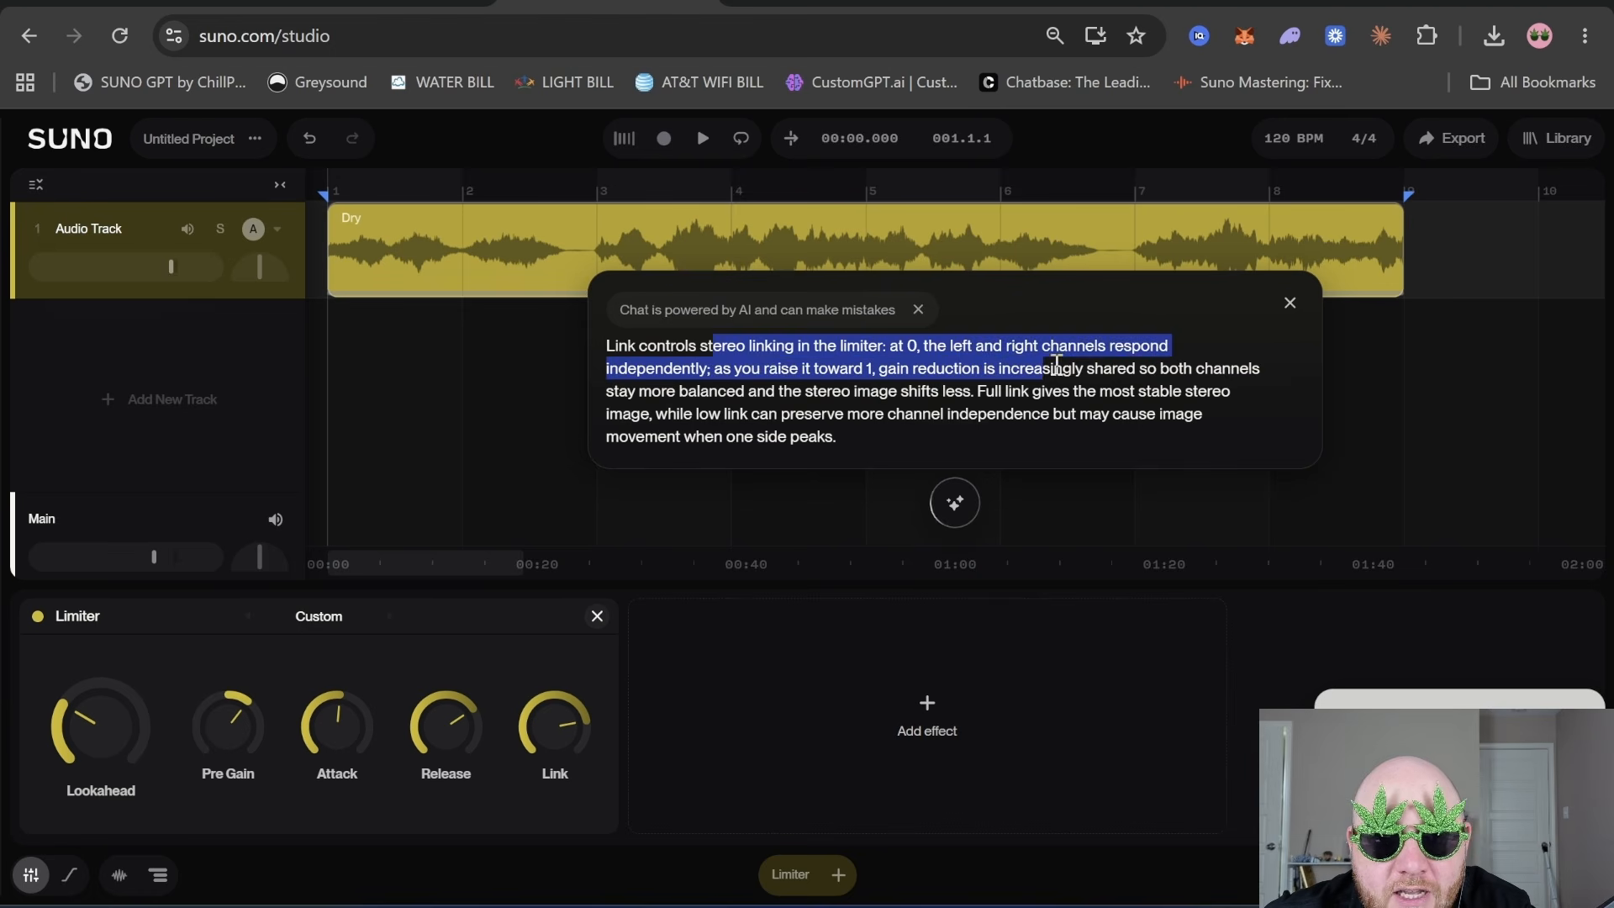
left_click(1140, 377)
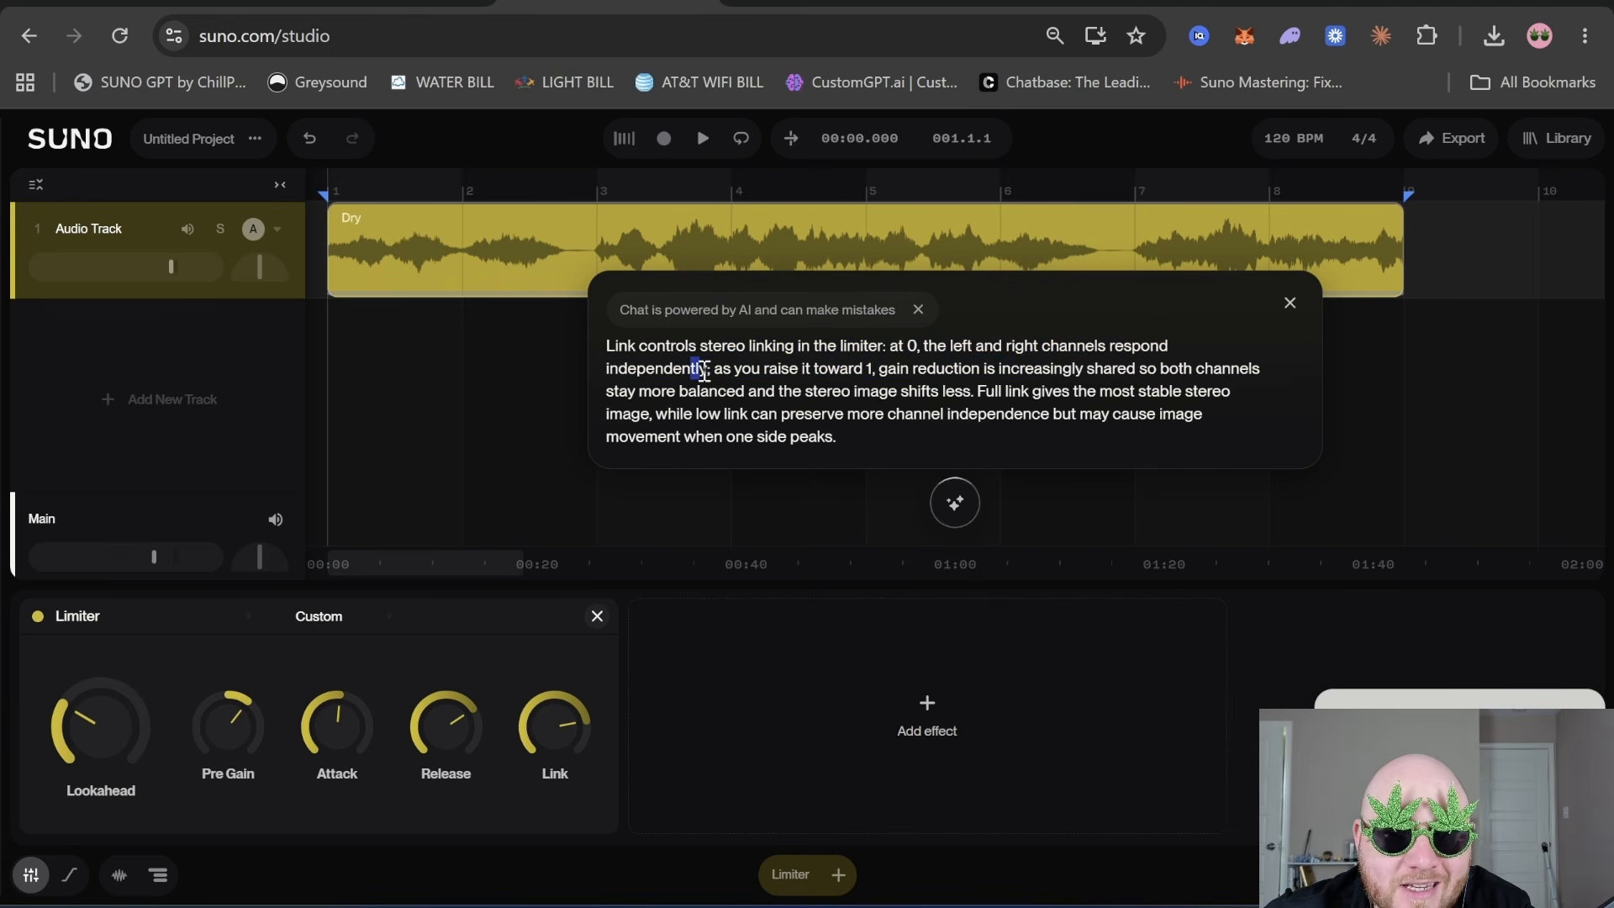
left_click_drag(703, 370, 926, 396)
left_click(926, 395)
left_click_drag(826, 371, 1041, 390)
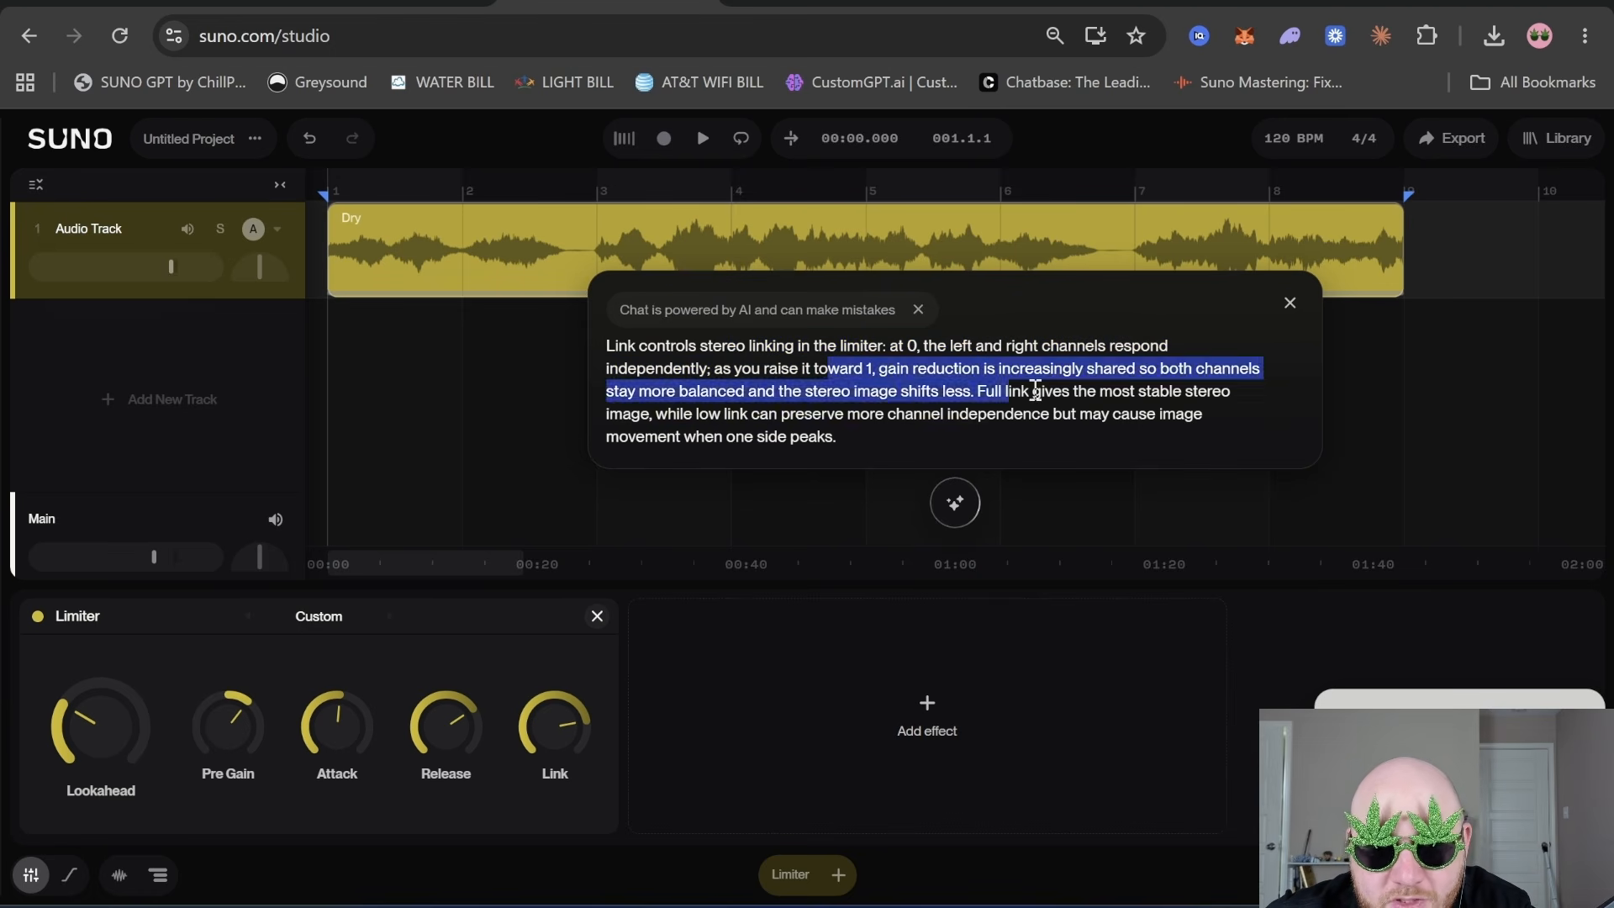
left_click(1023, 390)
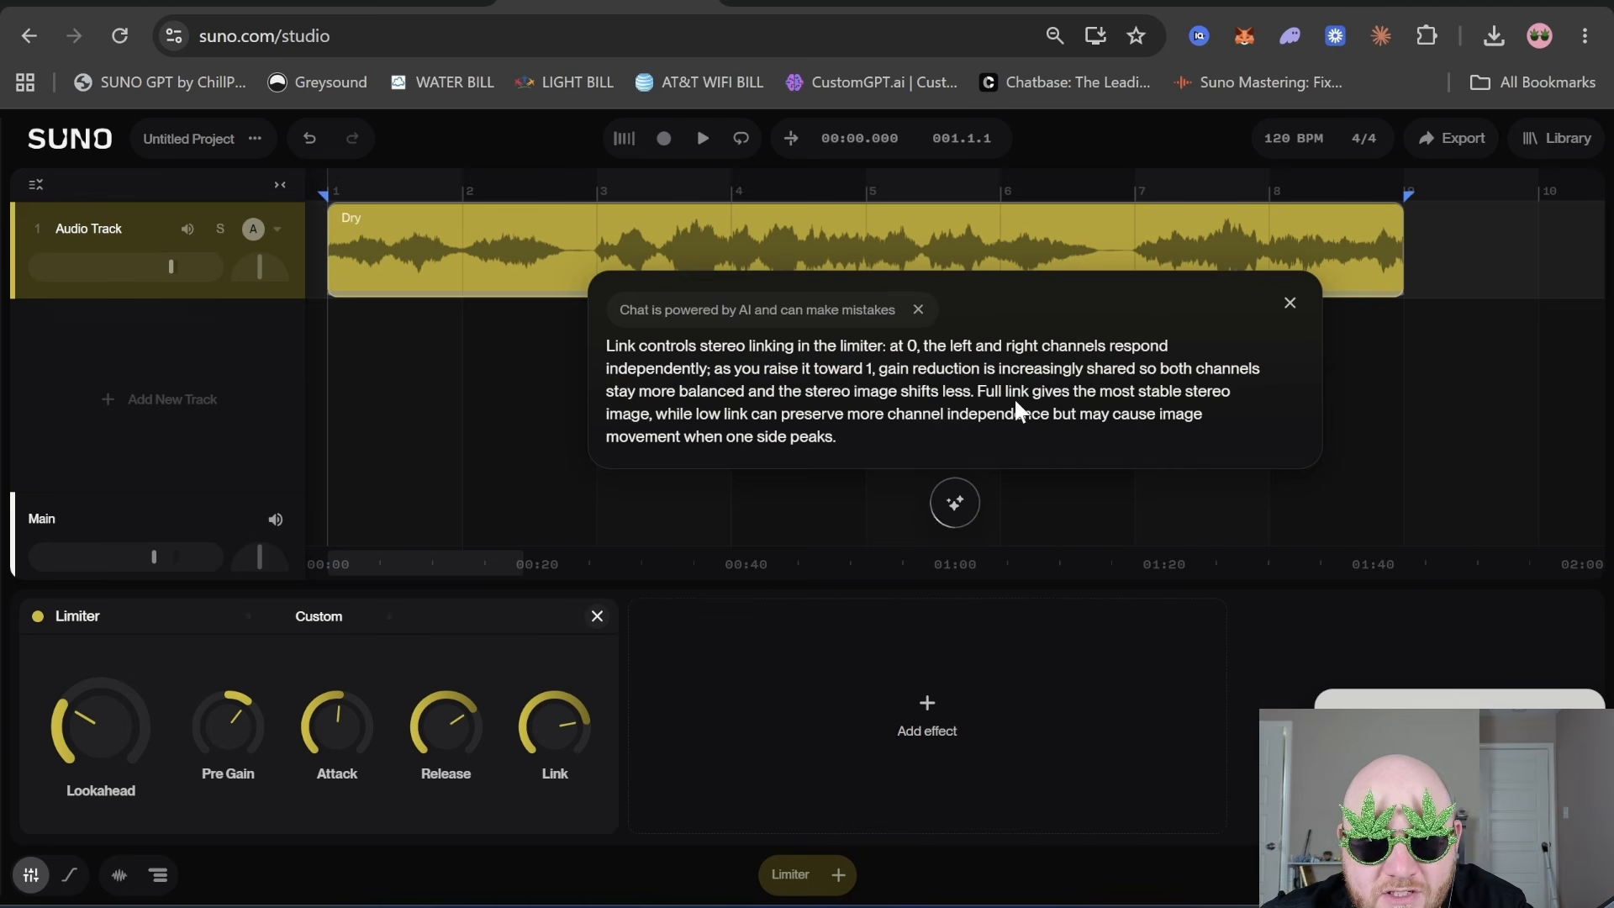
left_click_drag(723, 392, 1062, 394)
left_click(1119, 396)
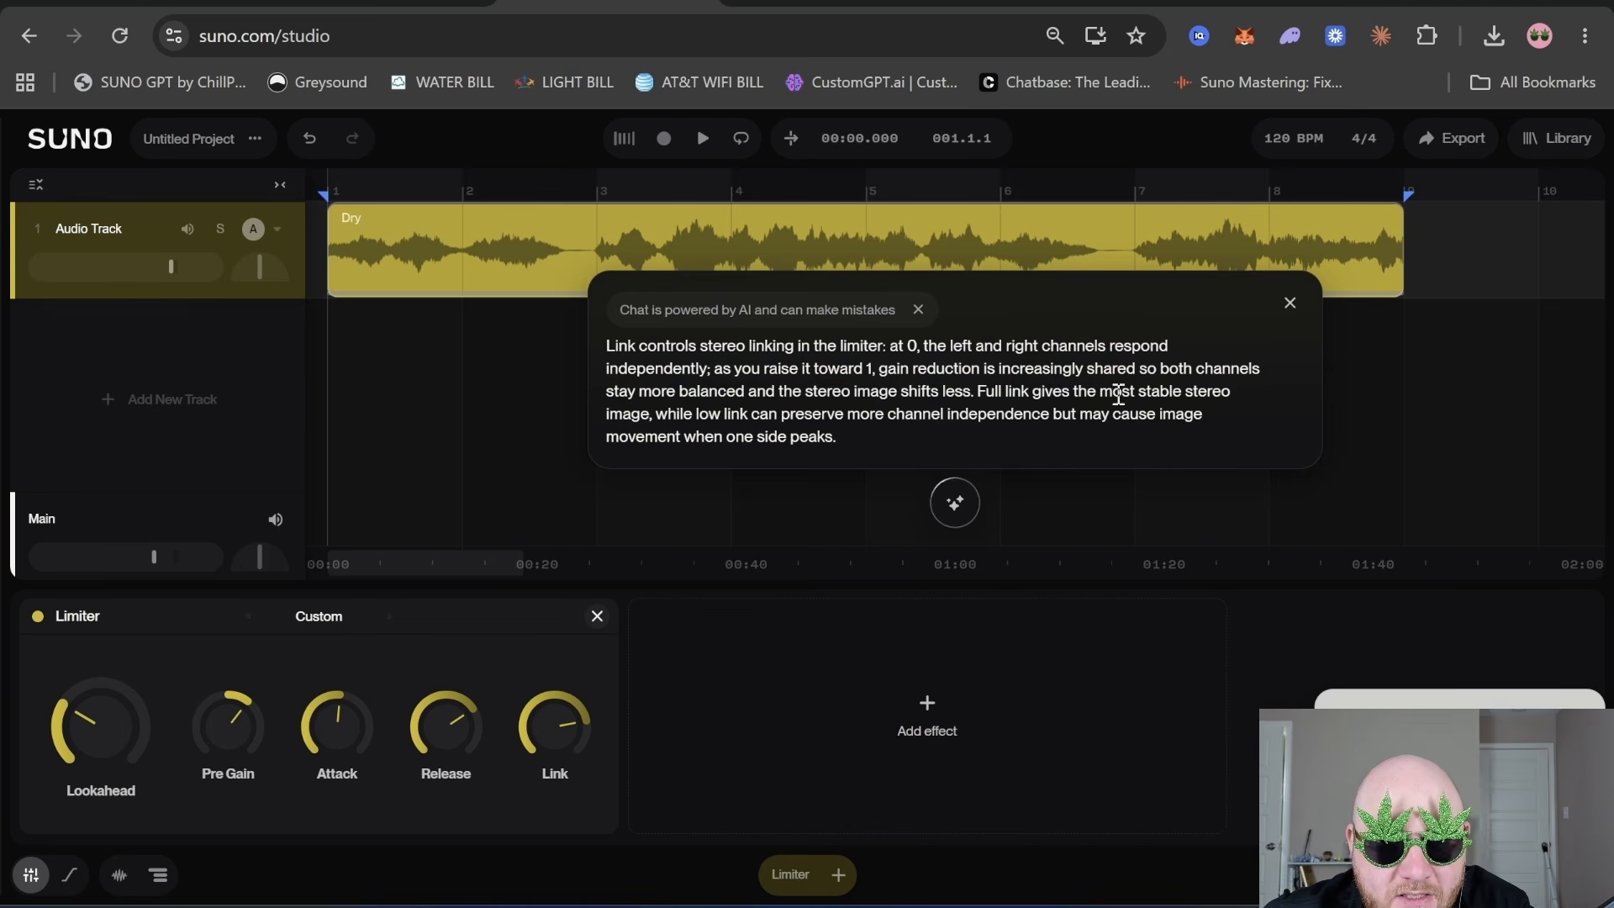
left_click_drag(877, 402, 1132, 414)
left_click(1135, 414)
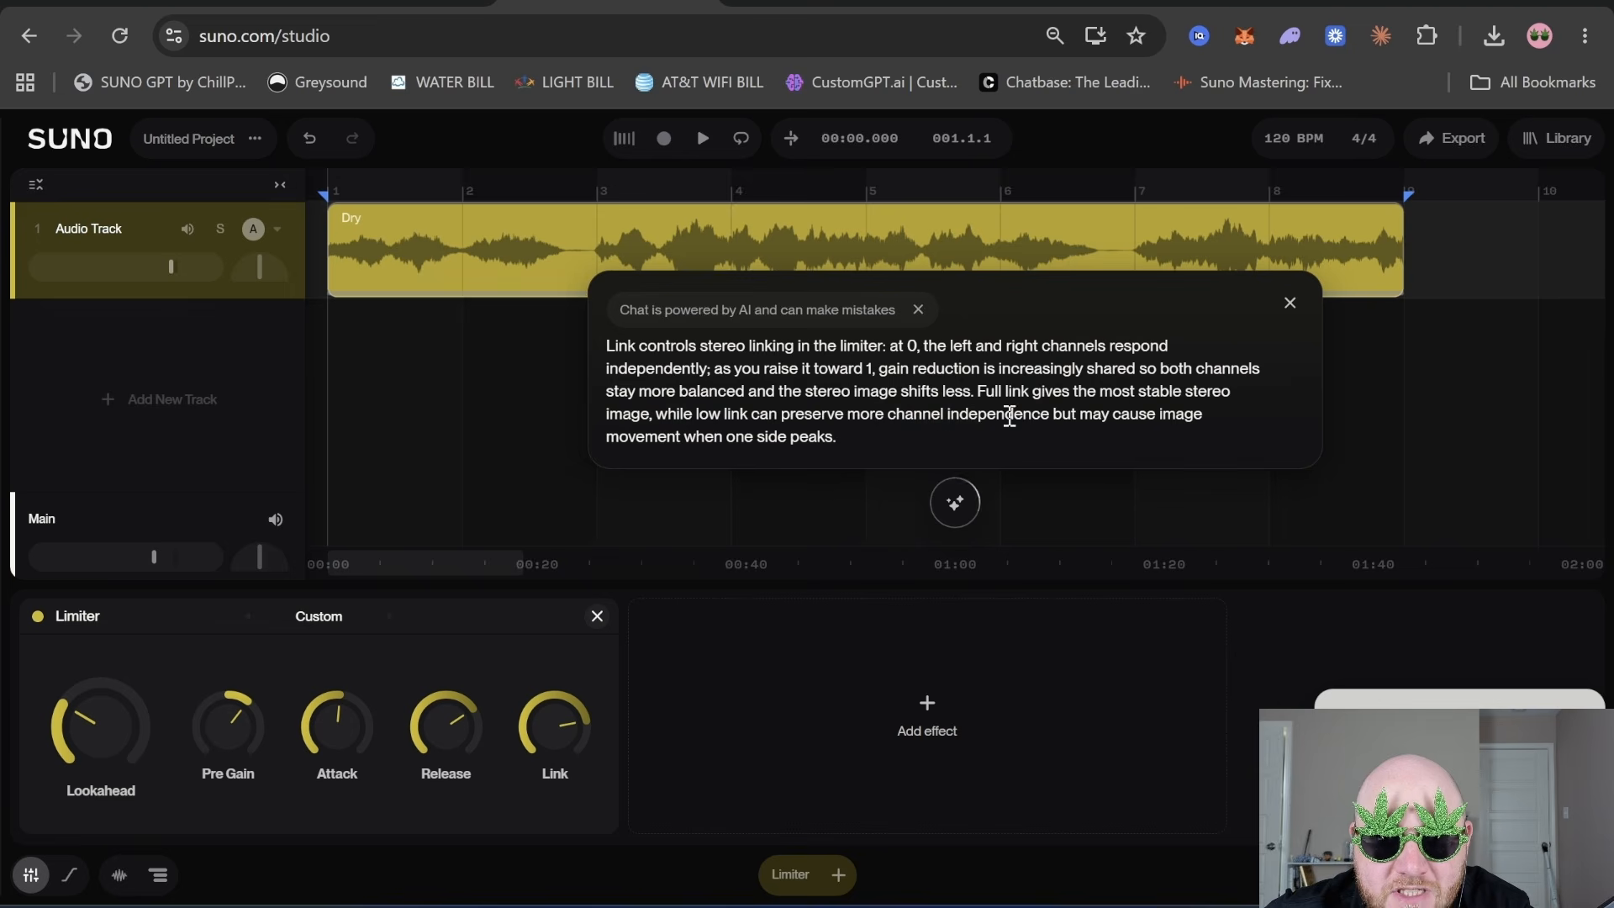
left_click_drag(978, 392, 1103, 418)
- Raise the Limiter's Link to maximum, lower it again, and undo the last change
mouse_move(555, 730)
left_mouse_down()
mouse_move(537, 783)
mouse_move(569, 702)
left_mouse_up()
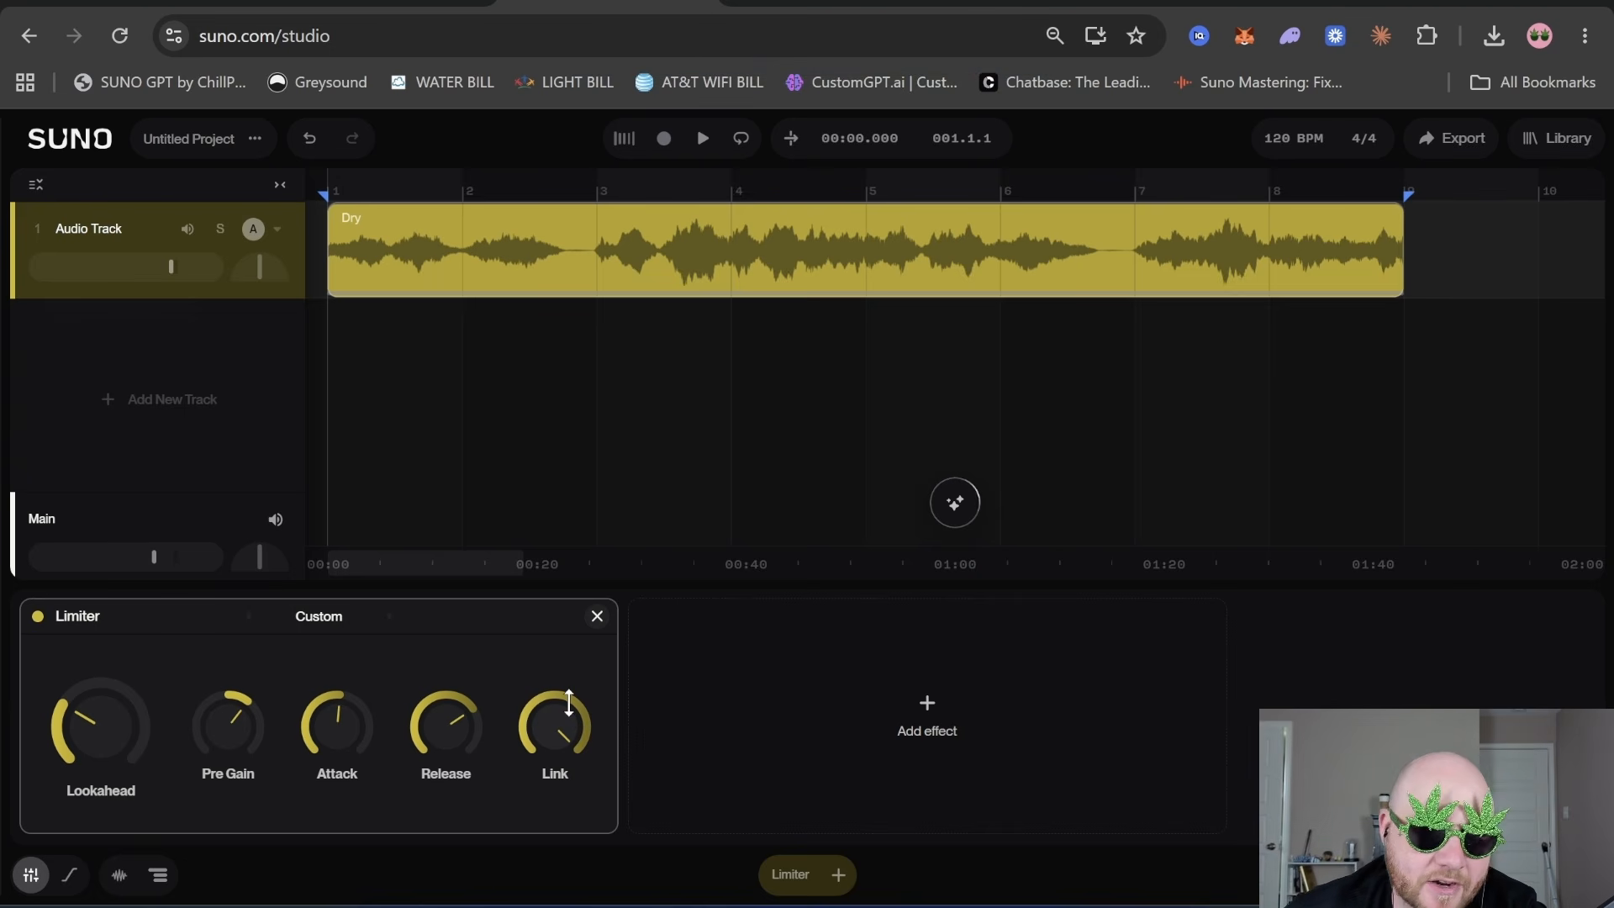
left_click_drag(569, 702, 569, 739)
key("ctrl+z")
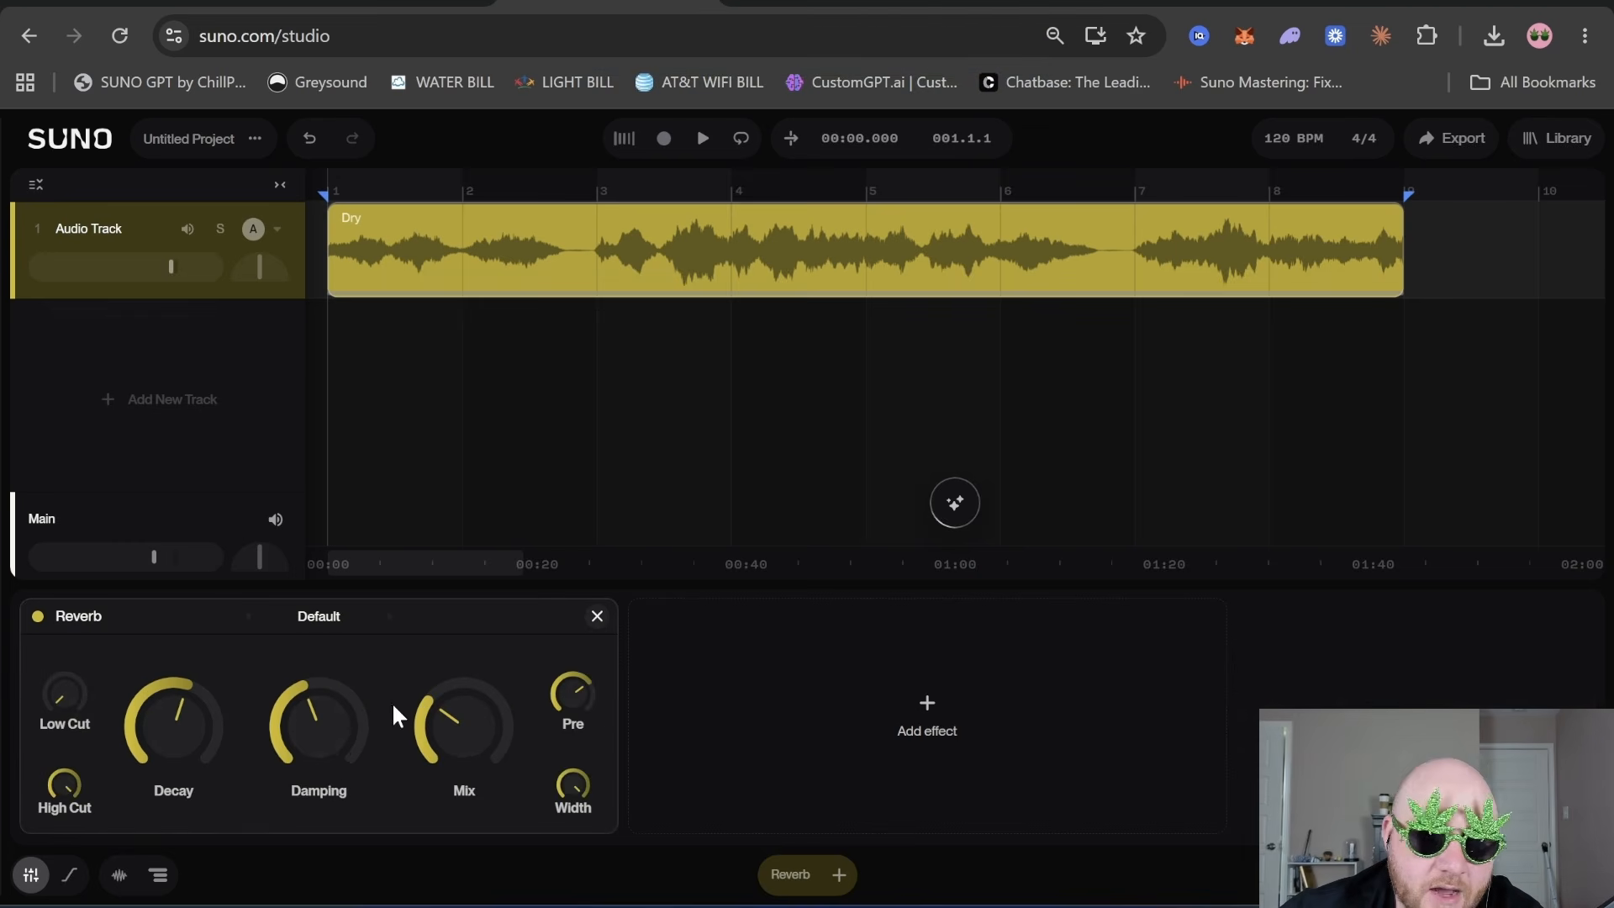
- Compare the Dry clip with the Reverb bypassed and enabled, and set the Reverb's Mix to 53%
left_click(39, 617)
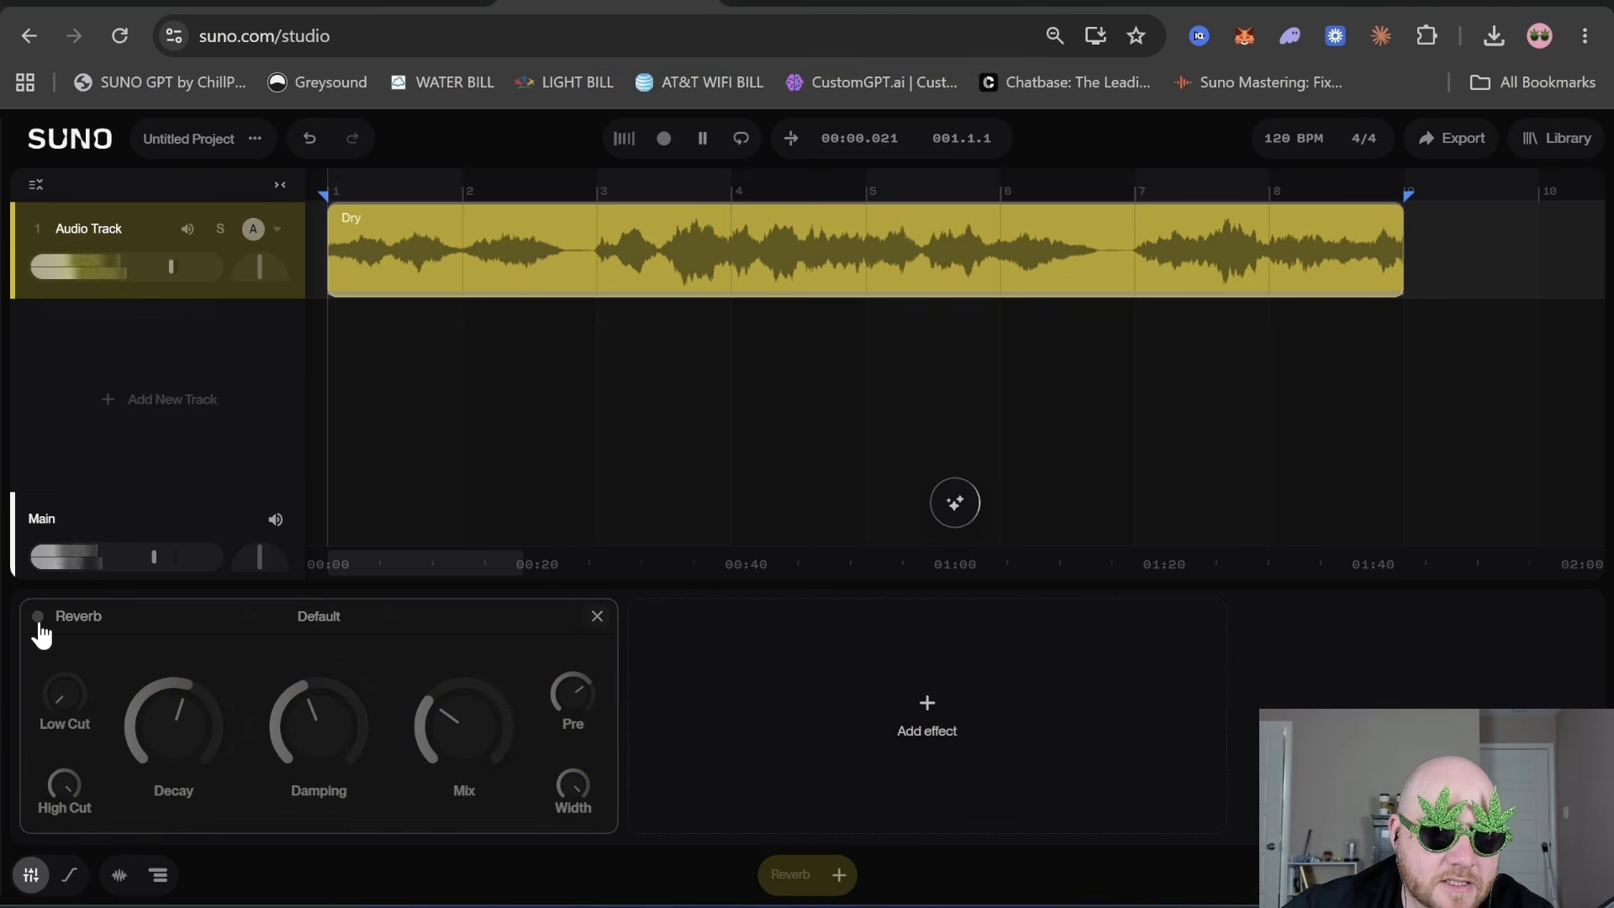
left_click(38, 619)
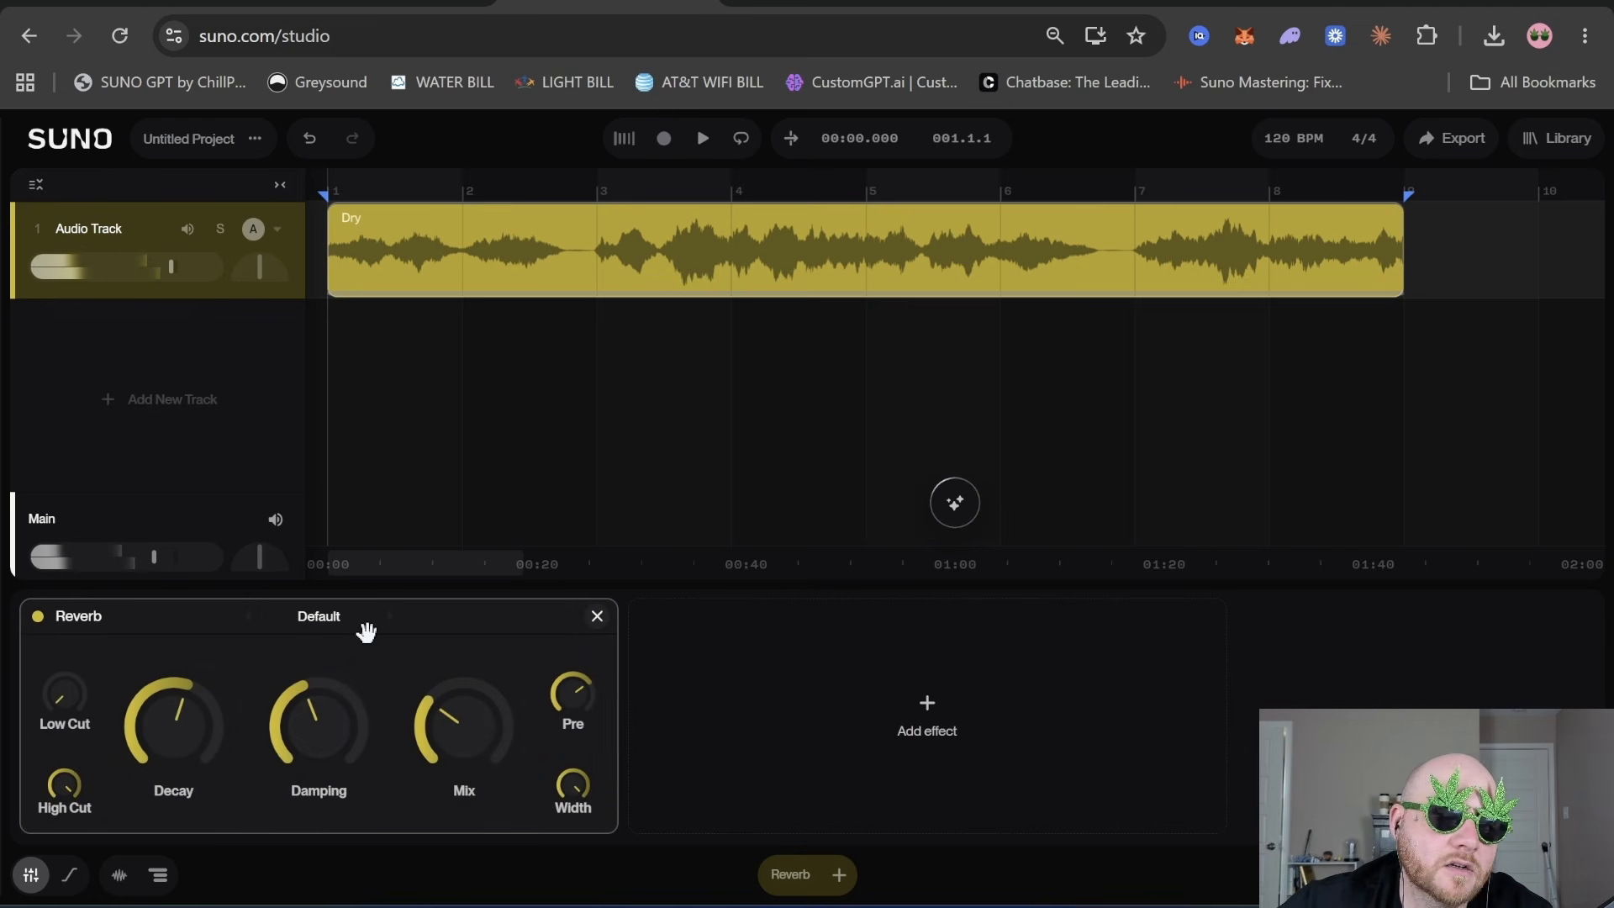
mouse_move(463, 725)
left_mouse_down()
mouse_move(462, 686)
mouse_move(450, 702)
left_mouse_up()
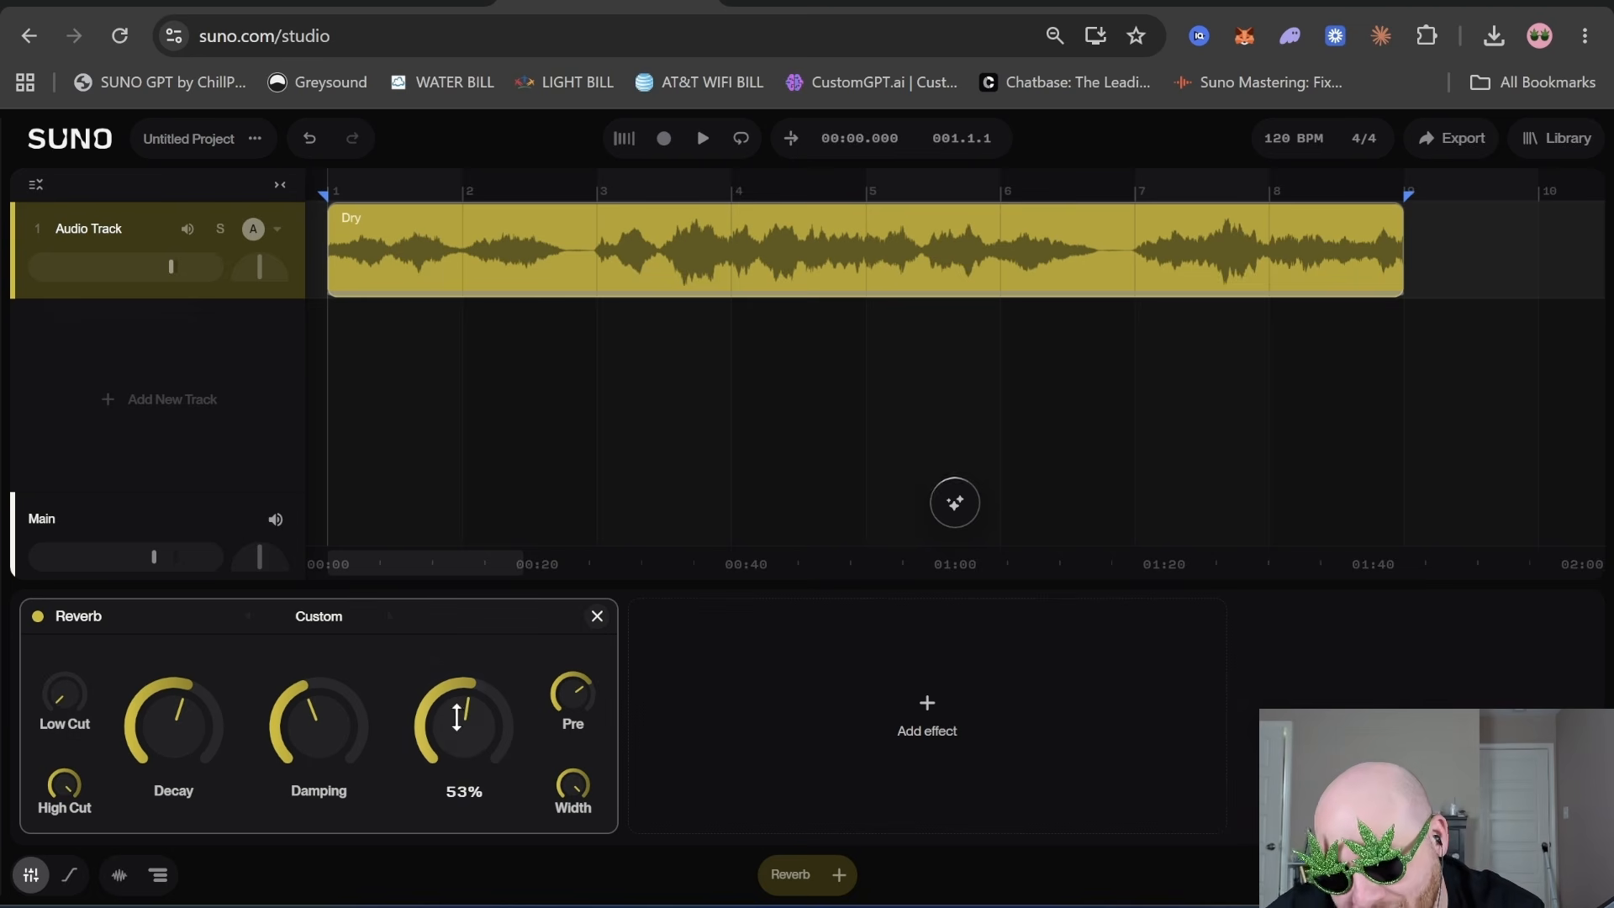
- Make small adjustments to the Reverb's Low Cut and High Cut, and raise its Decay to maximum
mouse_move(64, 694)
left_mouse_down()
mouse_move(65, 681)
mouse_move(65, 697)
left_mouse_up()
left_click_drag(64, 785, 64, 782)
left_click_drag(64, 694, 65, 696)
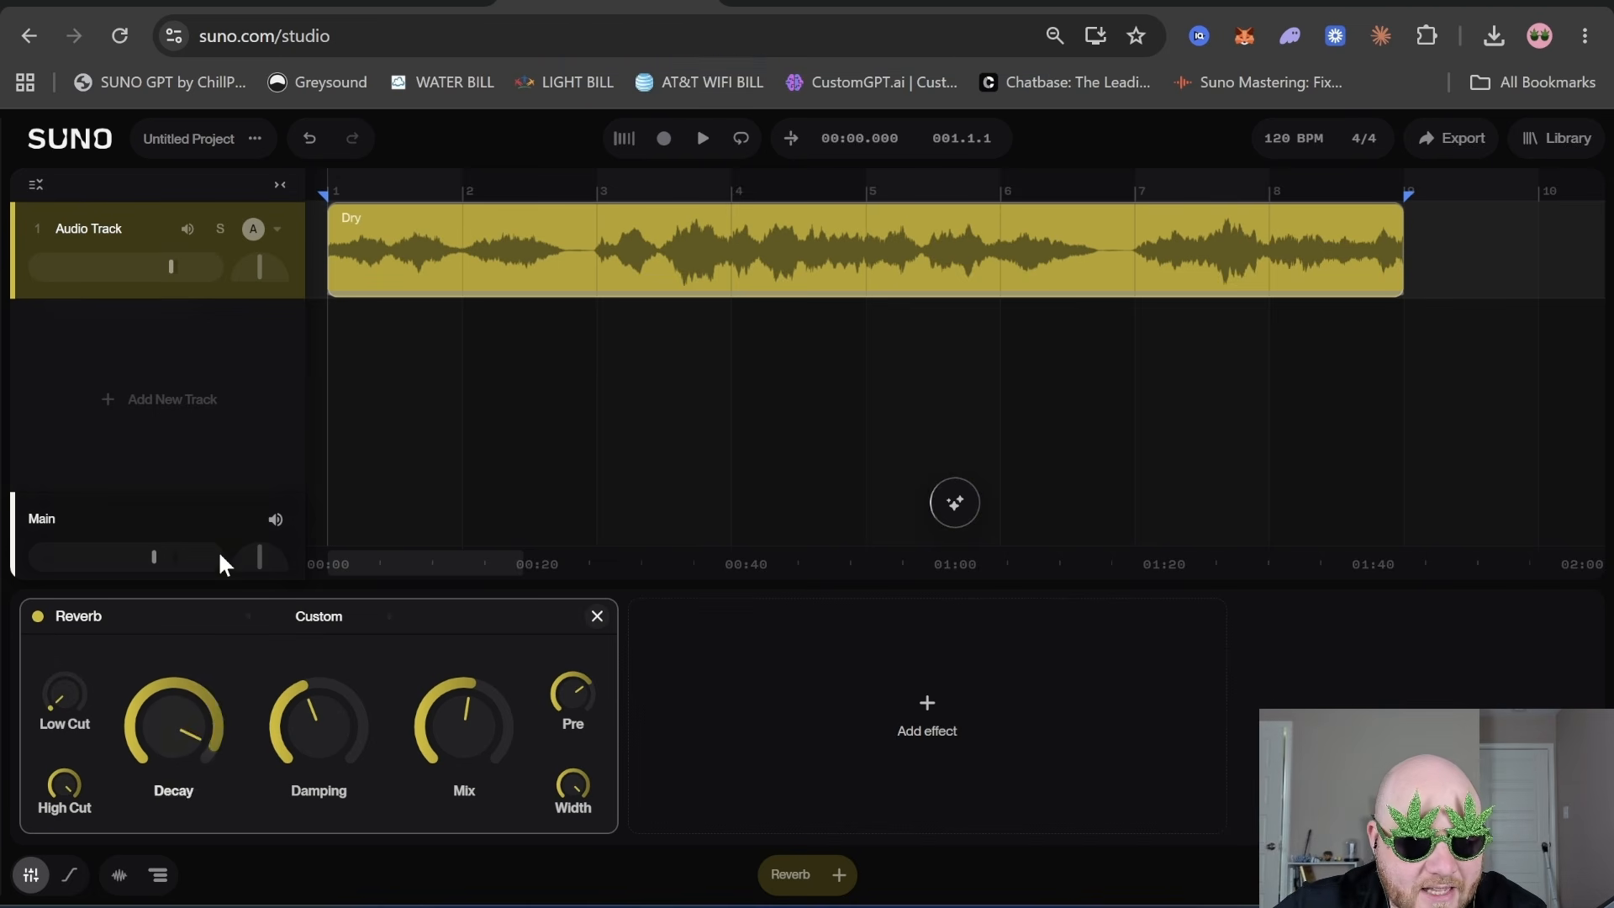
mouse_move(174, 725)
left_mouse_down()
mouse_move(174, 711)
mouse_move(178, 728)
left_mouse_up()
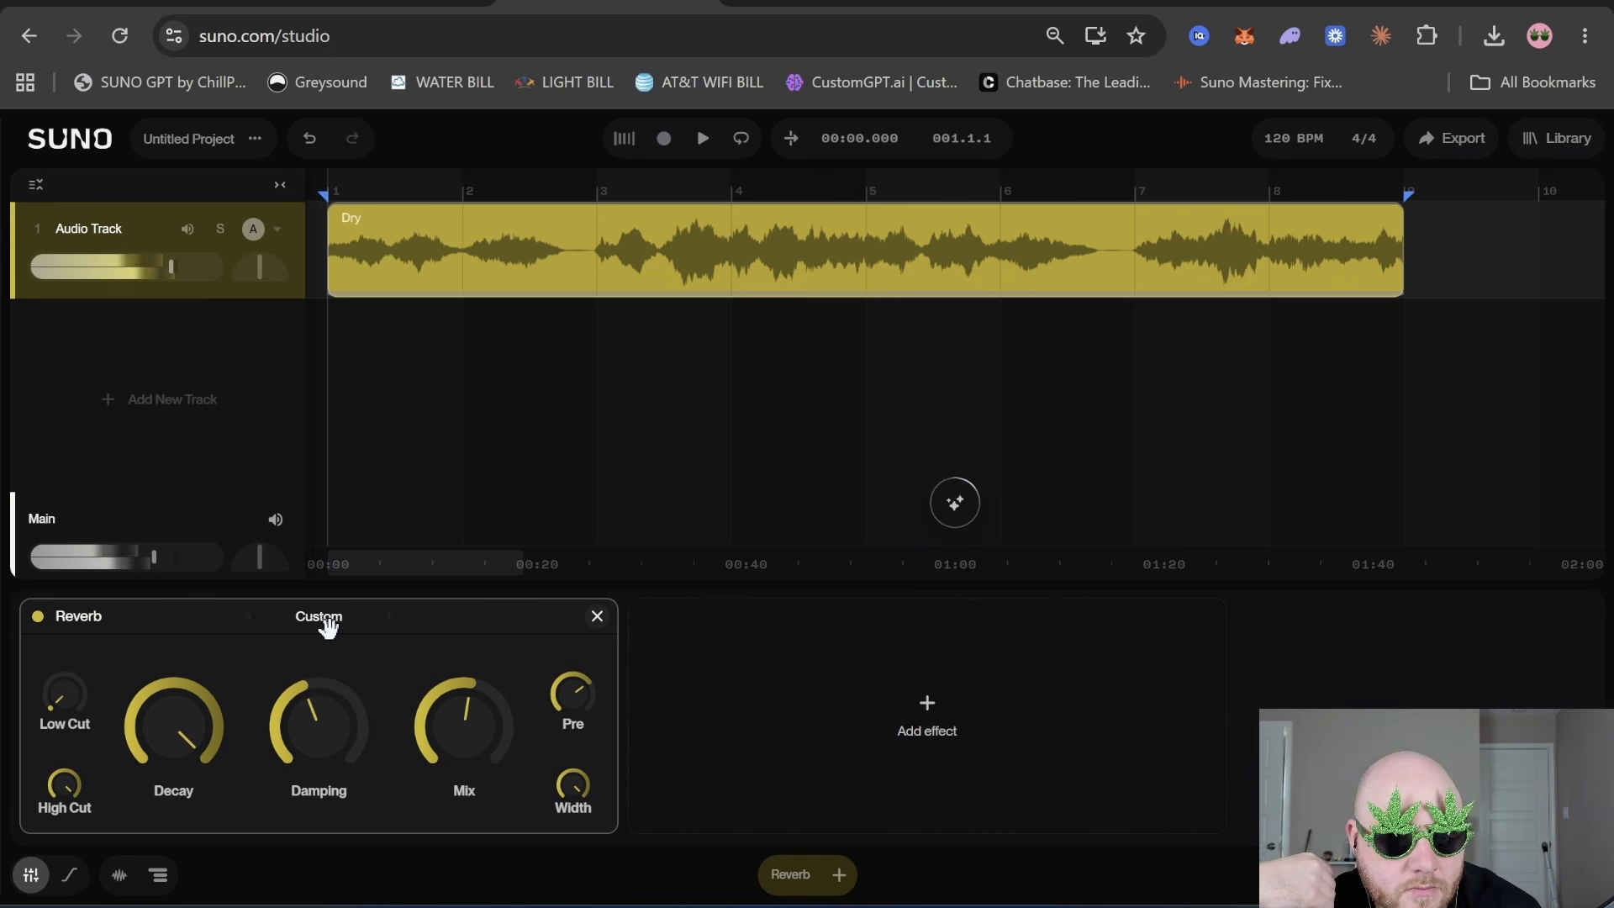
- Open the assistant question field for the Reverb's Damping, and bring Decay down to .80 and back up to 1.7
right_click(321, 751)
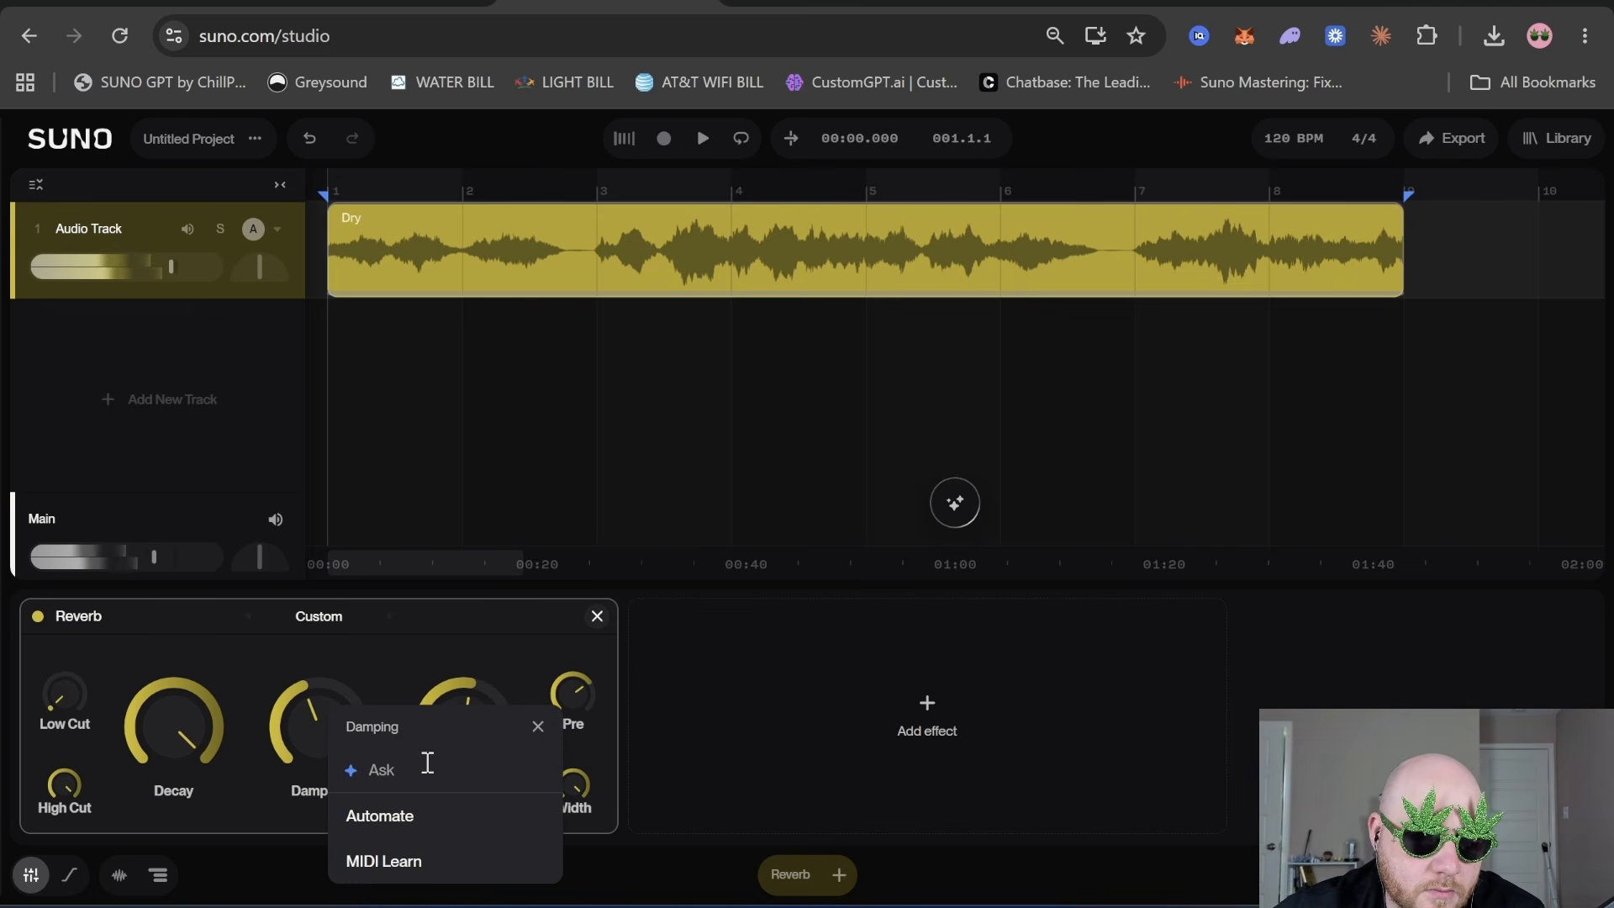
left_click(427, 765)
left_click_drag(173, 719, 173, 781)
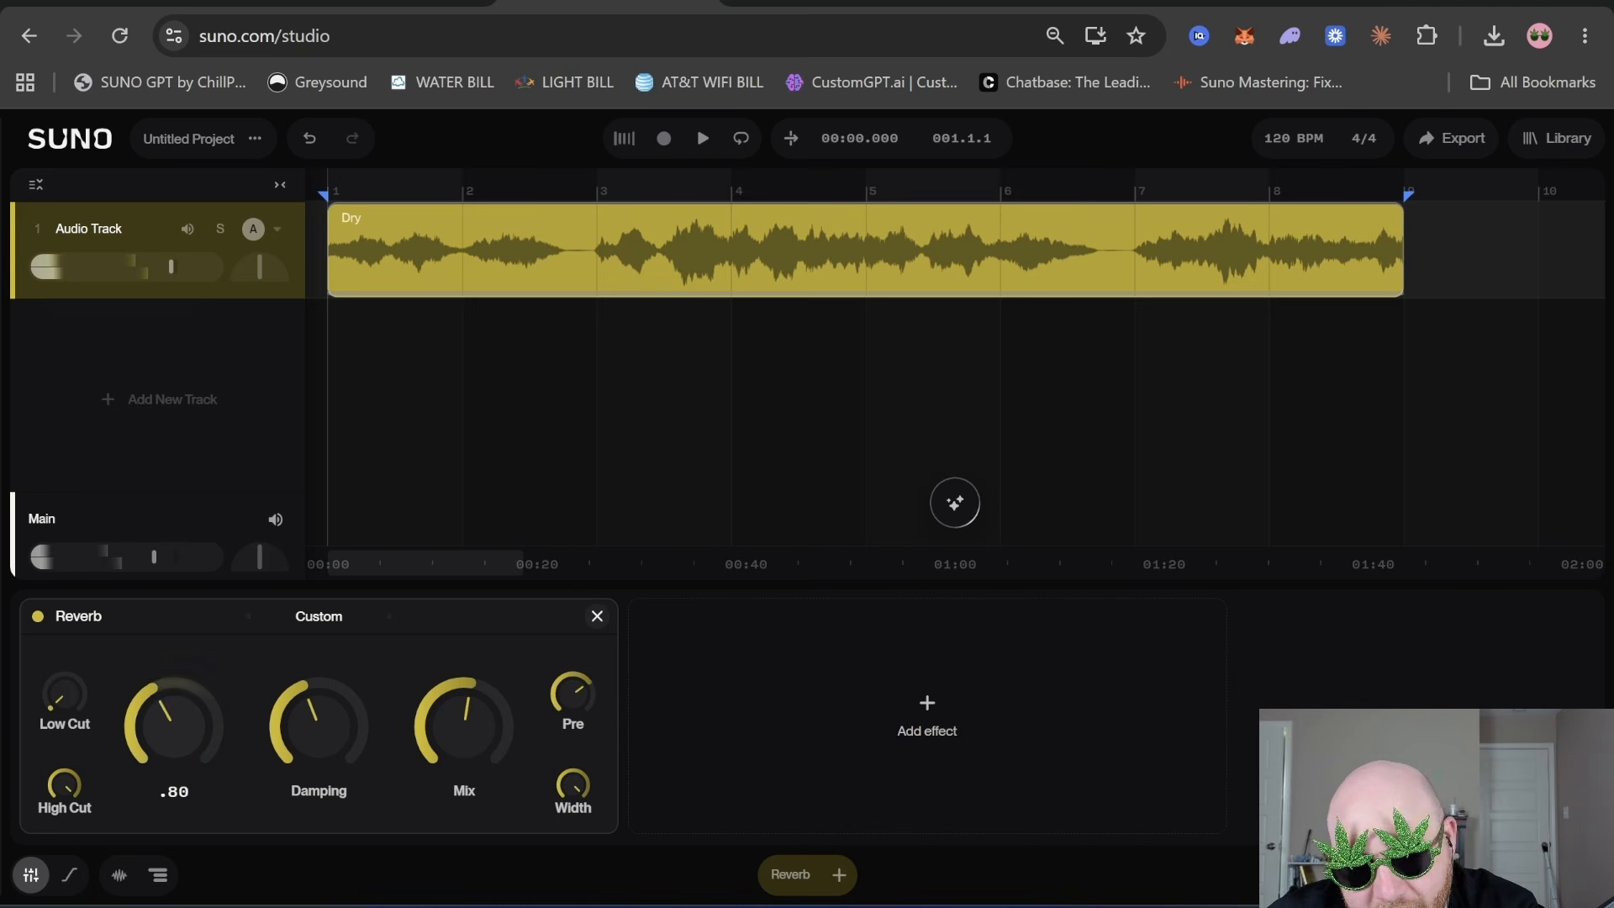
left_click_drag(172, 719, 169, 703)
left_click(169, 703)
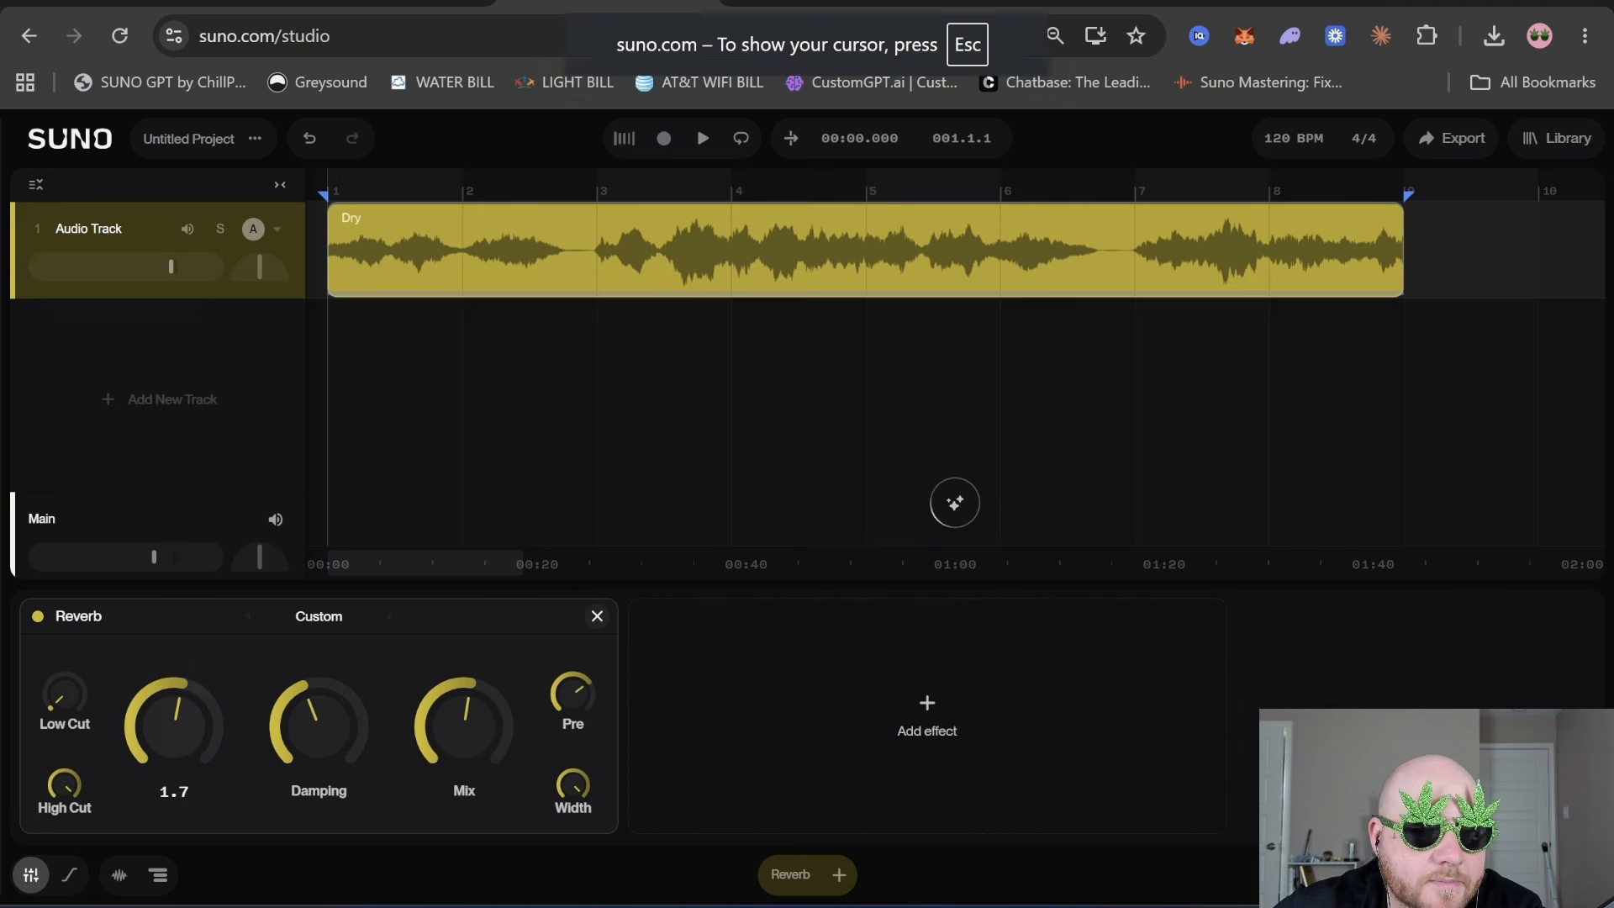
- Audition the Dry clip with the Reverb's Damping at 95%, and again with Damping lowered
mouse_move(331, 715)
left_mouse_down()
mouse_move(331, 653)
mouse_move(329, 714)
left_mouse_up()
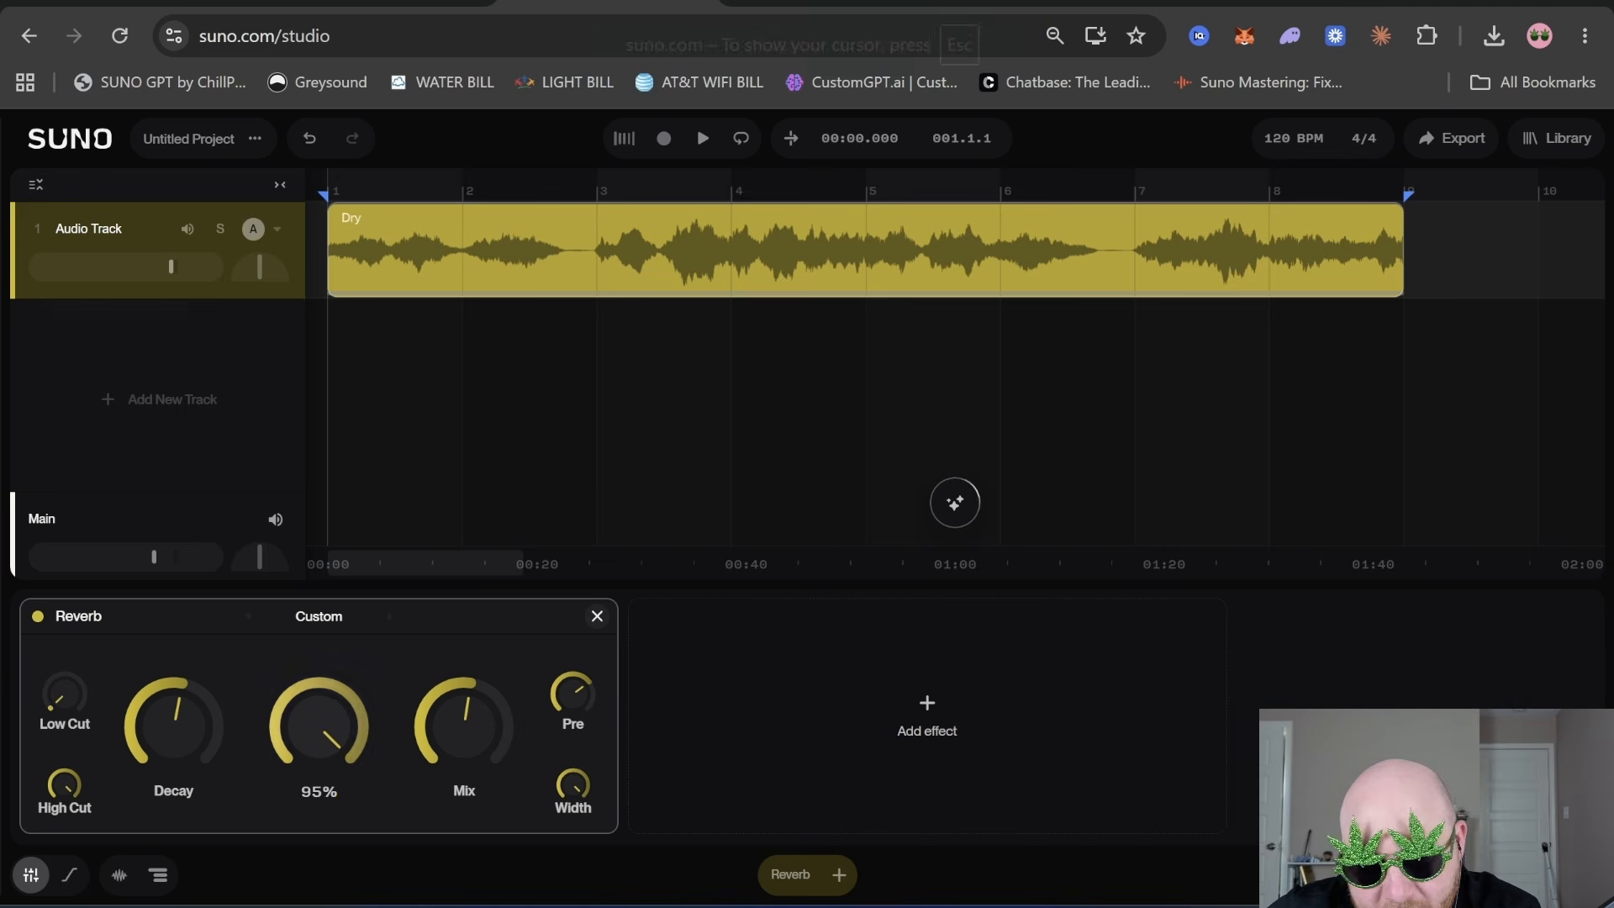
key("space")
key("space")
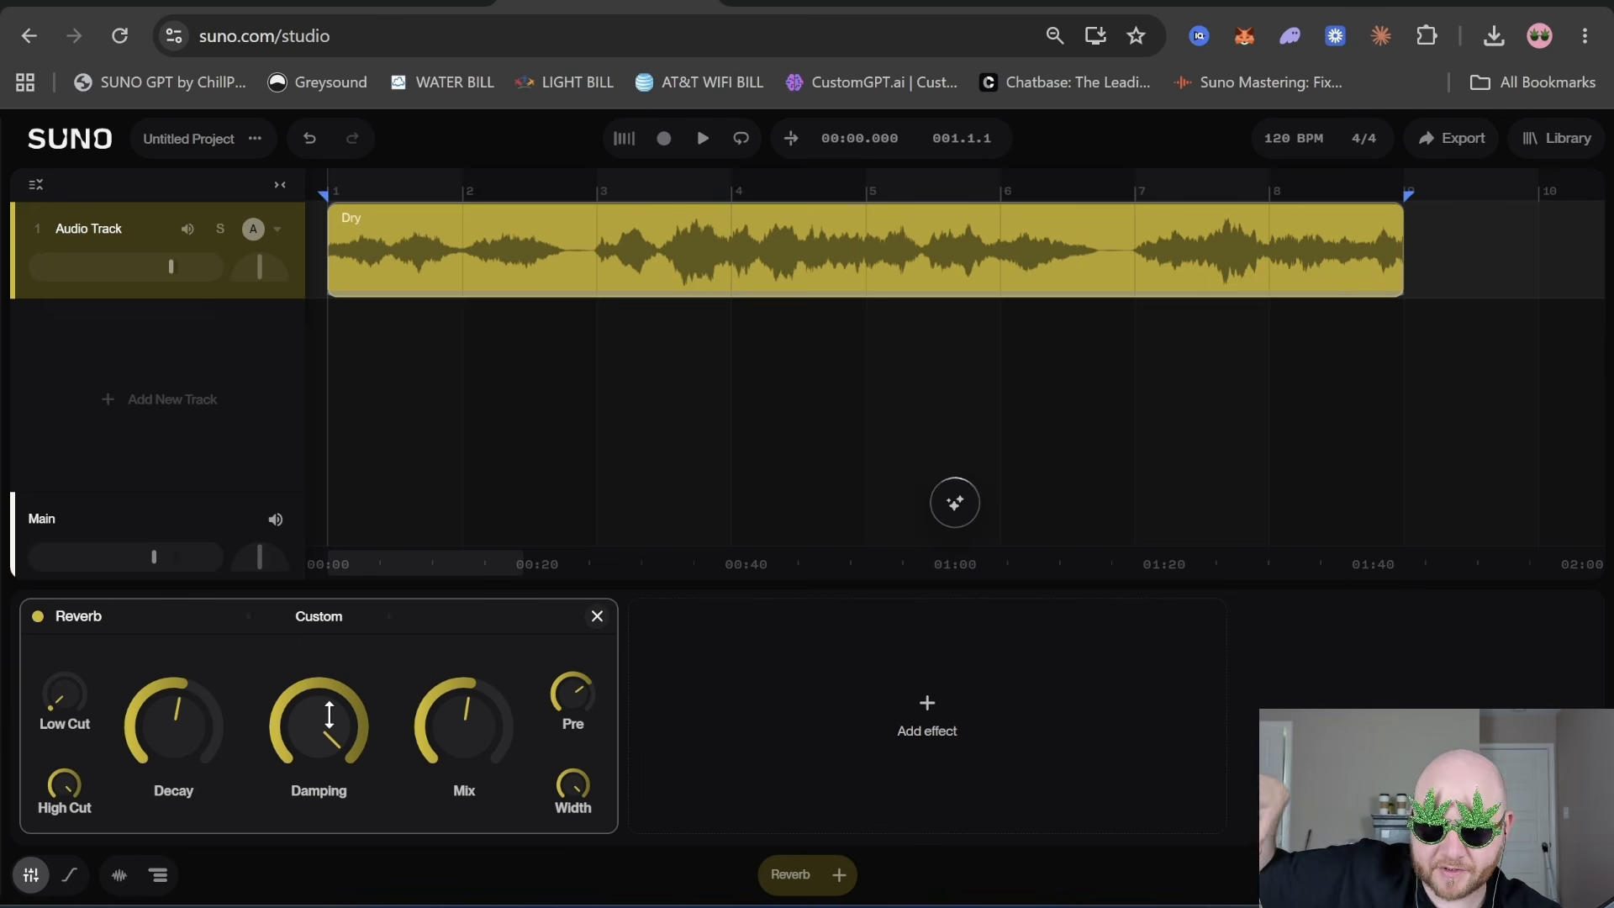
left_click_drag(328, 715, 329, 778)
key("space")
key("space")
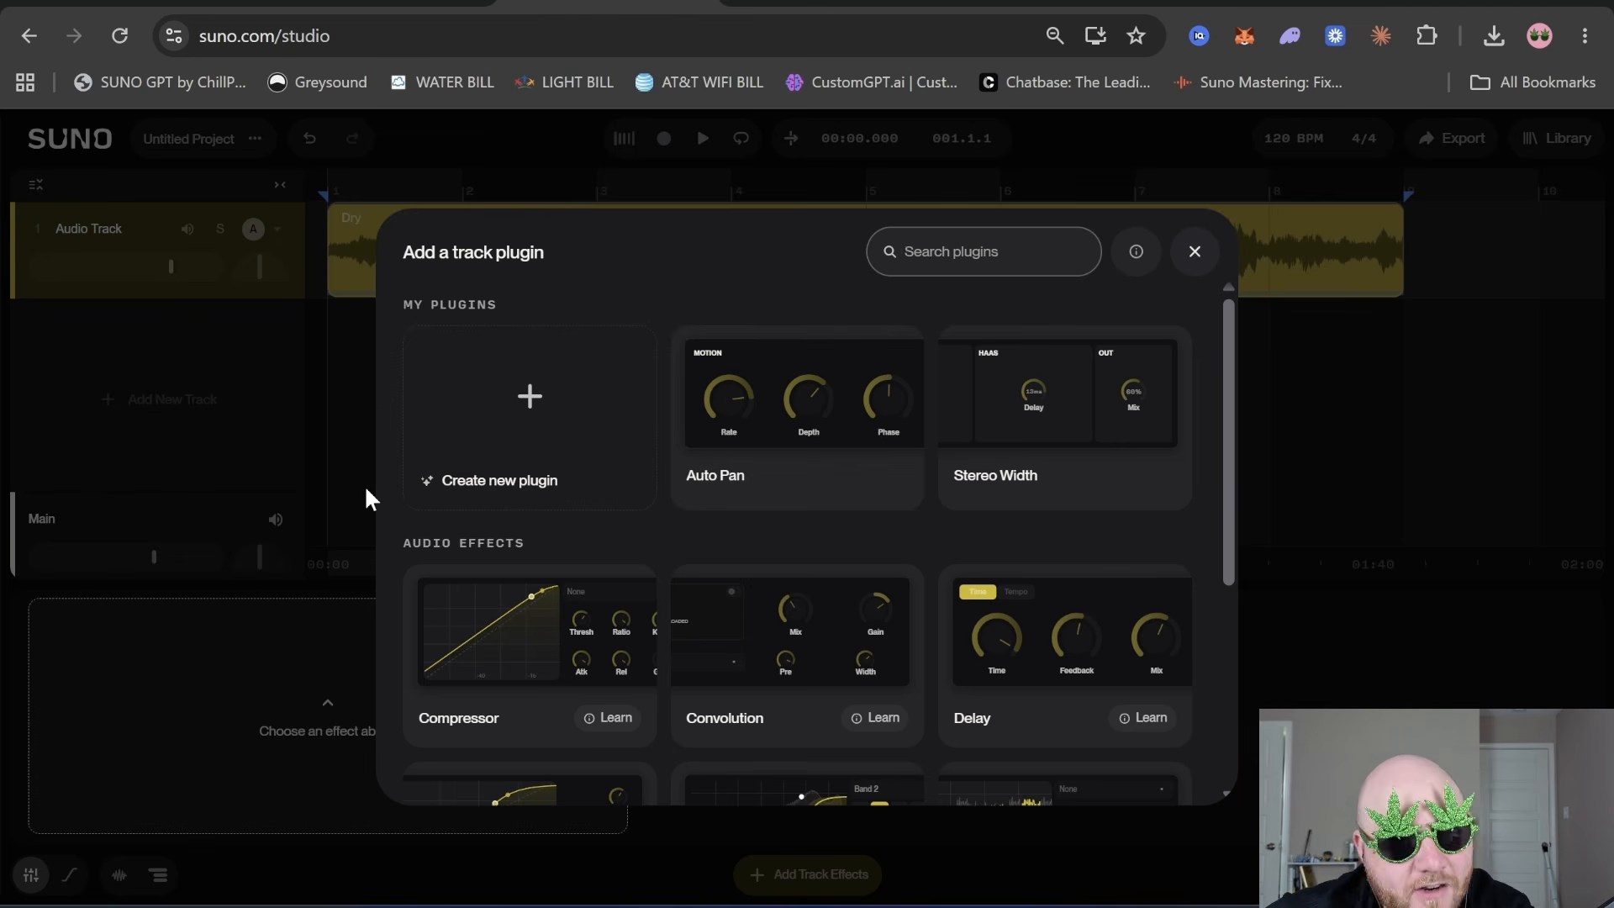
- Add the Auto Pan plugin to the audio track, raise its Mix to maximum, and adjust its Depth and Rate during playback
left_click(745, 415)
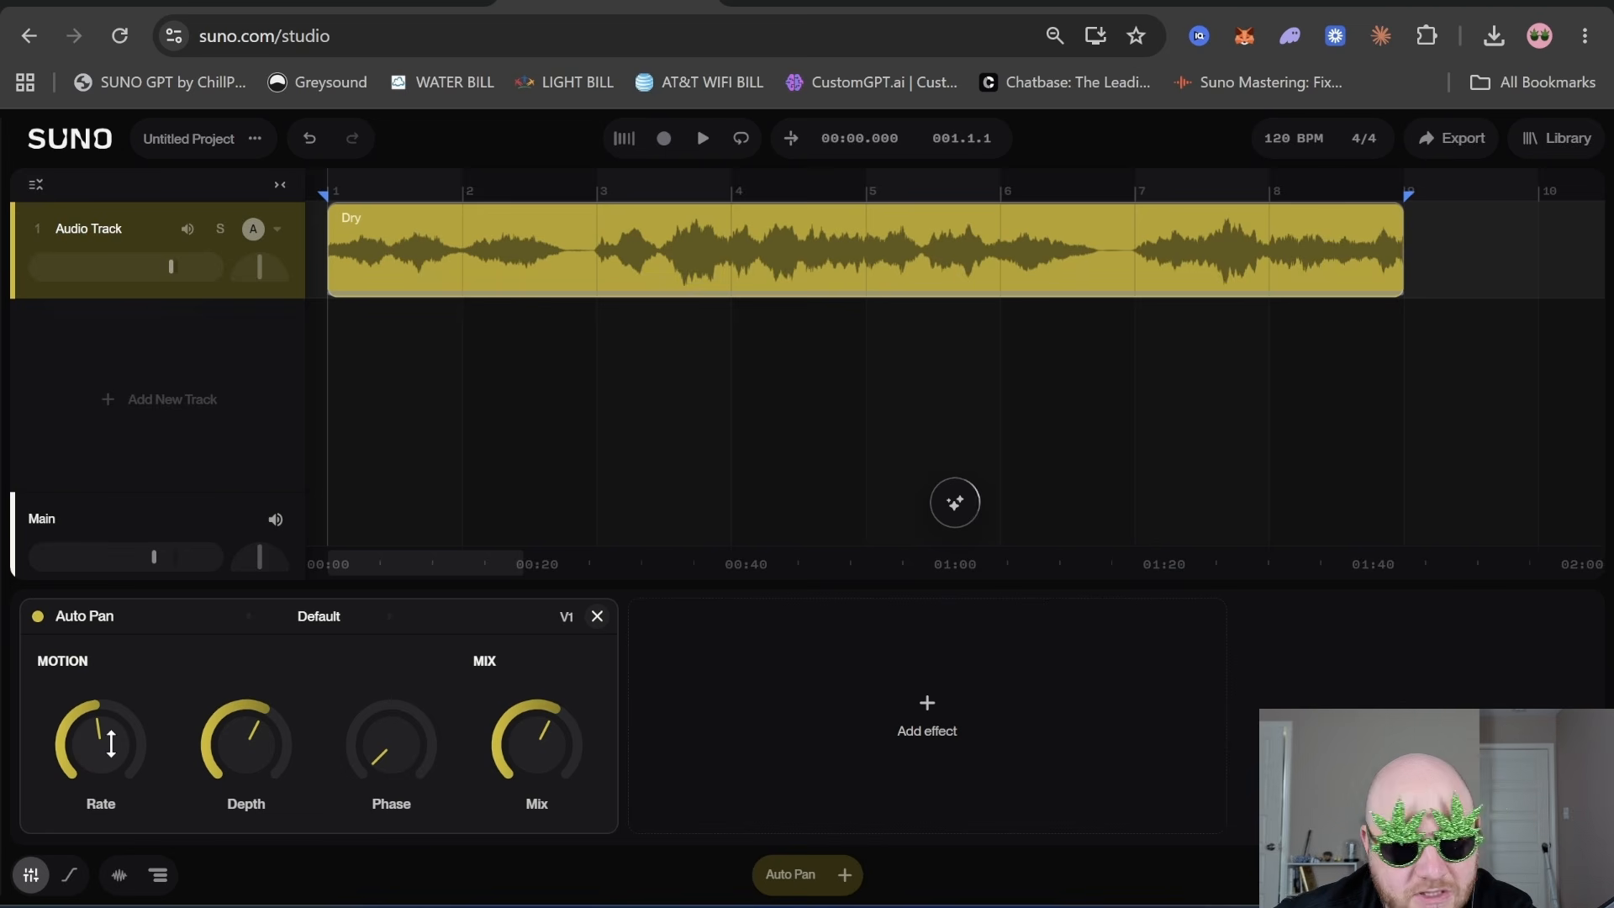
left_click_drag(580, 748, 580, 706)
key("space")
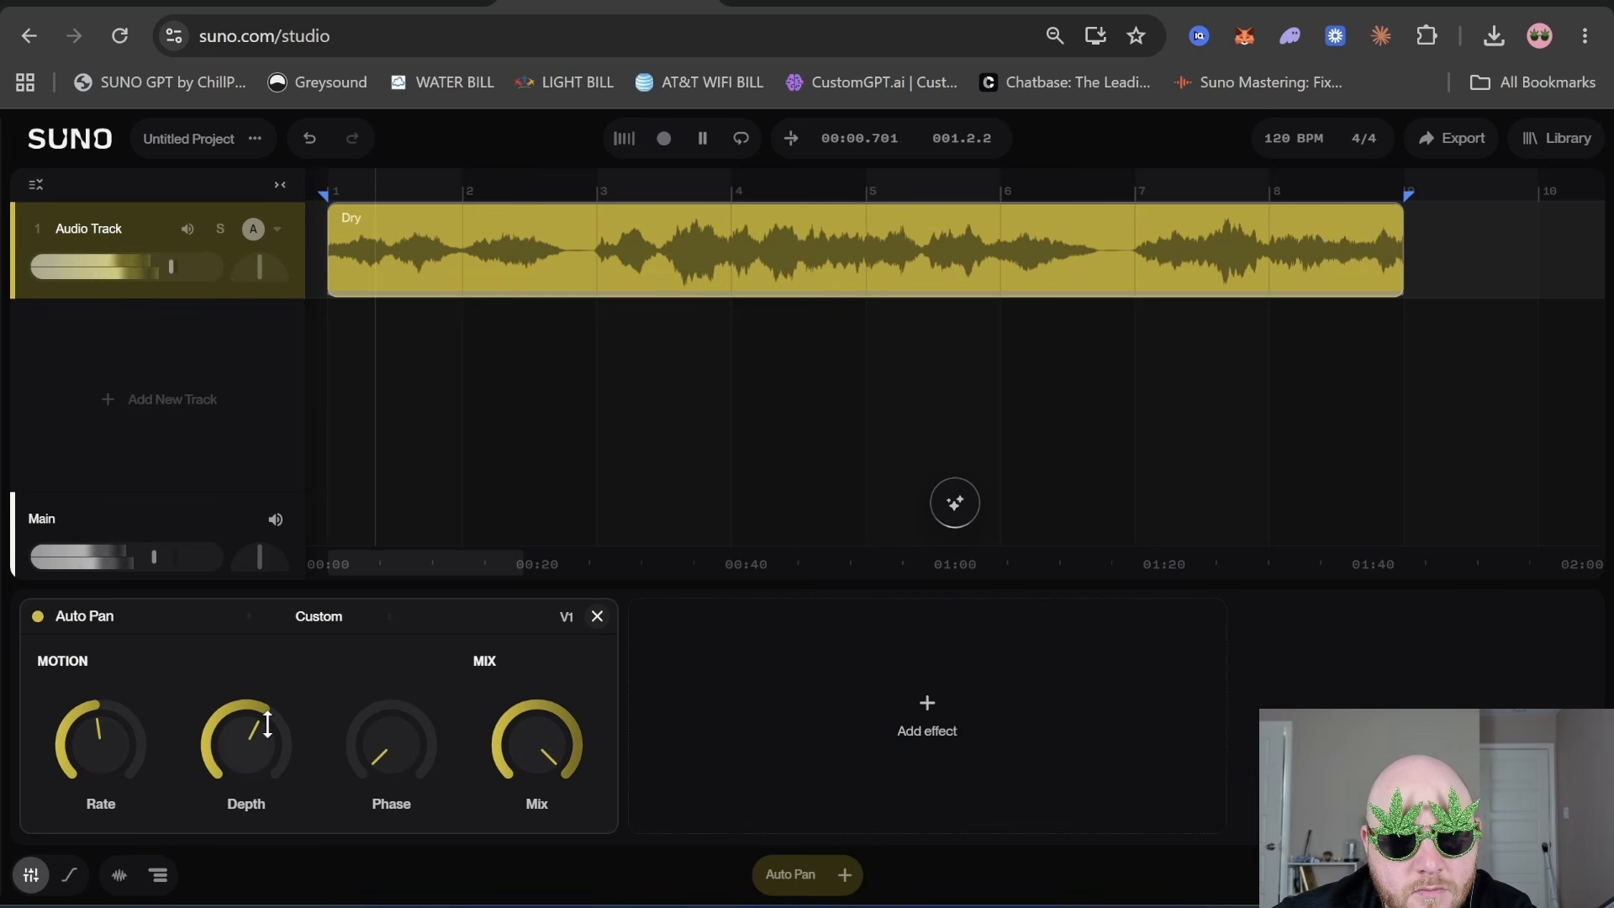
left_click_drag(247, 744, 246, 706)
mouse_move(101, 744)
left_mouse_down()
mouse_move(101, 707)
mouse_move(101, 782)
mouse_move(101, 752)
left_mouse_up()
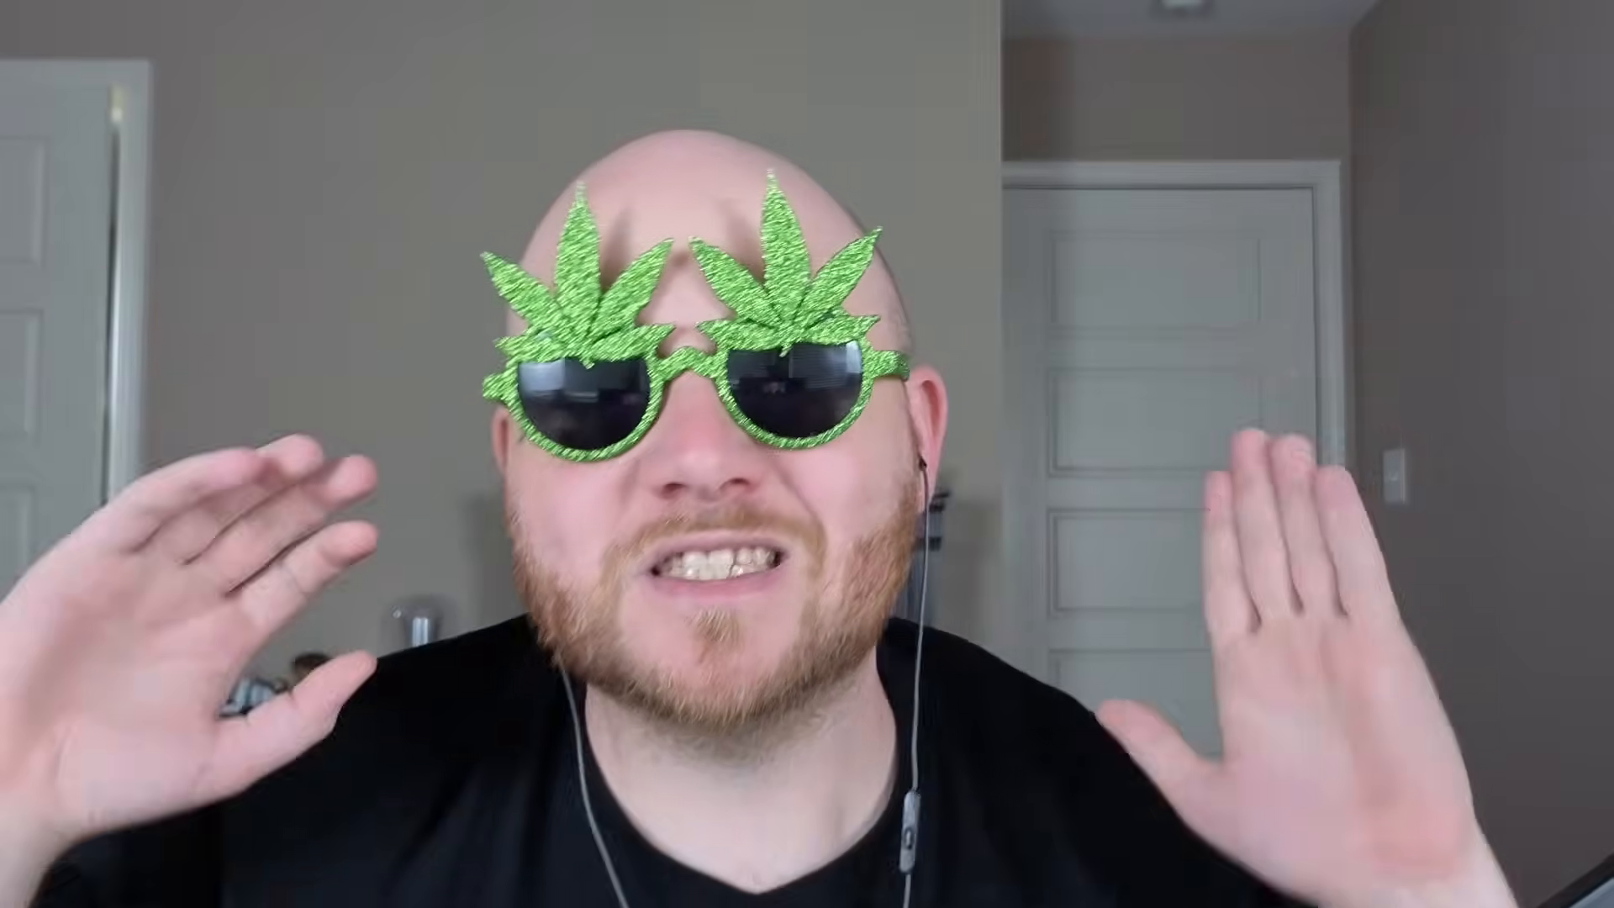